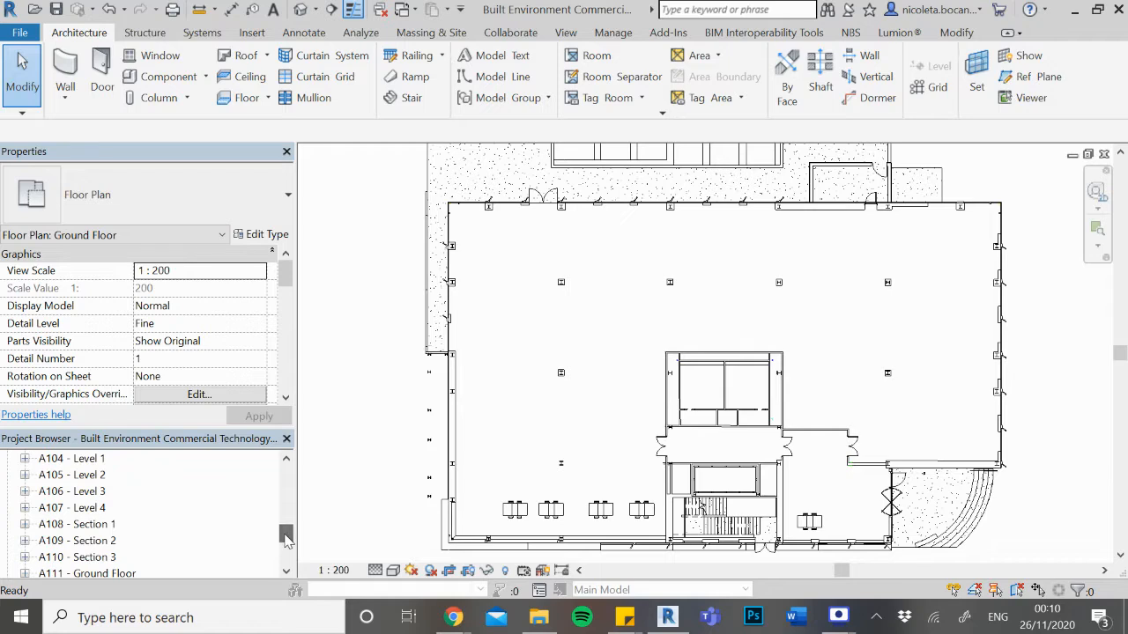
Open sheet A110 - Section 3 from the project's sheet list
left_click_drag(286, 537, 285, 517)
left_click(73, 555)
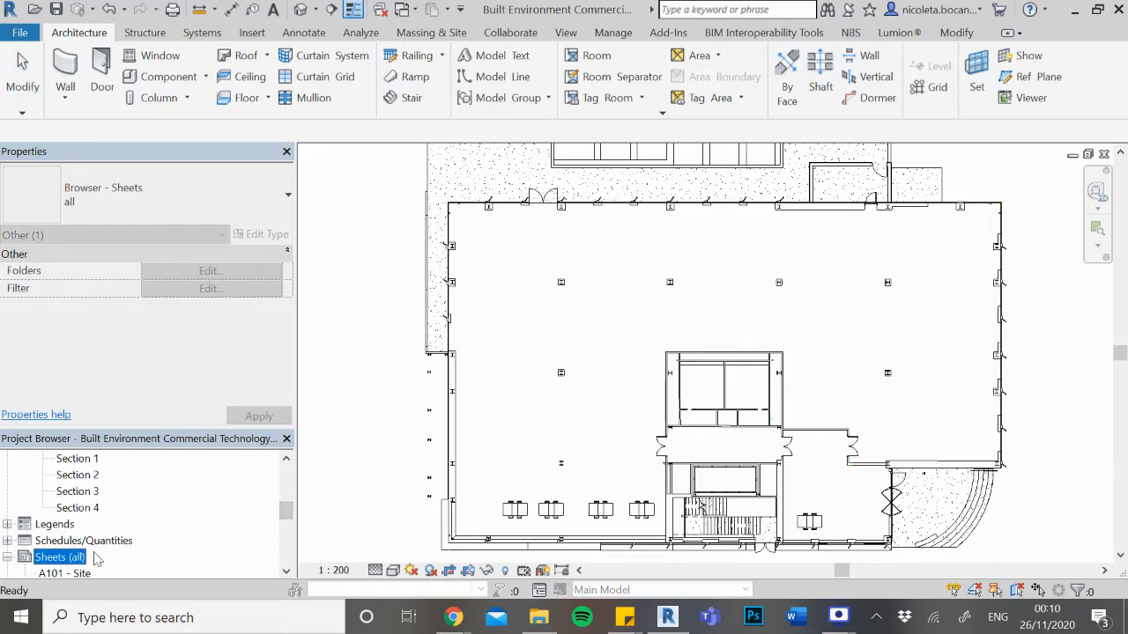
scroll(158, 522, "down", 3)
scroll(162, 525, "down", 2)
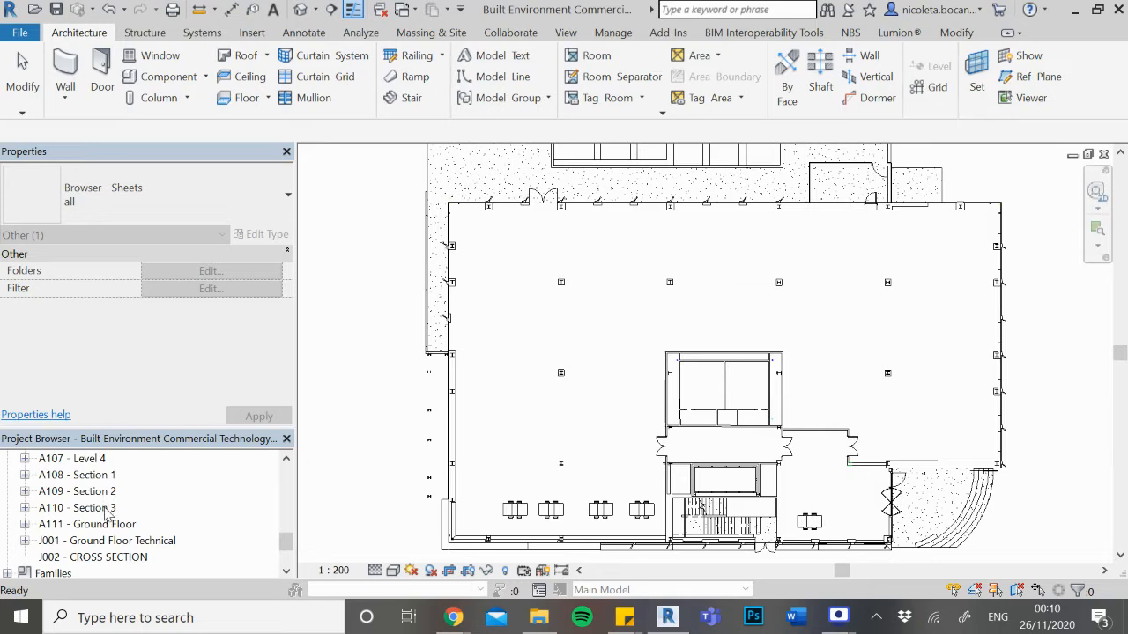
left_click(106, 510)
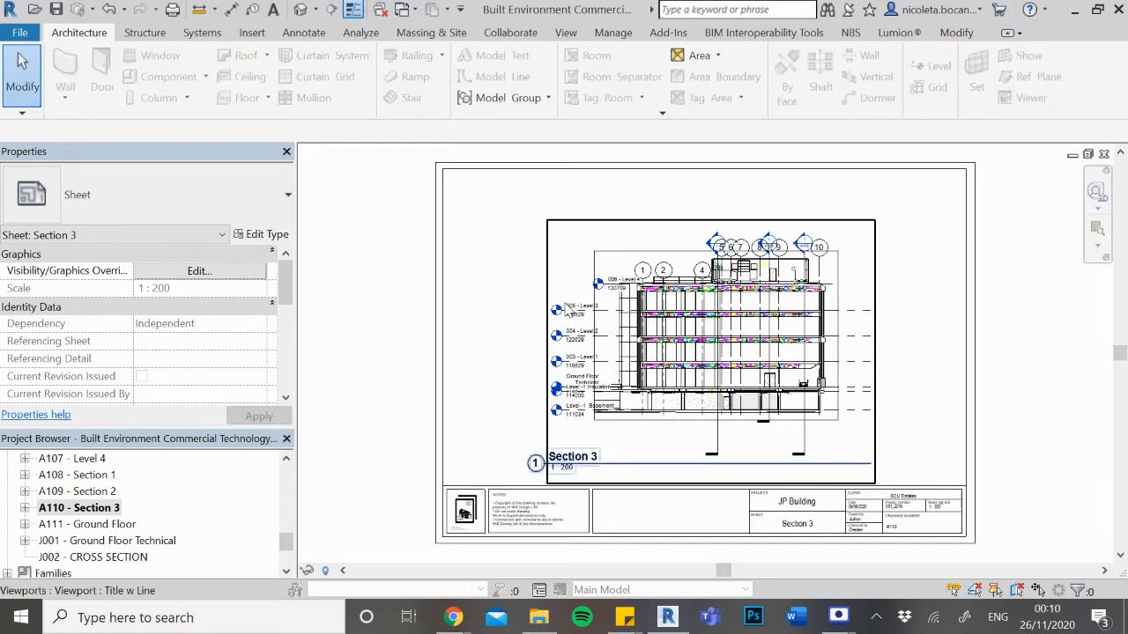
Activate the Section 3 view on the sheet for editing around the ground-floor dining table
scroll(825, 401, "up", 5)
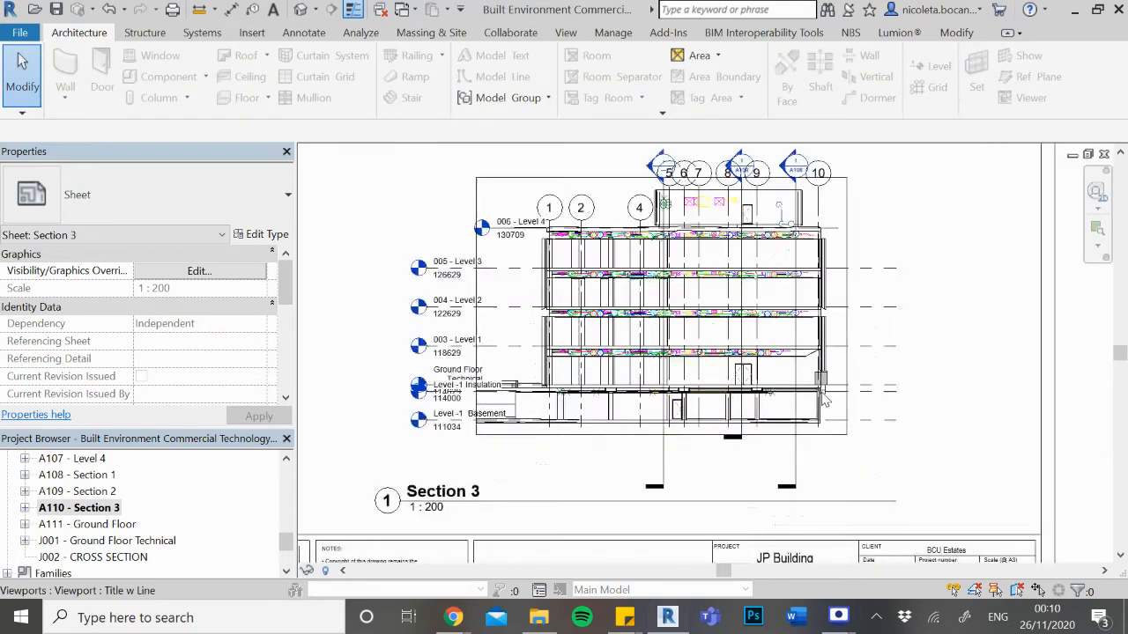
scroll(844, 367, "down", 1)
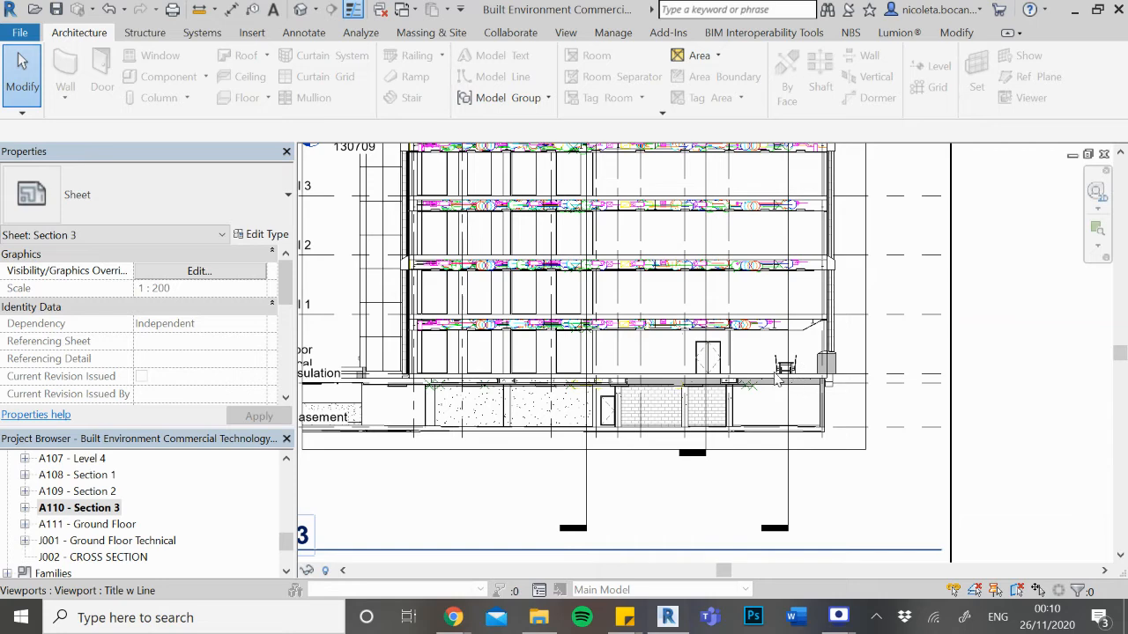
left_click(747, 355)
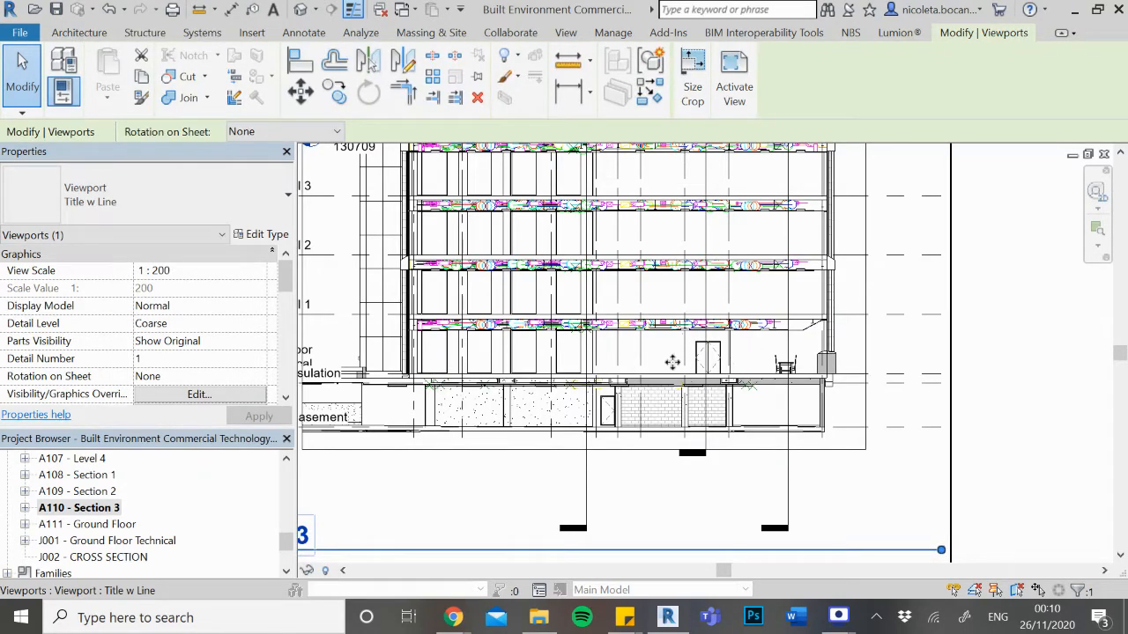
double_click(758, 355)
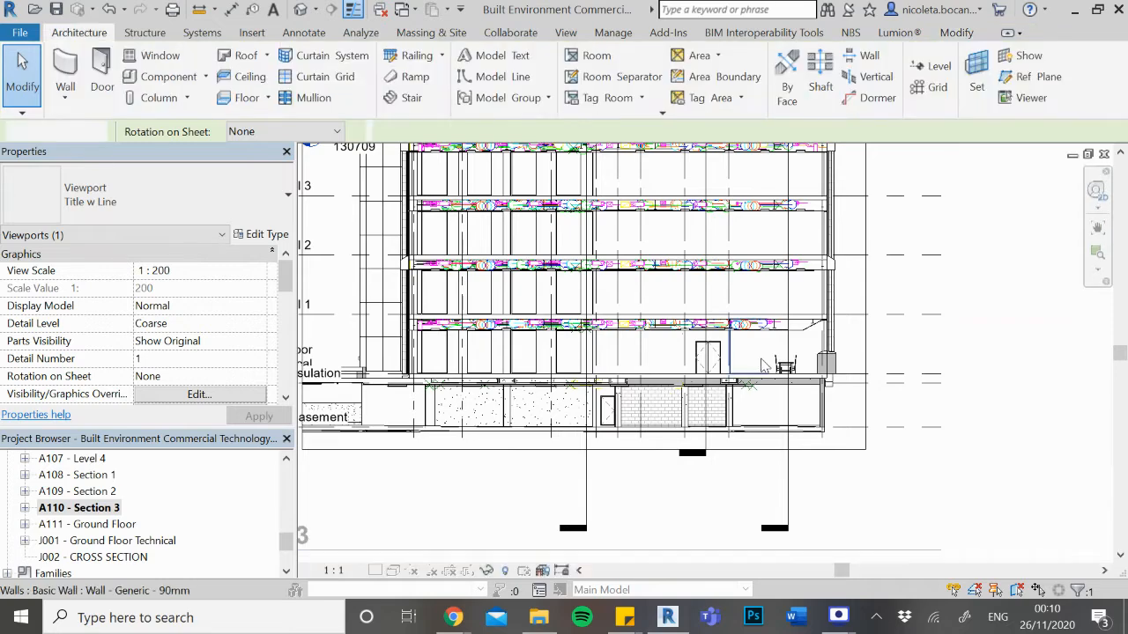
scroll(797, 374, "up", 5)
scroll(802, 379, "up", 3)
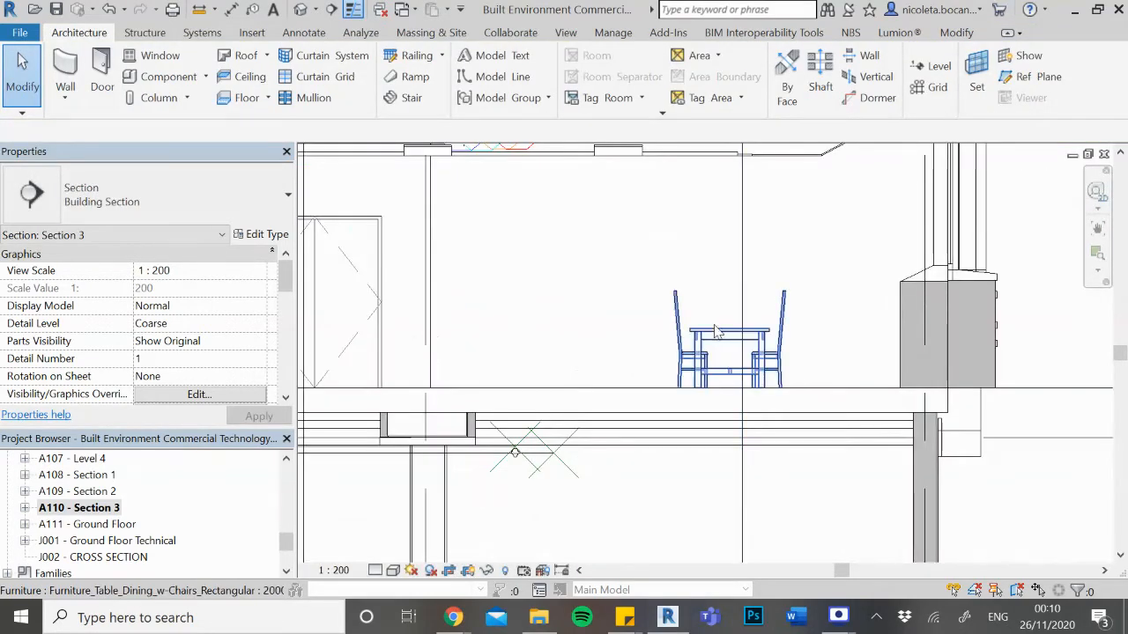
Add an aligned dimension for the ground-floor floor-to-ceiling height, placed just outside the facade
left_click(230, 9)
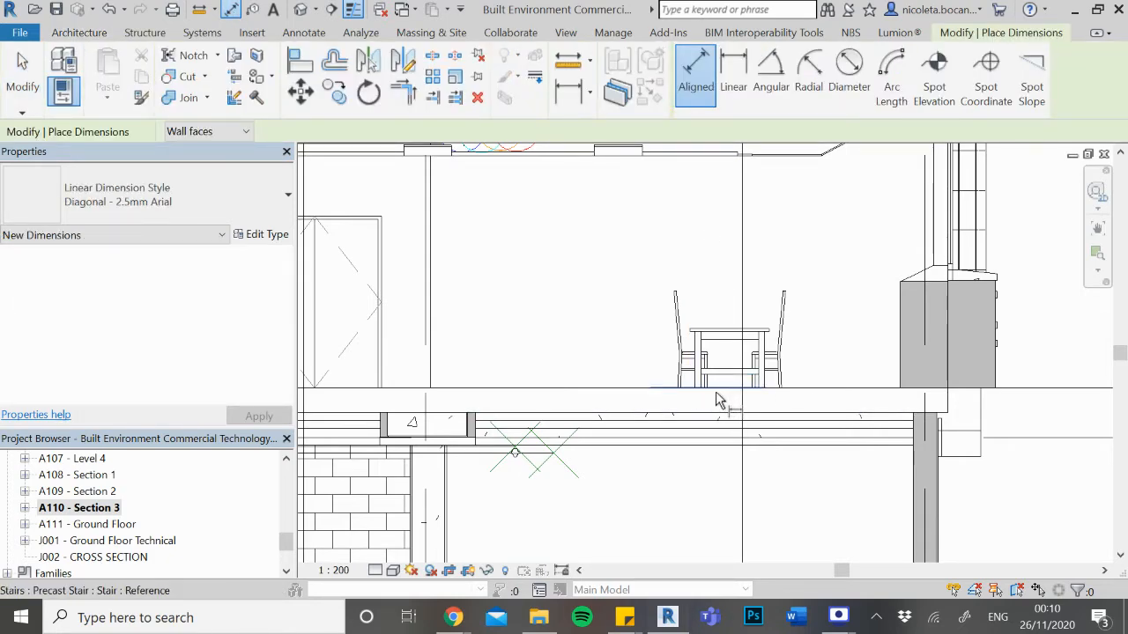
scroll(672, 451, "down", 3)
scroll(684, 353, "up", 2)
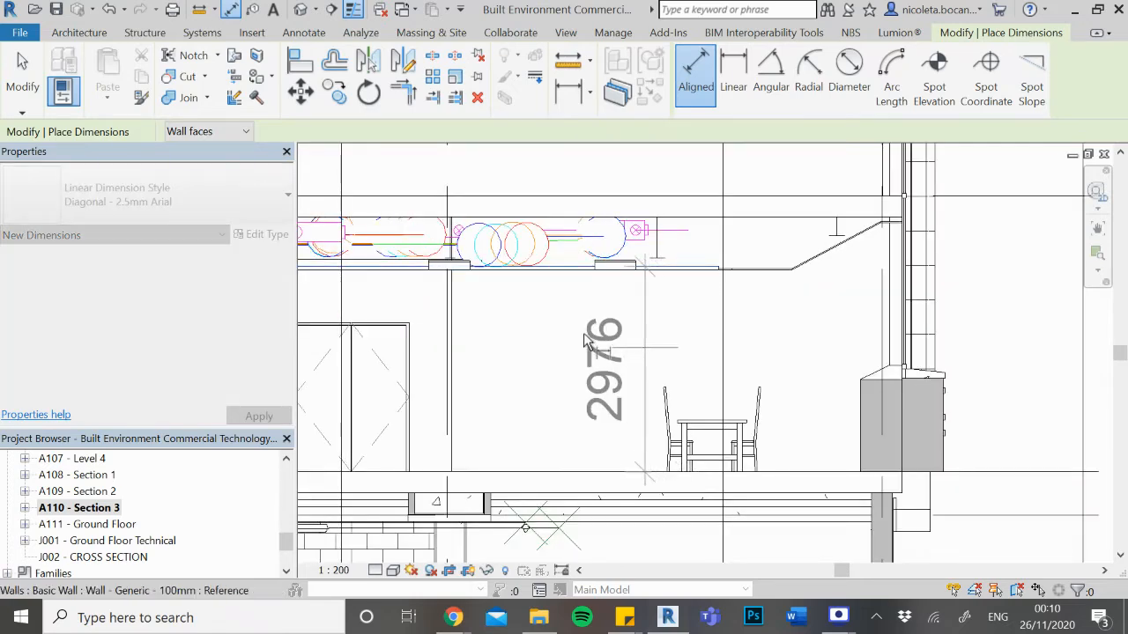
scroll(577, 339, "down", 1)
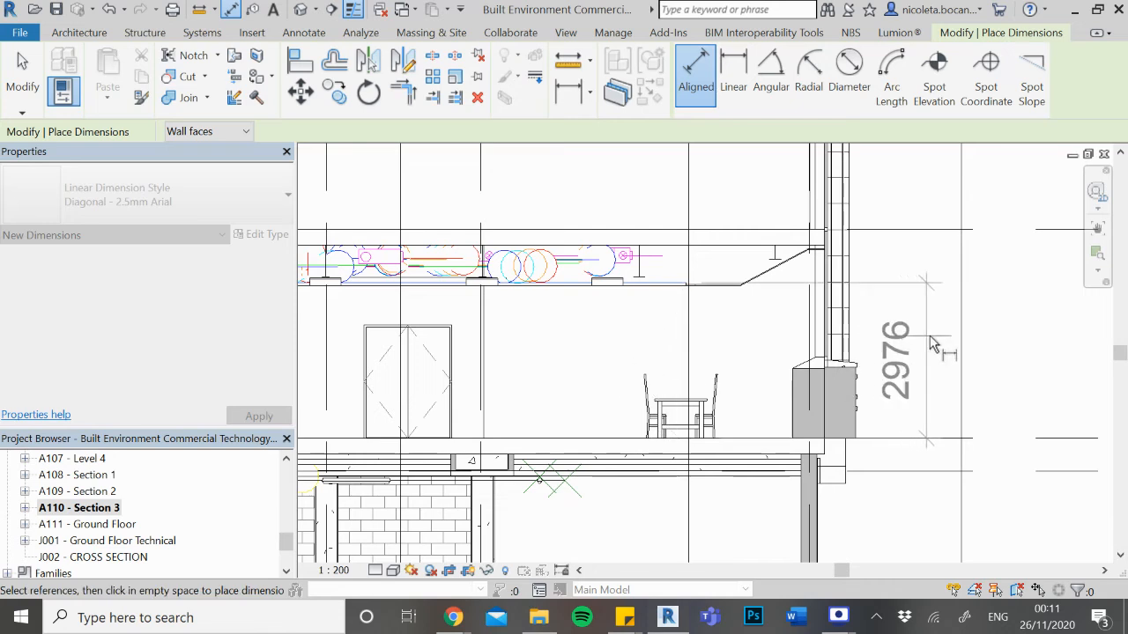
left_click(919, 247)
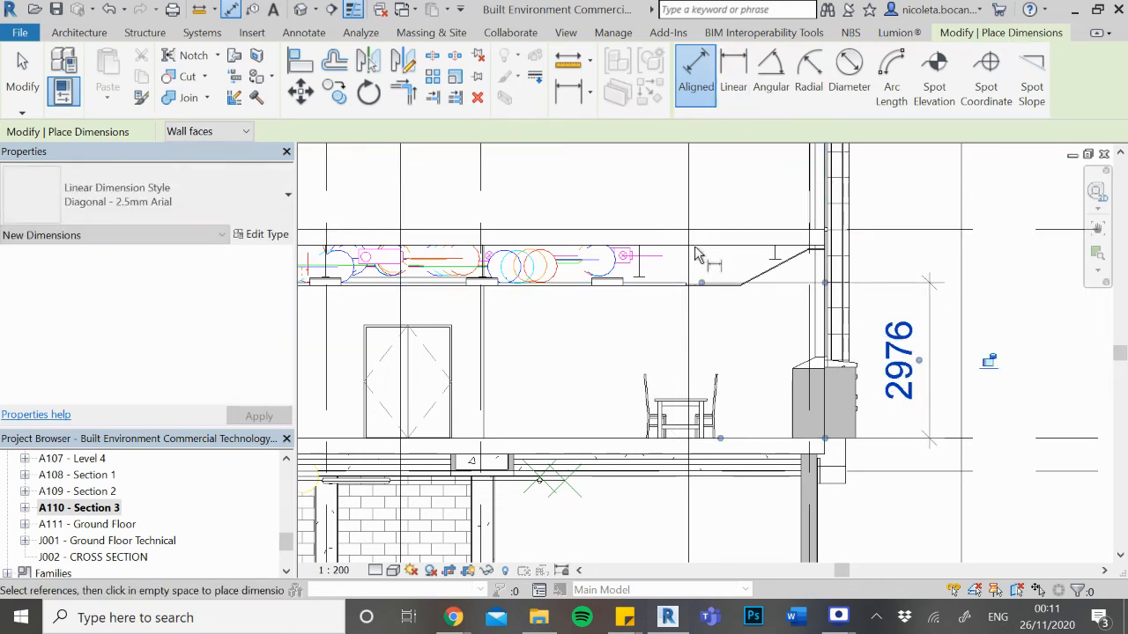
Dimension the dining table's height from the floor to the tabletop, placing it between the table and the facade
scroll(679, 445, "up", 2)
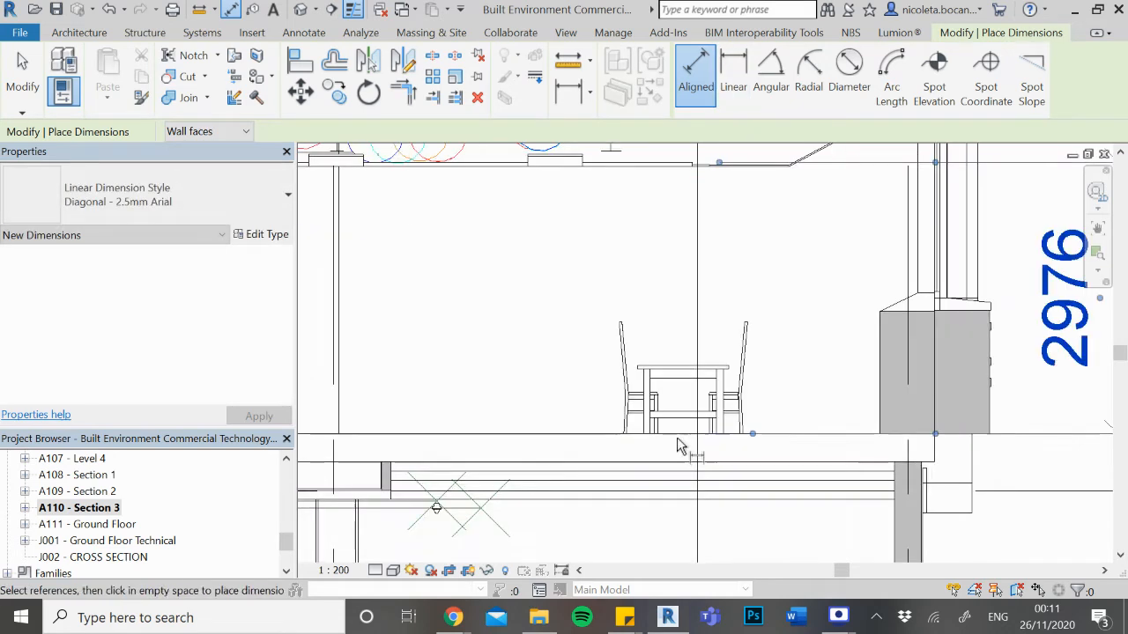
left_click(667, 370)
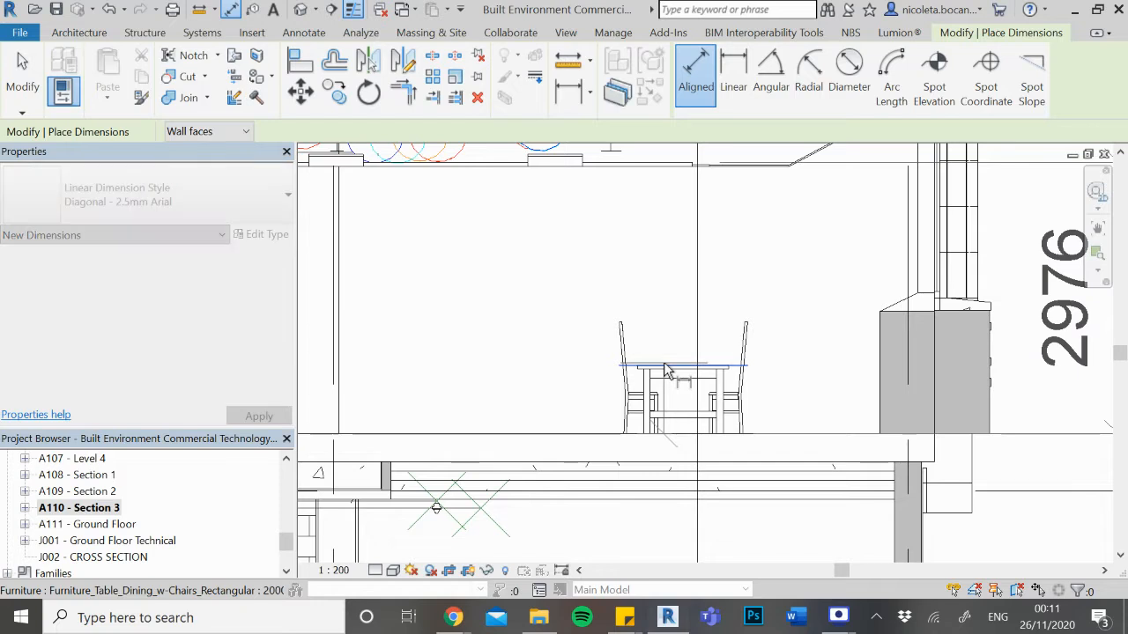
left_click(851, 312)
scroll(628, 396, "down", 6)
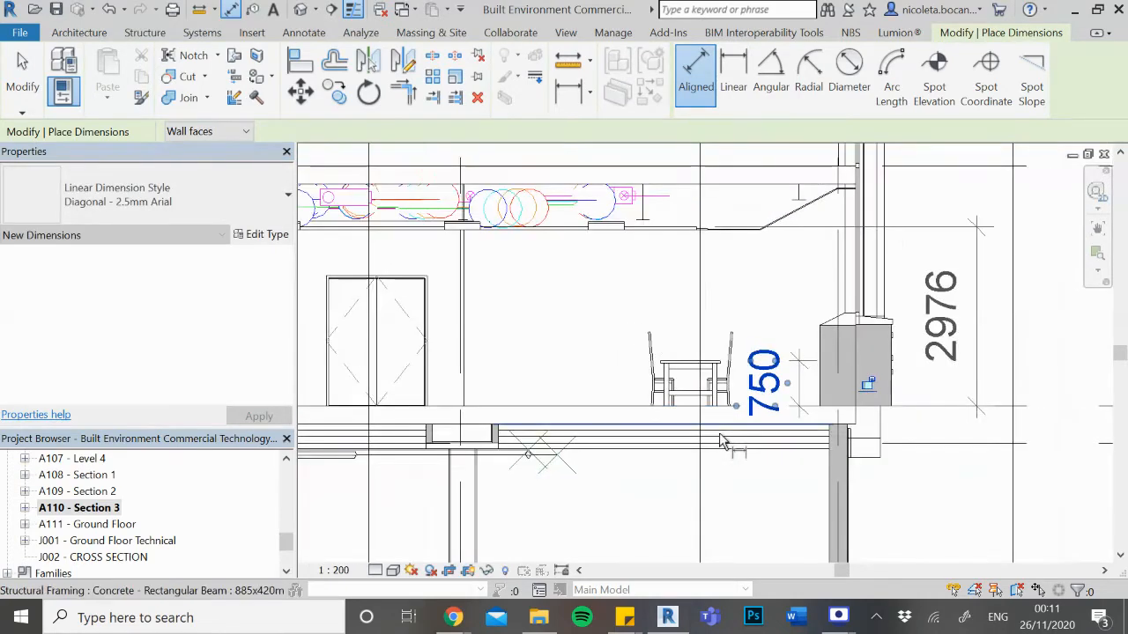
Dimension the height of the ground-floor double door from the floor to the top of its frame
scroll(628, 396, "up", 5)
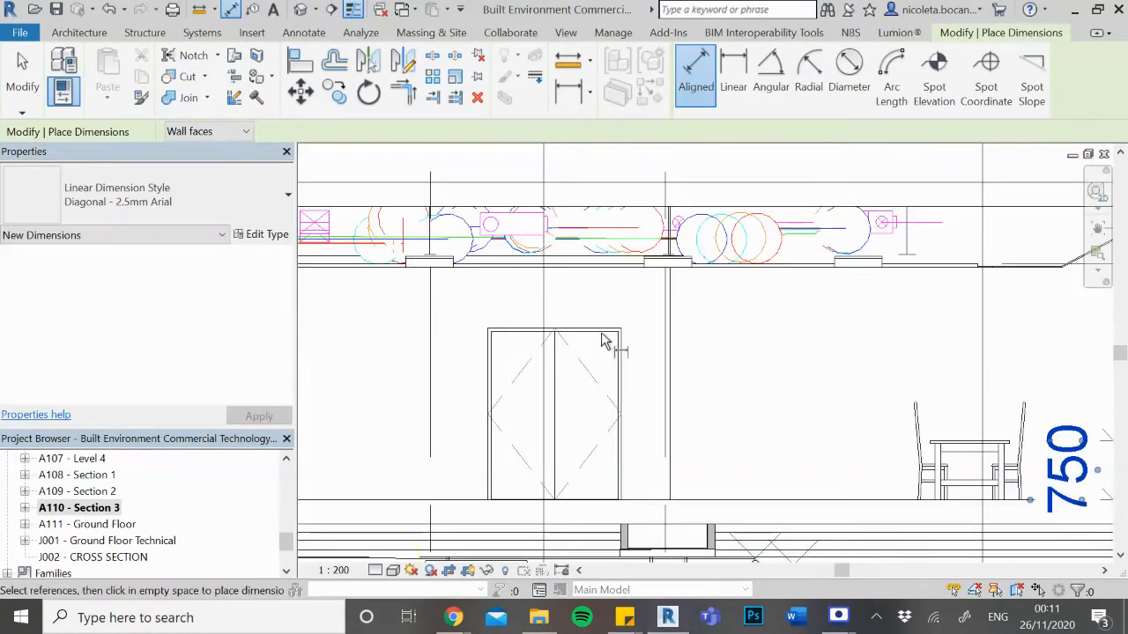
left_click(598, 507)
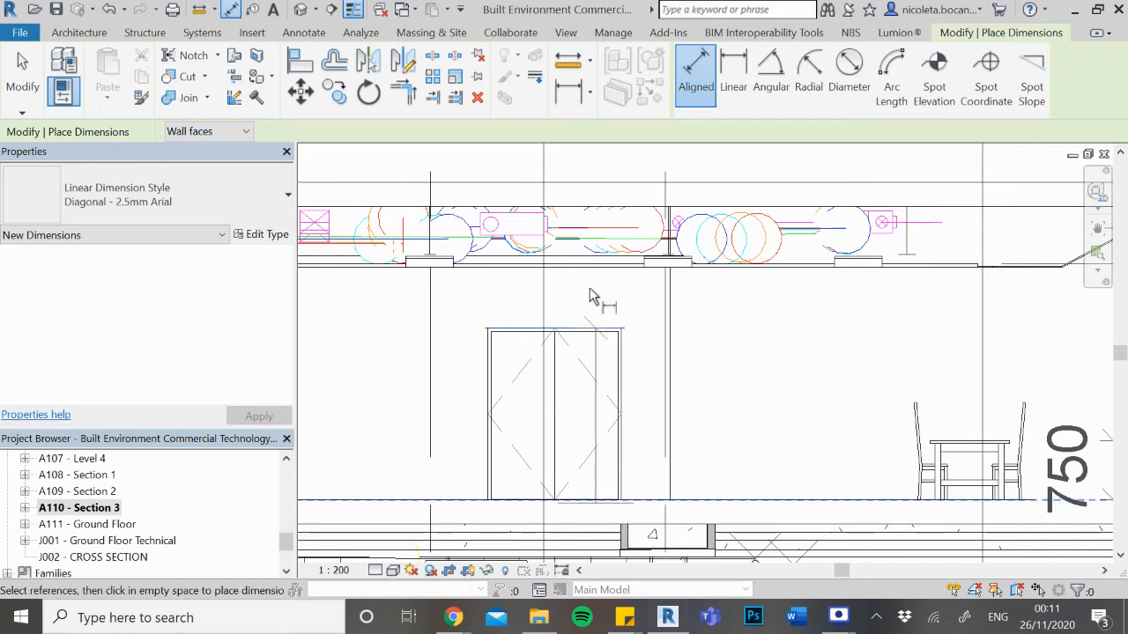
left_click(691, 350)
key("Escape")
key("Escape")
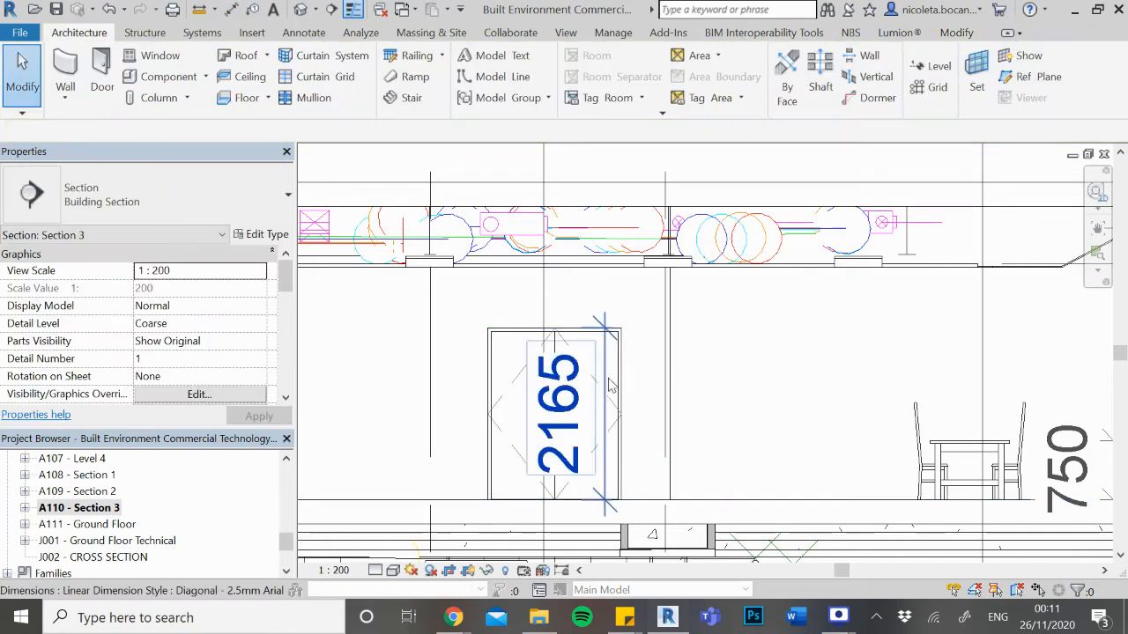
Duplicate the door dimension's type under the name "Diagonal - 1.8MM"
left_click(608, 385)
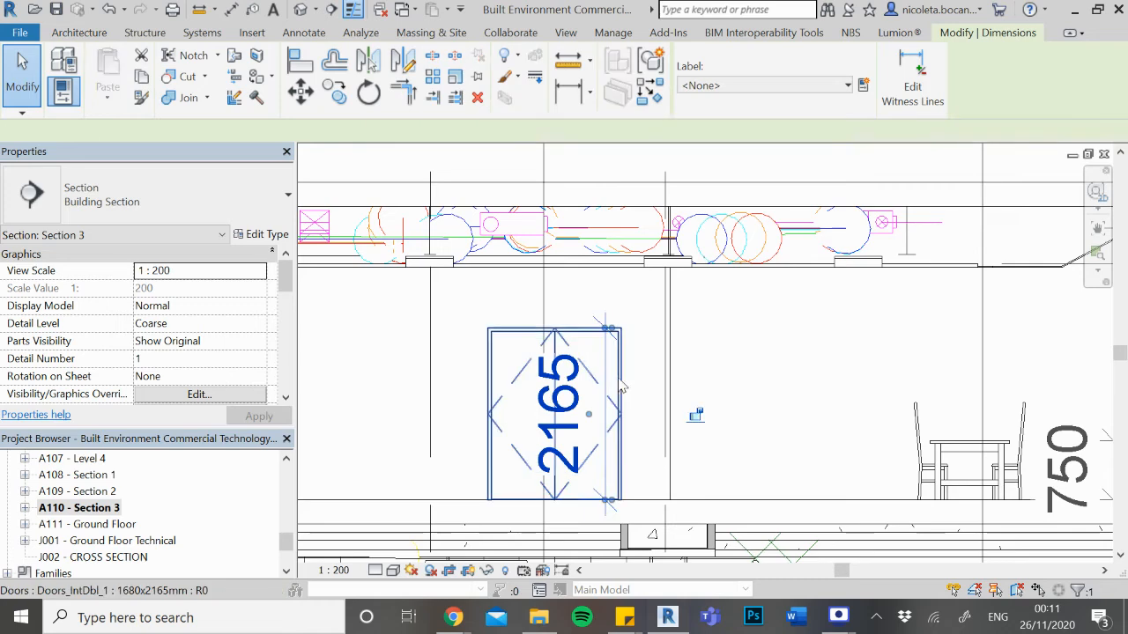
left_click(262, 235)
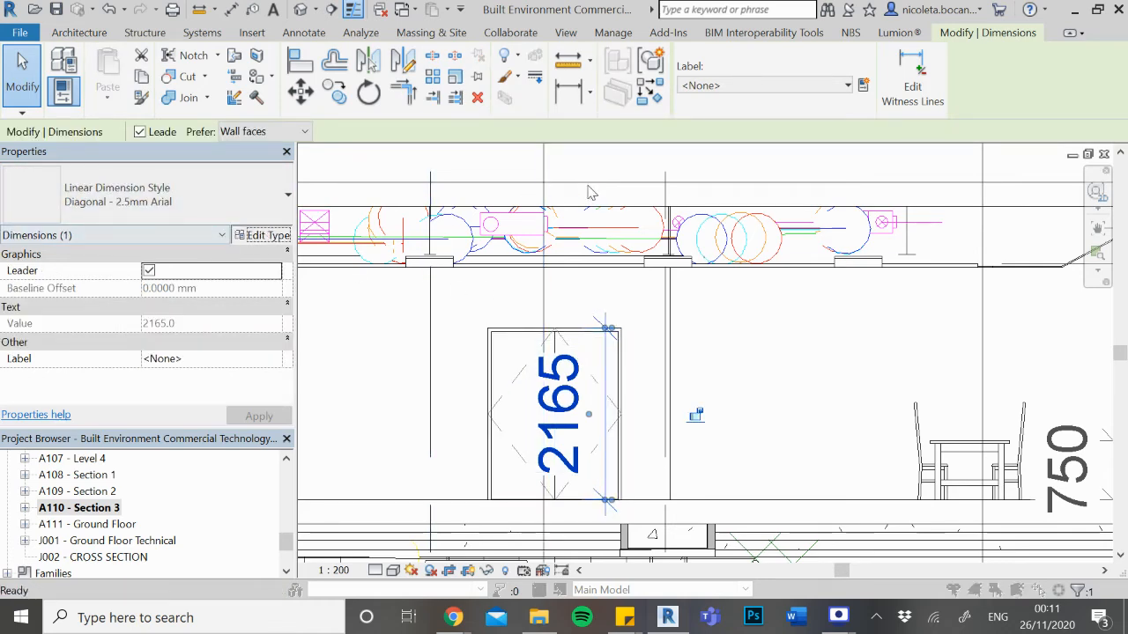
left_click(388, 76)
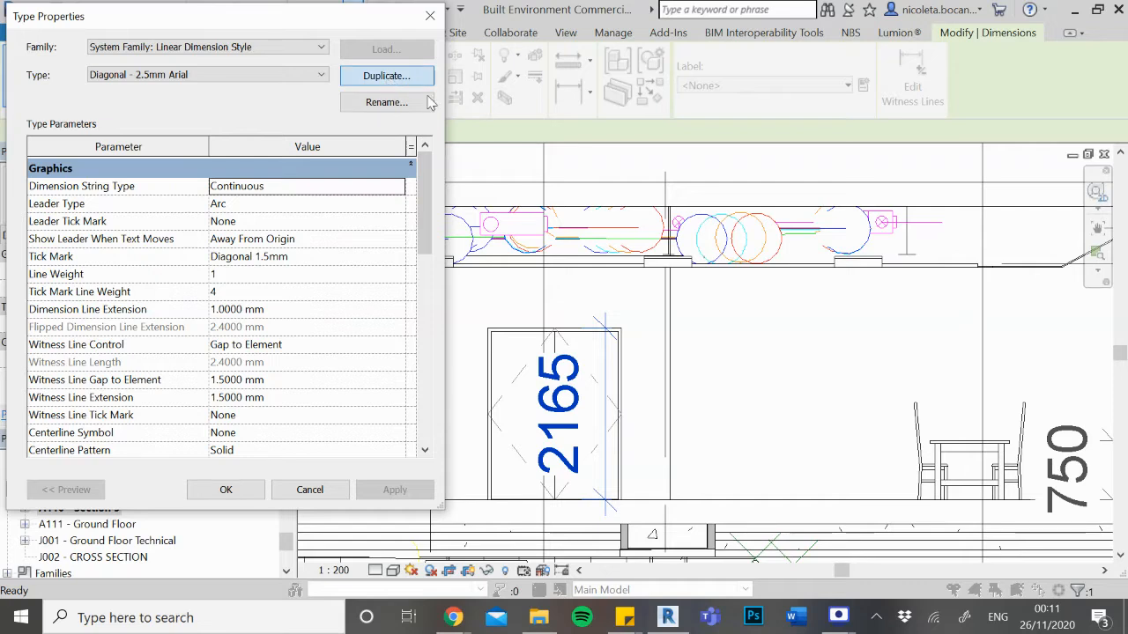
left_click(214, 250)
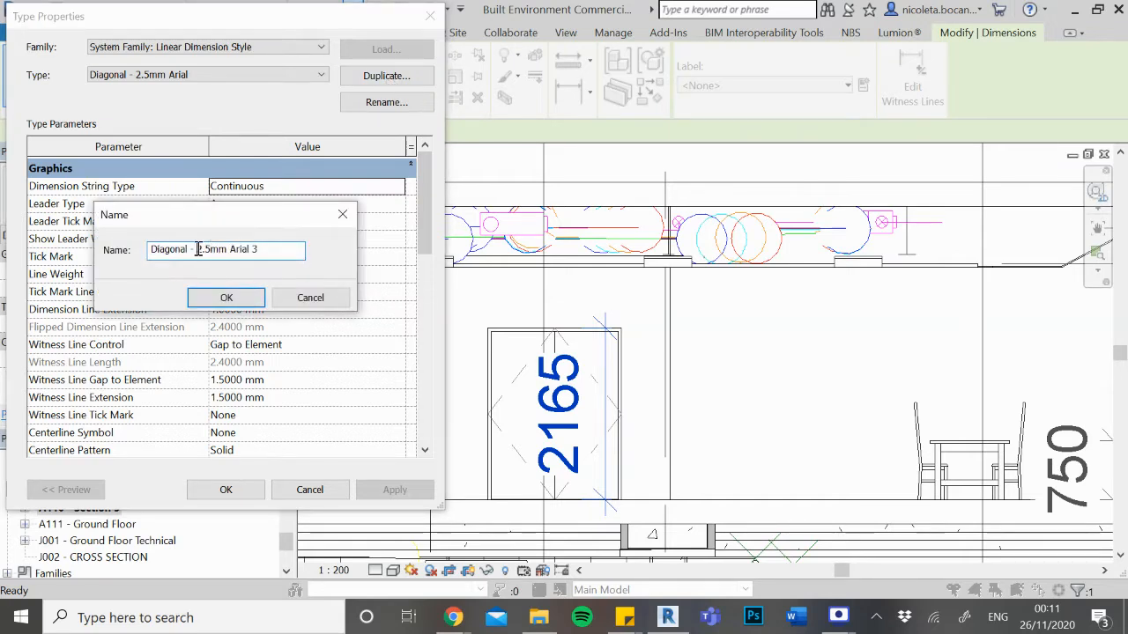
left_click_drag(198, 249, 438, 254)
type("2")
key("Return")
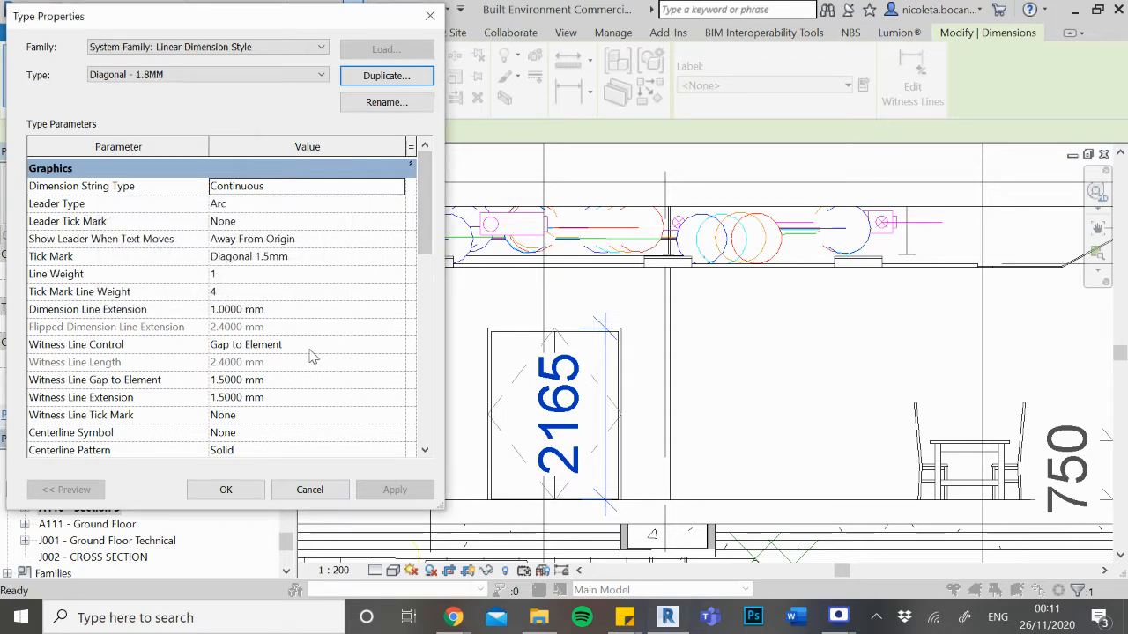
Set the new dimension type's text size to 1.8 mm and its color to RGB 077-077-077, and apply the changes
scroll(310, 356, "down", 7)
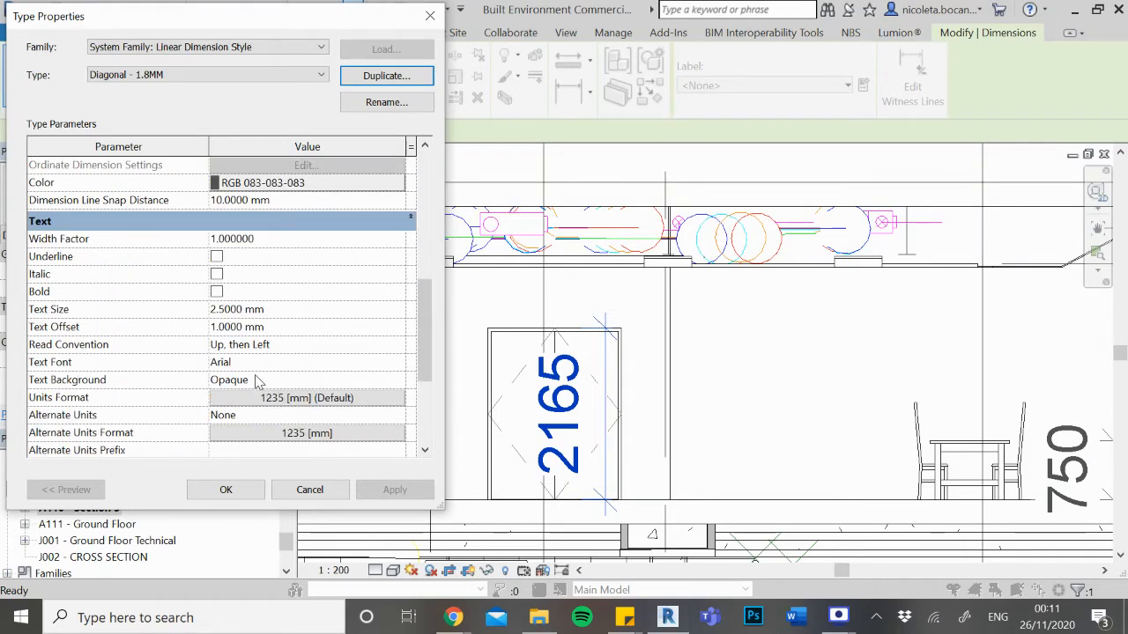
left_click(231, 309)
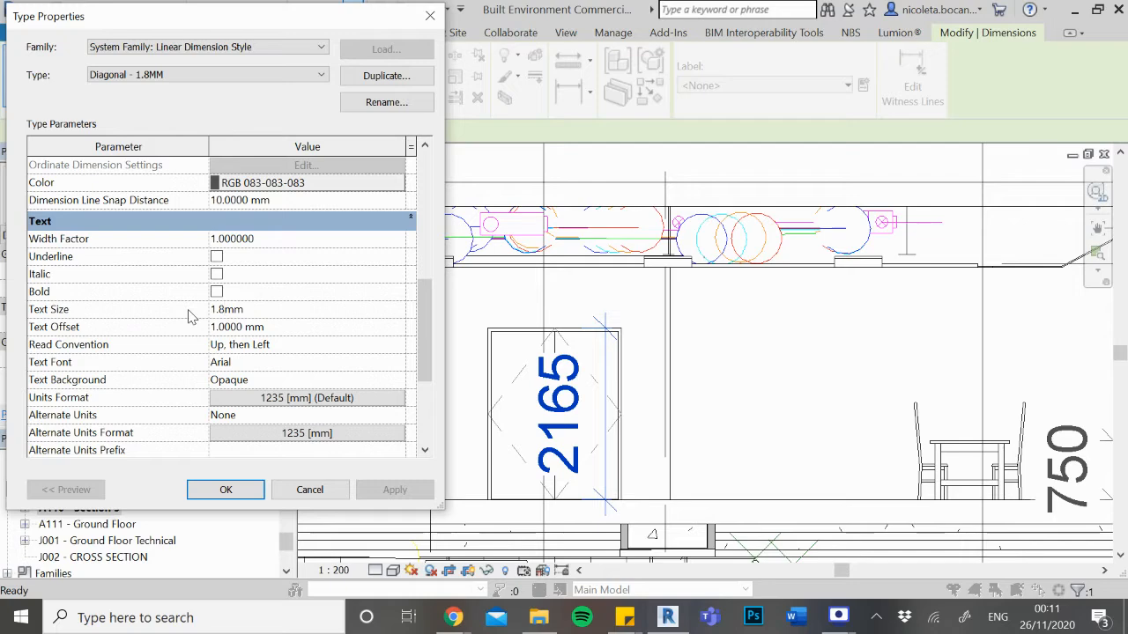
left_click(276, 183)
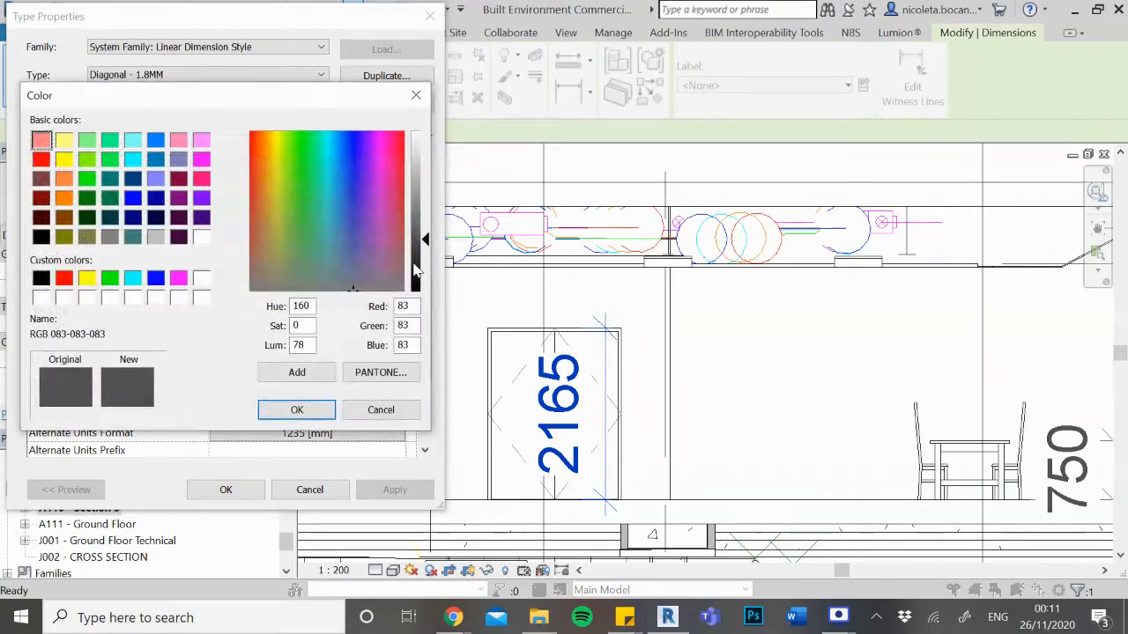
left_click(423, 238)
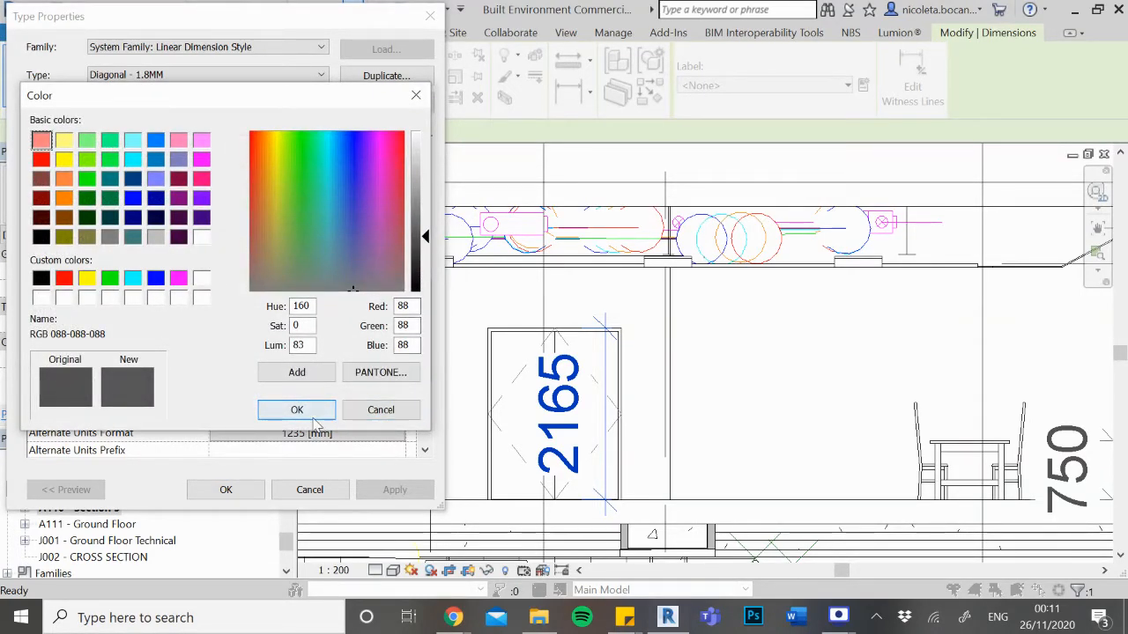
left_click(423, 247)
left_click(297, 410)
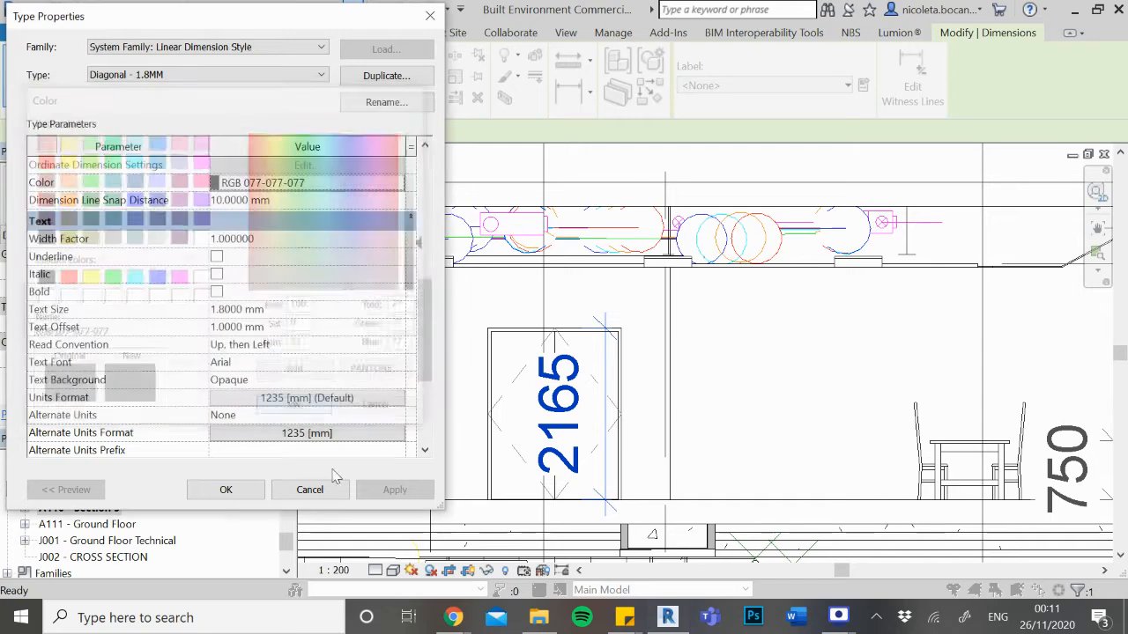
left_click(226, 490)
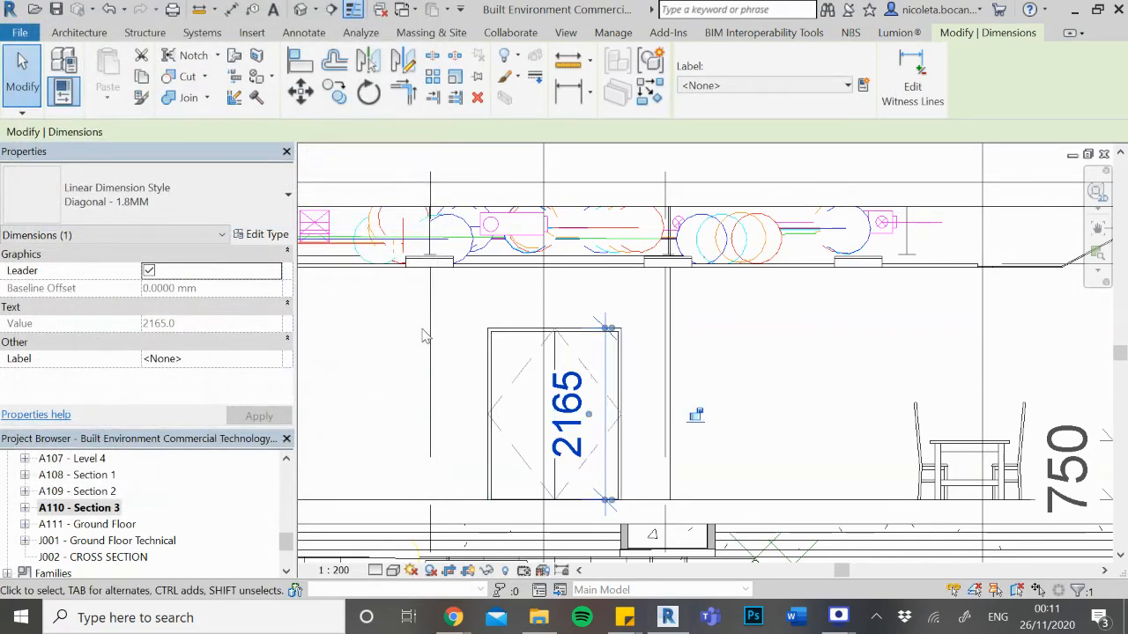
Assign the Diagonal - 1.8MM dimension style to the table-height and floor-to-ceiling dimensions
scroll(722, 403, "down", 4)
left_click(745, 392)
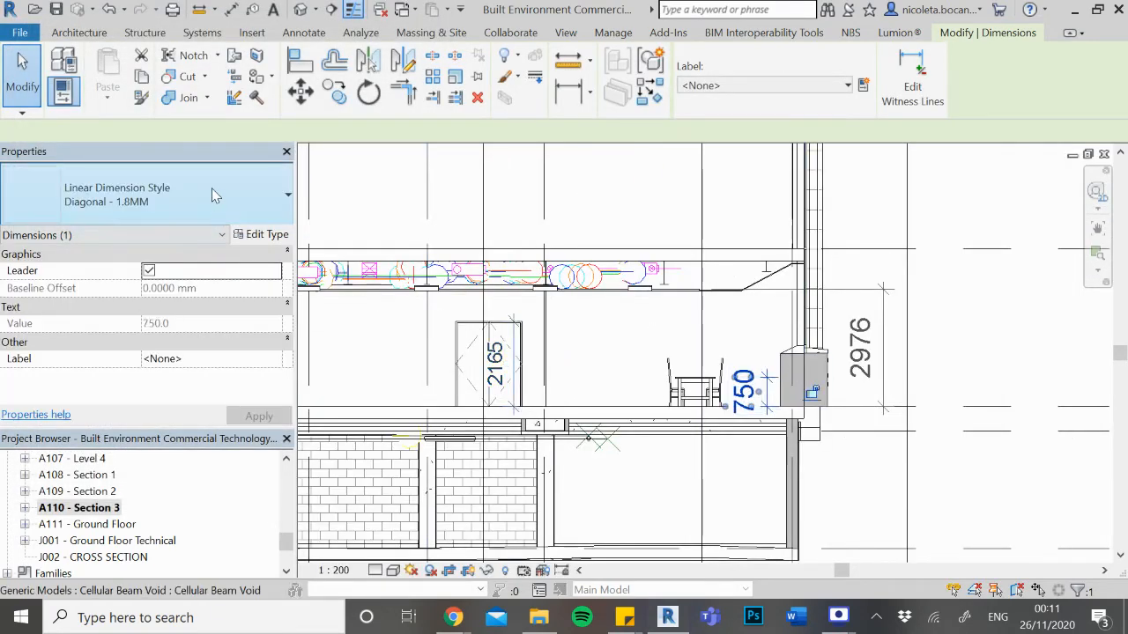
left_click(211, 192)
left_click(137, 346)
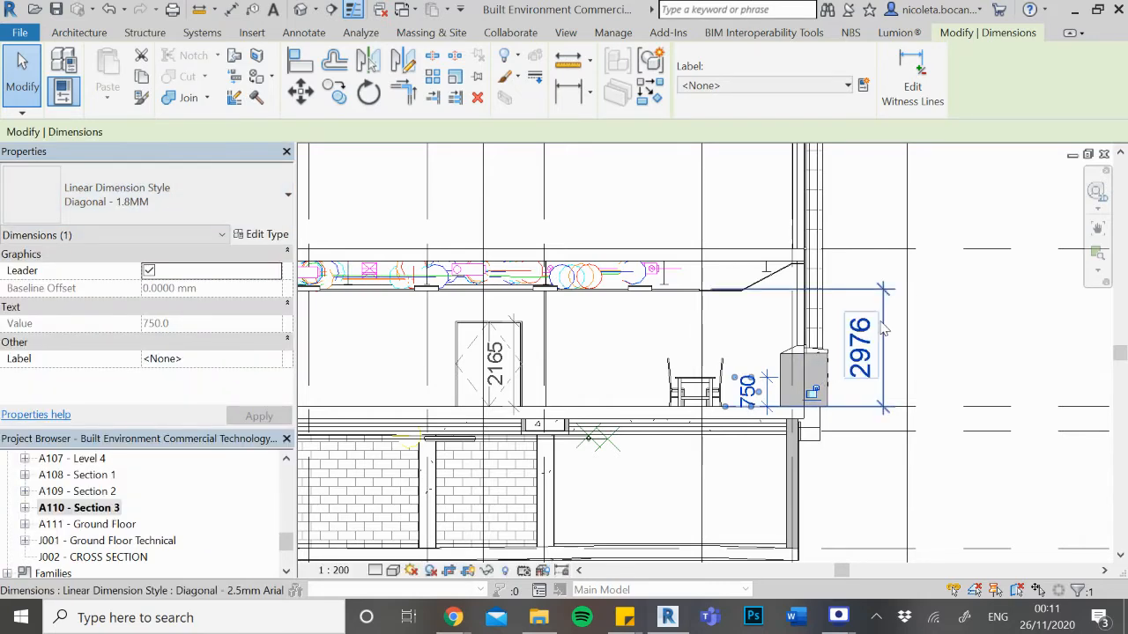
left_click(860, 348)
left_click(207, 195)
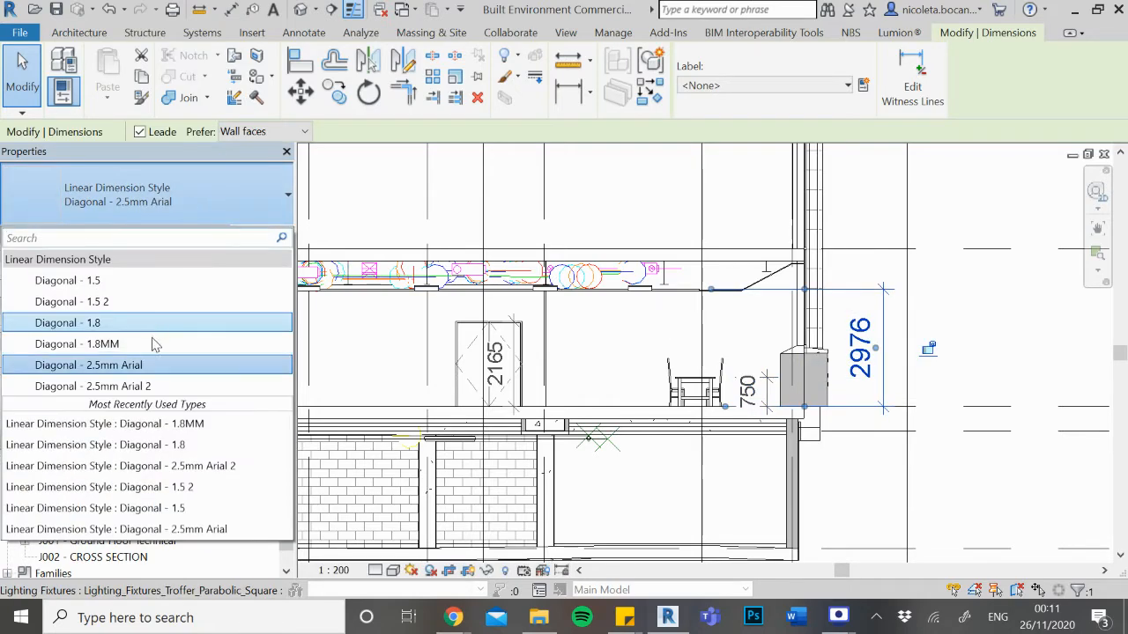
left_click(145, 344)
left_click(592, 341)
scroll(593, 342, "down", 6)
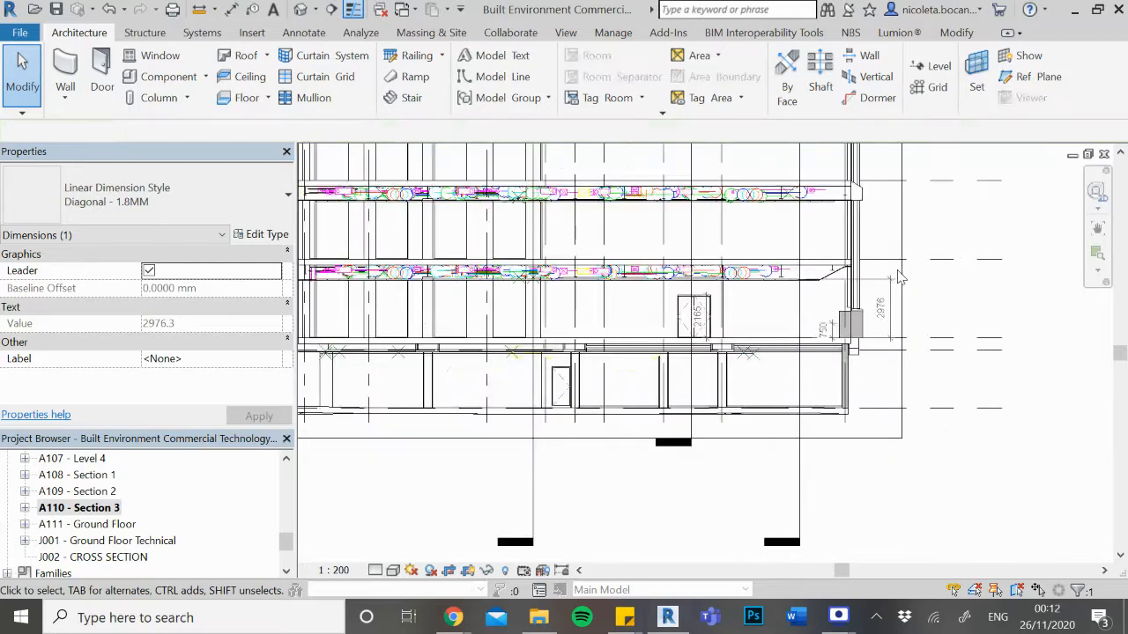
scroll(461, 488, "down", 2)
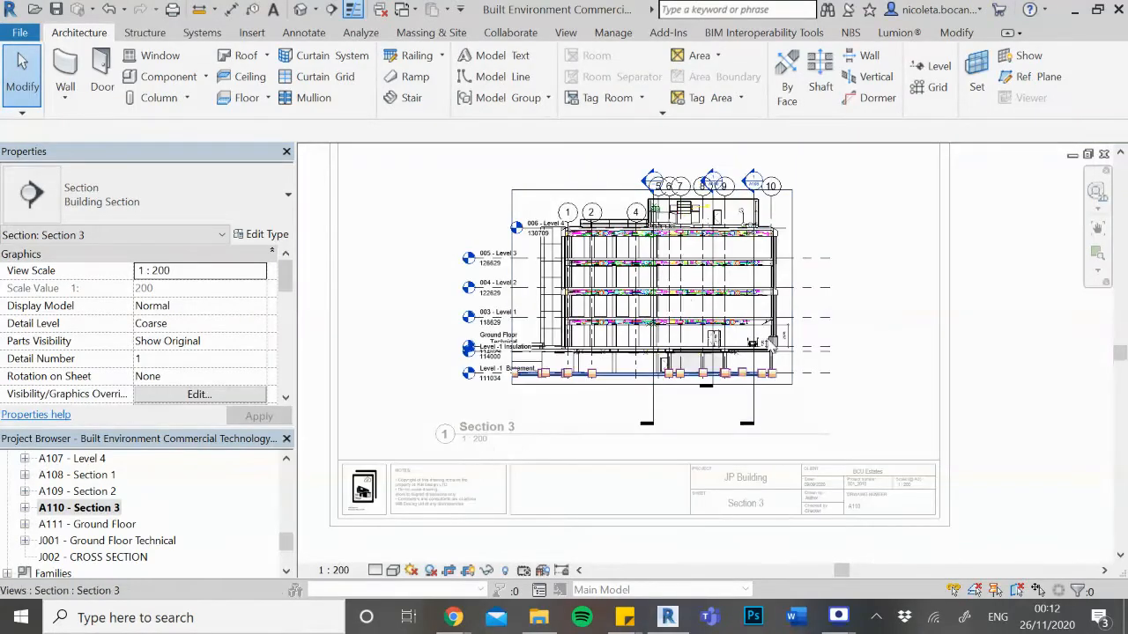
scroll(818, 254, "up", 1)
scroll(643, 168, "up", 1)
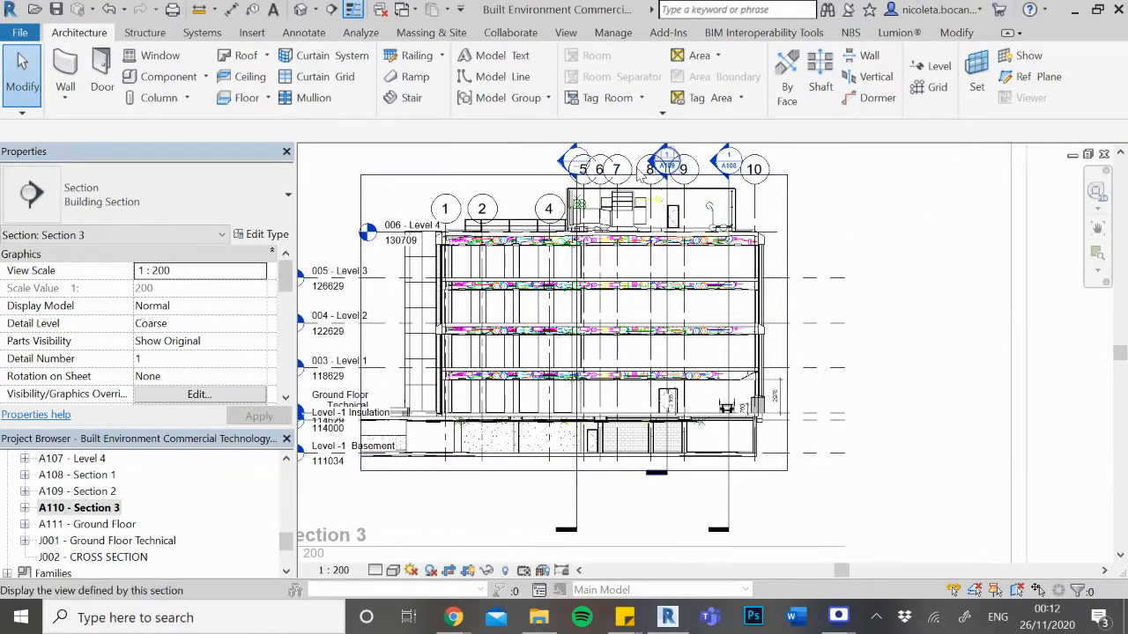
Examine the overlapping level heads on the section and view the type properties of the Ground Floor Technical level
scroll(643, 158, "up", 1)
scroll(644, 159, "down", 1)
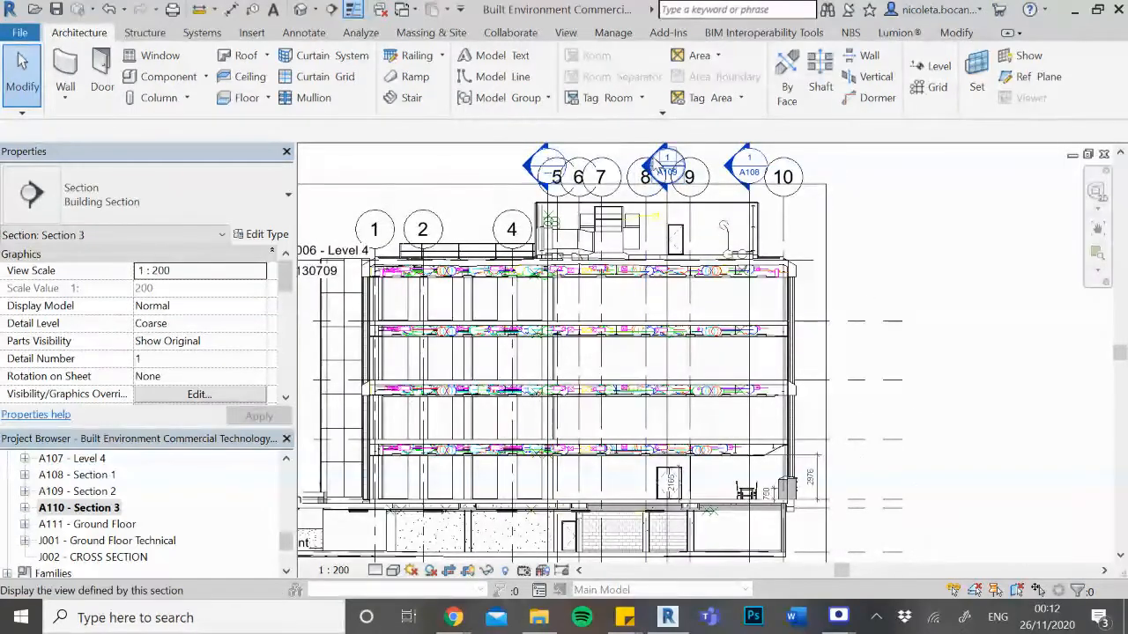
scroll(756, 158, "down", 2)
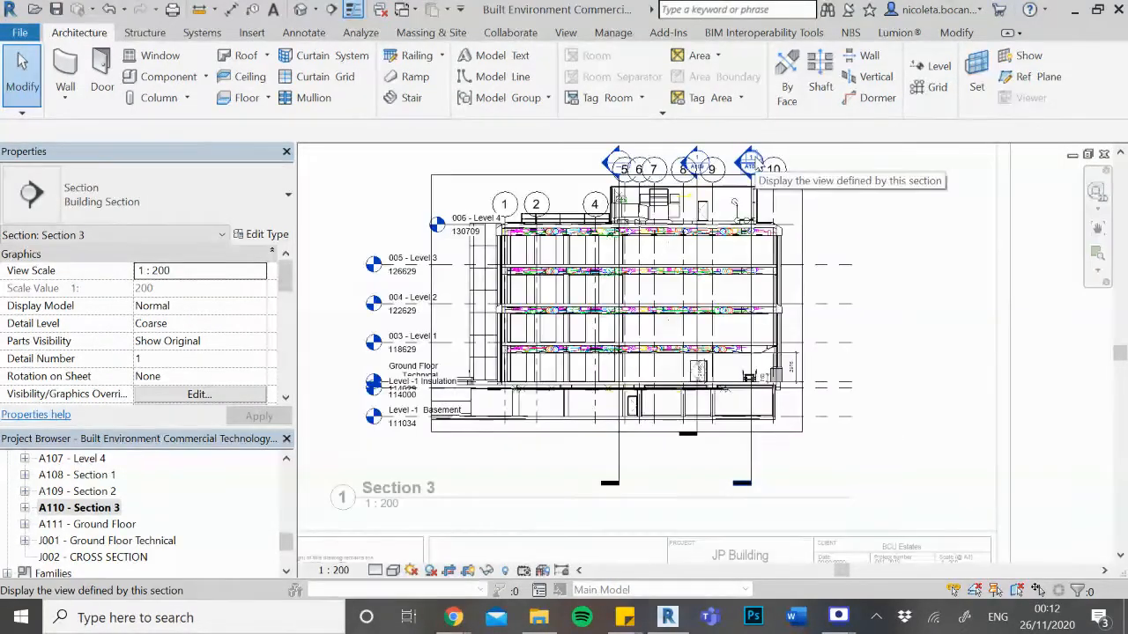
scroll(664, 397, "up", 1)
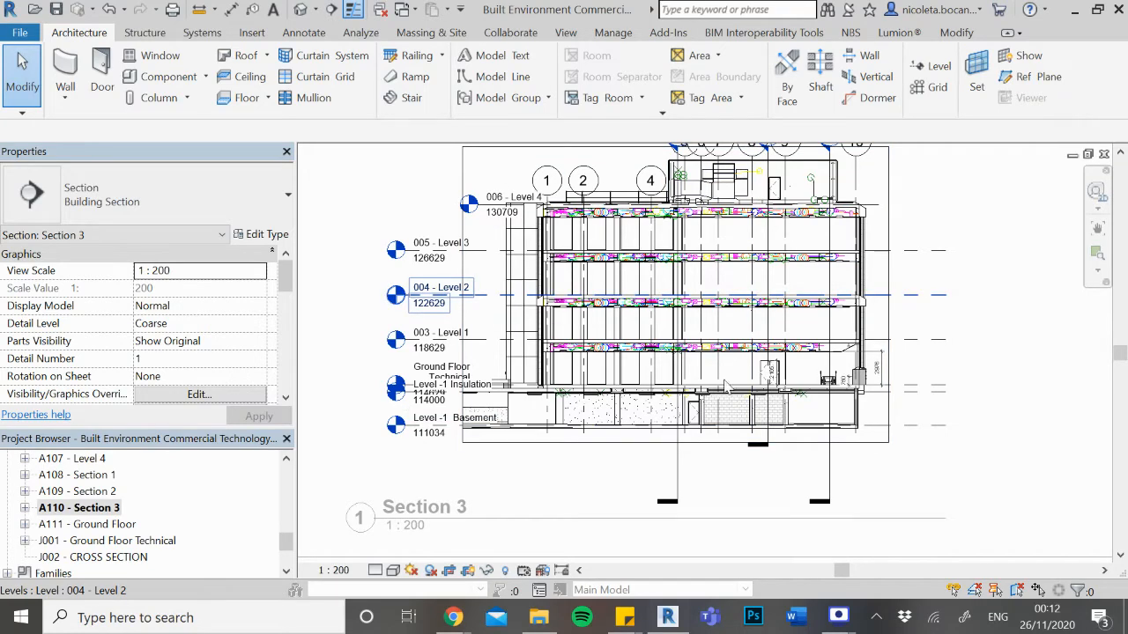
scroll(420, 389, "up", 4)
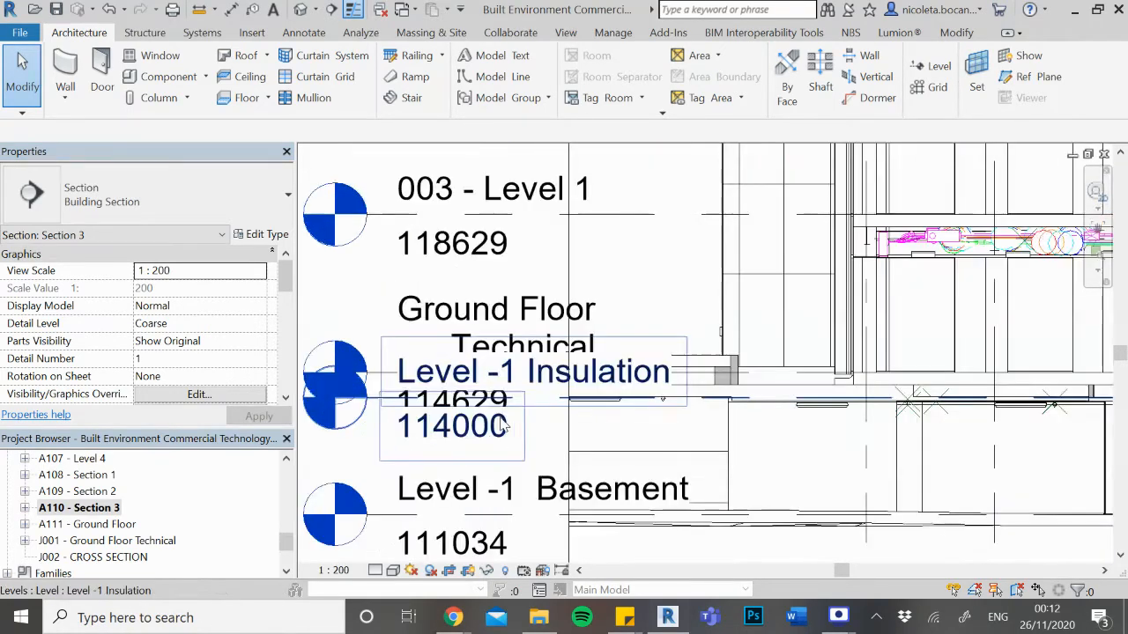
scroll(493, 405, "down", 1)
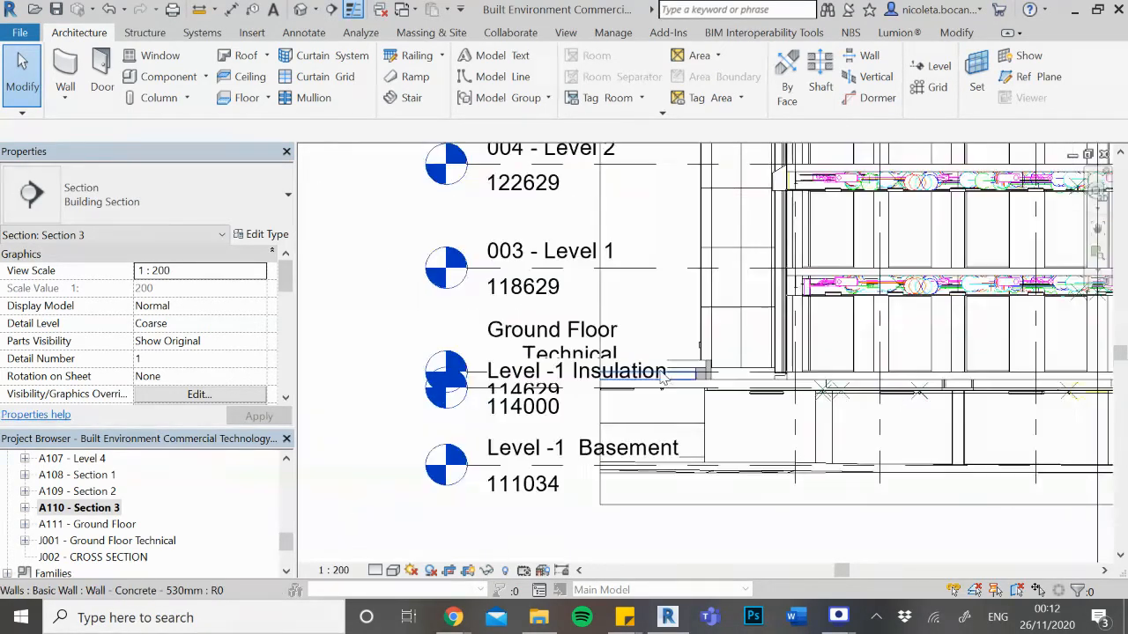
left_click(460, 379)
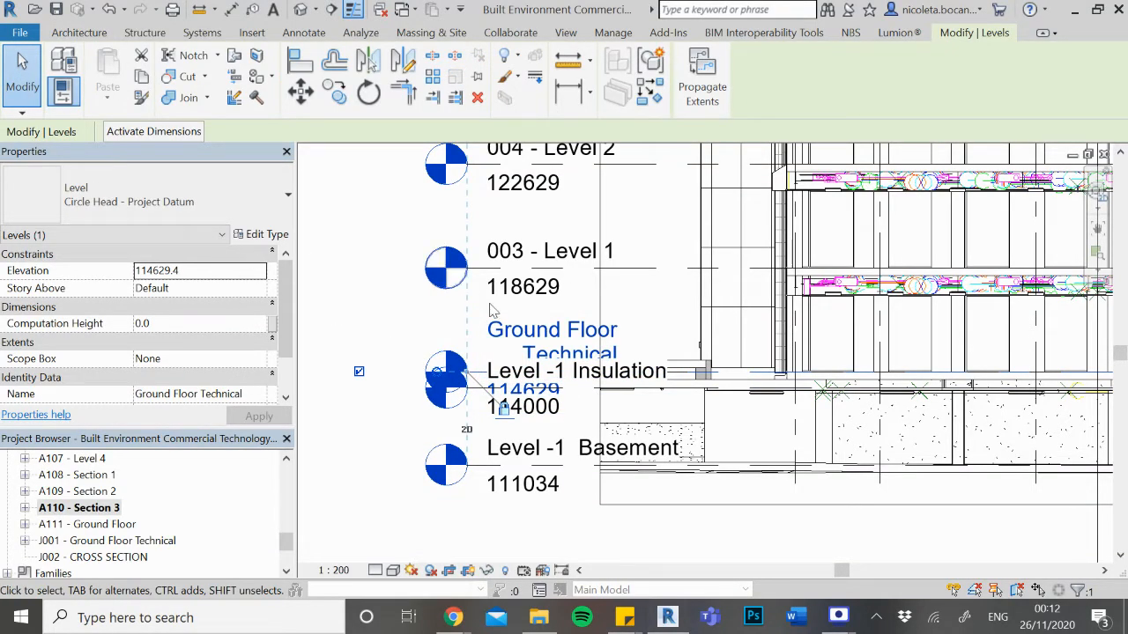
left_click(278, 233)
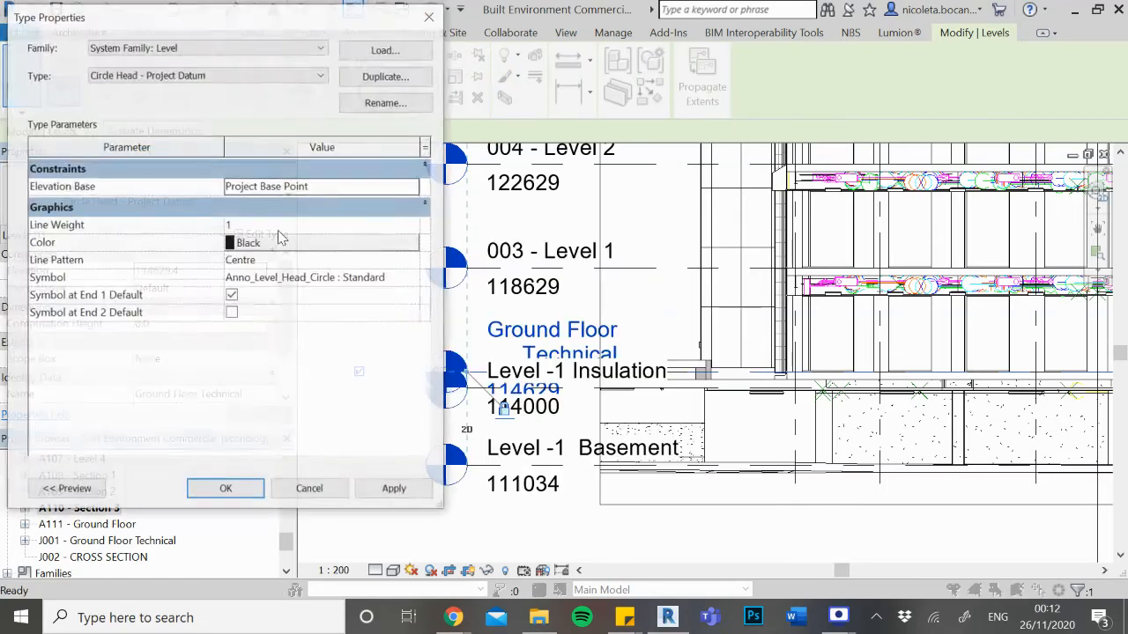
left_click(429, 17)
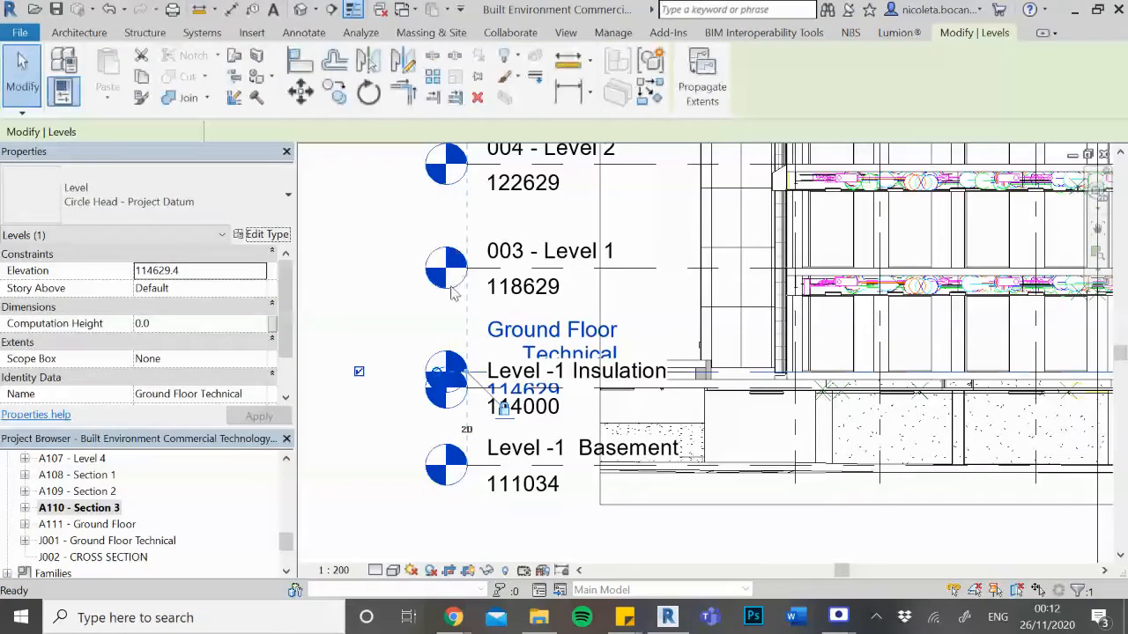
left_click(378, 291)
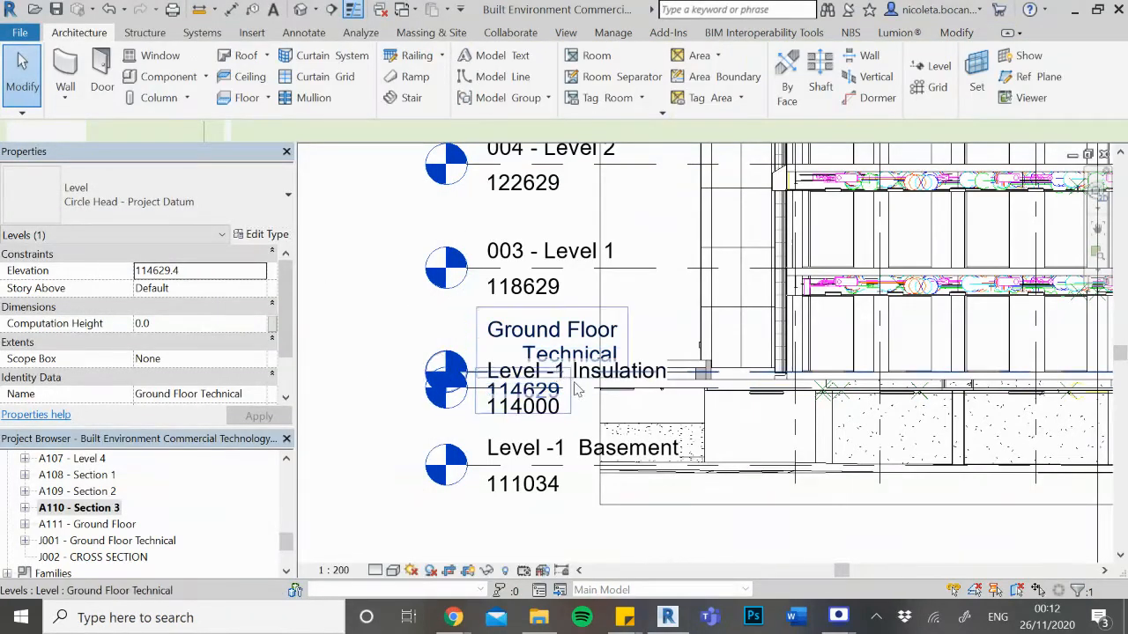
Add an elbow to the Level -1 Insulation level line and place its head between Ground Floor Technical and Level -1 Basement
left_click(505, 435)
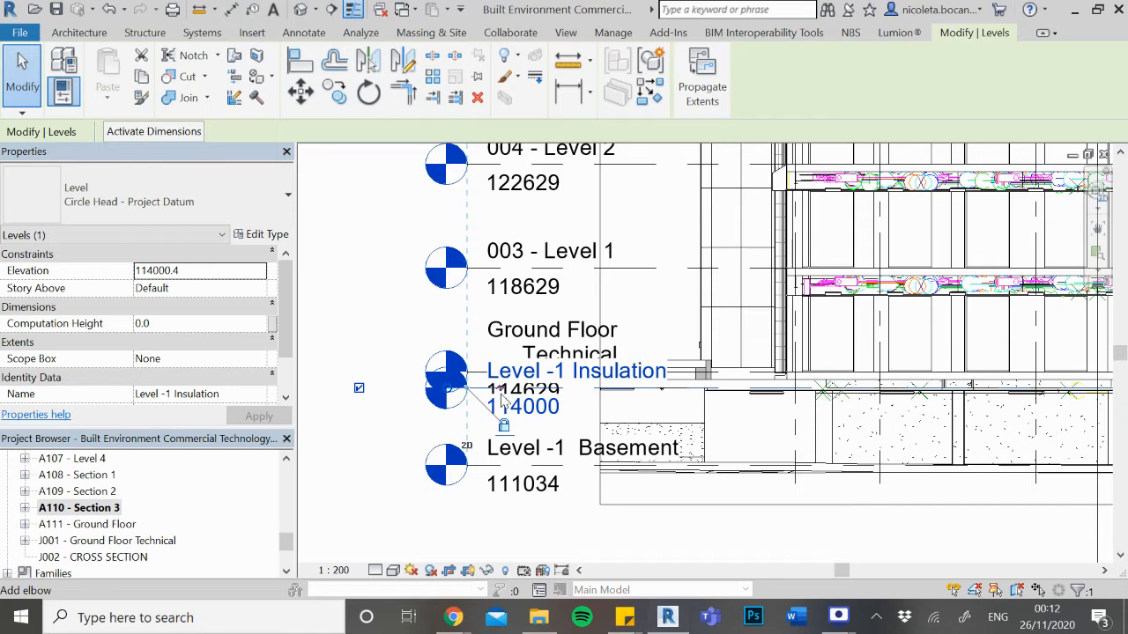
left_click_drag(501, 416, 474, 436)
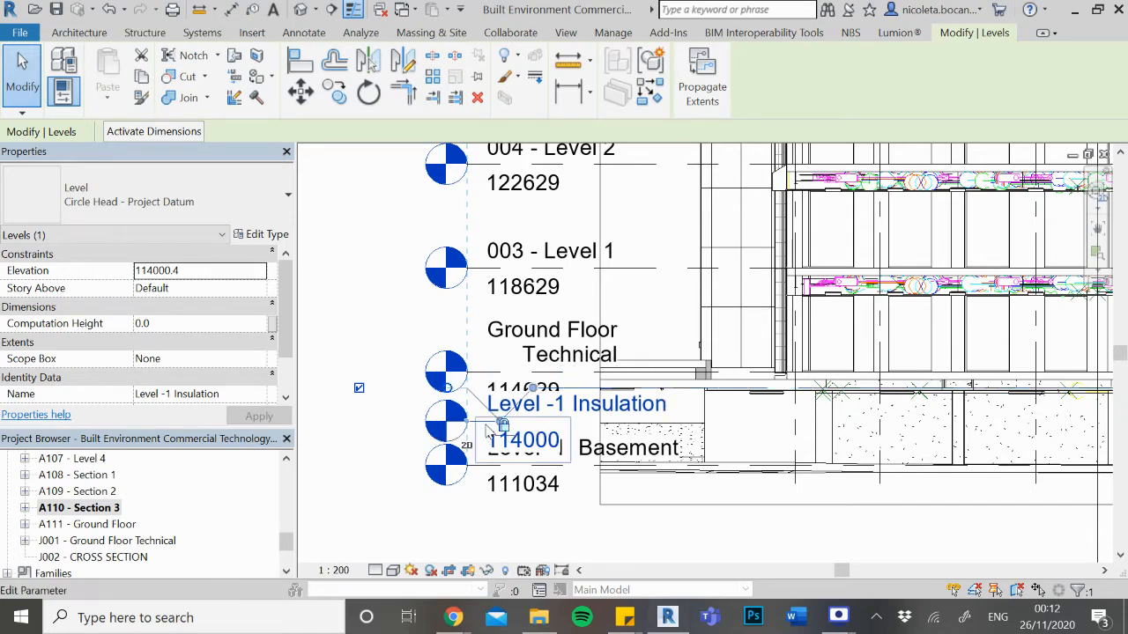
scroll(476, 434, "up", 5)
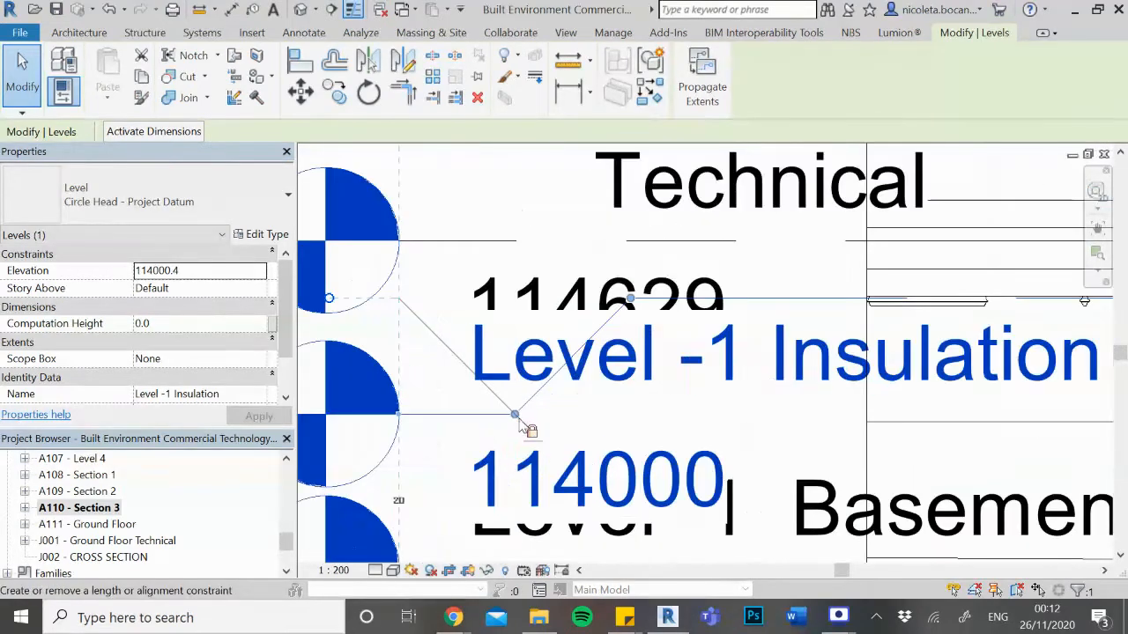
scroll(501, 430, "down", 5)
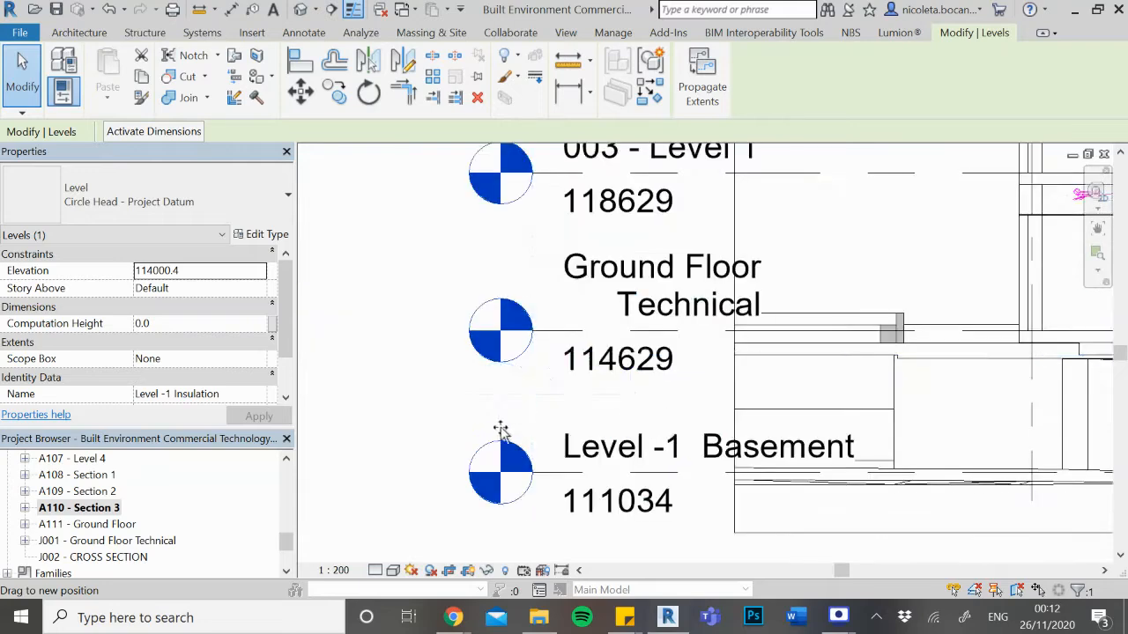
scroll(376, 423, "down", 2)
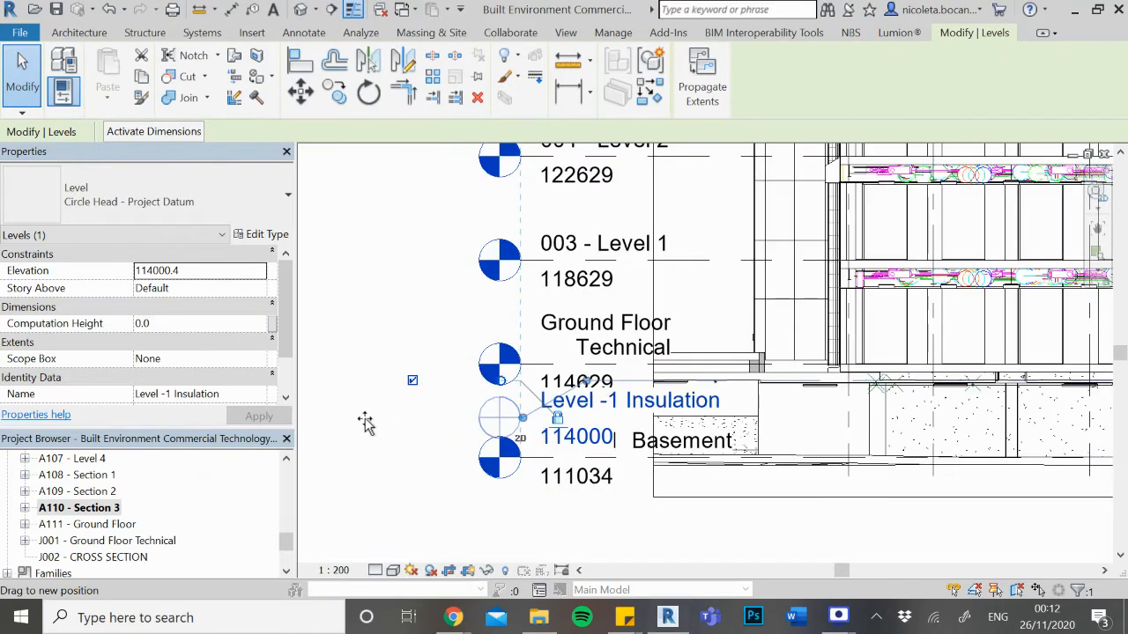
left_click_drag(348, 423, 234, 402)
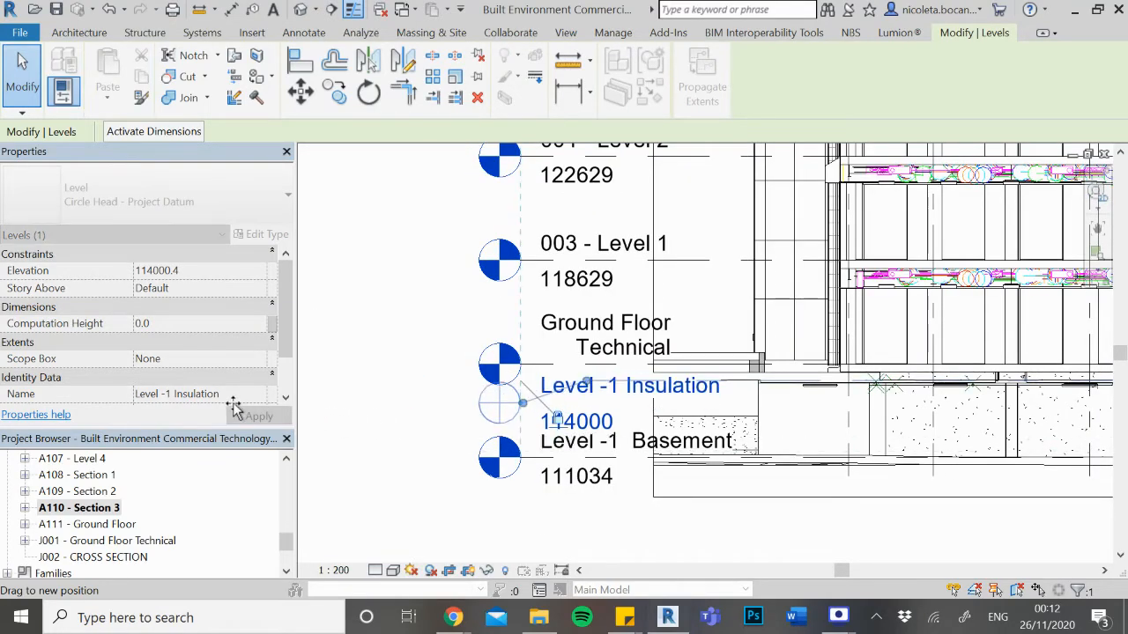
left_click(347, 470)
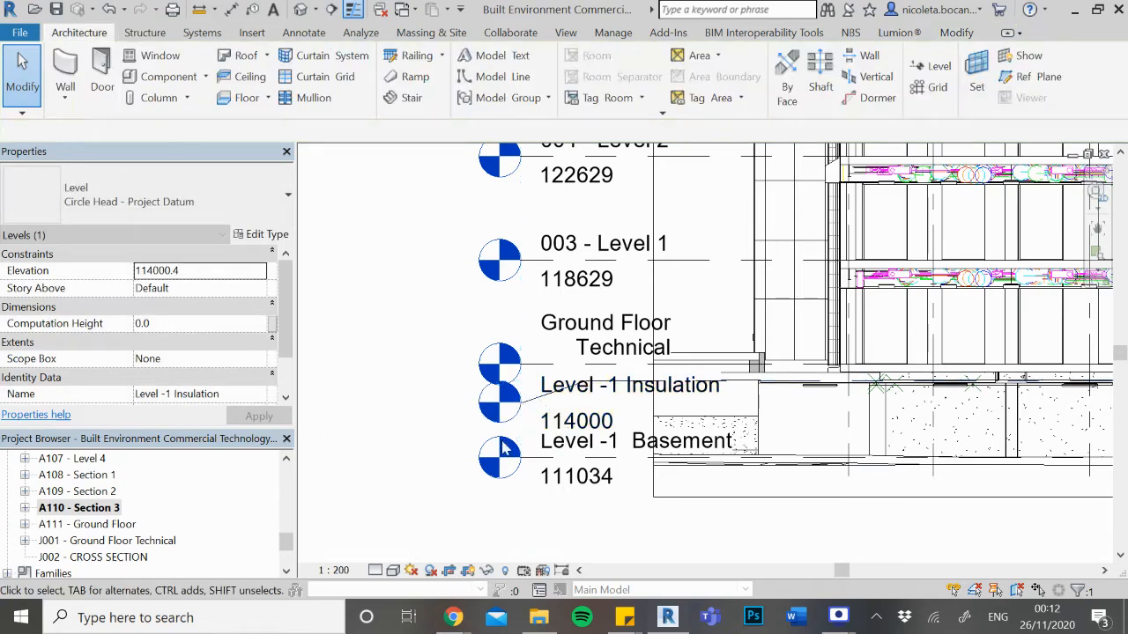
left_click(605, 392)
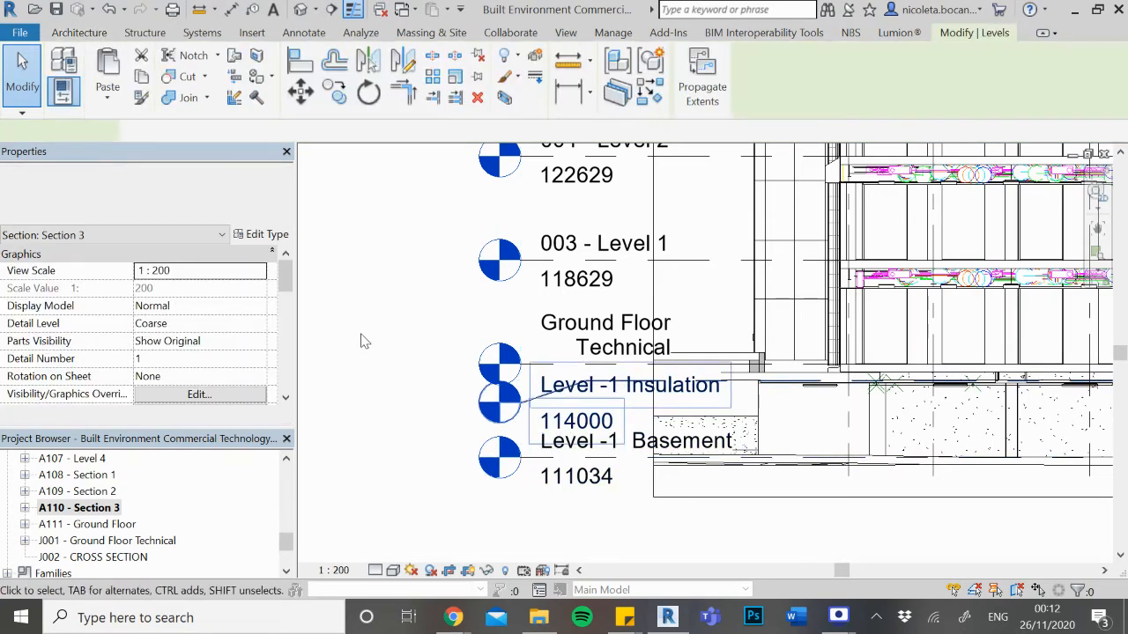
left_click(361, 367)
Deactivate the Section 3 viewport to return to the sheet
scroll(360, 371, "down", 1)
scroll(361, 371, "down", 3)
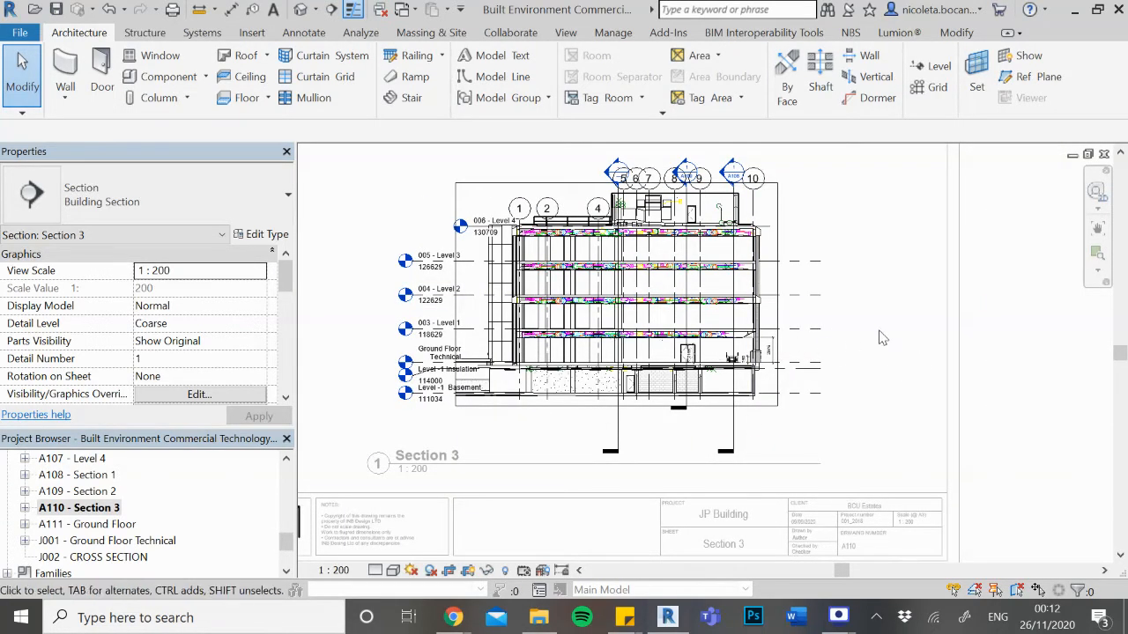
double_click(868, 359)
key("Escape")
Inspect the scale, project number and drawing number fields in the sheet's A3 title block
scroll(650, 376, "down", 2)
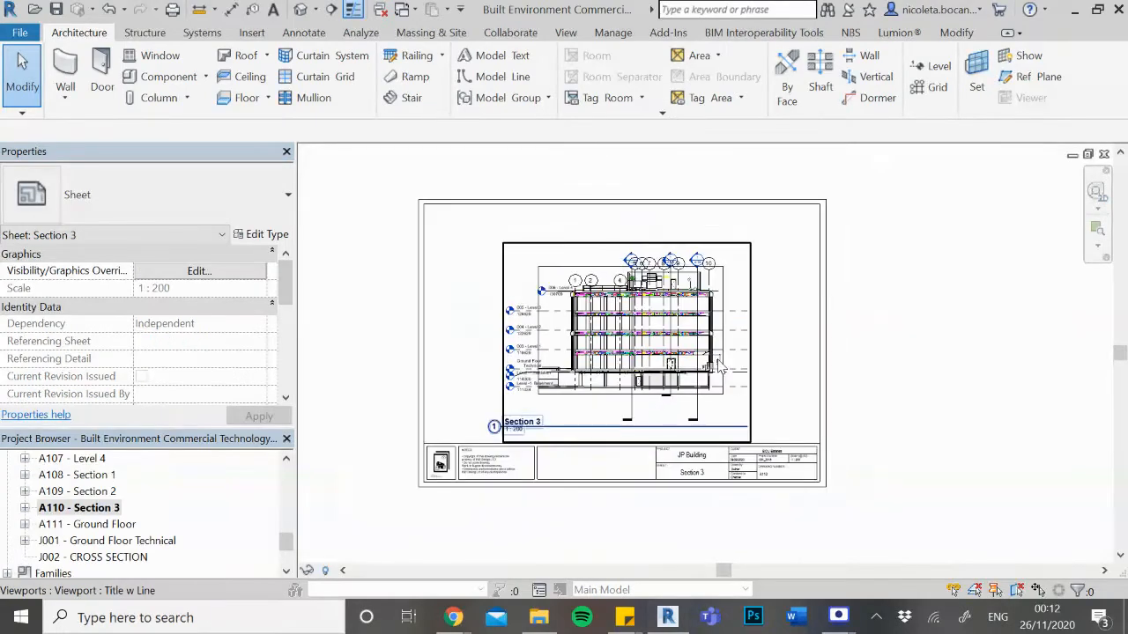
left_click(824, 236)
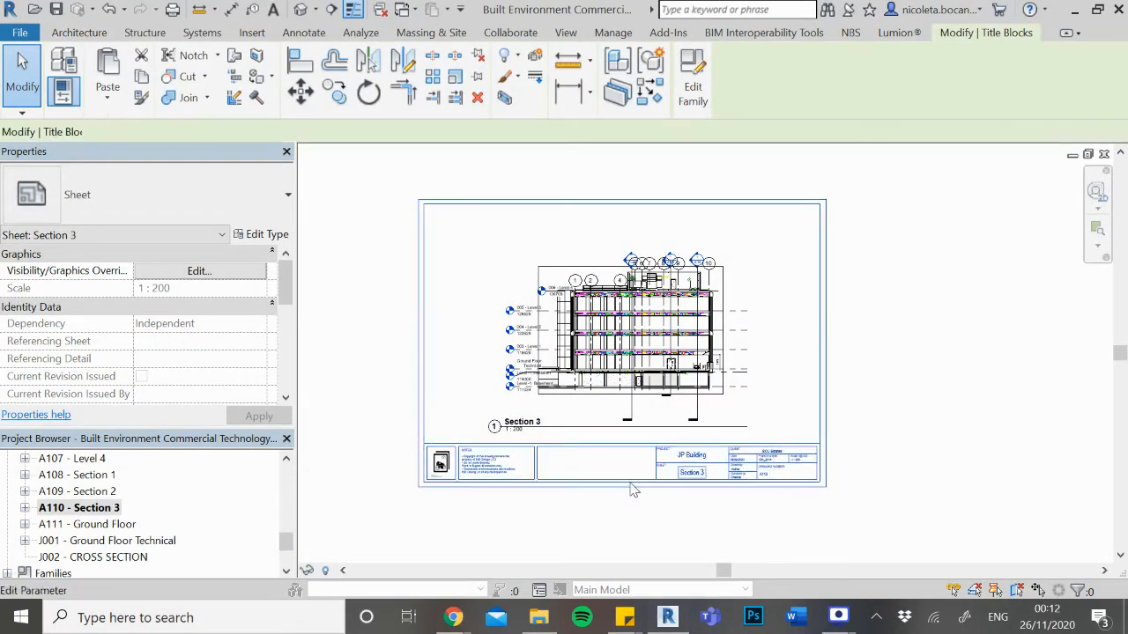
scroll(824, 485, "up", 3)
scroll(715, 428, "up", 3)
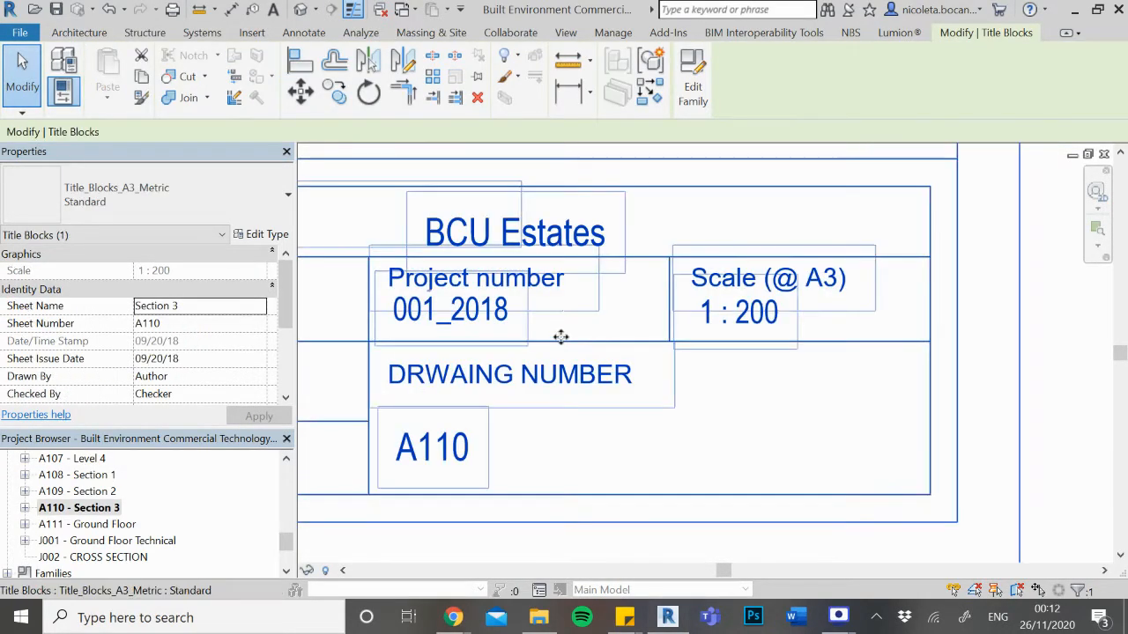
scroll(770, 393, "down", 3)
scroll(753, 439, "down", 2)
left_click(693, 481)
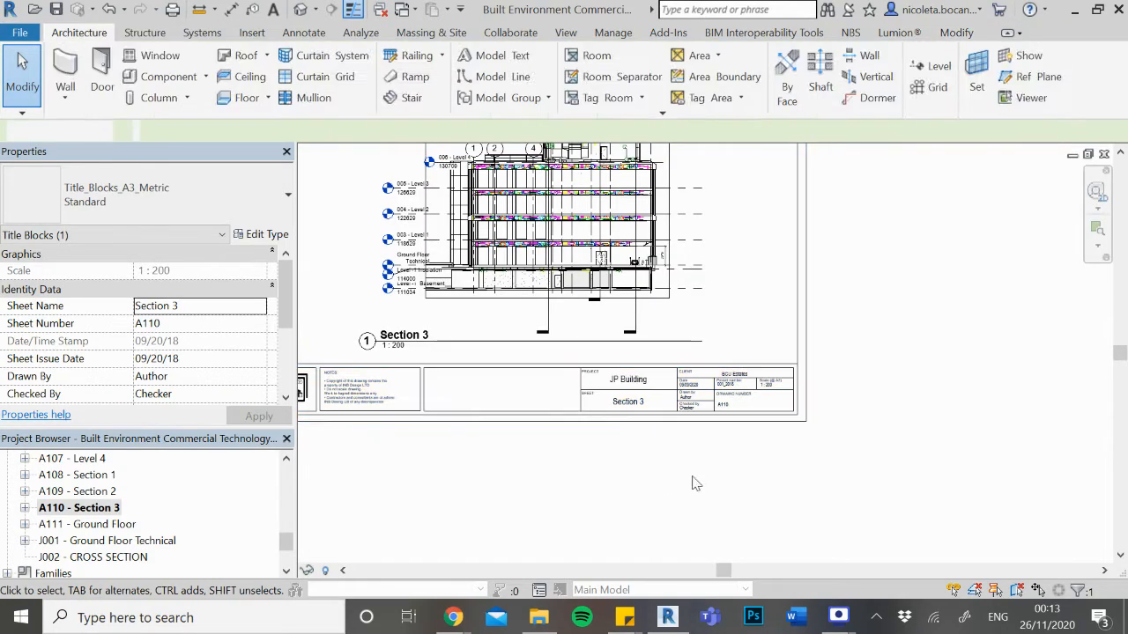
Check the sheet layout and the door, table and ceiling height dimensions on the ground floor of the section
scroll(749, 476, "down", 2)
scroll(602, 426, "up", 2)
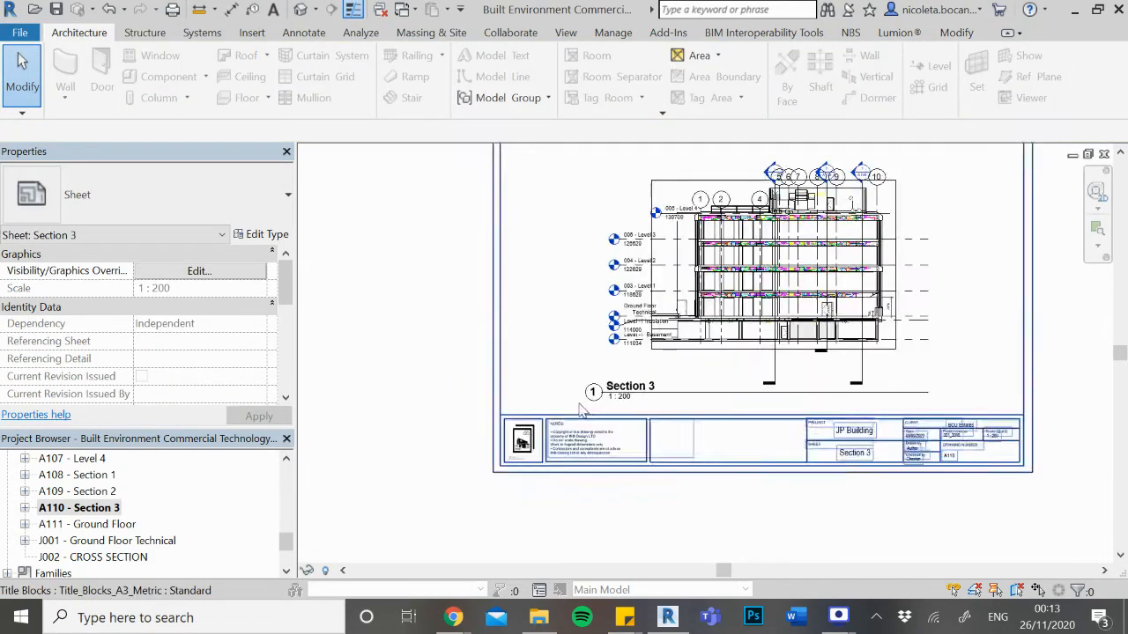
scroll(594, 385, "down", 2)
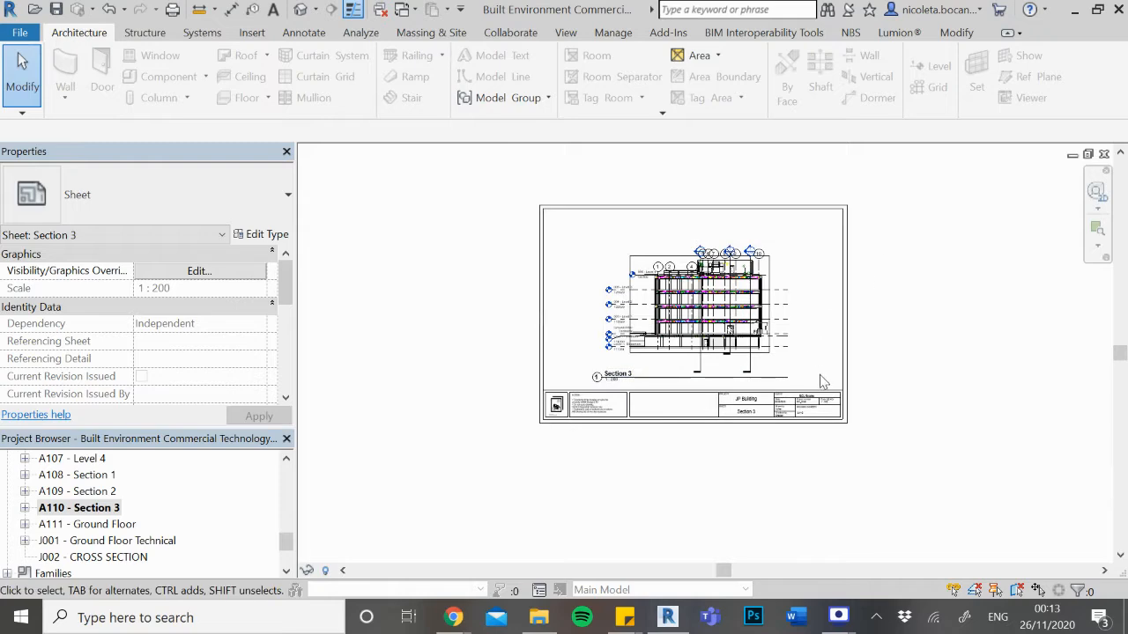
scroll(820, 378, "up", 4)
scroll(853, 262, "up", 2)
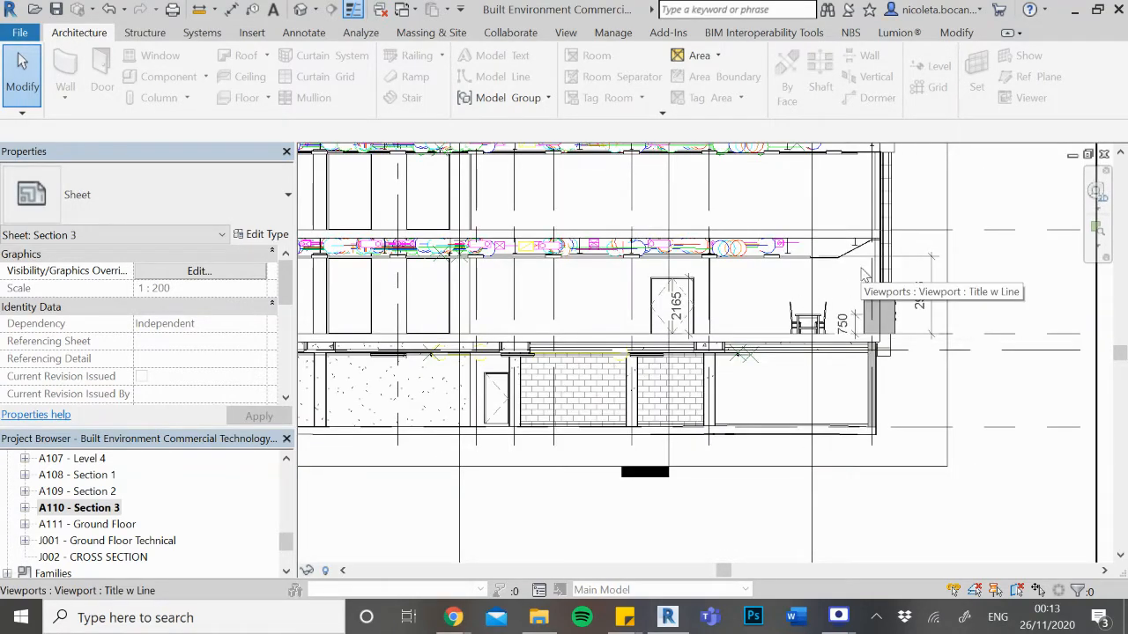
scroll(762, 295, "down", 4)
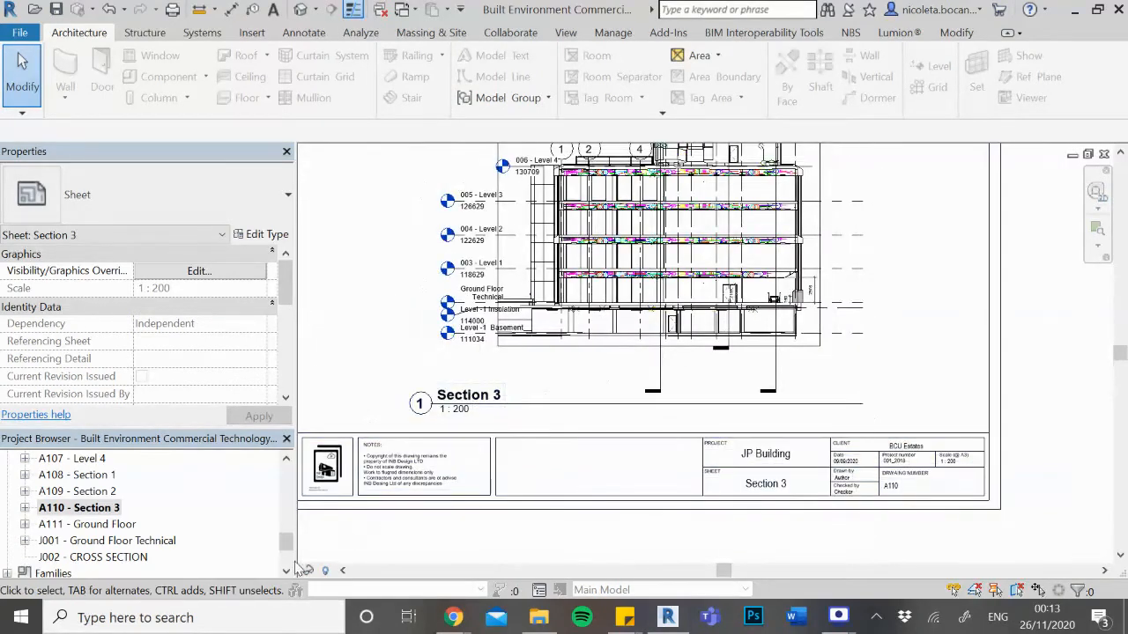
Close the Section 3 sheet and select the Ground Floor view among the floor plans
mouse_move(285, 539)
left_mouse_down()
mouse_move(286, 556)
mouse_move(284, 538)
left_mouse_up()
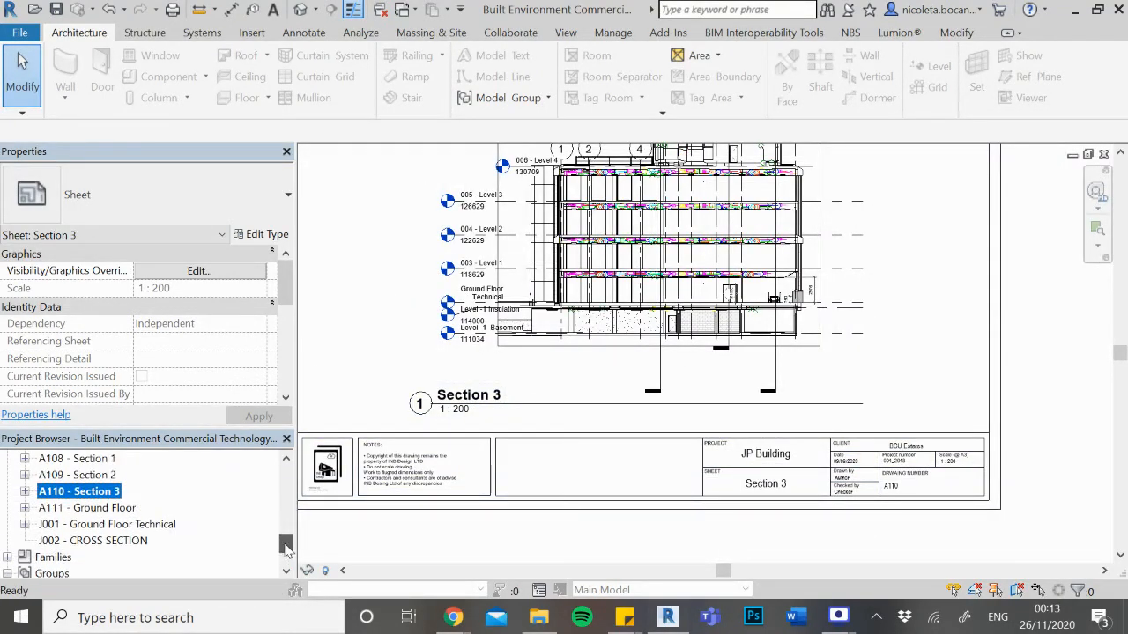
left_click(1104, 156)
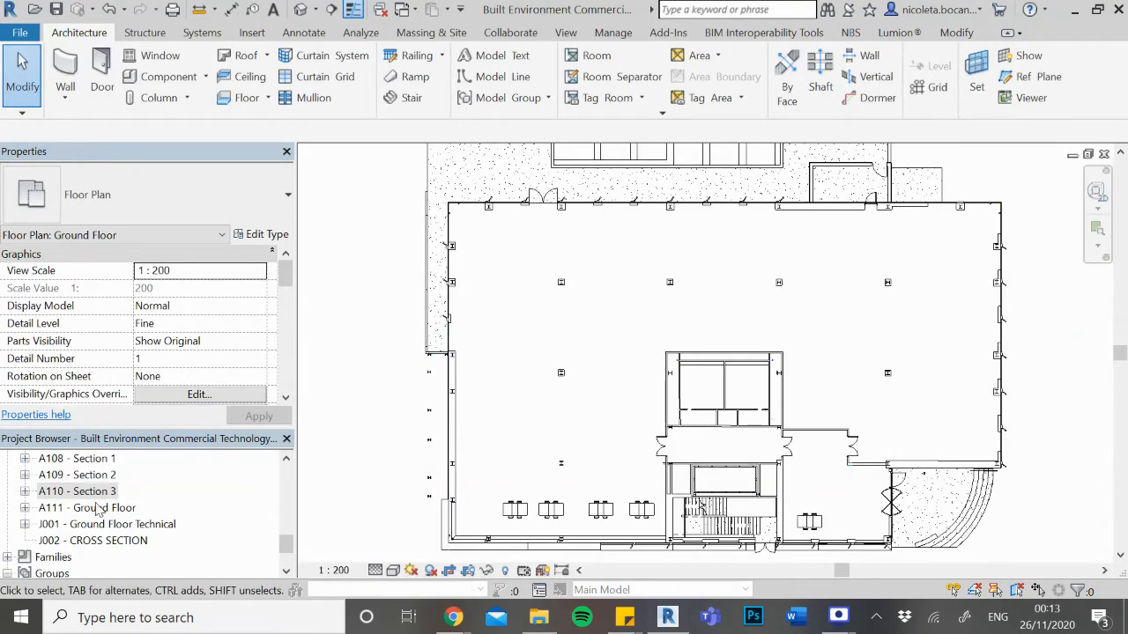
left_click_drag(284, 546, 287, 470)
scroll(141, 548, "down", 1)
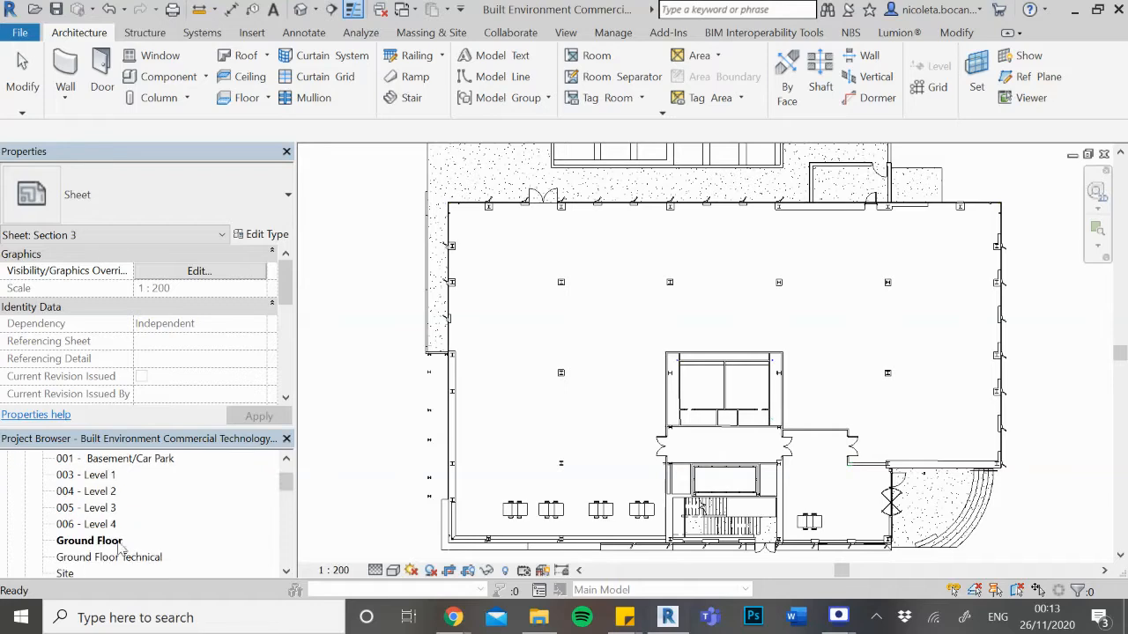
left_click(109, 540)
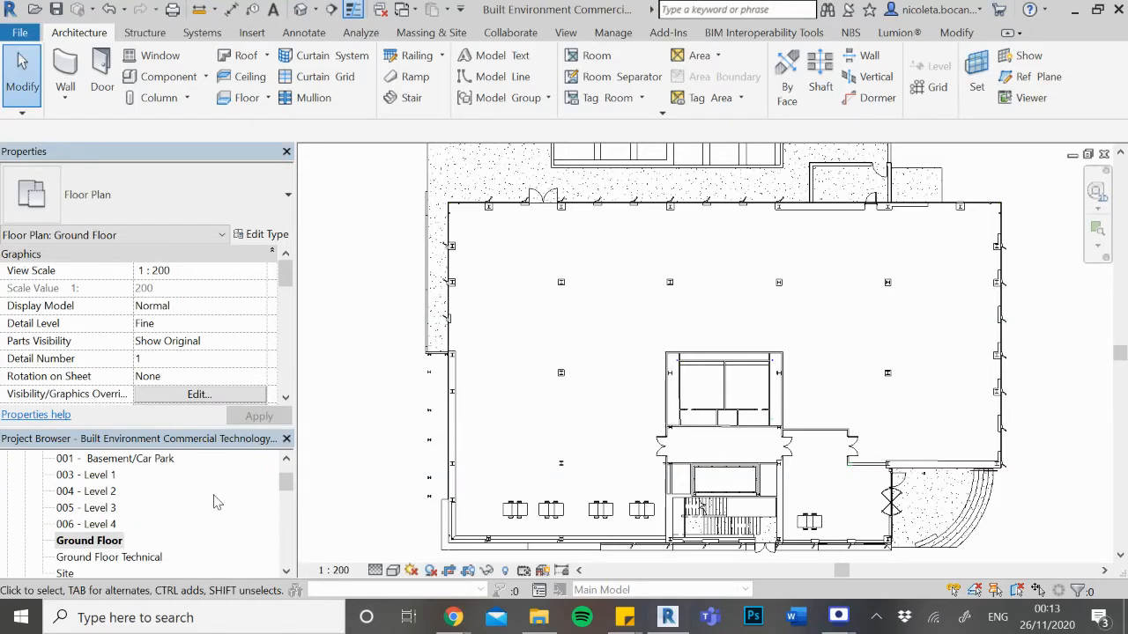
left_click(106, 541)
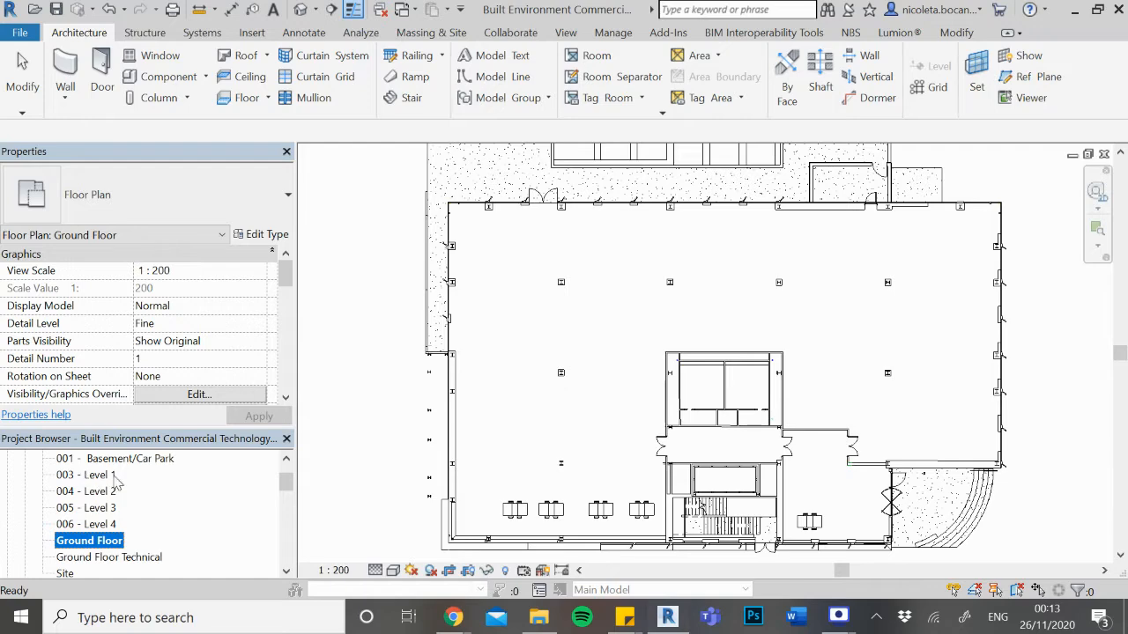
right_click(92, 545)
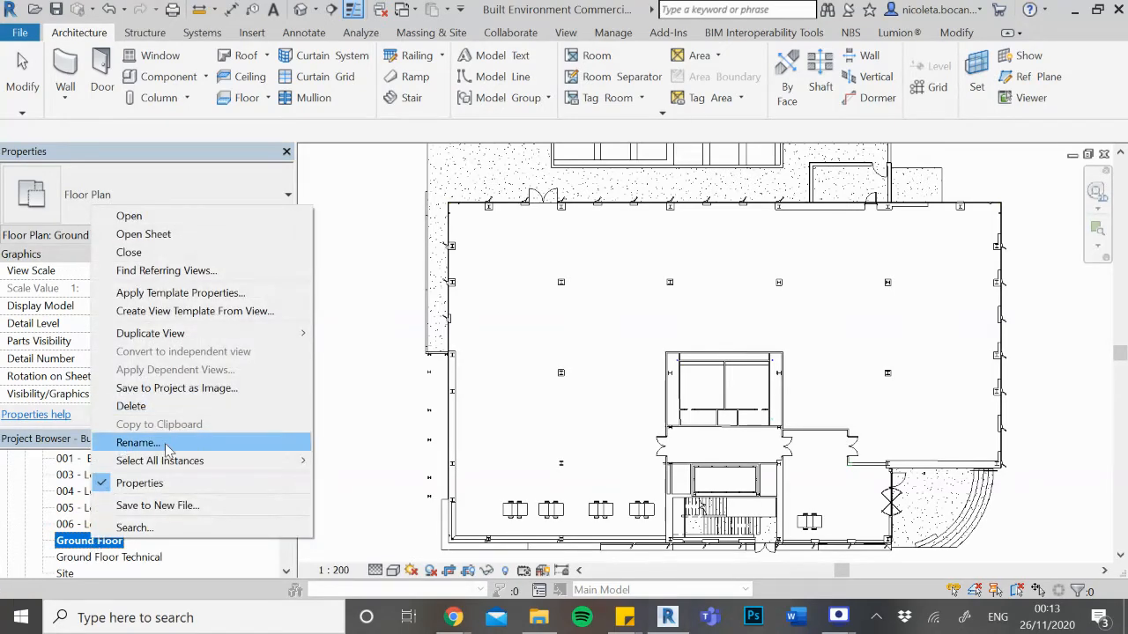
left_click(71, 546)
right_click(74, 543)
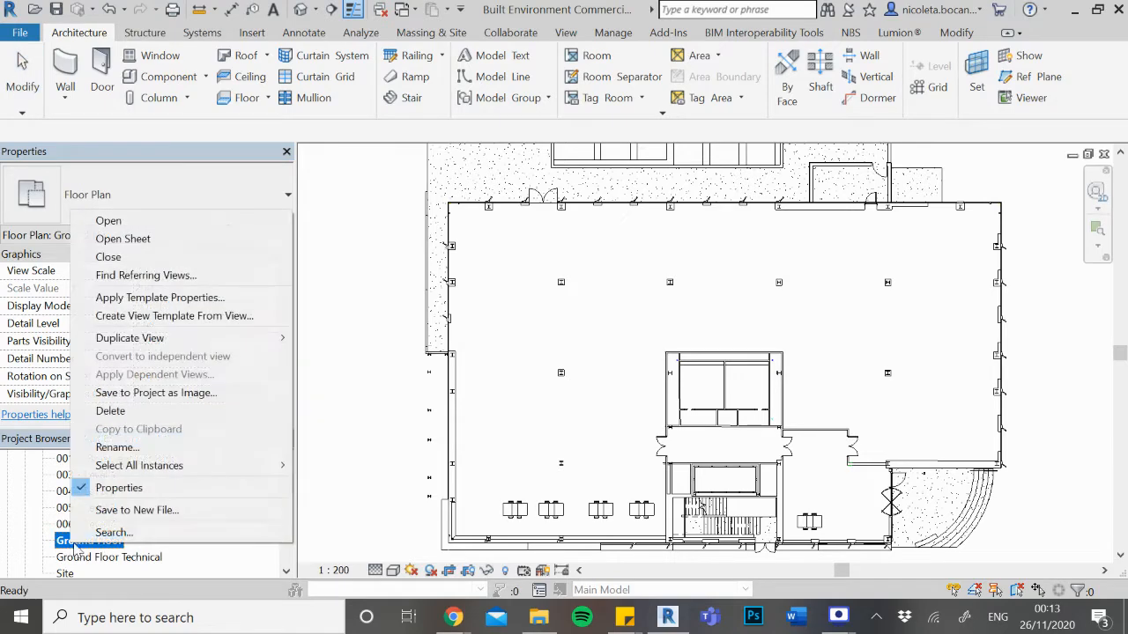
left_click(81, 561)
scroll(106, 546, "down", 2)
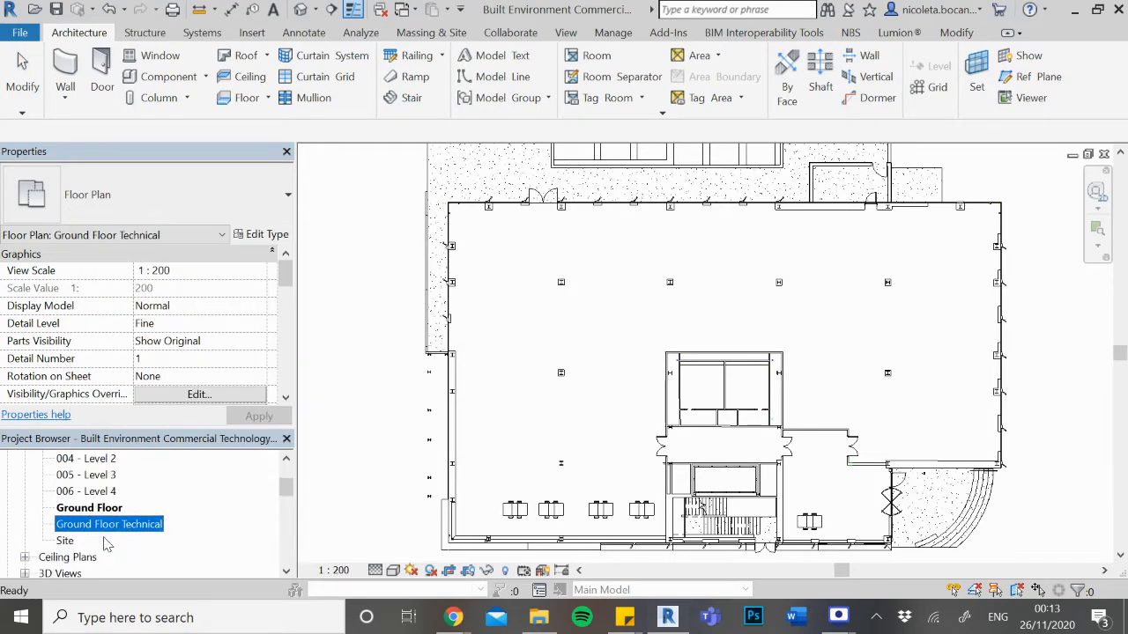
left_click(106, 508)
scroll(706, 369, "down", 2)
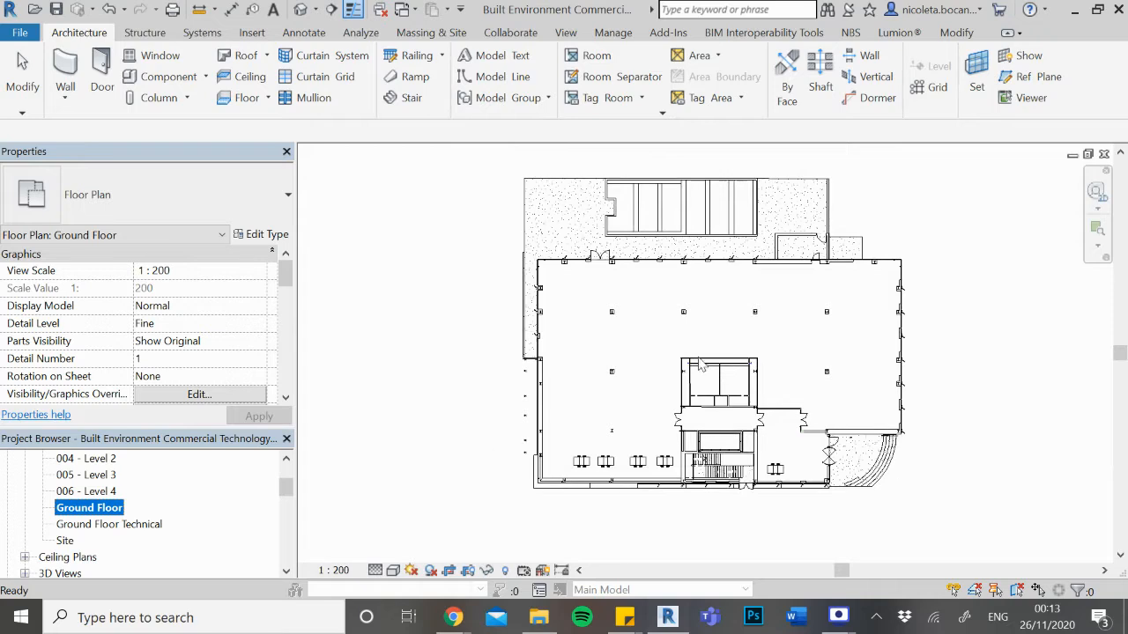
Create a rectangular callout around the leftmost dining table in the Ground Floor plan
left_click(565, 32)
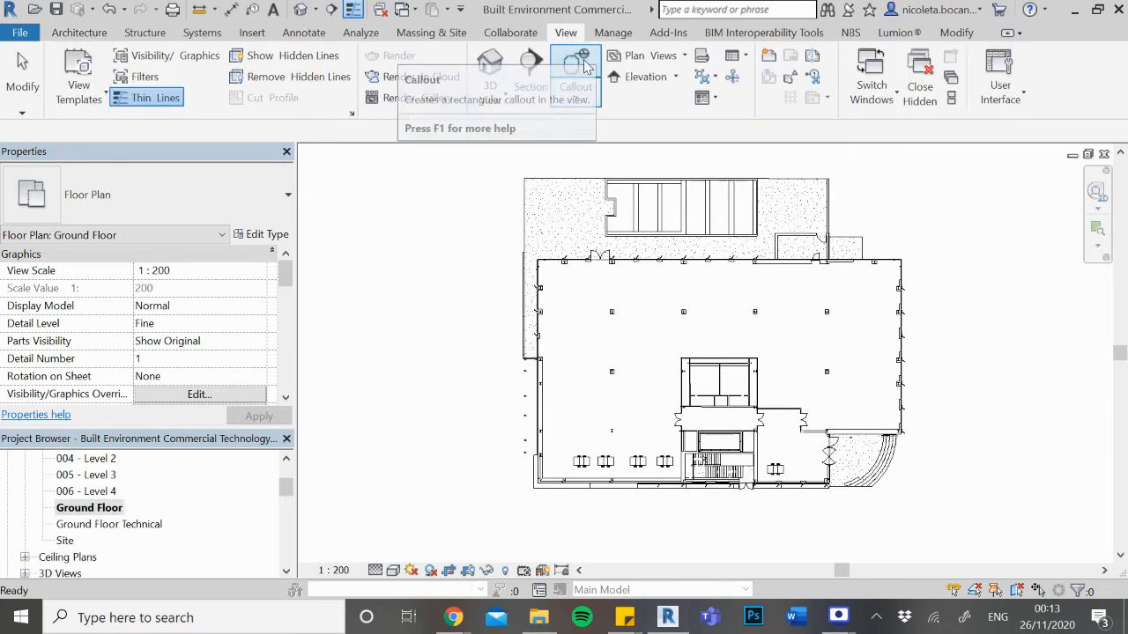
left_click(581, 100)
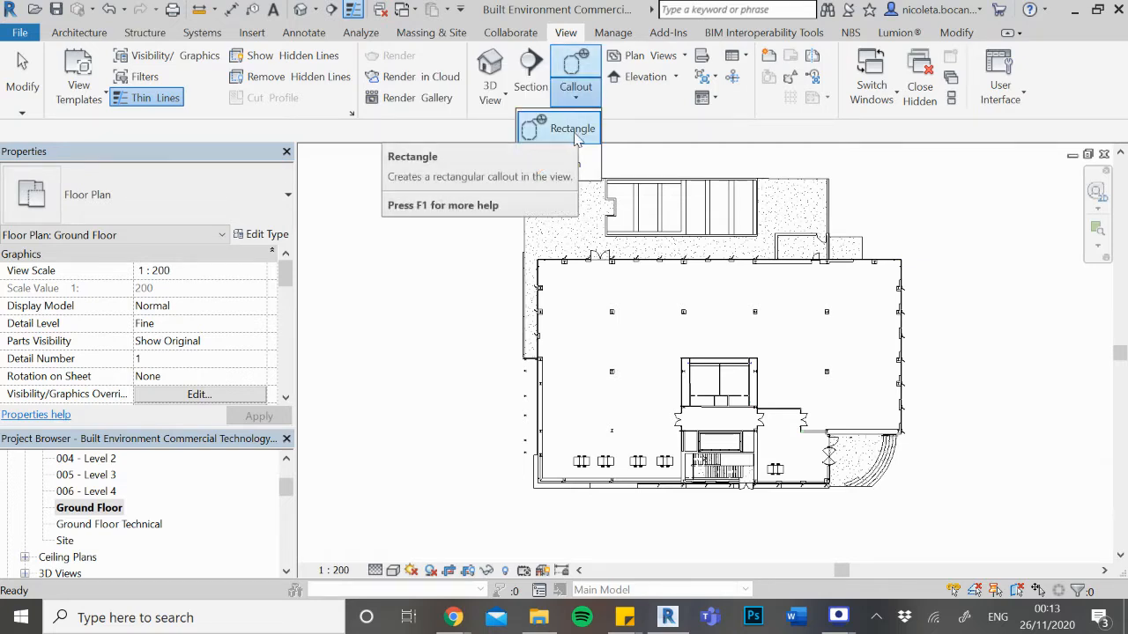
left_click(574, 131)
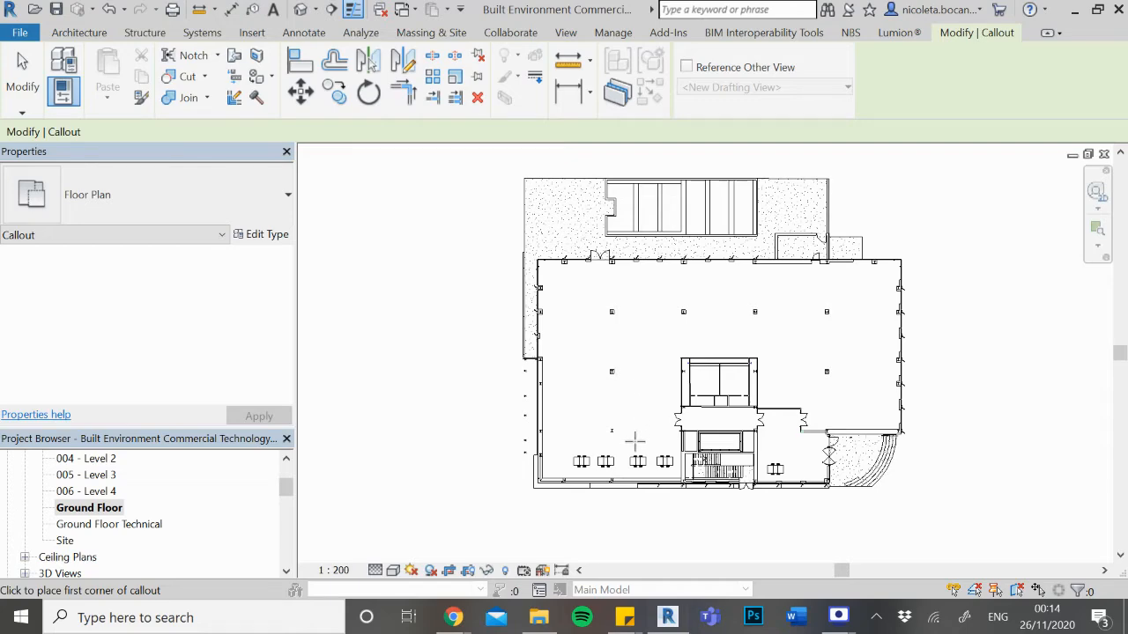
scroll(631, 367, "up", 5)
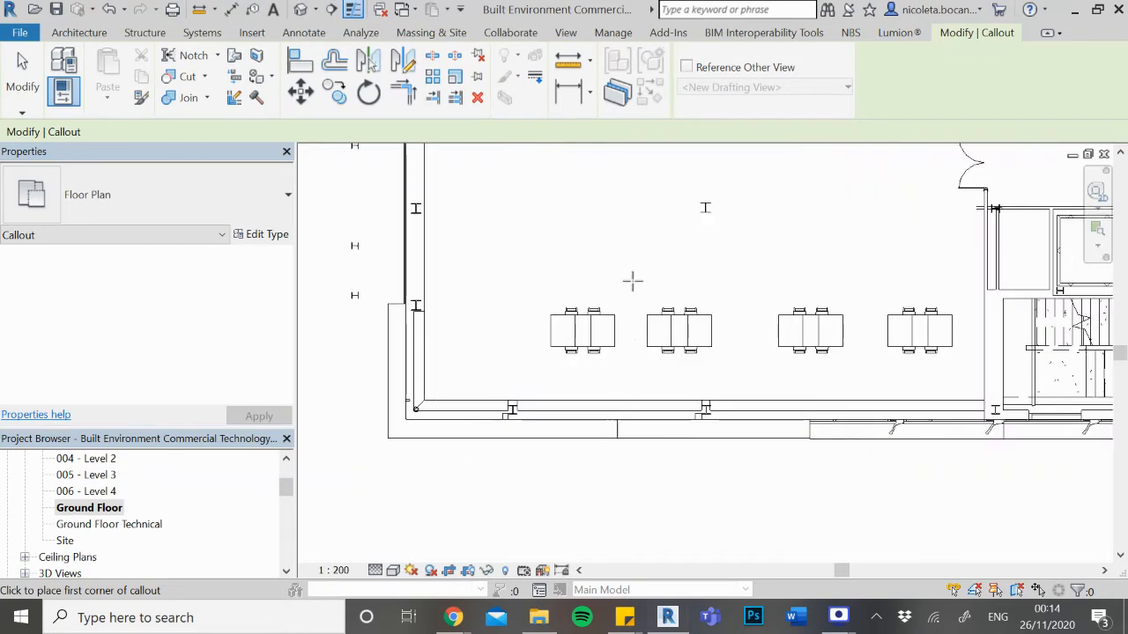
left_click(630, 284)
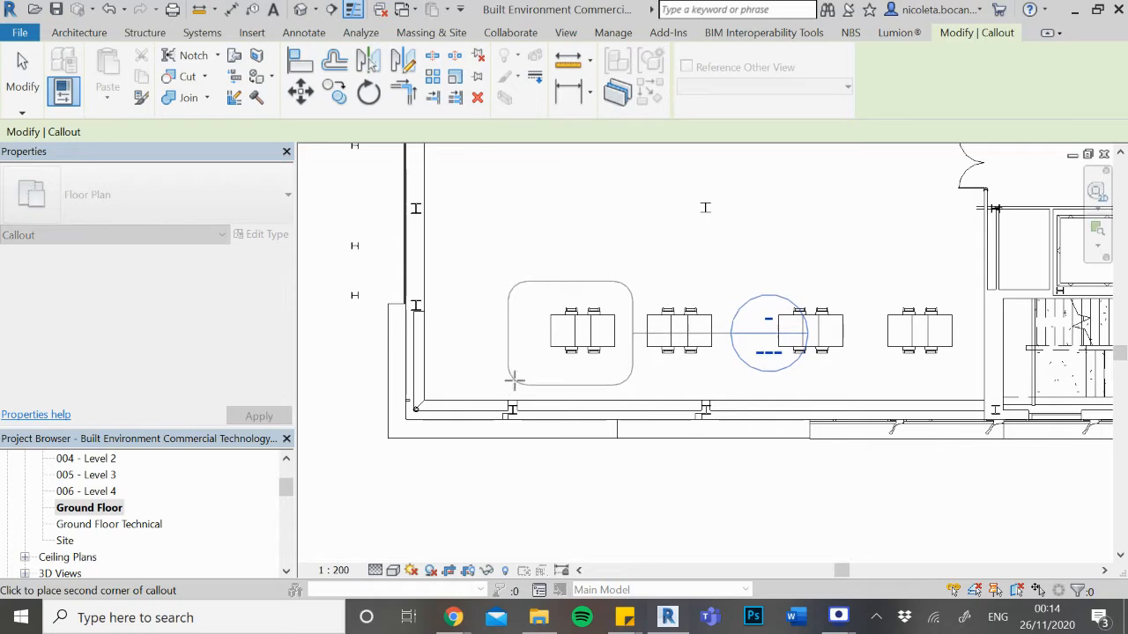
left_click(536, 372)
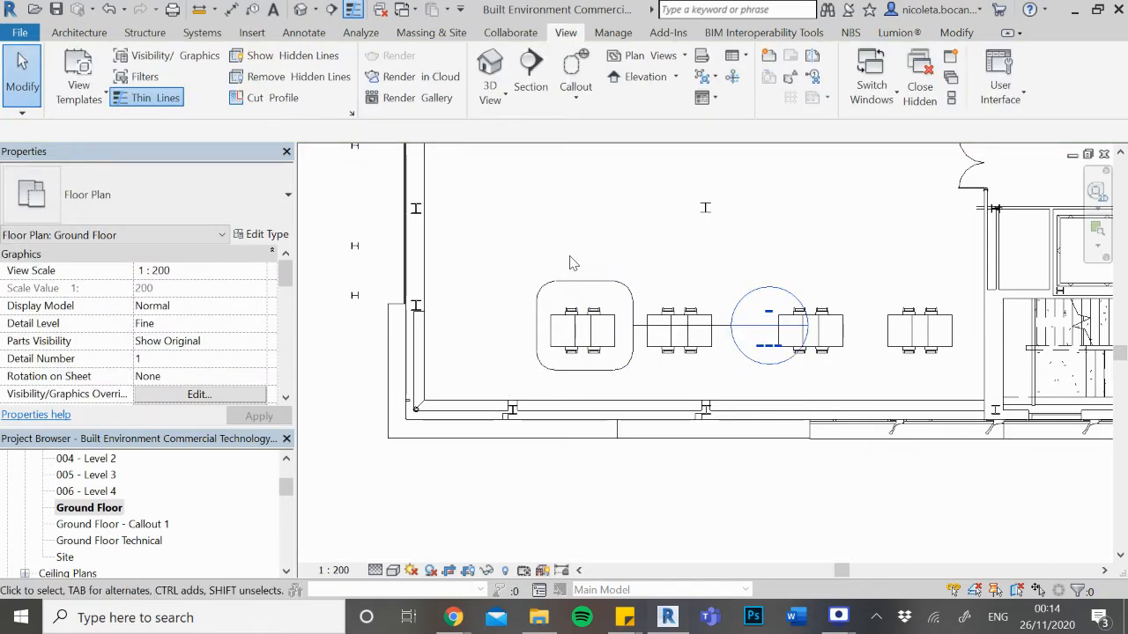
Move the callout's head outside the building, directly below the table it frames
left_click(607, 283)
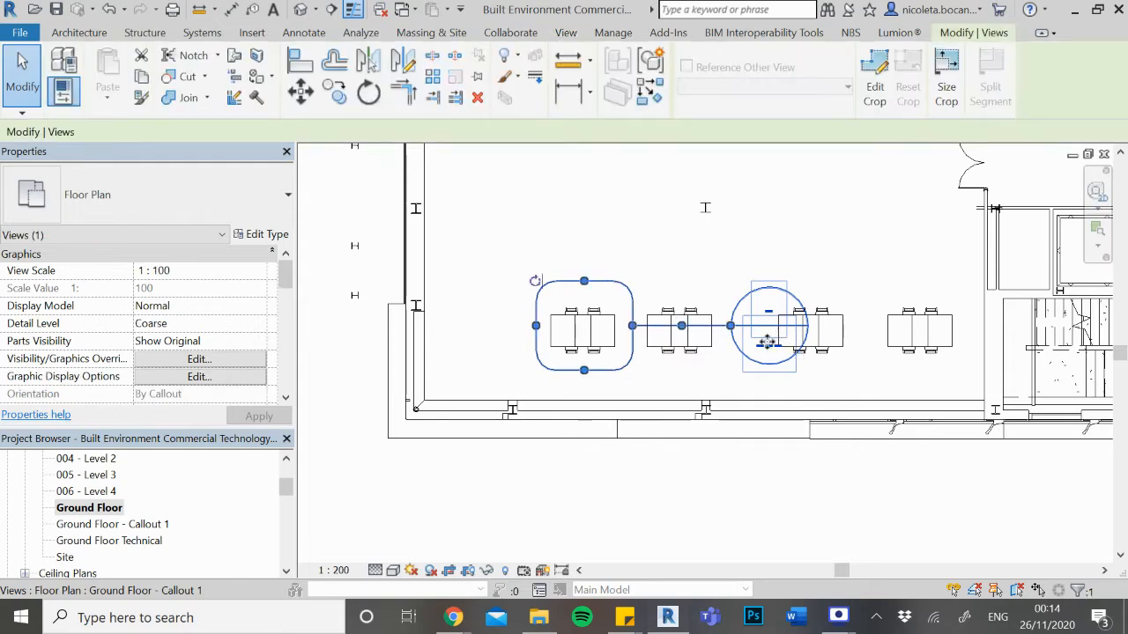
left_click_drag(730, 326, 583, 478)
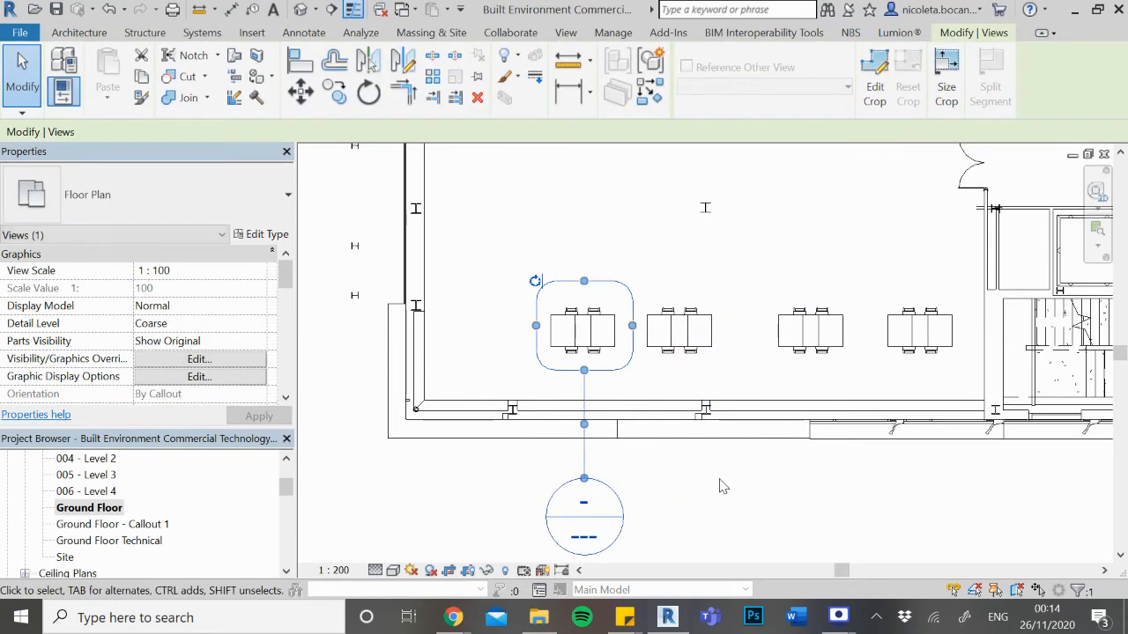
left_click(718, 481)
scroll(431, 425, "down", 2)
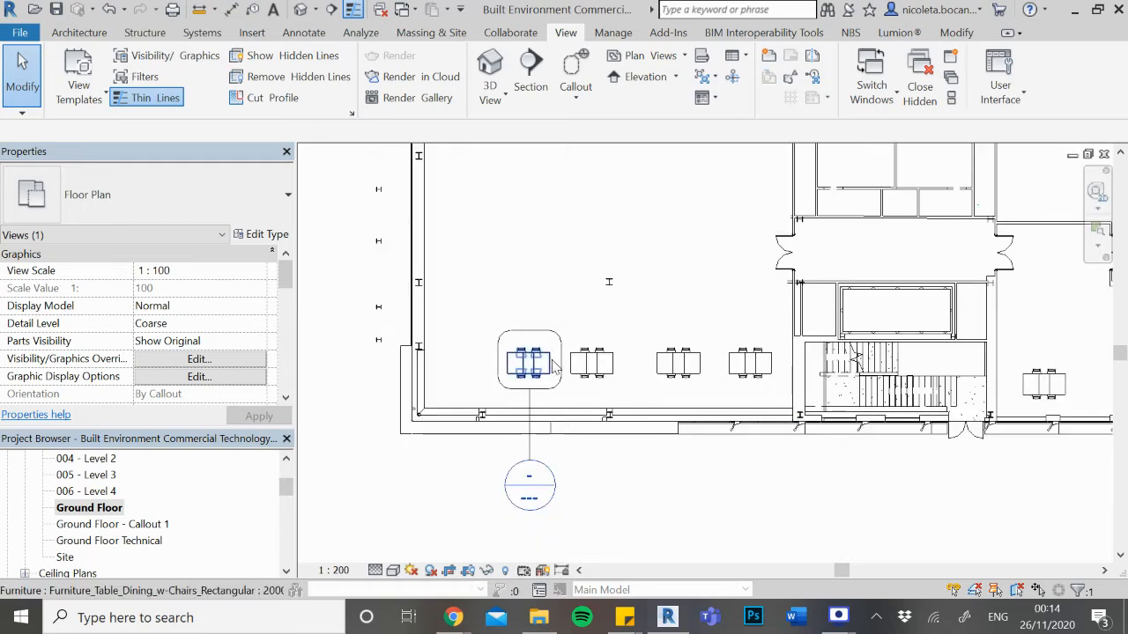
Open the Ground Floor - Callout 1 floor plan view
left_click(139, 525)
left_click(97, 511)
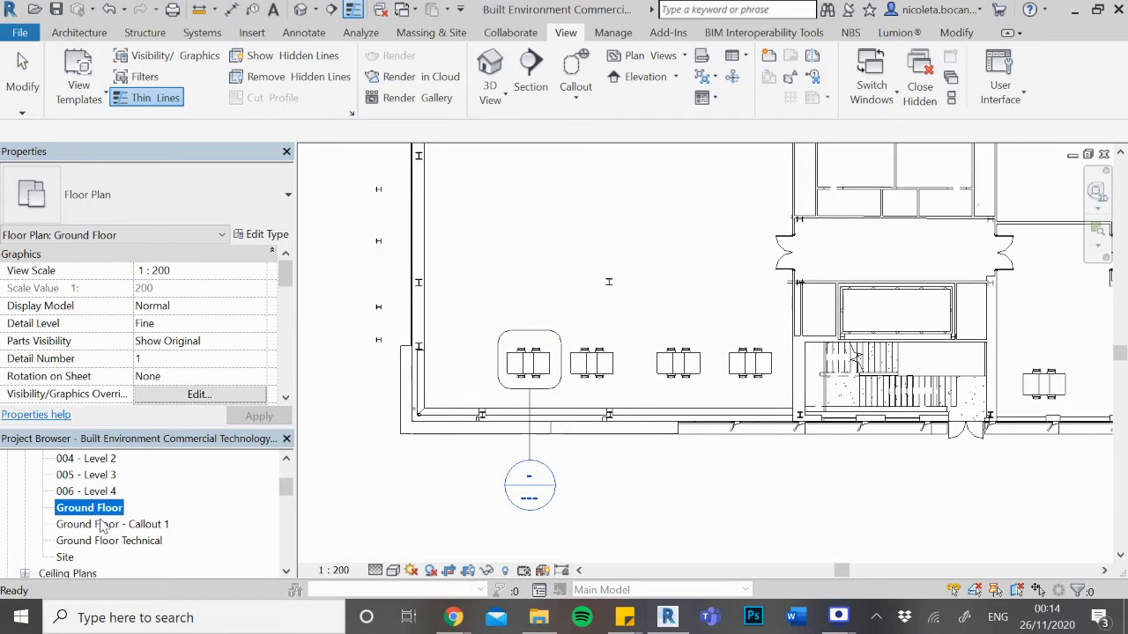
left_click(154, 528)
double_click(141, 527)
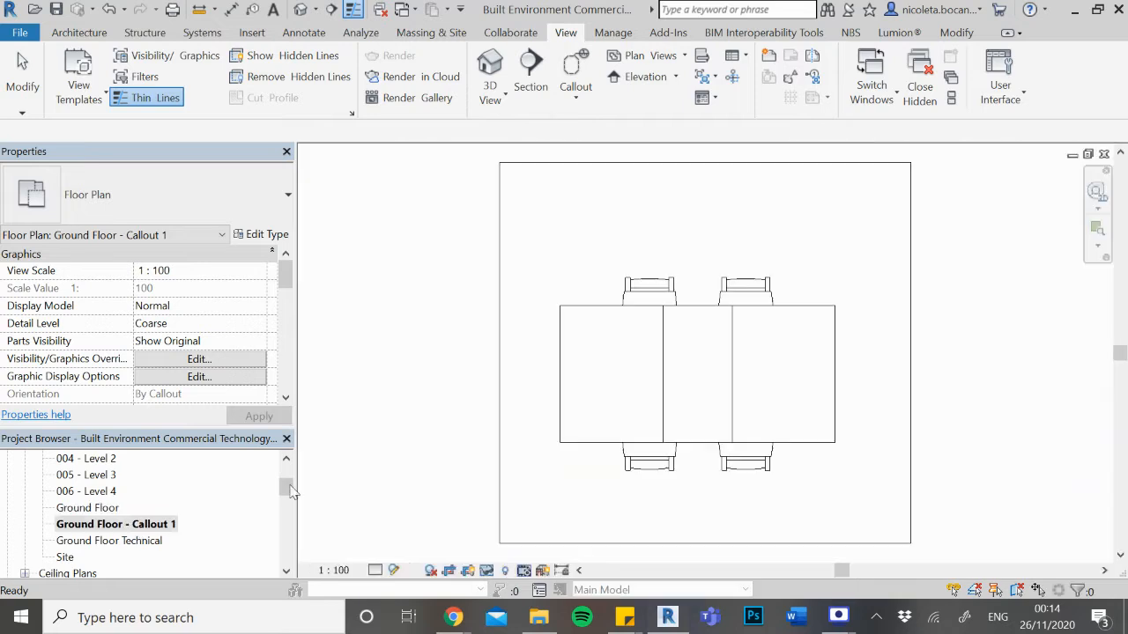
Extend the callout's crop region down past the exterior wall and widen it slightly around the single table
left_click(509, 315)
scroll(767, 405, "down", 2)
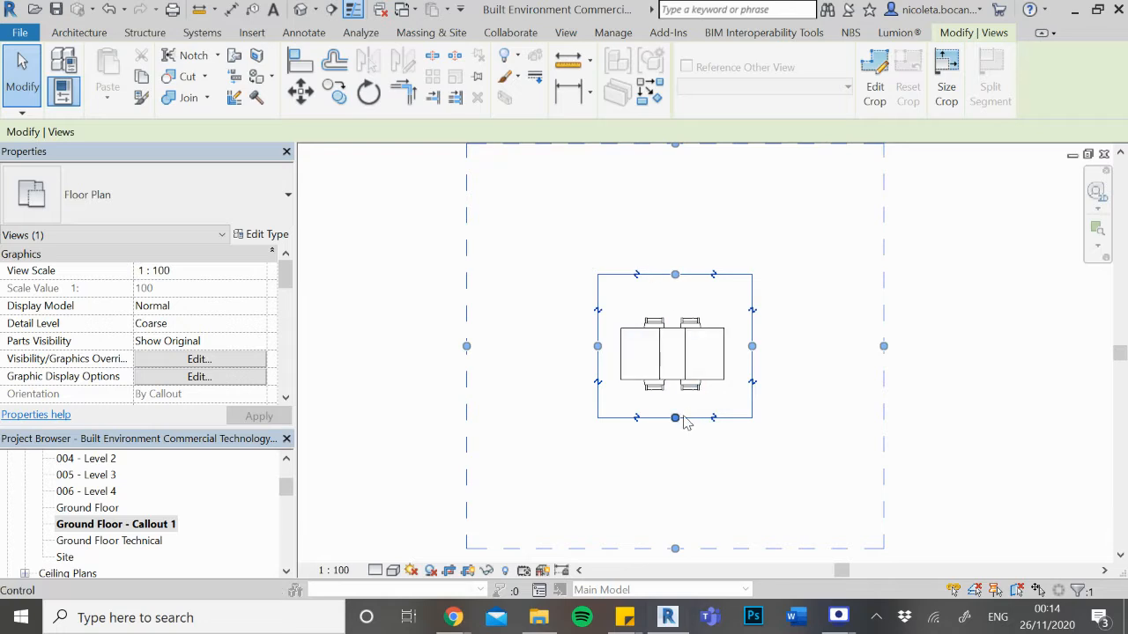
mouse_move(678, 454)
left_mouse_down()
mouse_move(680, 503)
mouse_move(679, 467)
left_mouse_up()
scroll(715, 332, "down", 2)
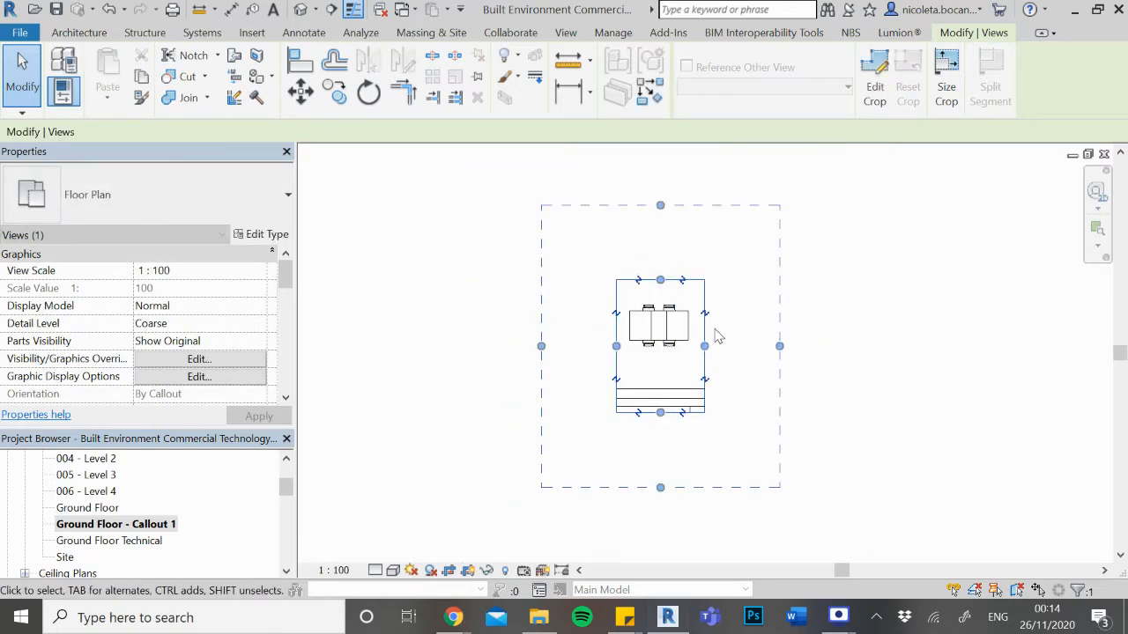
left_click_drag(709, 350, 782, 348)
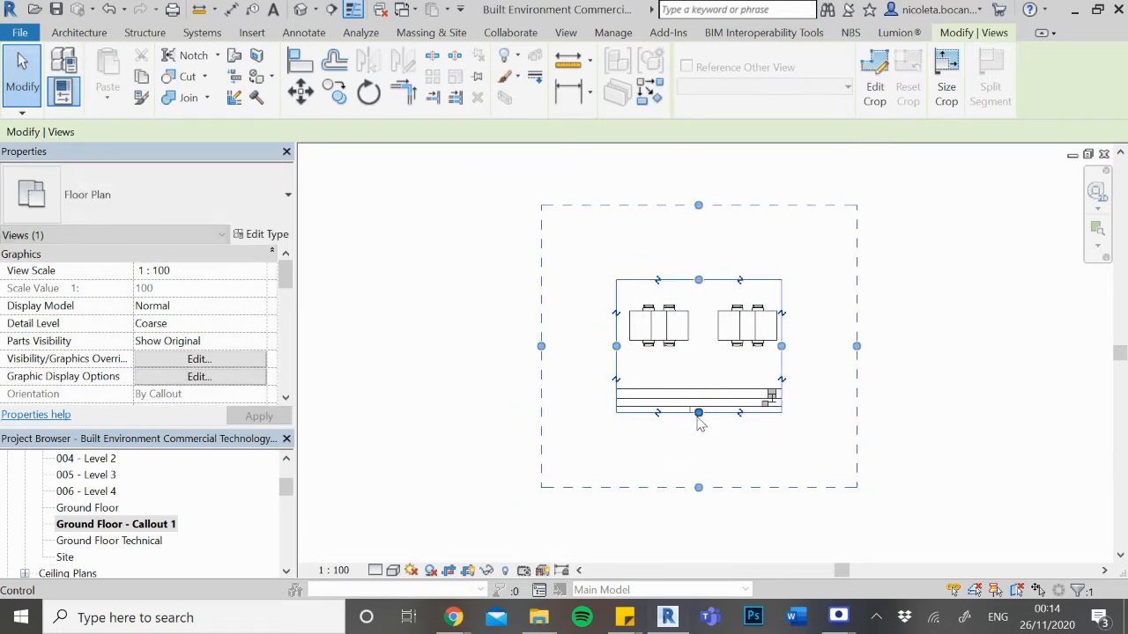
left_click_drag(699, 414, 700, 442)
left_click_drag(782, 362, 710, 349)
scroll(676, 413, "up", 2)
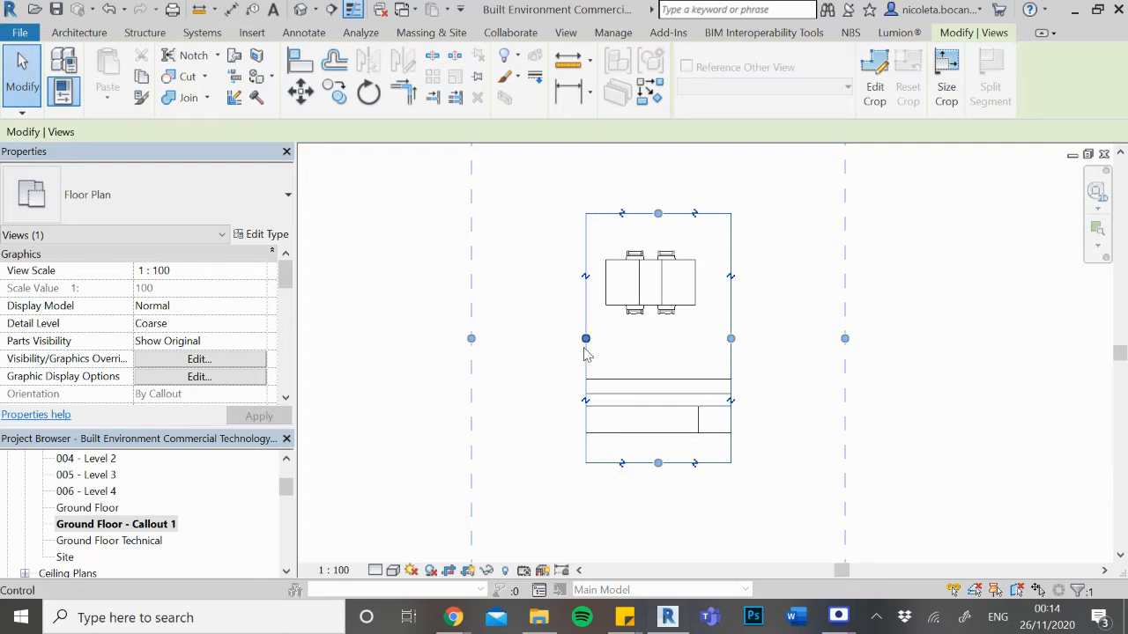
mouse_move(586, 339)
left_mouse_down()
mouse_move(529, 334)
mouse_move(567, 338)
left_mouse_up()
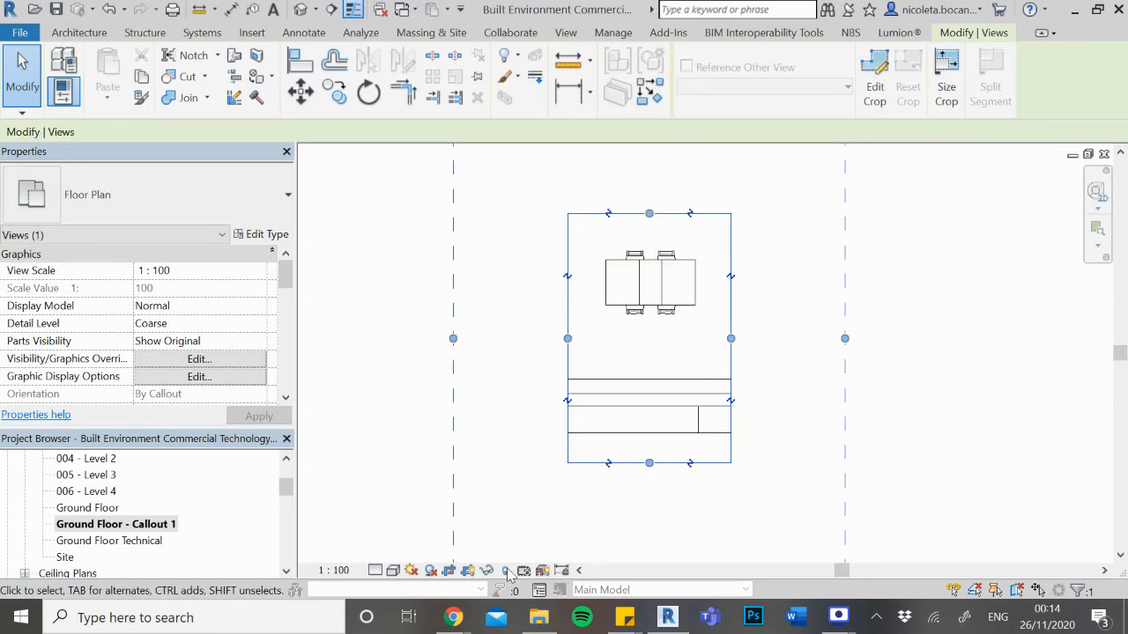
Set the callout view's detail level to Fine
left_click(393, 571)
left_click(400, 549)
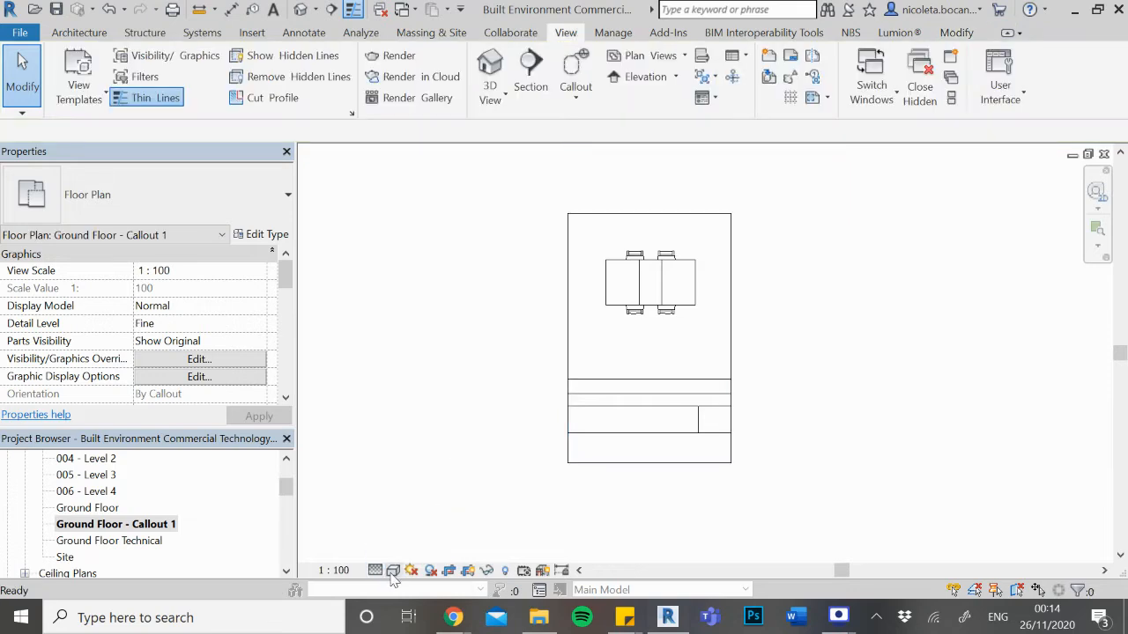
left_click(393, 571)
left_click(459, 483)
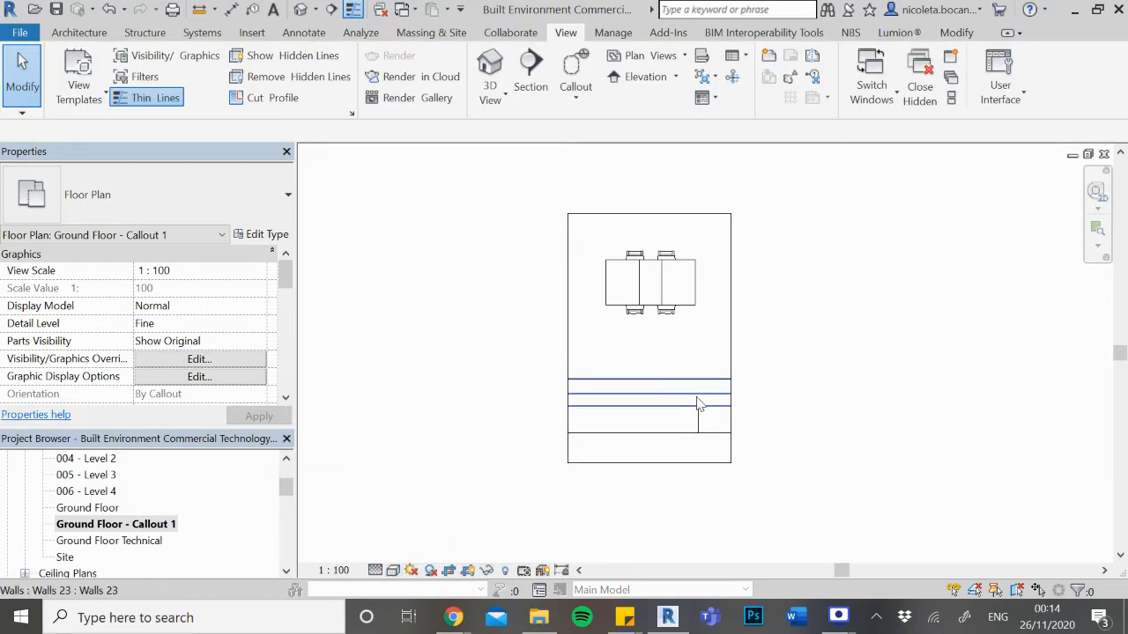
left_click(805, 368)
left_click(863, 347)
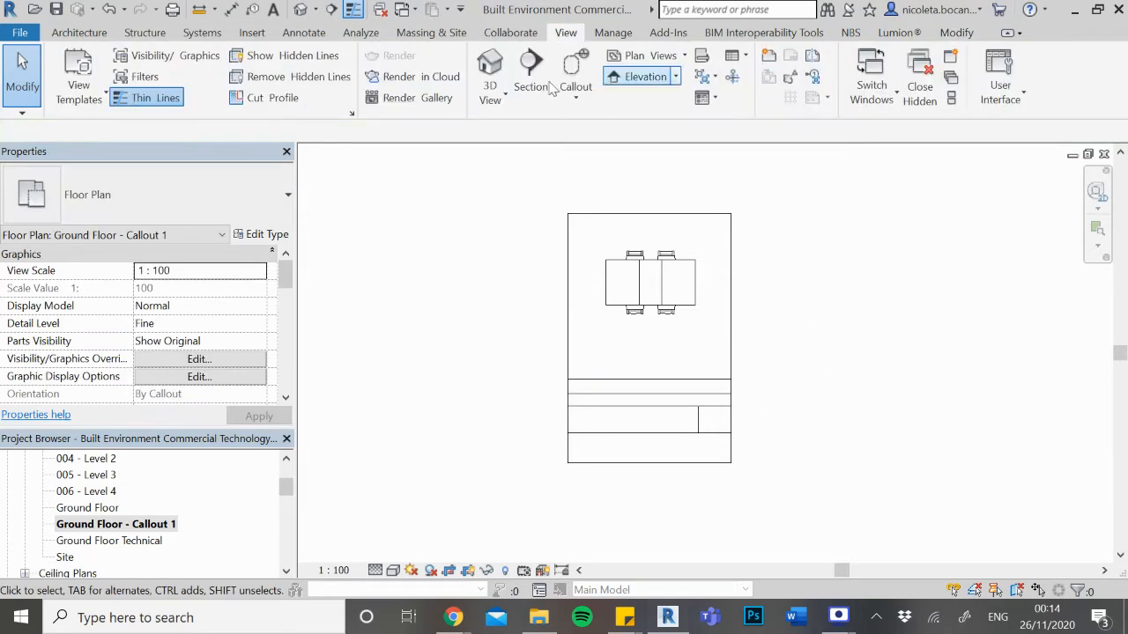
Add a vertical aligned dimension chain from the wall's inner face to the table's near and far edges, placed beside the table
left_click(231, 9)
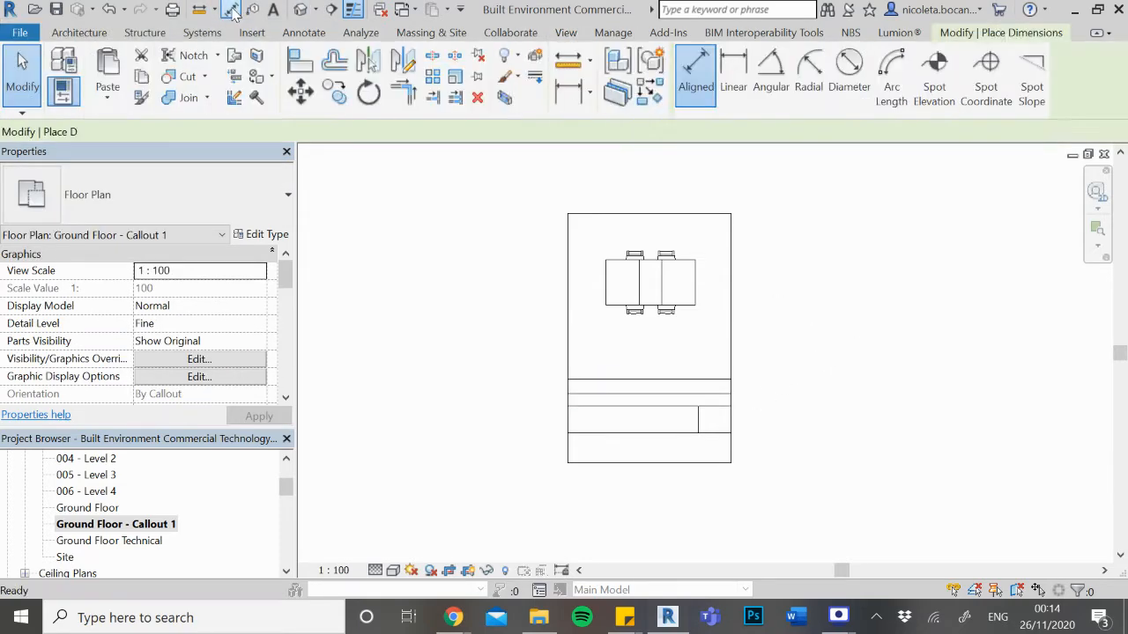
scroll(650, 308, "up", 4)
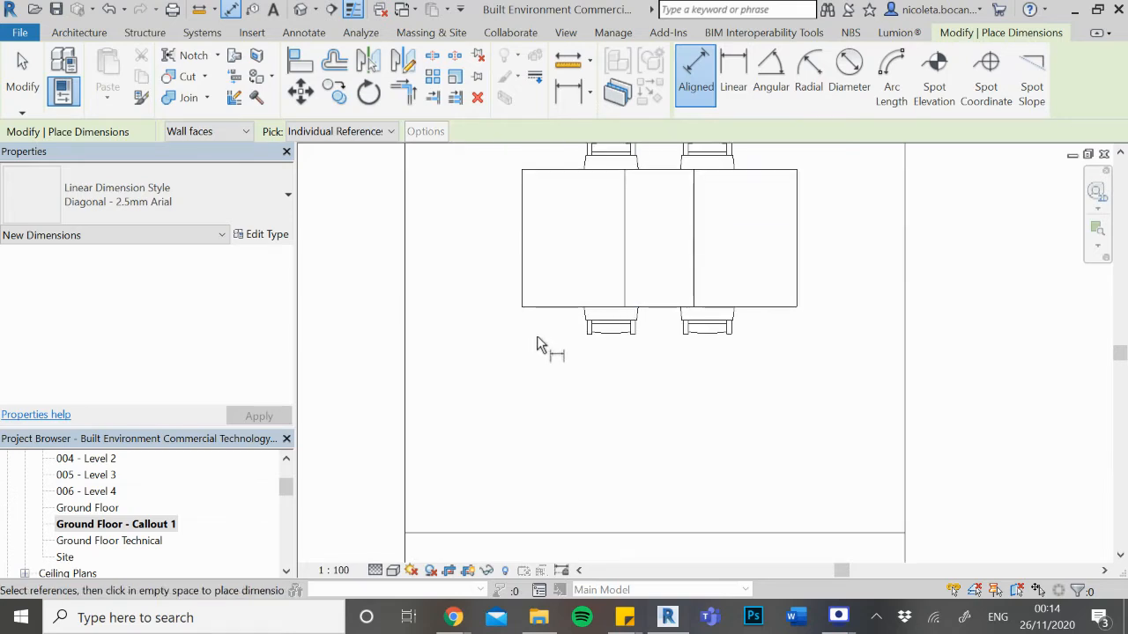
scroll(536, 335, "down", 2)
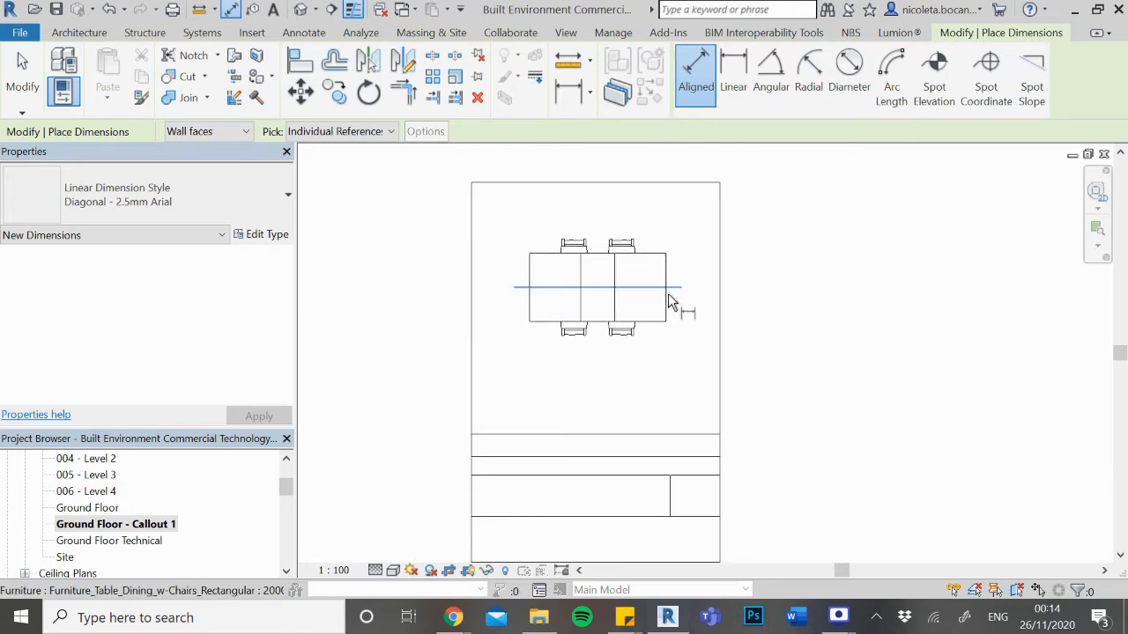
left_click(609, 437)
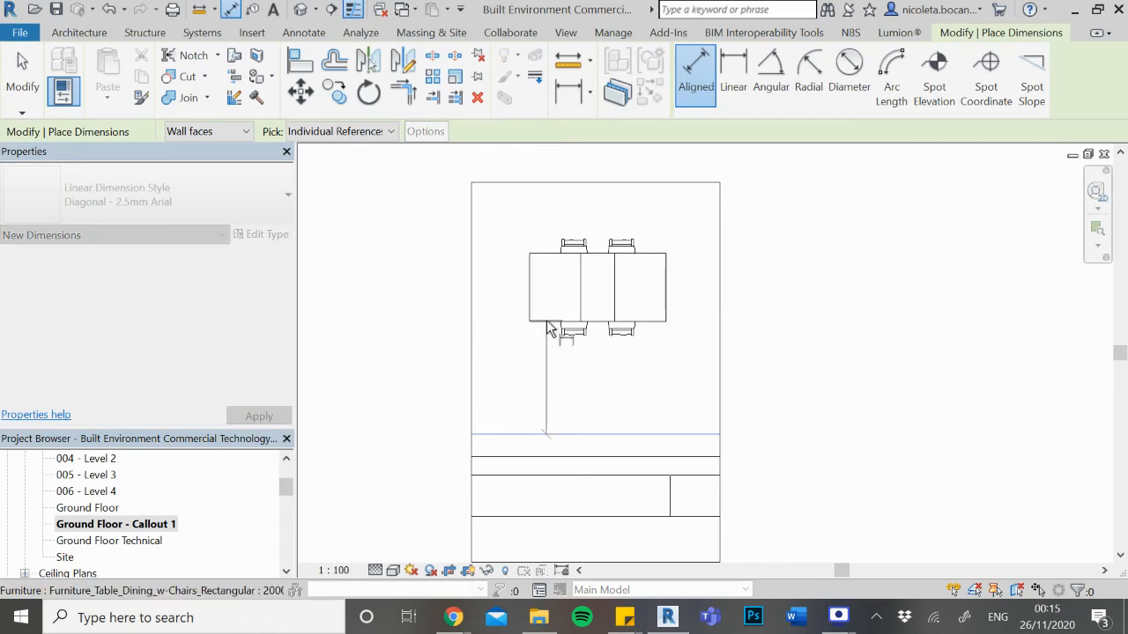
left_click(548, 328)
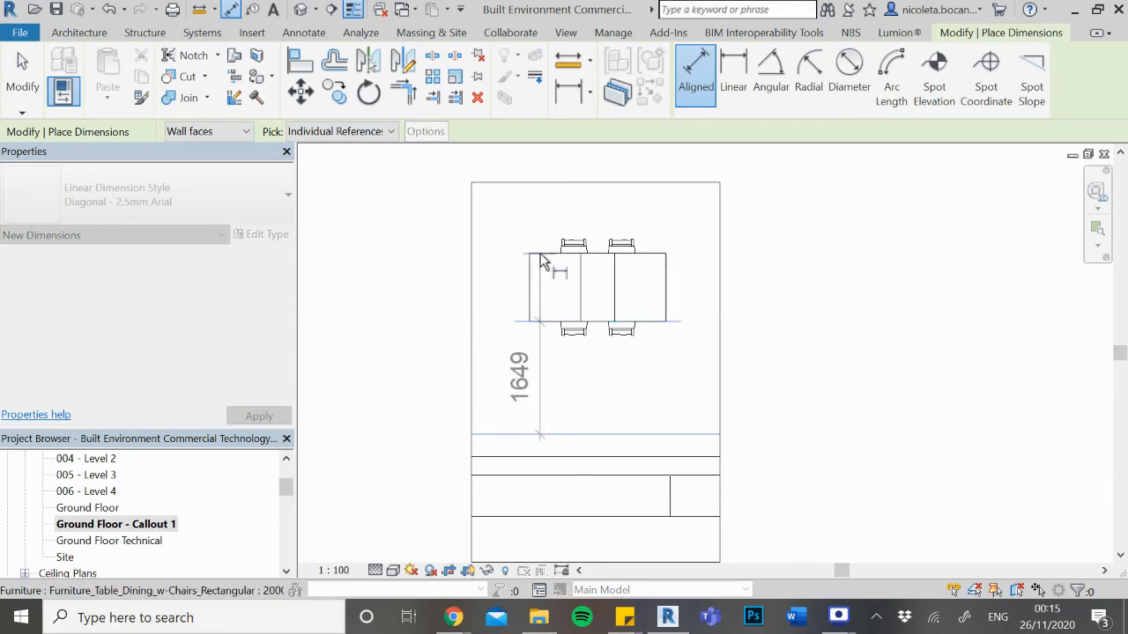
left_click(542, 257)
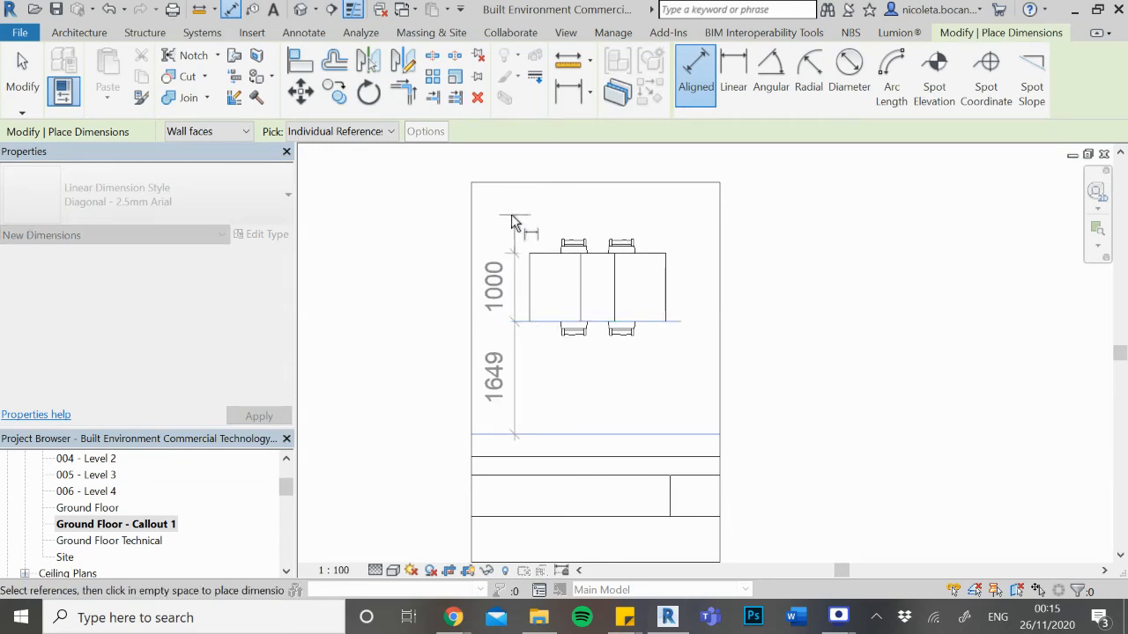
left_click(507, 216)
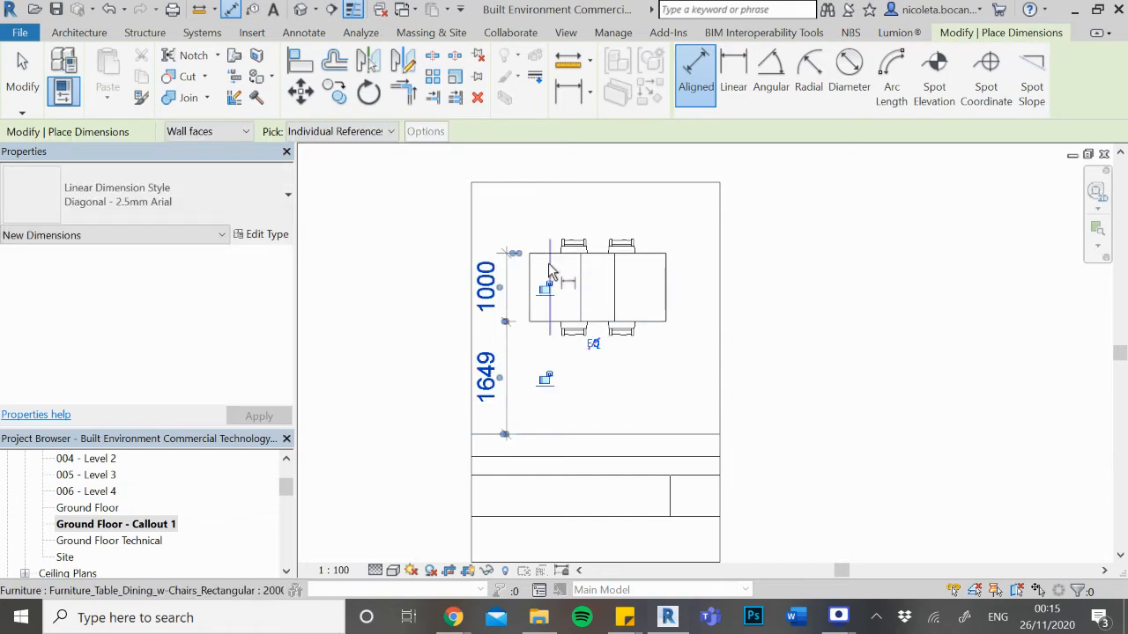
Dimension the table's overall length with an aligned dimension placed above the upper chairs
scroll(531, 286, "up", 3)
left_click(528, 290)
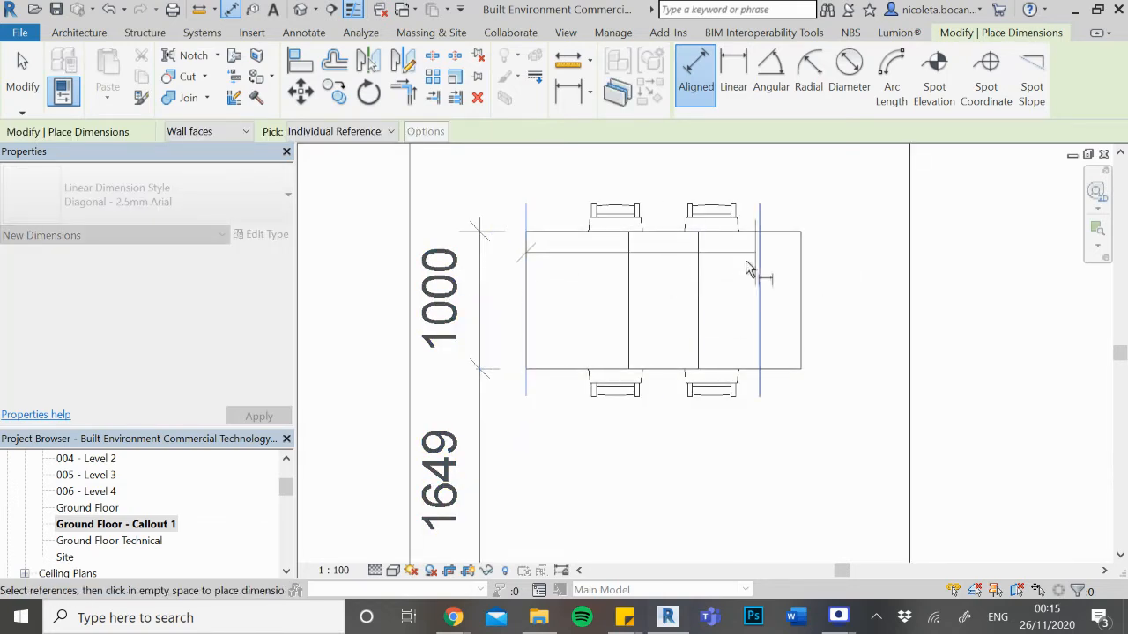
left_click(802, 284)
scroll(771, 273, "down", 3)
left_click(786, 225)
Add an aligned dimension chain across the table's two end edges and two inner dividing lines, placed below the lower chairs
scroll(775, 278, "up", 3)
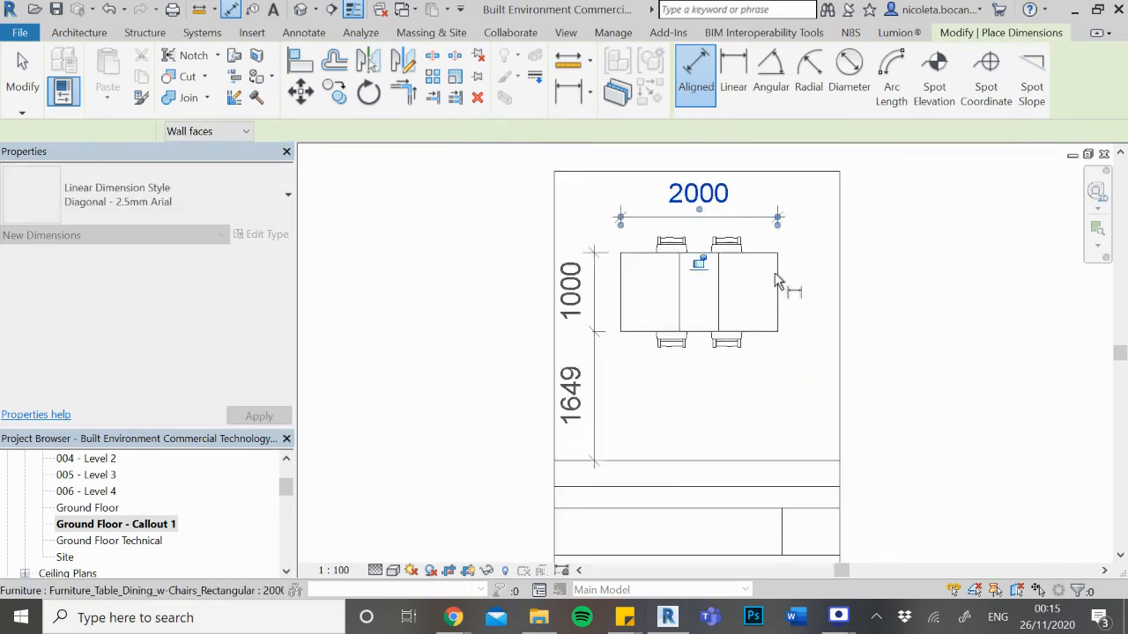
left_click(677, 304)
left_click(608, 322)
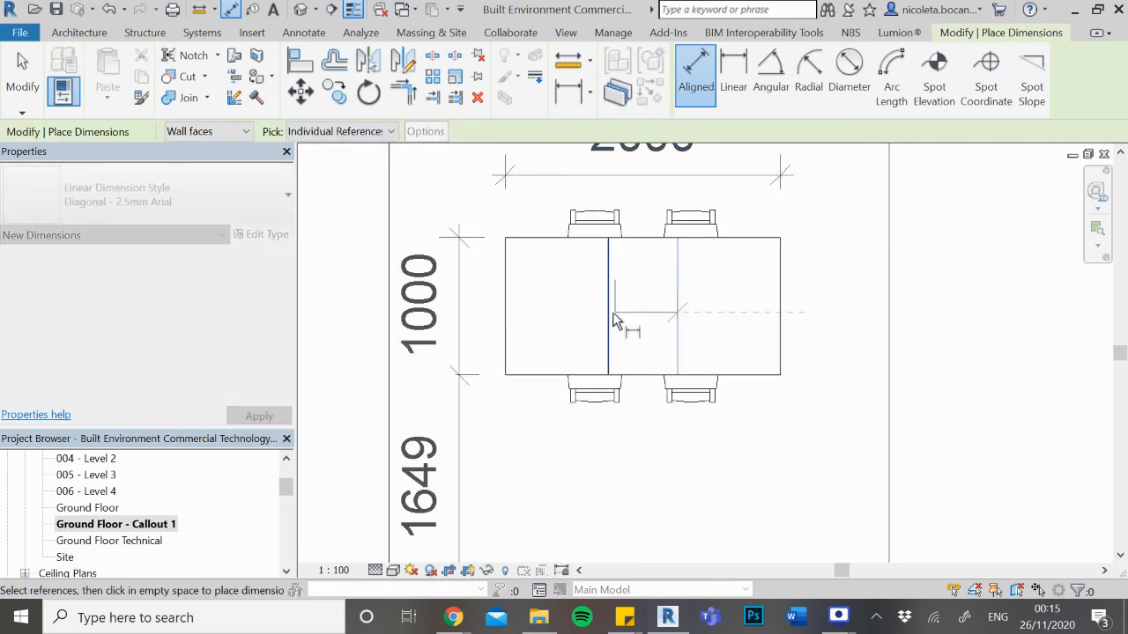
left_click(508, 322)
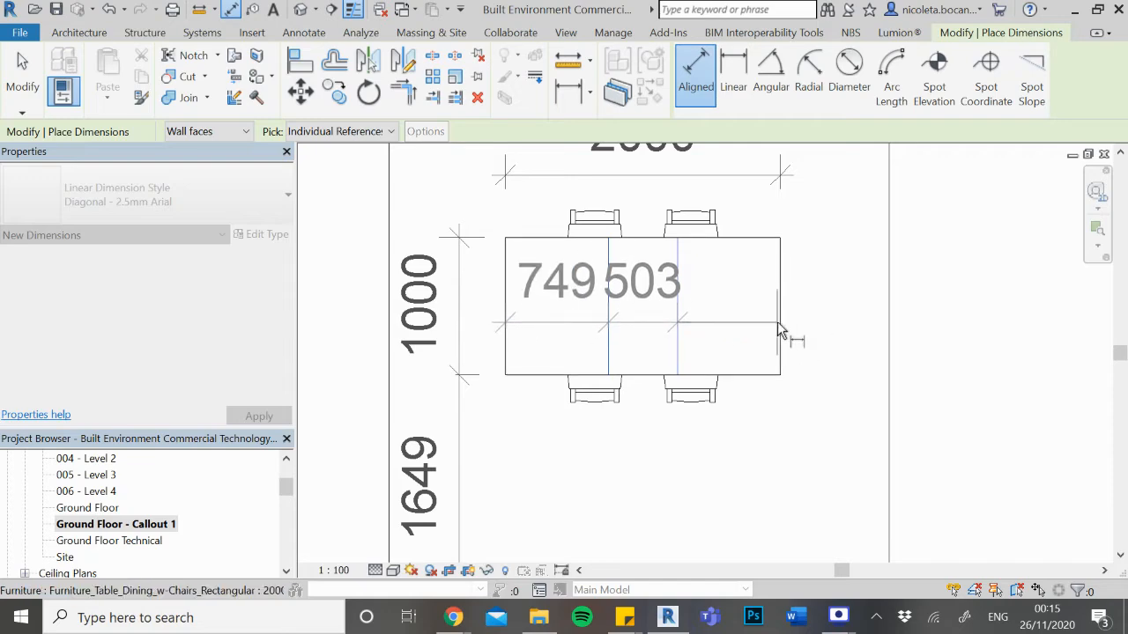
left_click(780, 322)
left_click(799, 511)
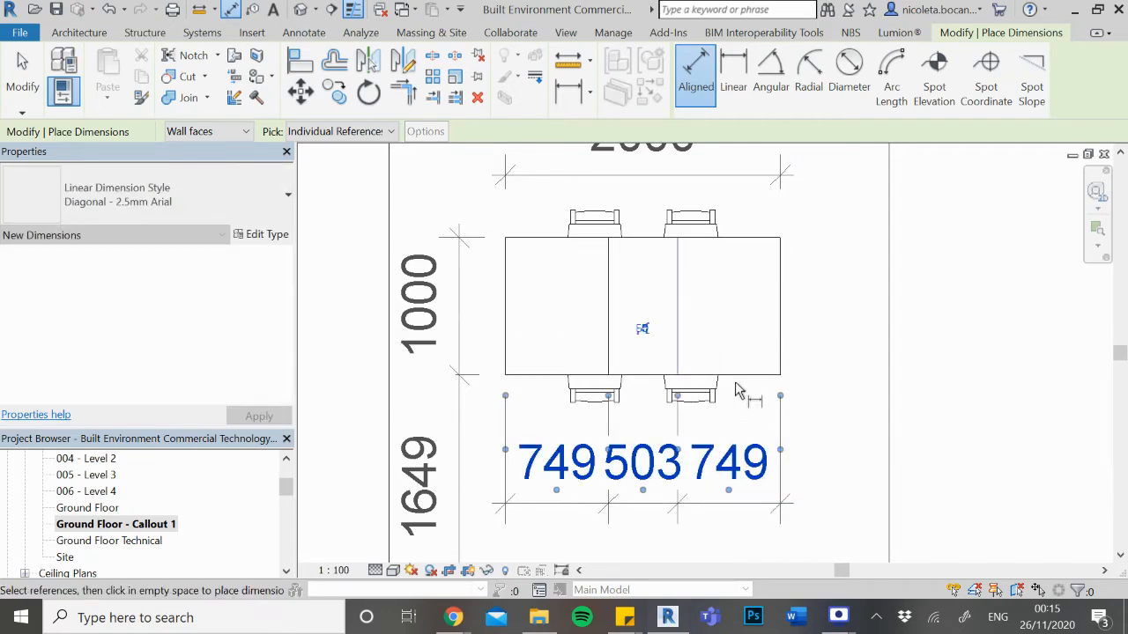
Dimension the width of the lower right chair, placing the dimension just below it
scroll(714, 395, "up", 2)
left_click(712, 396)
scroll(616, 405, "down", 3)
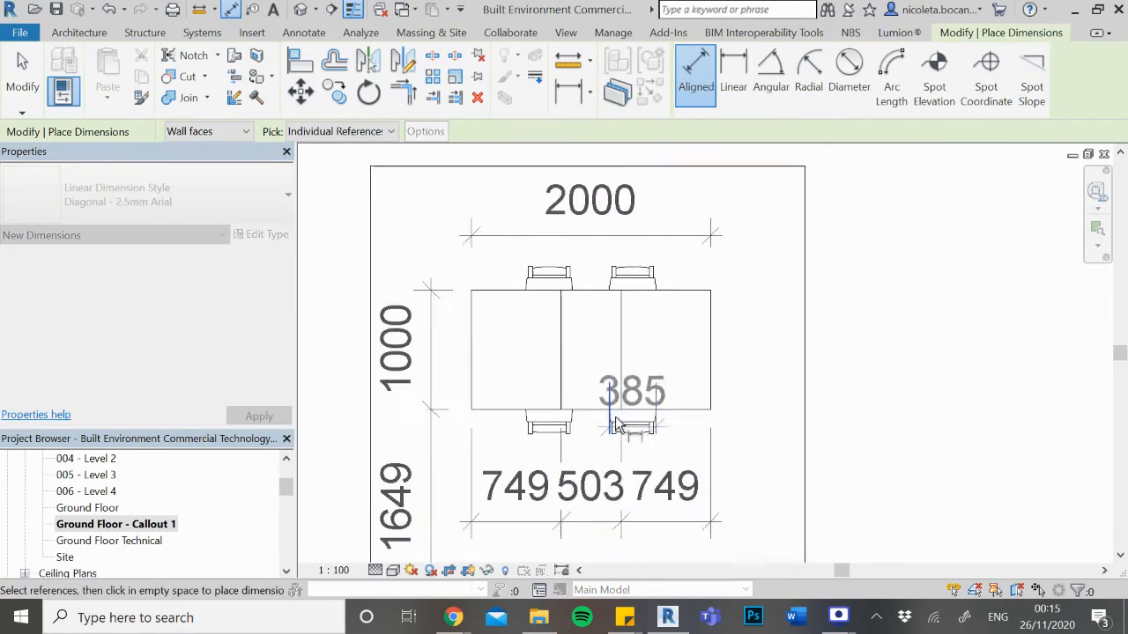
scroll(627, 475, "up", 4)
left_click(649, 433)
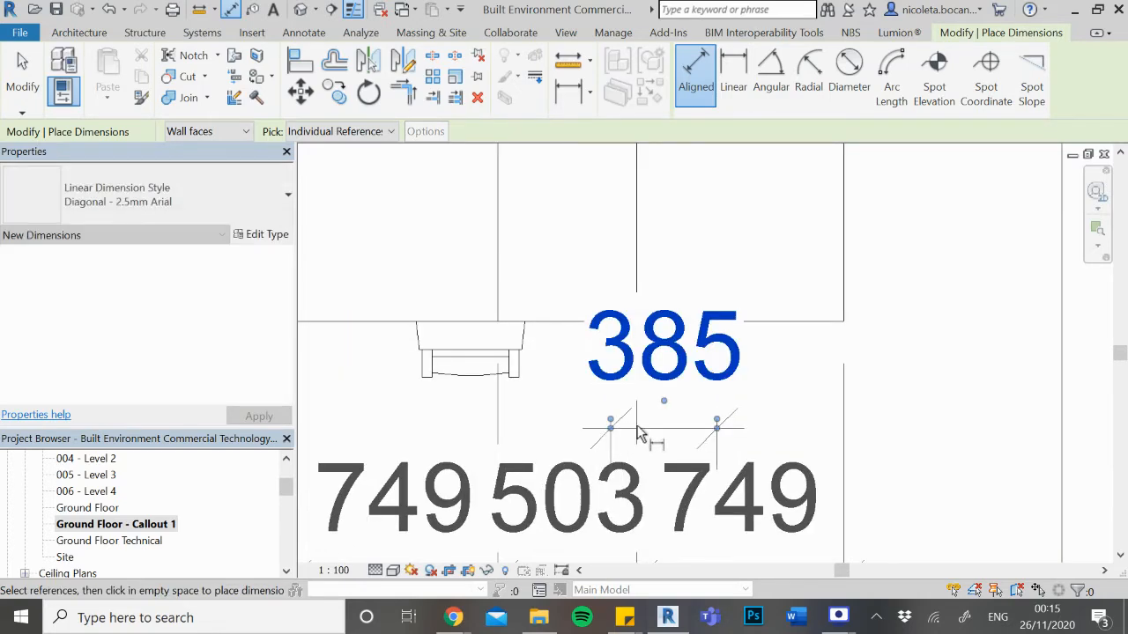
Change the chair width dimension to the Diagonal - 1.8 dimension style
key("Escape")
left_click(664, 429)
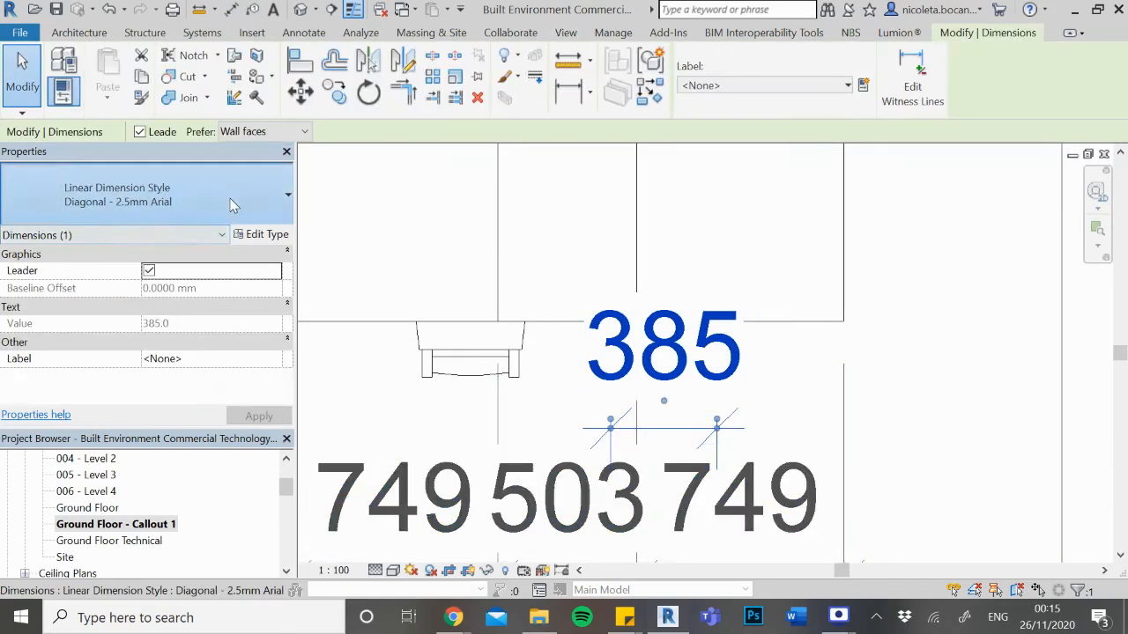
left_click(202, 196)
left_click(156, 330)
scroll(687, 476, "down", 2)
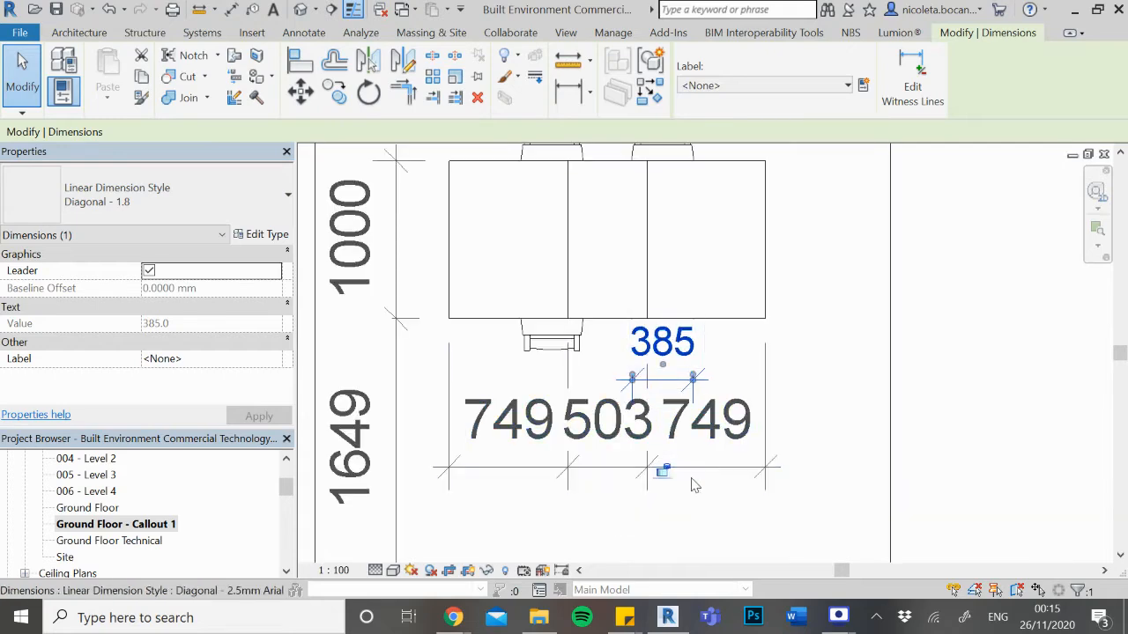
Change the dimension chain below the table's lower chairs to the Diagonal - 1.8 style
left_click(779, 394)
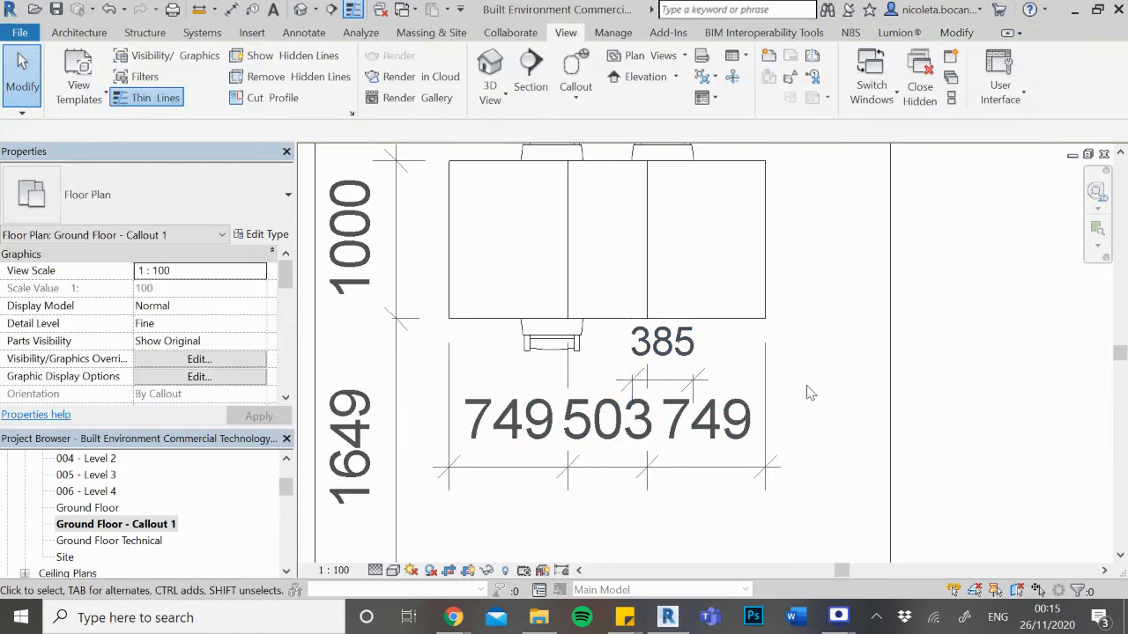
left_click(736, 470)
left_click(254, 221)
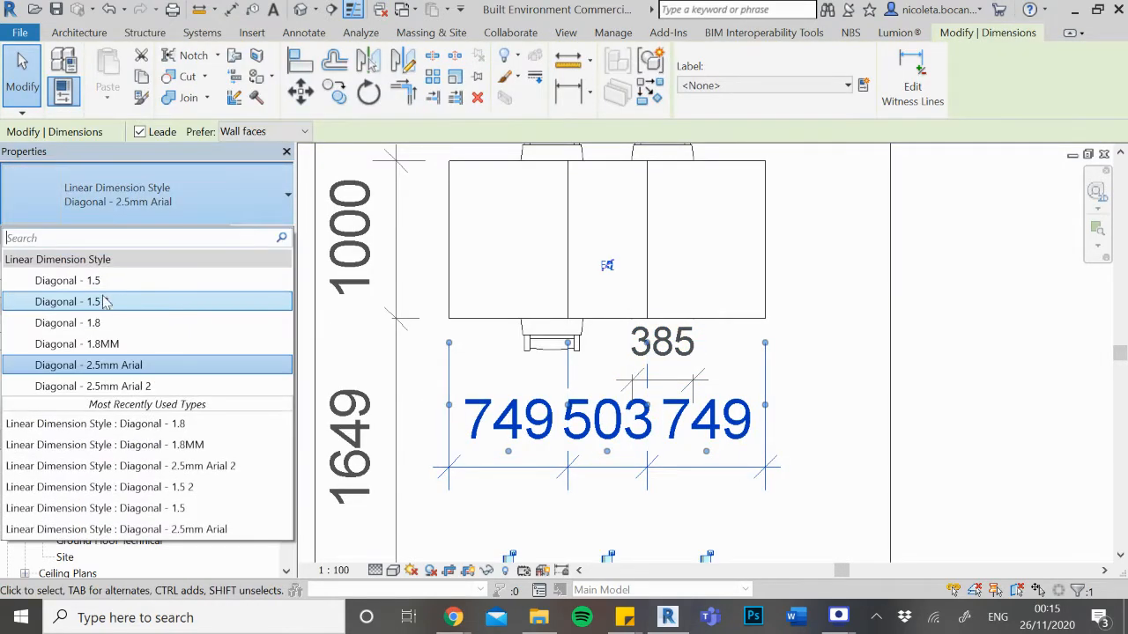
left_click(101, 322)
scroll(793, 377, "down", 2)
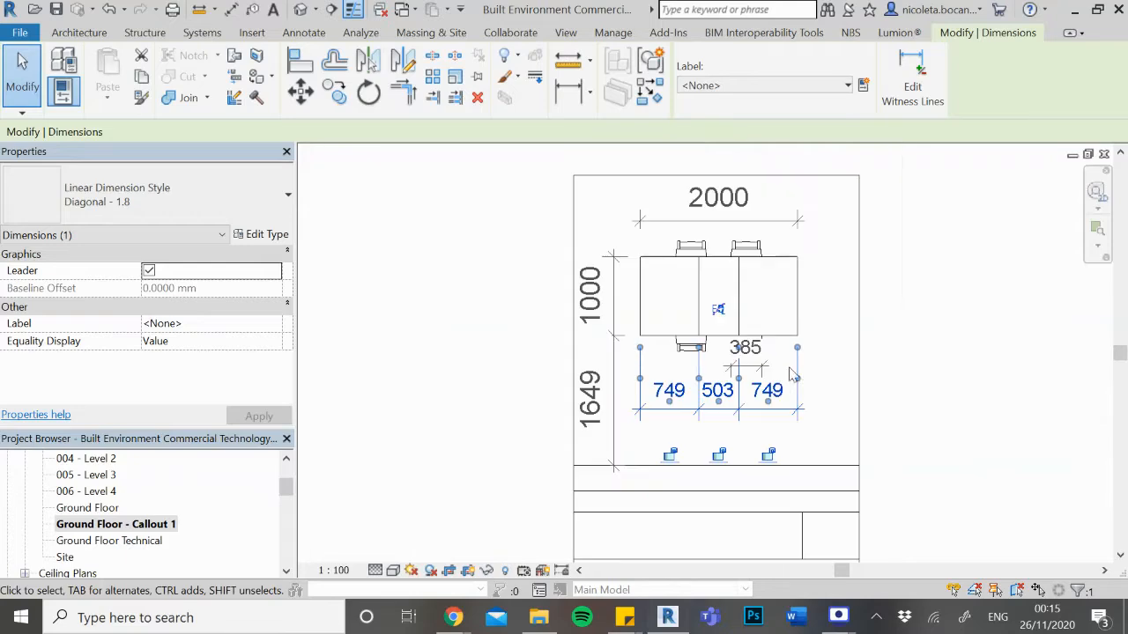
Apply the Diagonal - 1.8 style to the vertical table-to-wall dimension chain and to the table's overall length dimension
left_click(606, 353)
left_click(158, 196)
left_click(148, 331)
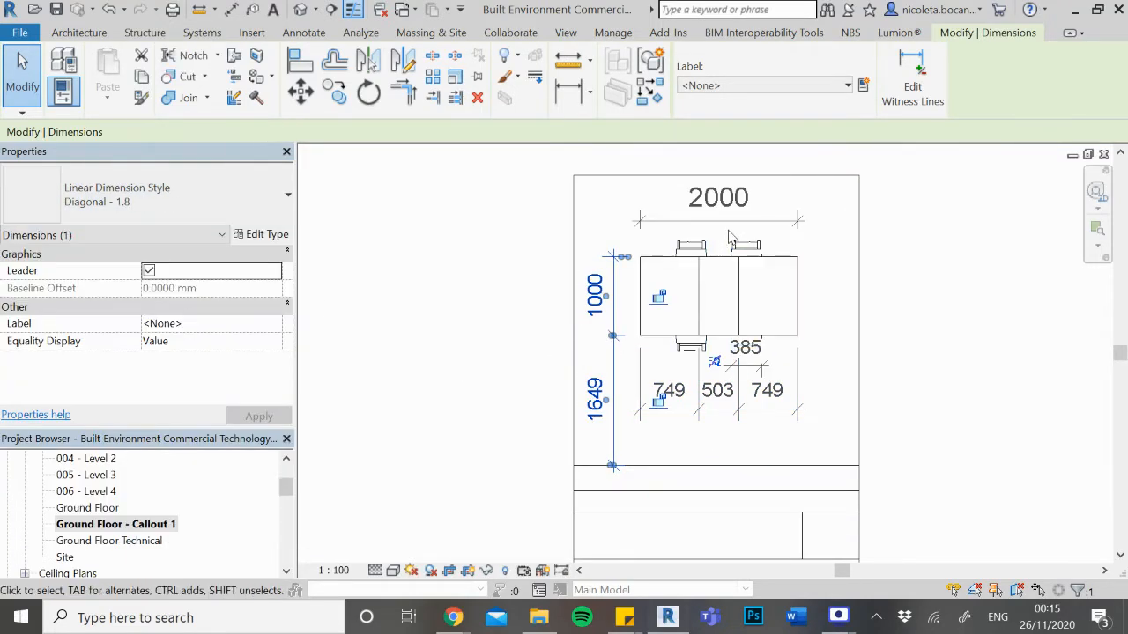
left_click(718, 201)
left_click(95, 215)
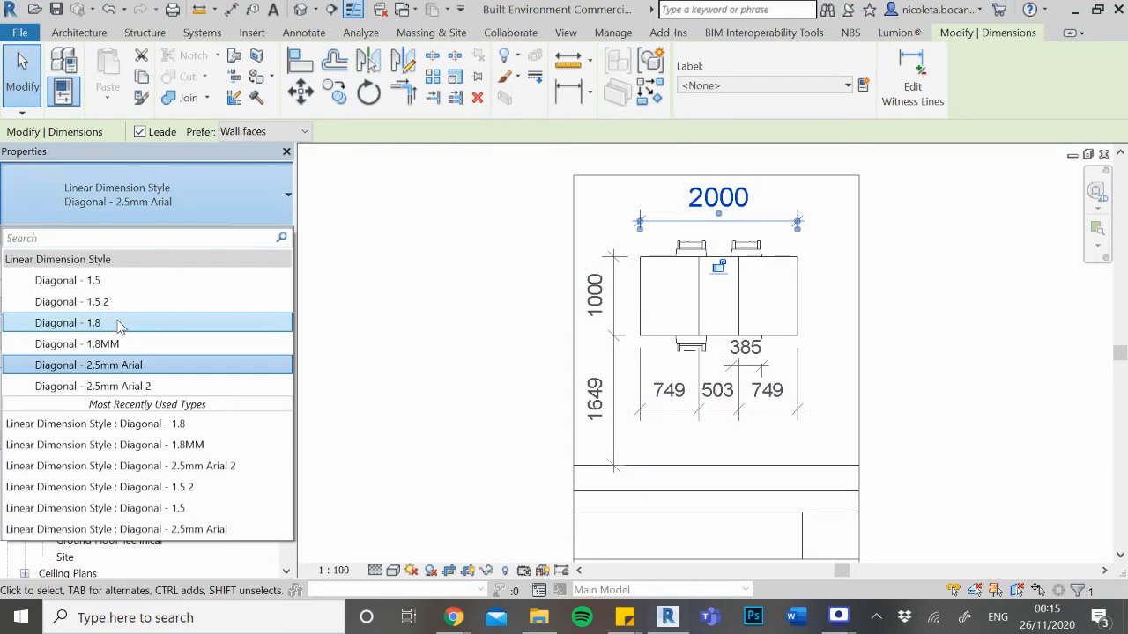
left_click(110, 323)
left_click(857, 259)
scroll(678, 283, "down", 2)
key("Escape")
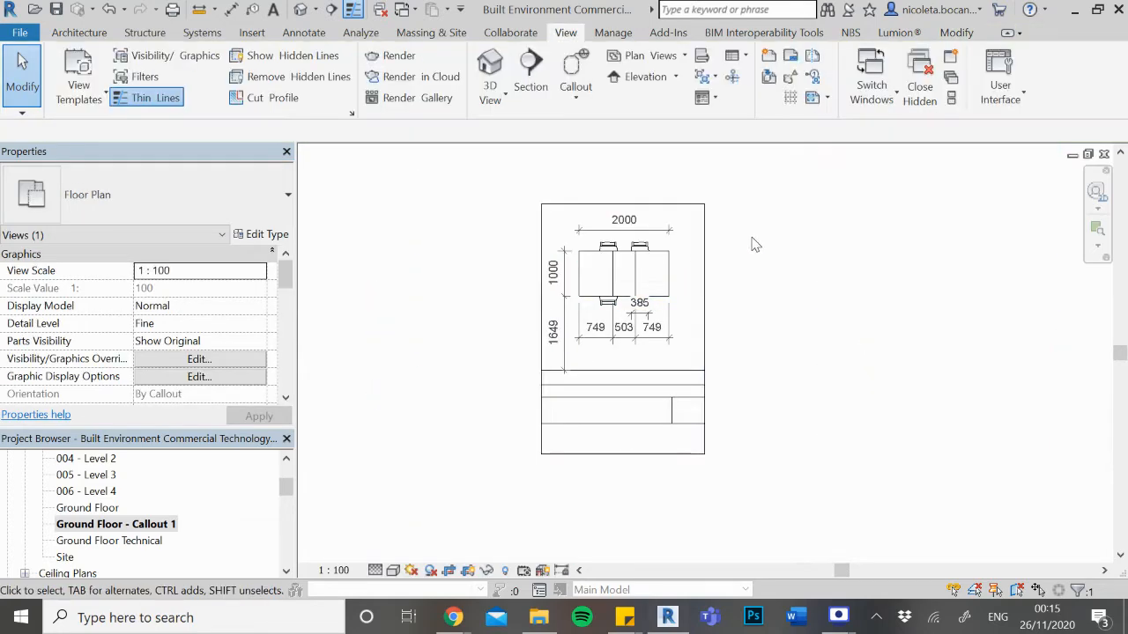
Try to place a single-line text note reading "4 People Desk with Separation Panel" over the walls below the table
scroll(678, 291, "up", 1)
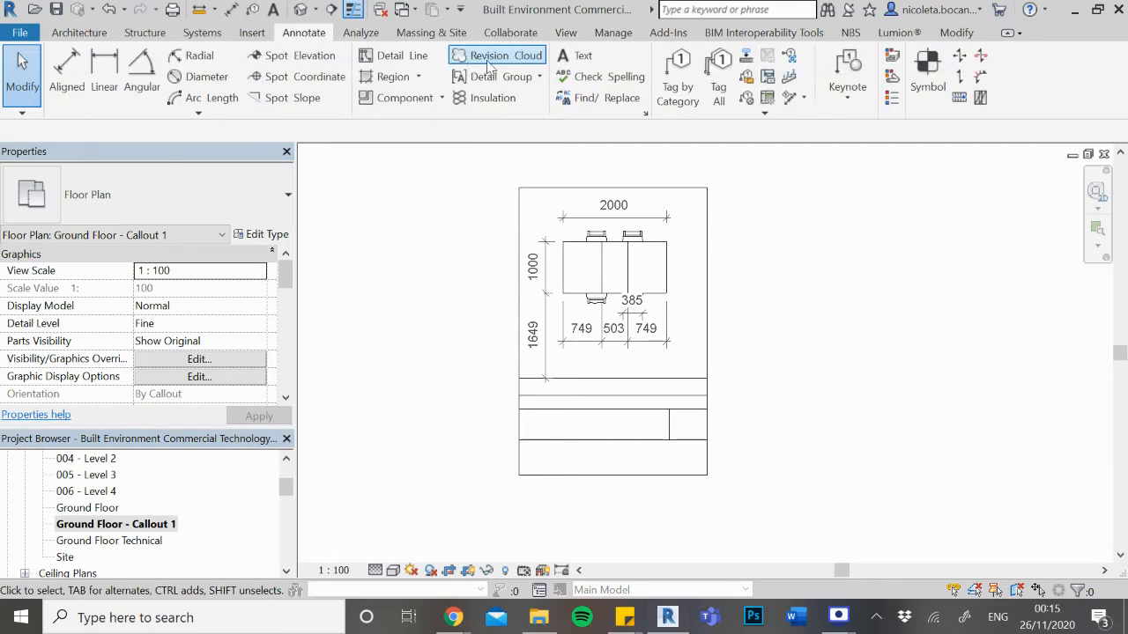
left_click(577, 55)
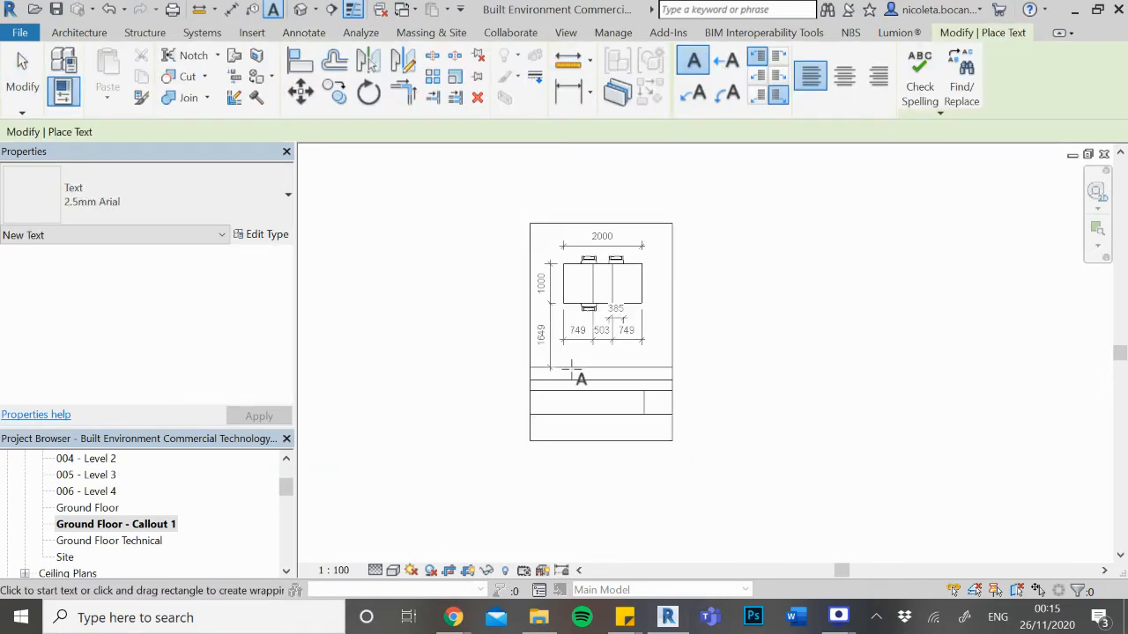
scroll(590, 370, "up", 2)
scroll(561, 392, "down", 2)
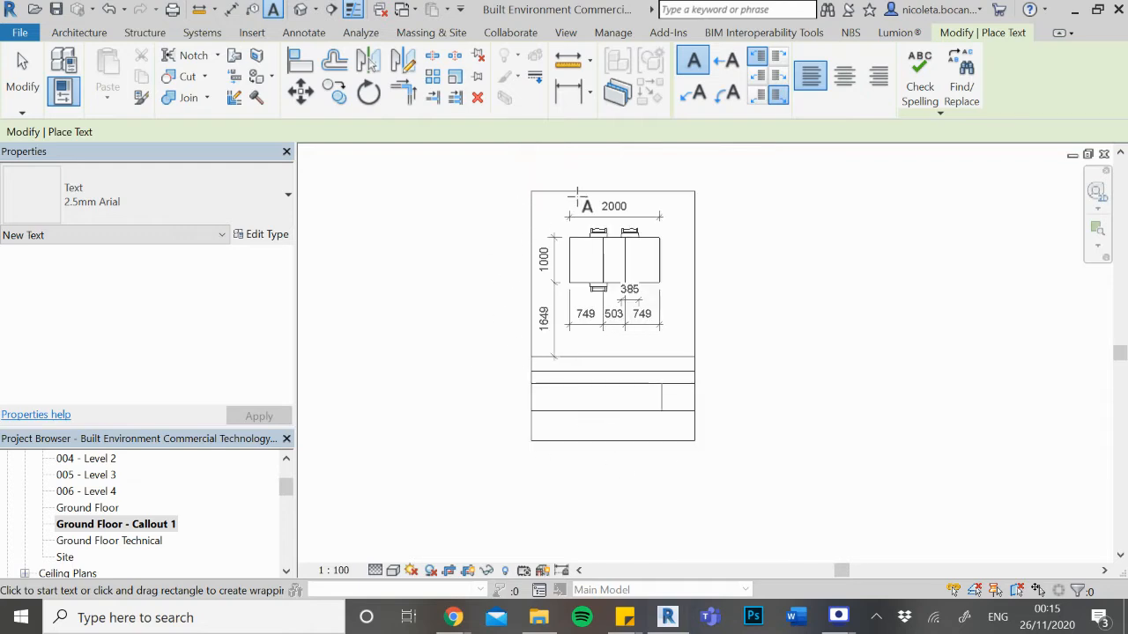
scroll(556, 395, "up", 2)
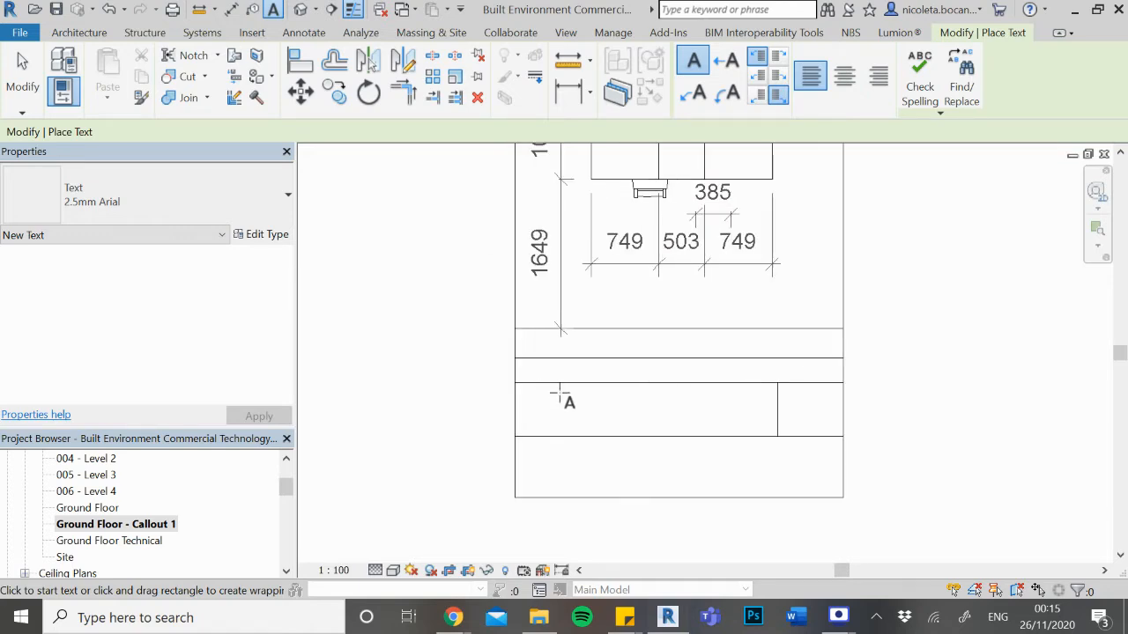
left_click(605, 422)
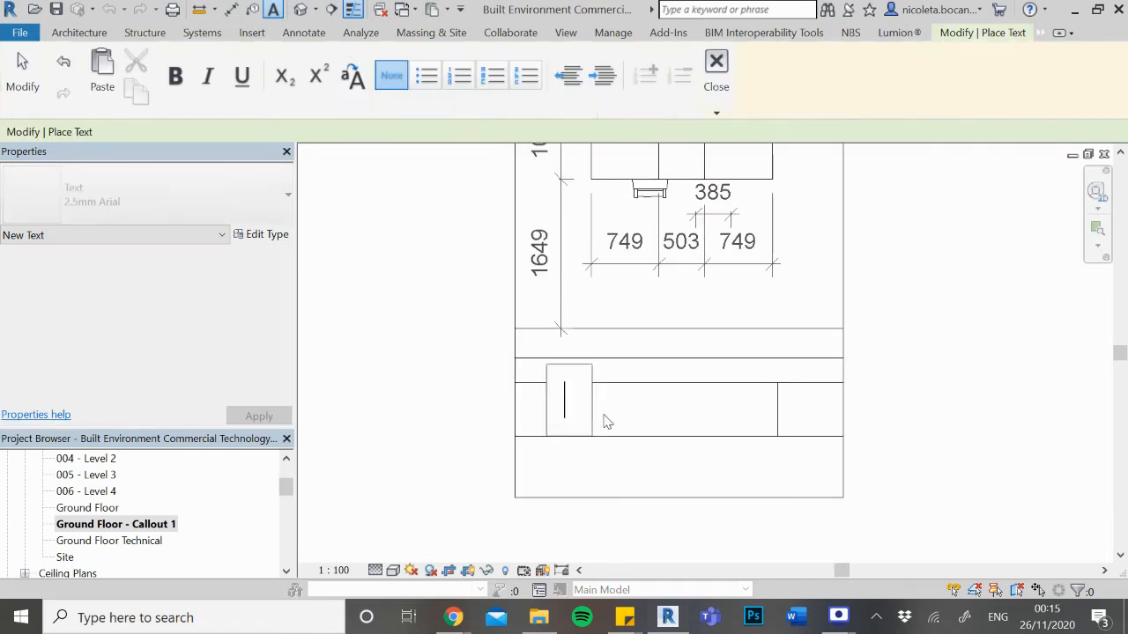
type("$ PE")
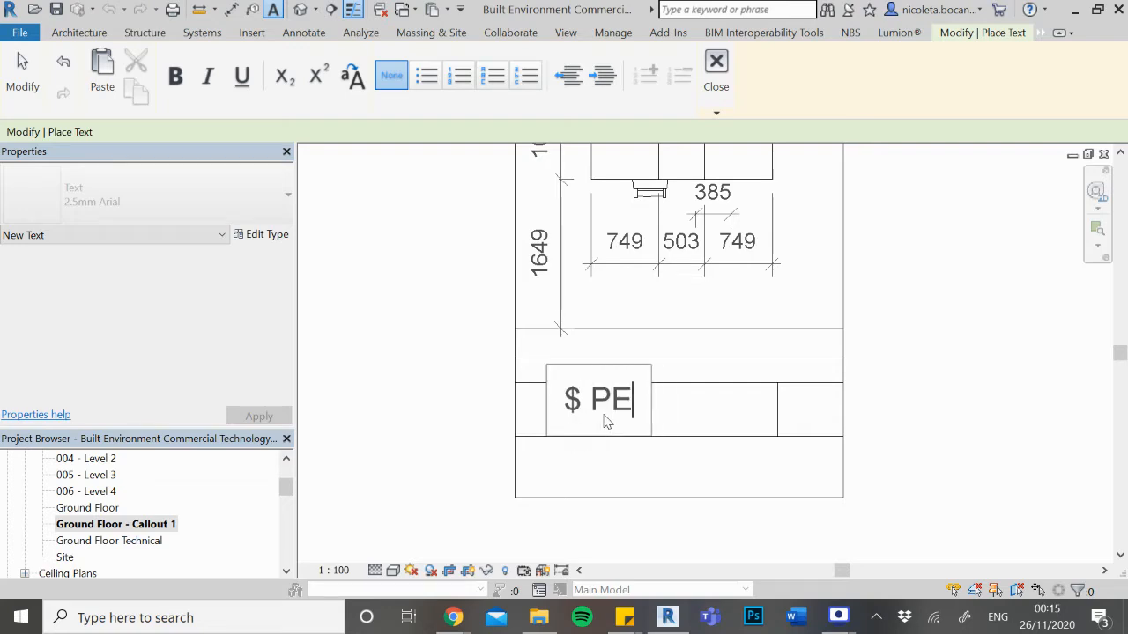
key("BackSpace")
key("BackSpace")
key("BackSpace")
key("BackSpace")
key("Caps_Lock")
type("4 Pe")
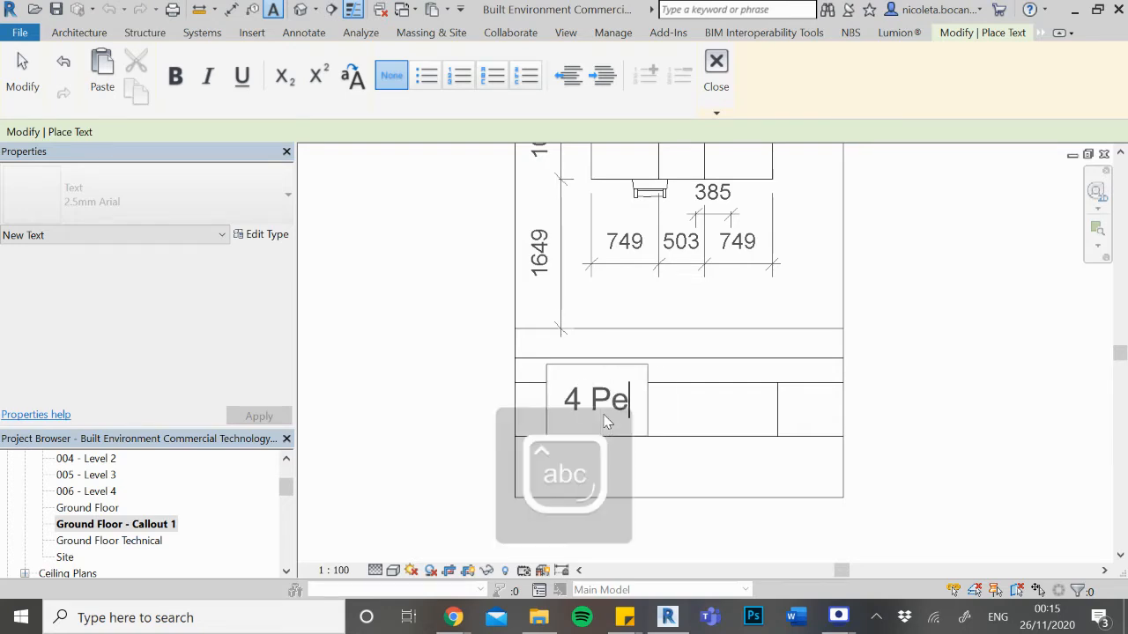
type("aopl")
key("BackSpace")
key("BackSpace")
key("BackSpace")
key("BackSpace")
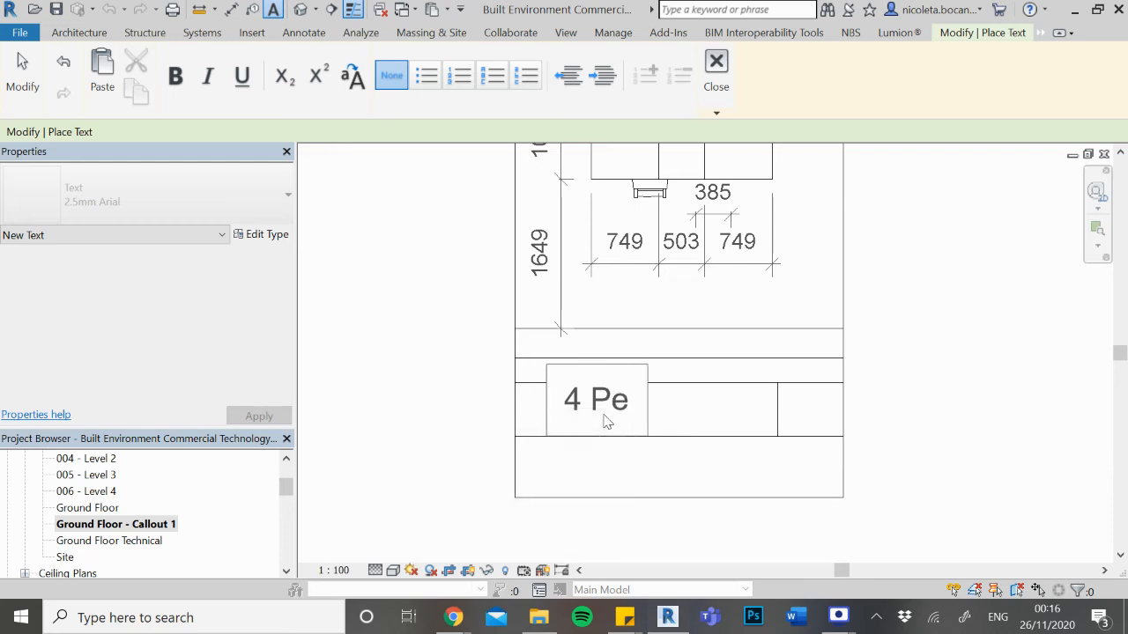
type("ople ")
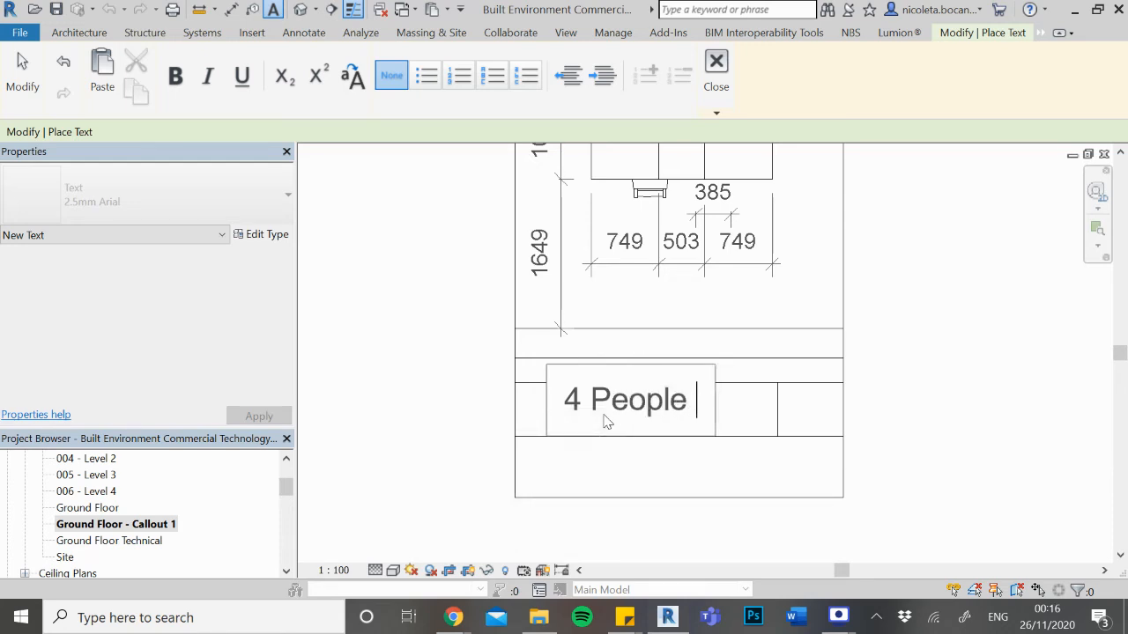
type("Desk with")
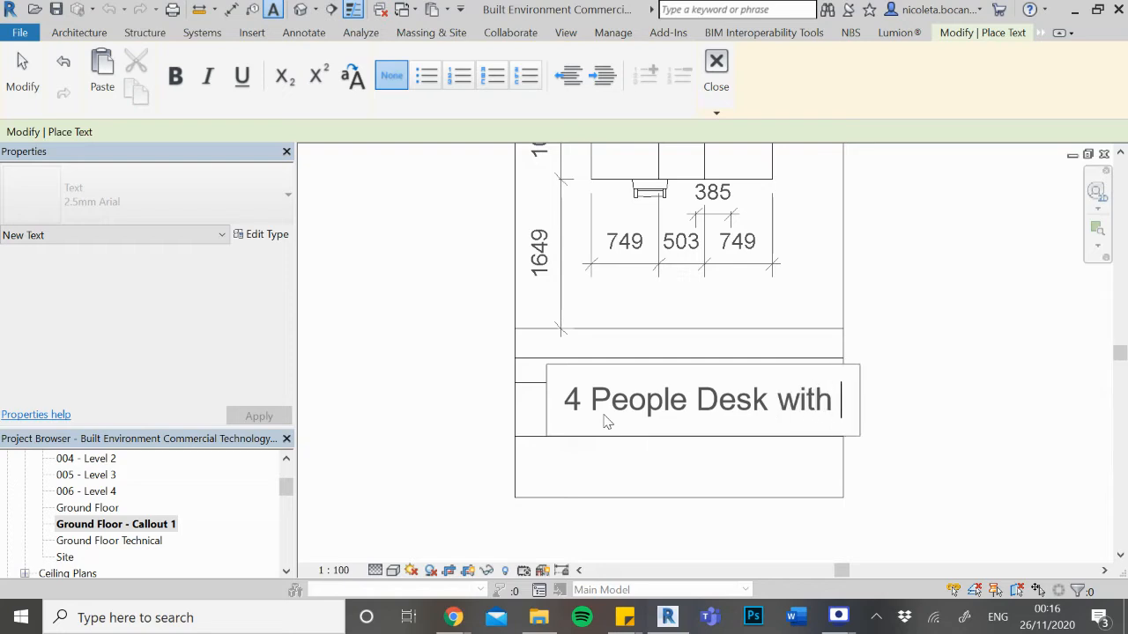
type(" Separati")
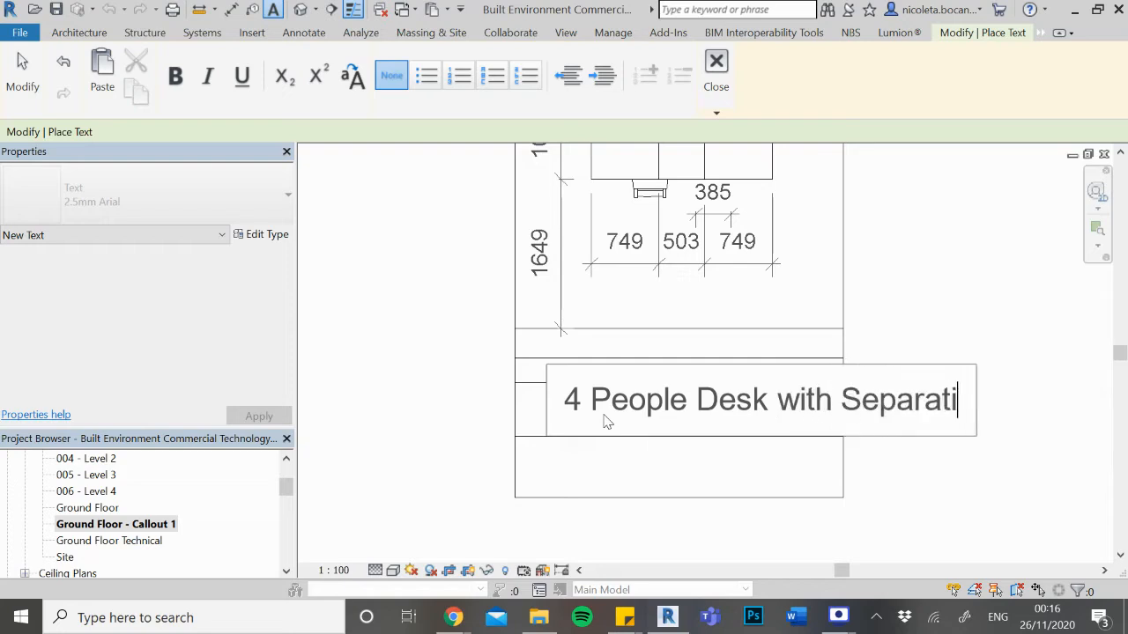
type("on Panel")
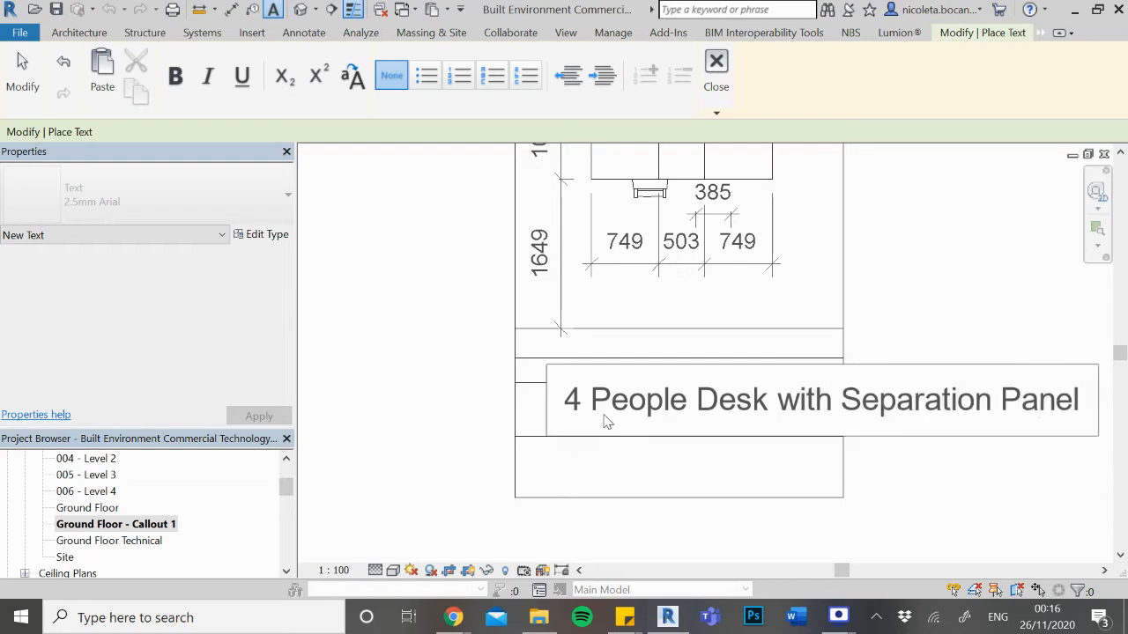
left_click(661, 493)
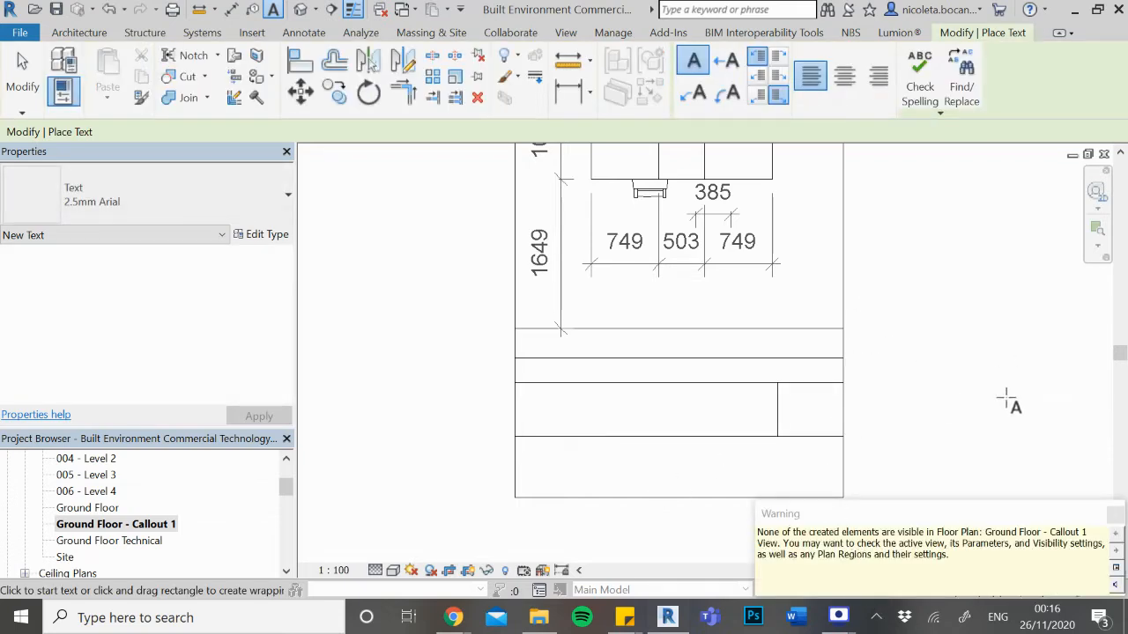
Place a wrapping text note reading "4 people desk" over the walls below the table, starting at the callout's left edge
scroll(608, 410, "up", 2)
left_click_drag(494, 325, 747, 450)
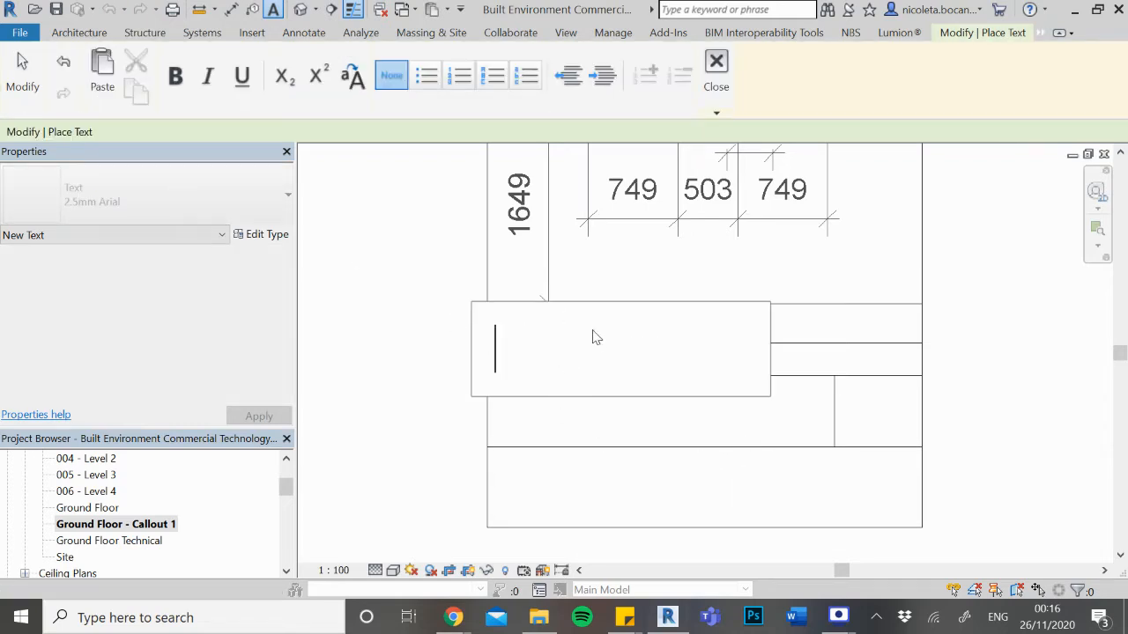
type("4 p")
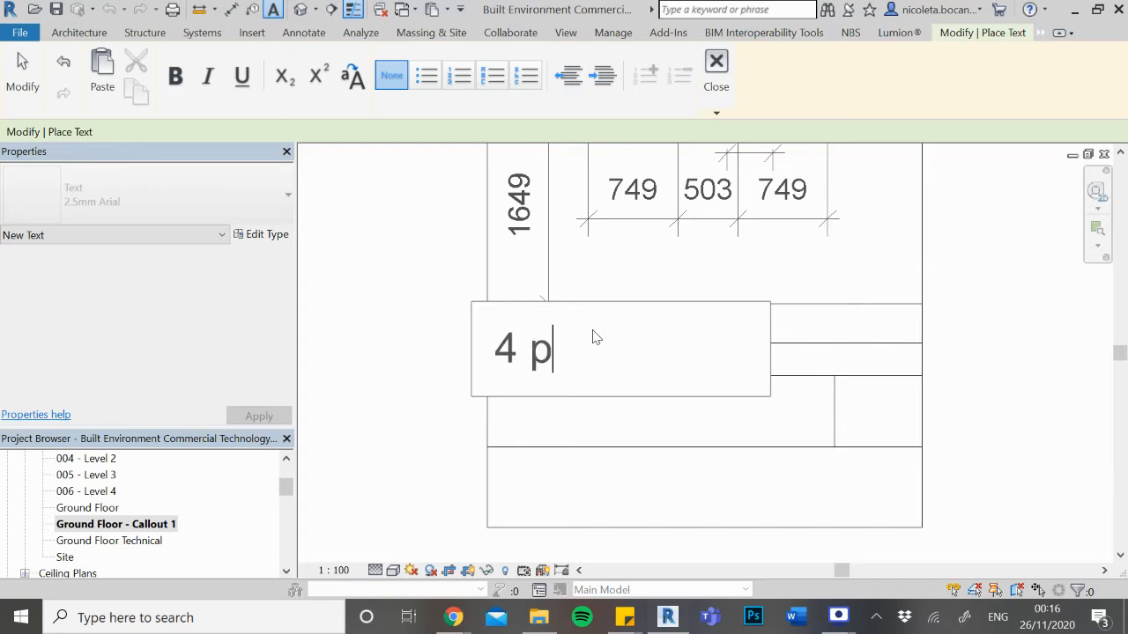
type("eople desk")
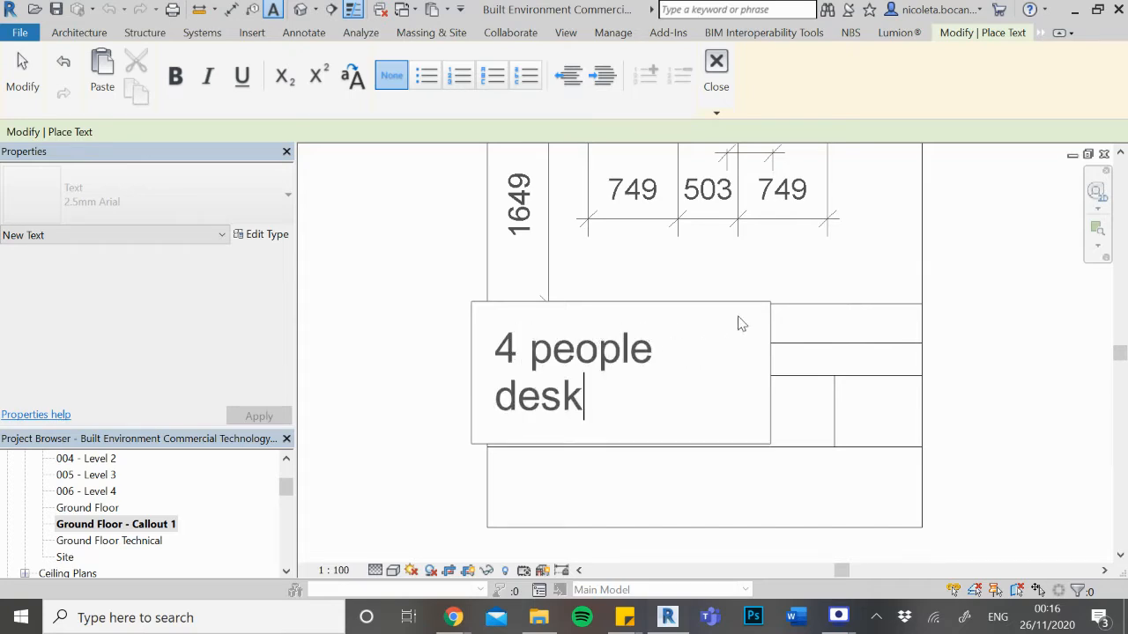
left_click(786, 281)
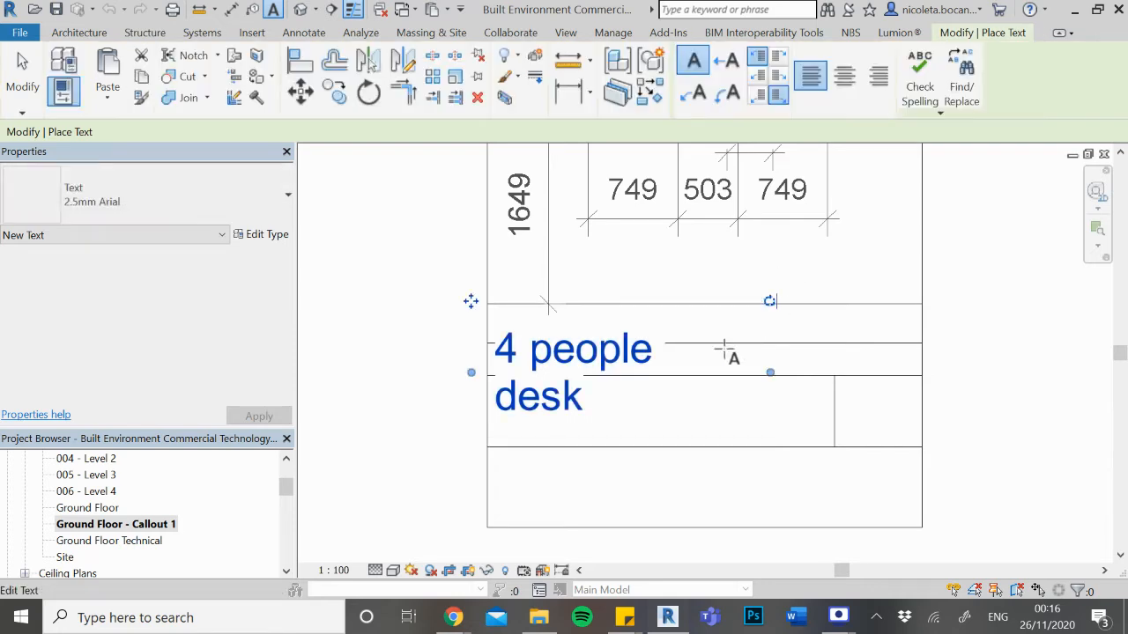
key("Escape")
key("Escape")
Move the "4 people desk" note to the right so it sits beneath the table
left_click(474, 306)
left_click_drag(474, 306, 573, 301)
scroll(533, 303, "down", 3)
left_click(511, 306)
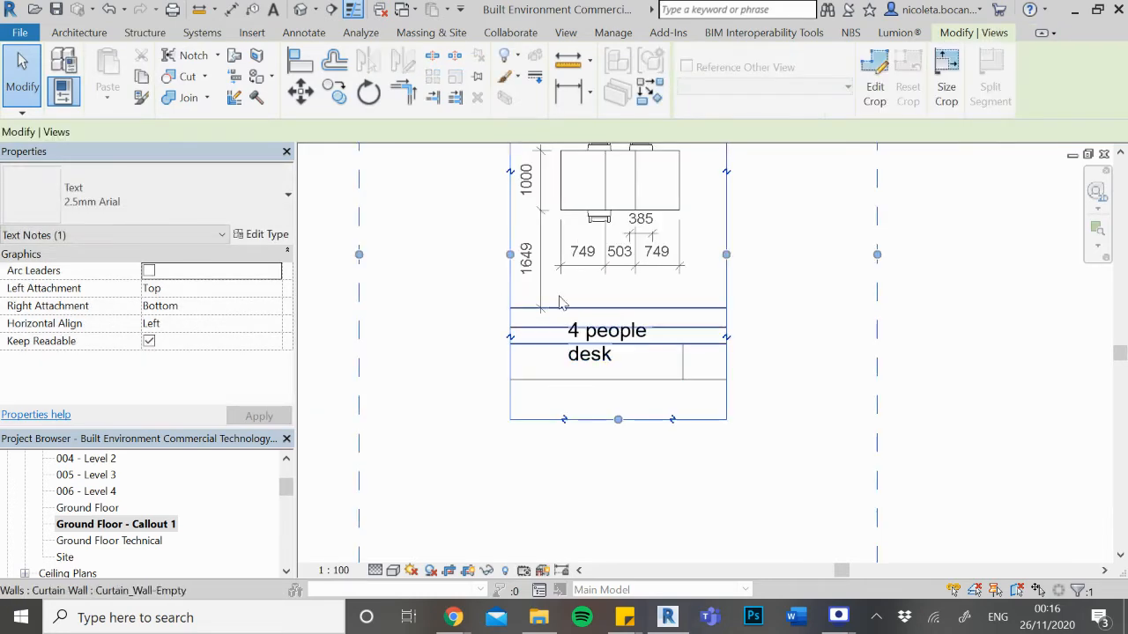
left_click(633, 343)
key("Escape")
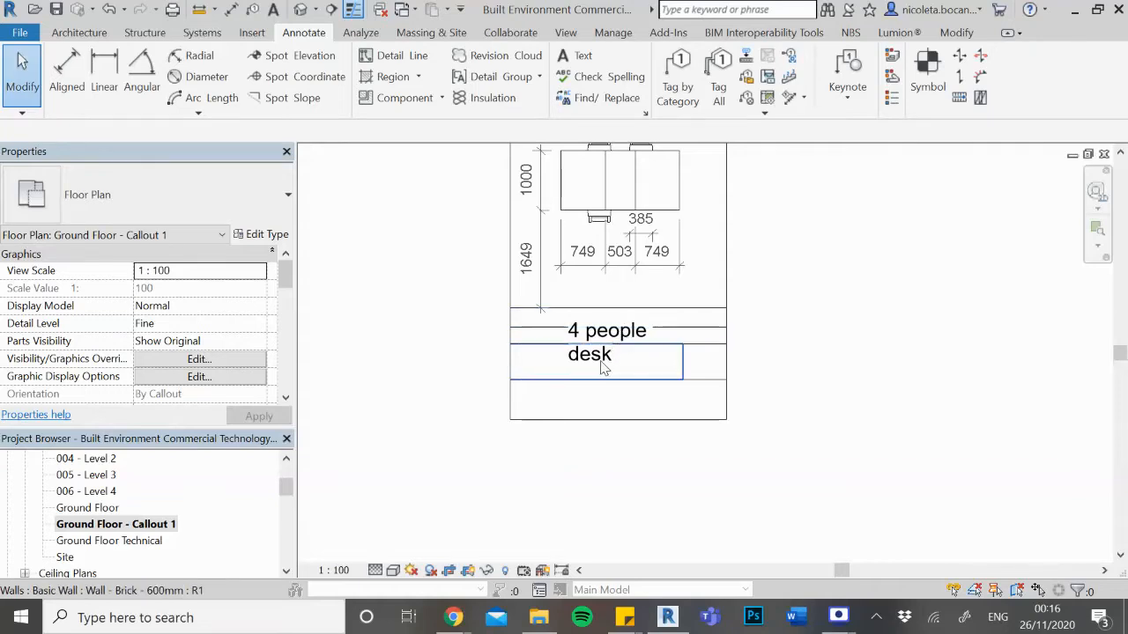
left_click(578, 56)
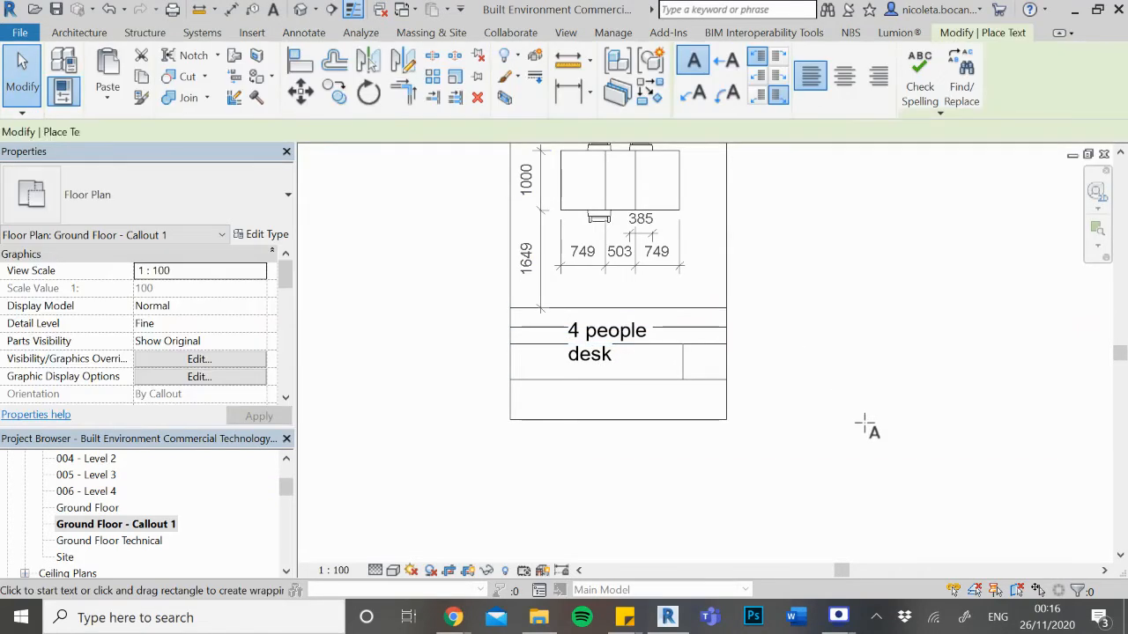
left_click(566, 491)
left_click(425, 486)
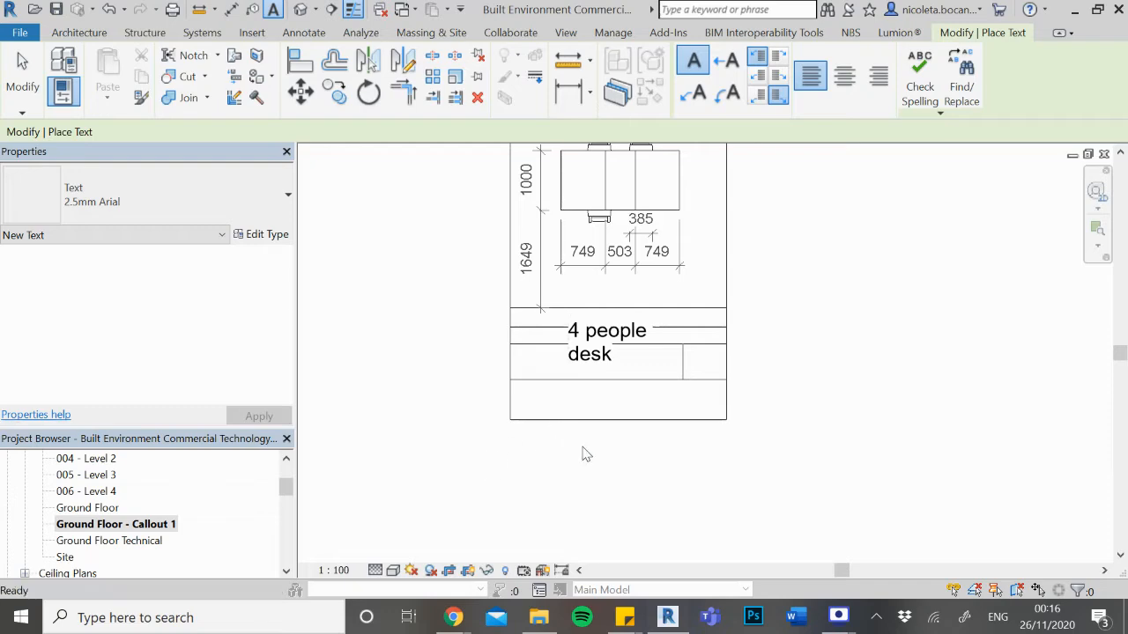
key("Escape")
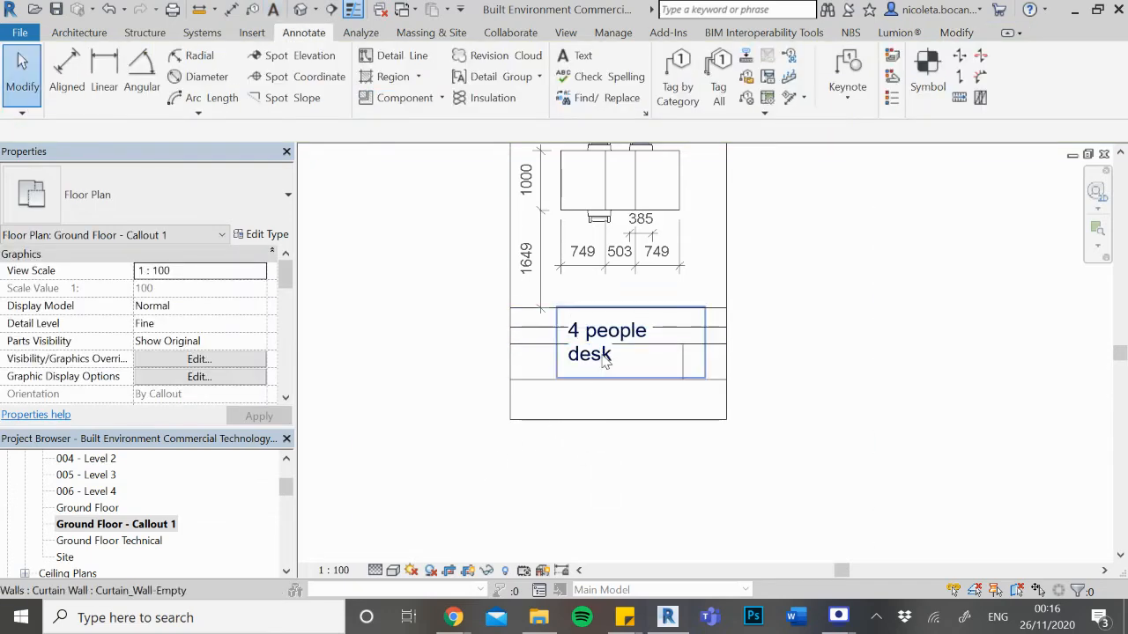
Add a right-side straight leader to the "4 people desk" note, with its arrowhead just below the table beside the lower left chair
scroll(600, 352, "up", 2)
scroll(614, 425, "down", 1)
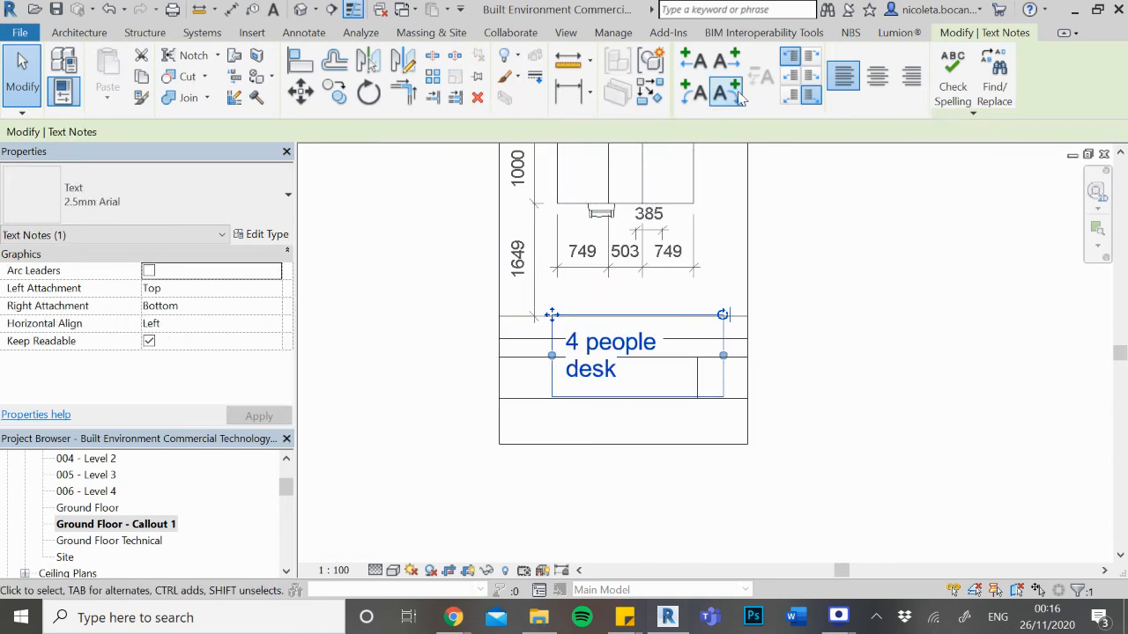
left_click(727, 61)
left_click_drag(896, 369, 638, 296)
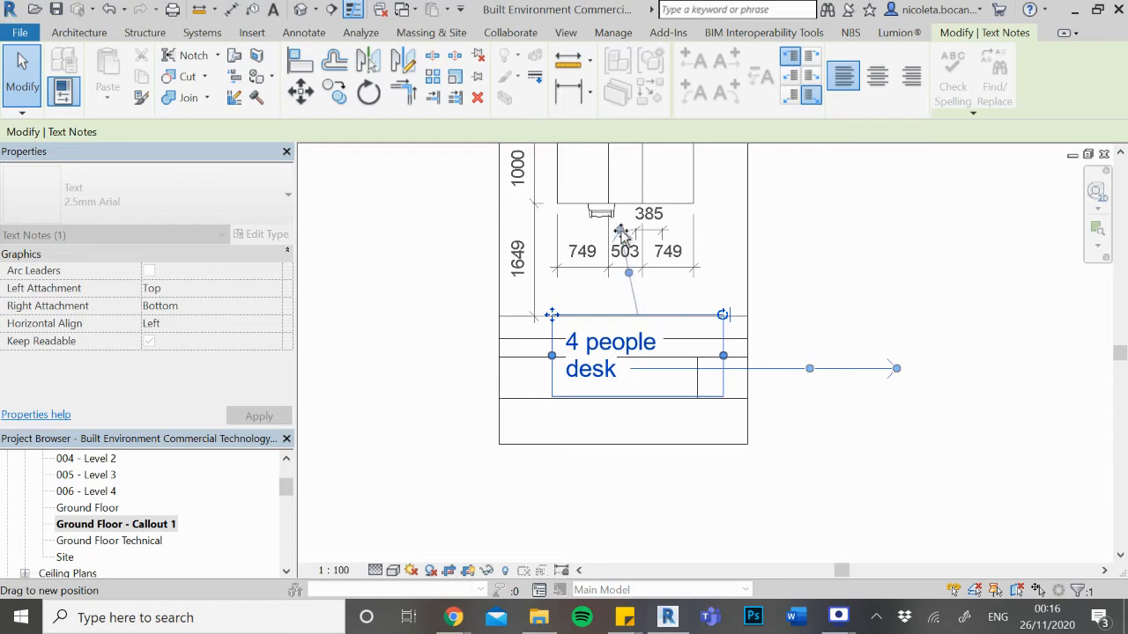
left_click_drag(622, 231, 621, 231)
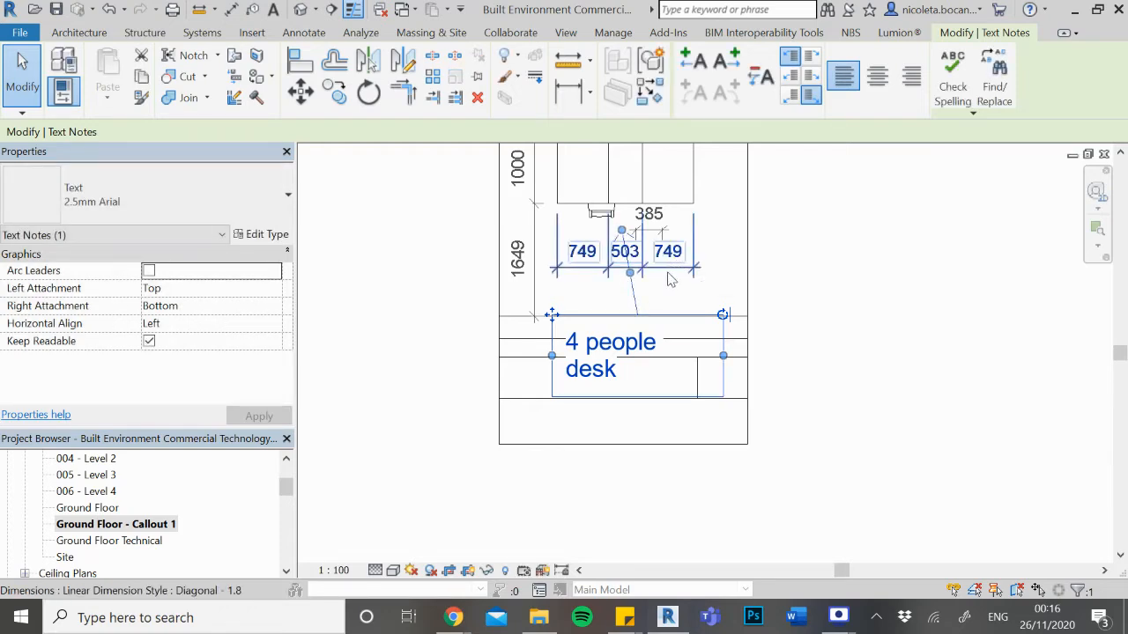
key("Escape")
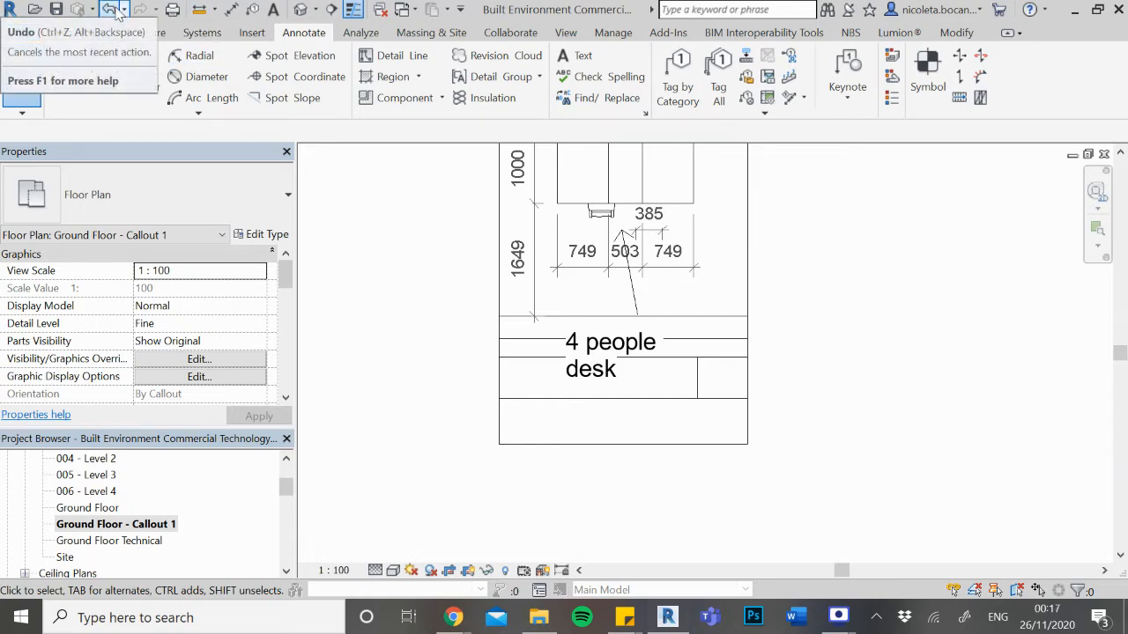
Create a new sheet using the Title_Blocks_A3_Metric : Standard title block
left_click_drag(284, 491, 284, 539)
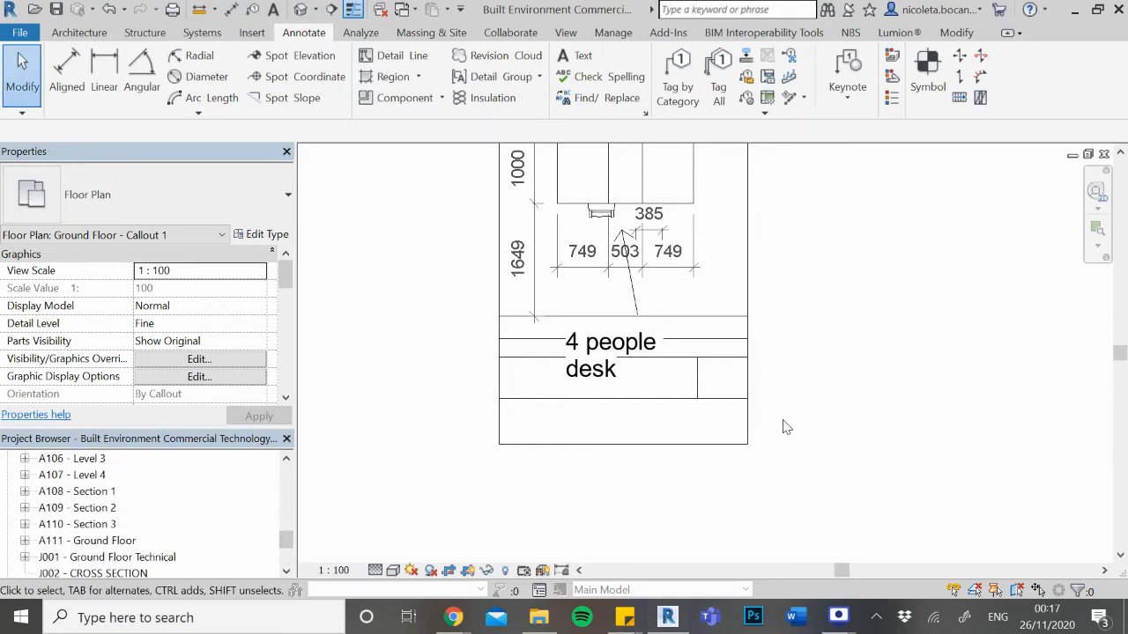
scroll(782, 421, "down", 1)
scroll(556, 443, "down", 1)
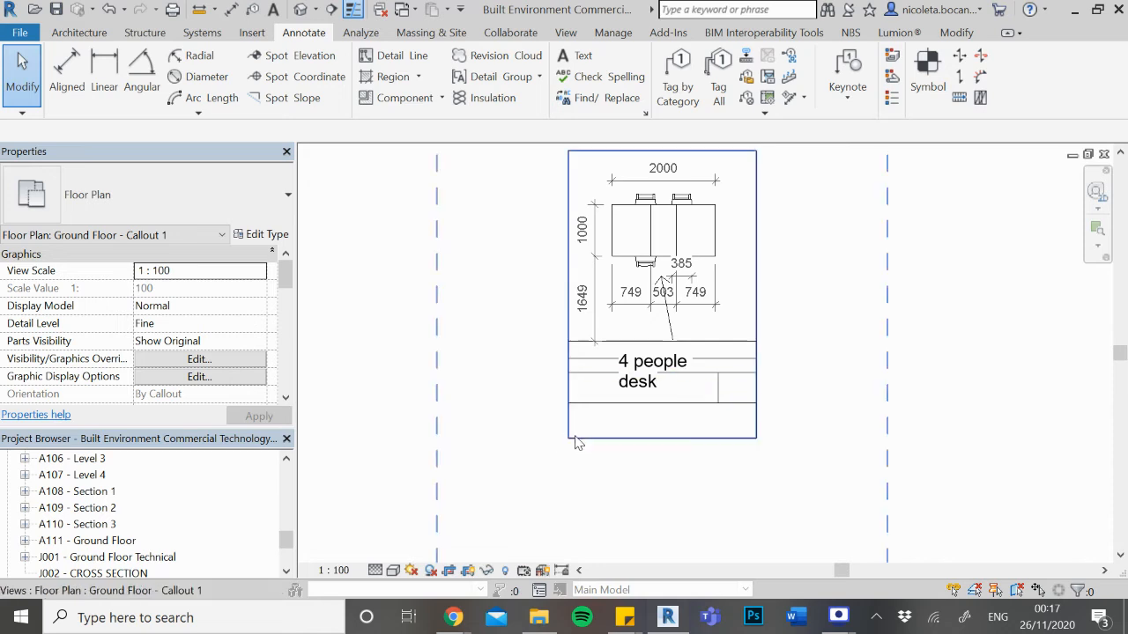
scroll(194, 502, "down", 2)
scroll(194, 511, "up", 5)
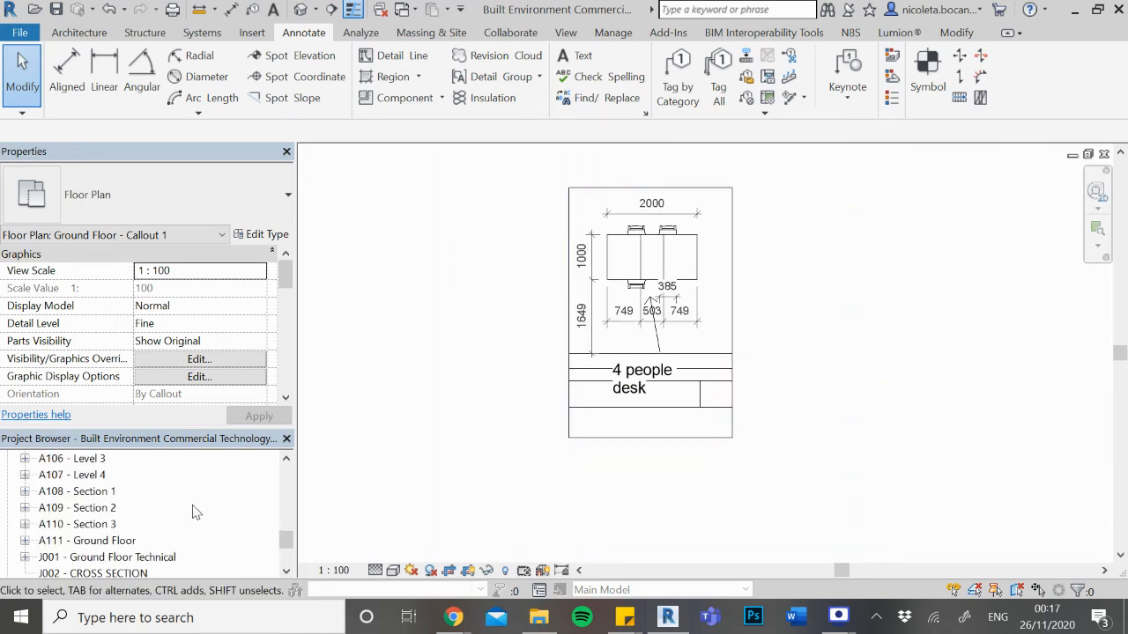
left_click(77, 492)
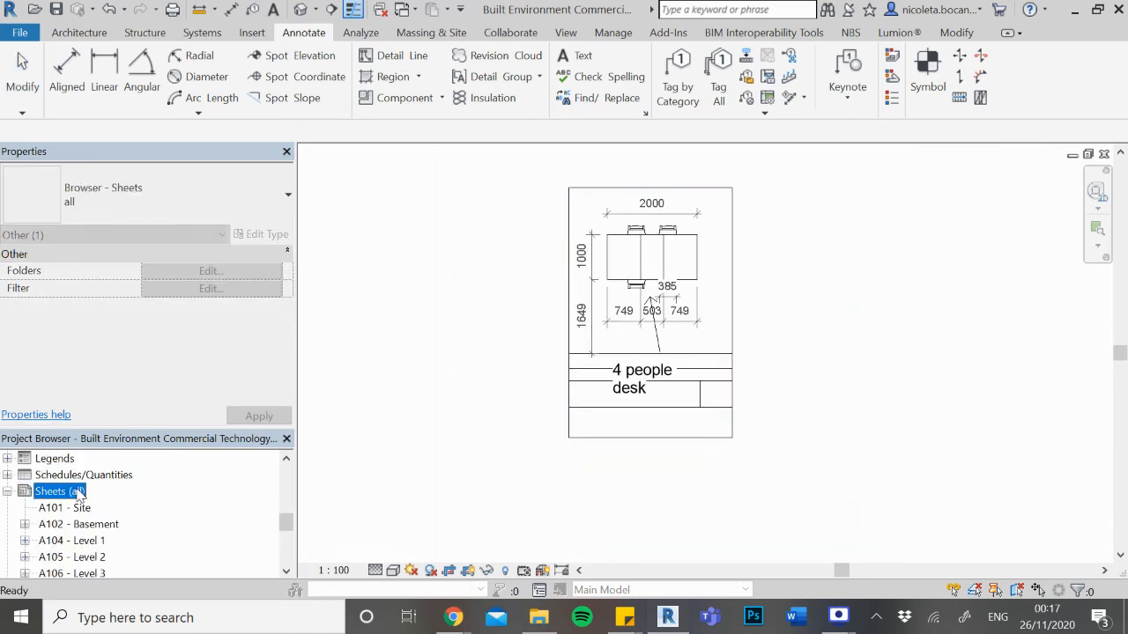
right_click(79, 493)
left_click(160, 501)
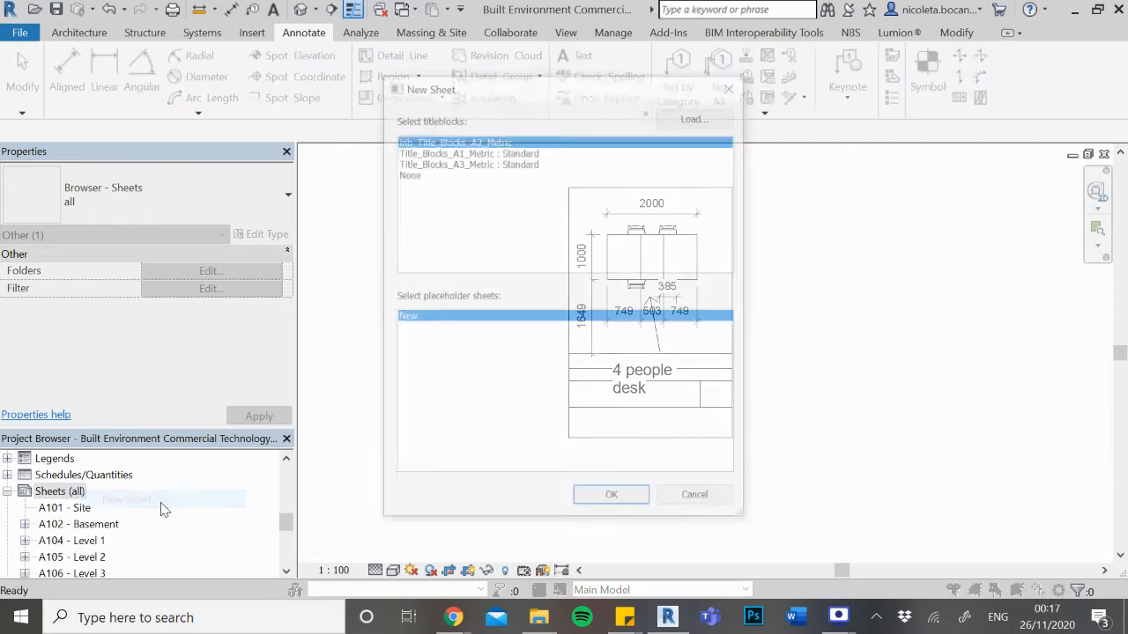
left_click(494, 163)
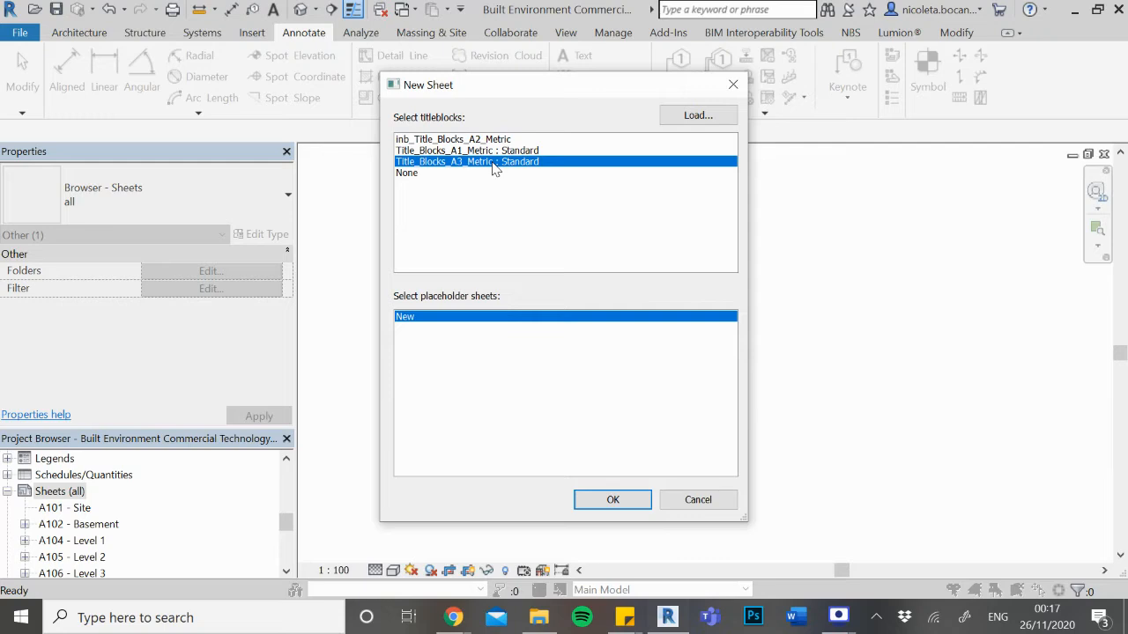
left_click(496, 140)
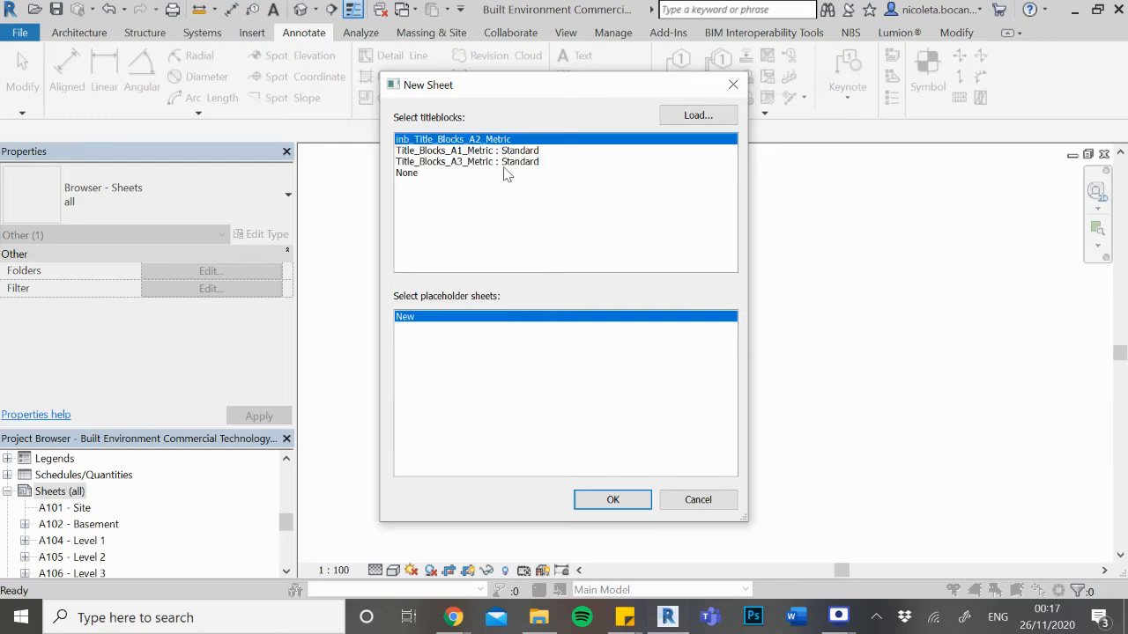
left_click(507, 173)
left_click(506, 162)
left_click(613, 499)
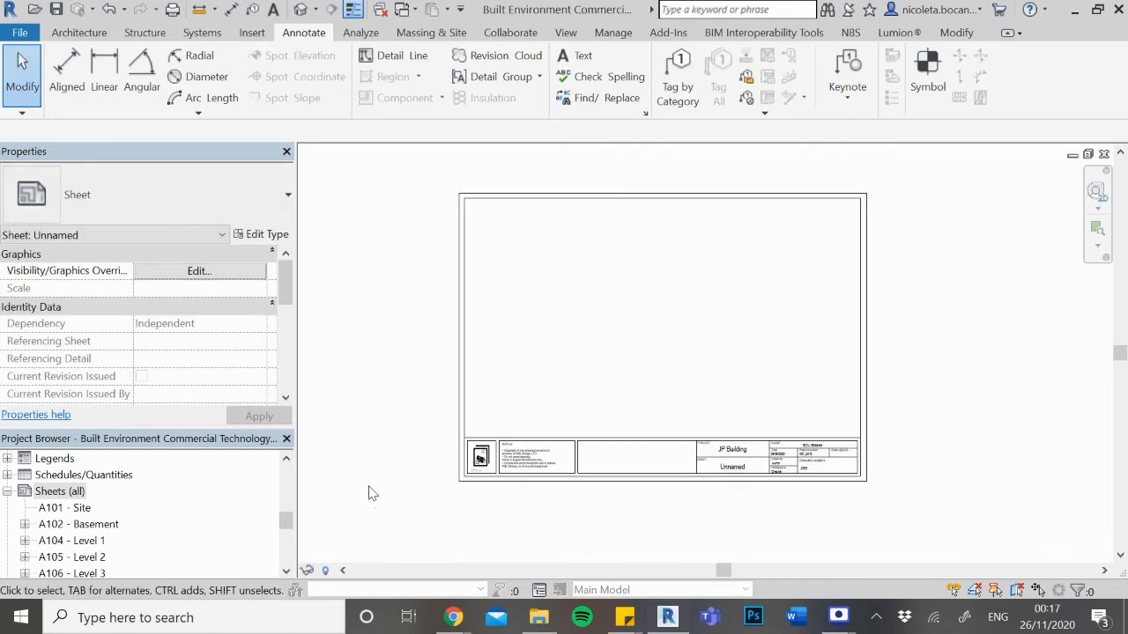
Place the Ground Floor - Callout 1 floor plan on the new sheet, in the lower left part of its frame
left_click_drag(288, 522, 284, 476)
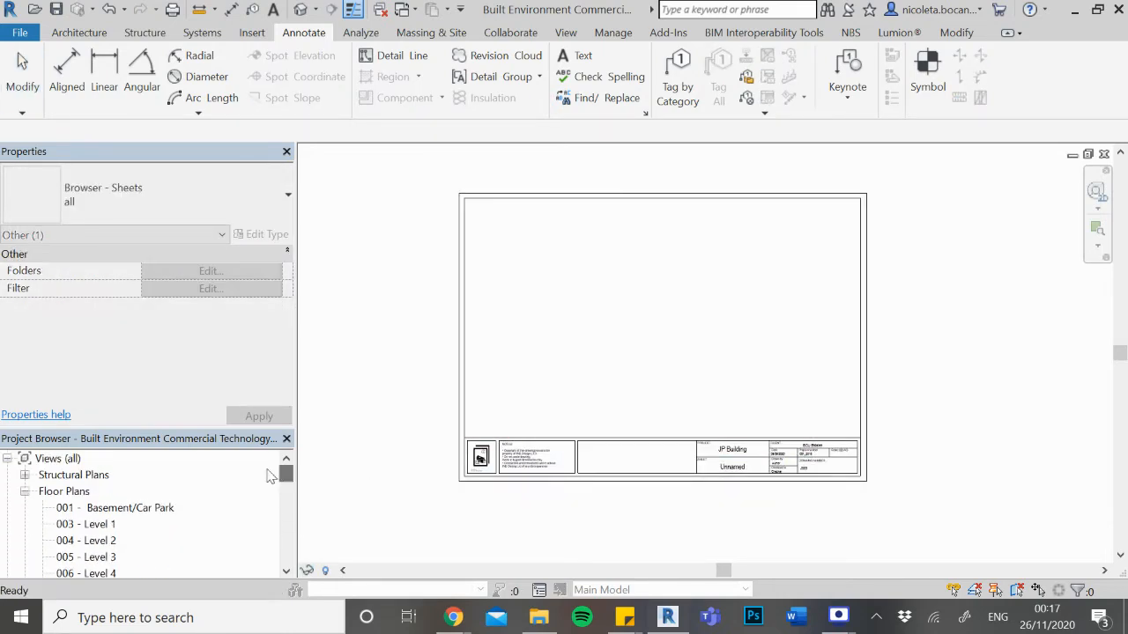
scroll(115, 520, "down", 5)
left_click(130, 525)
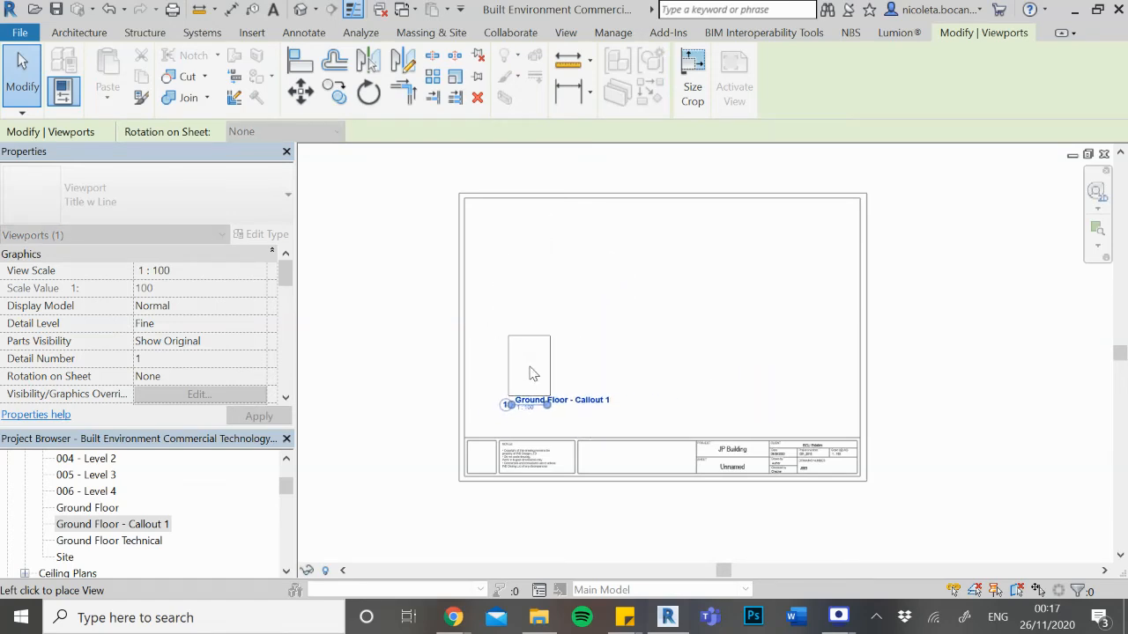
left_click(532, 374)
scroll(498, 386, "up", 2)
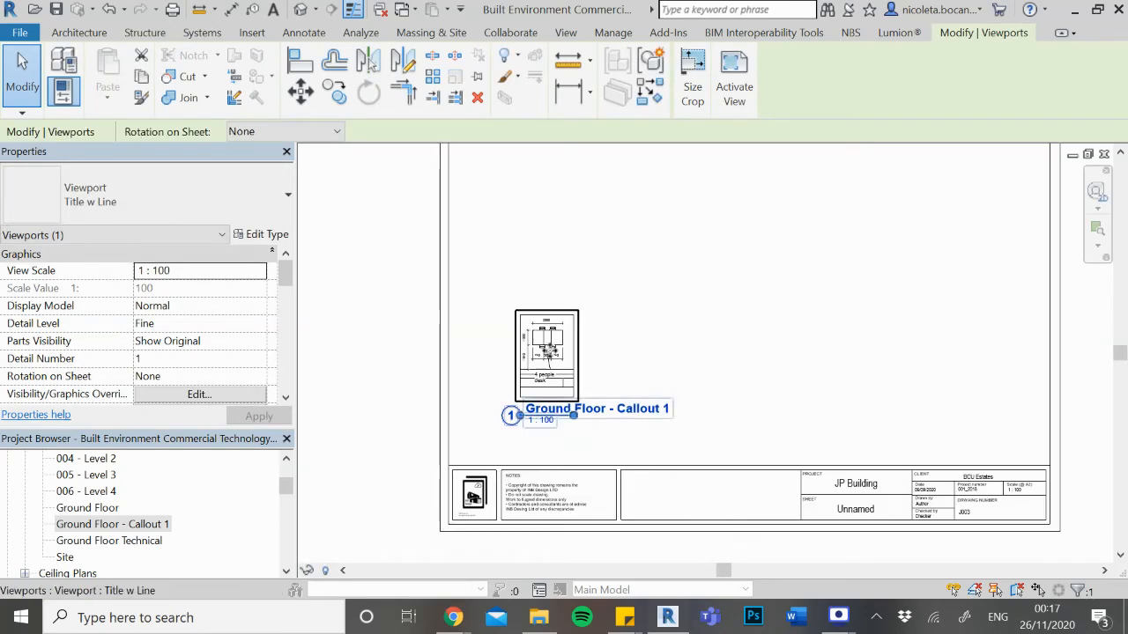
left_click(584, 335)
left_click(563, 340)
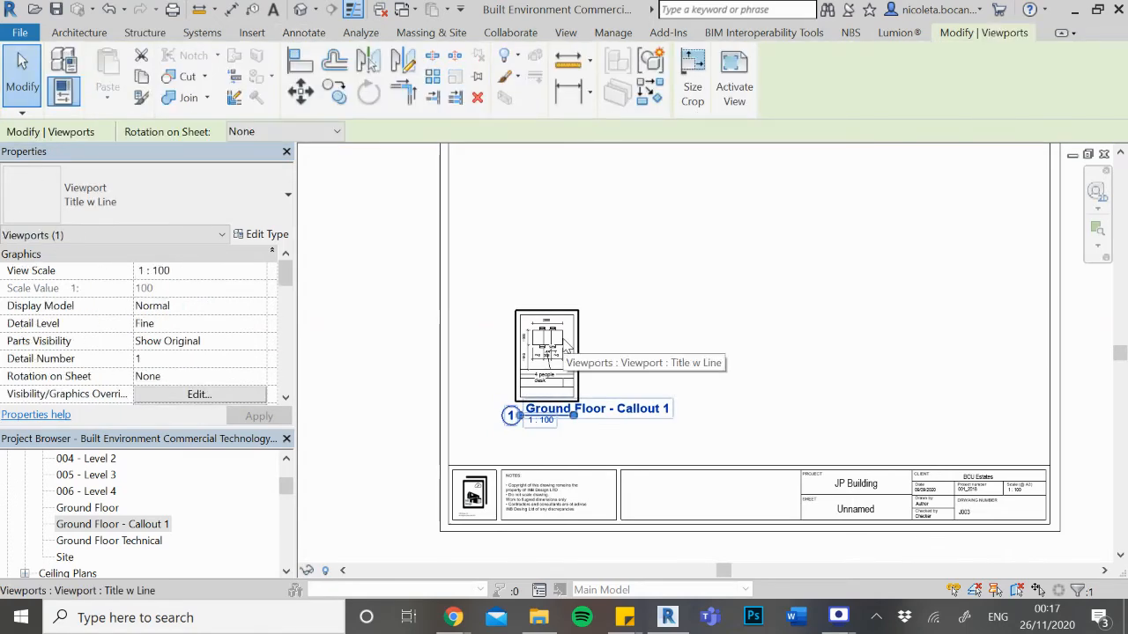
scroll(544, 421, "up", 2)
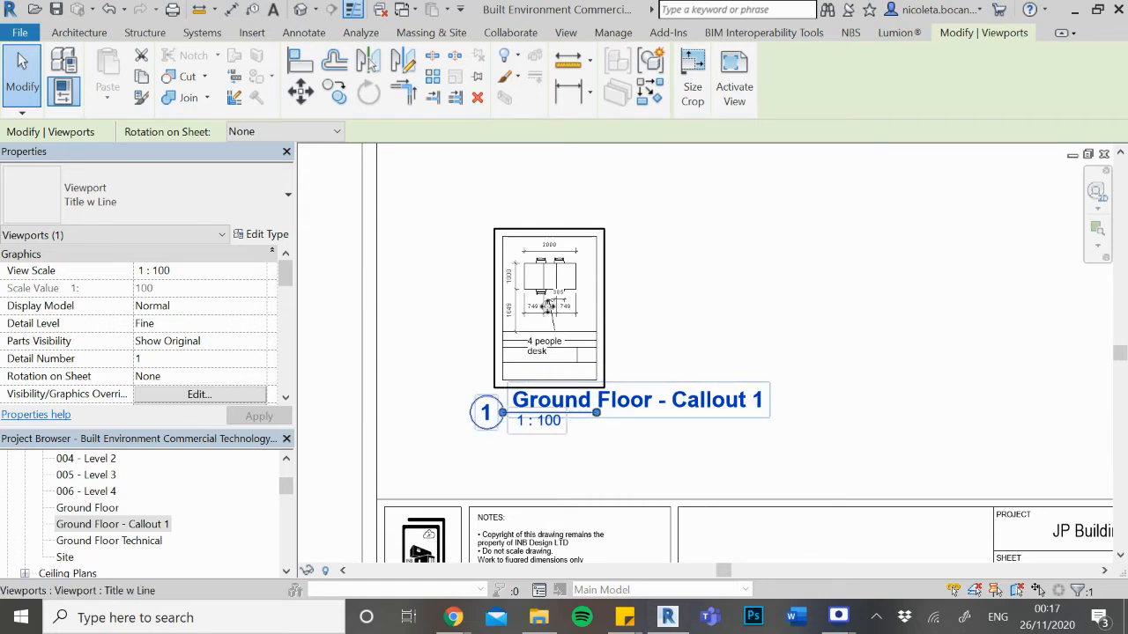
left_click(664, 282)
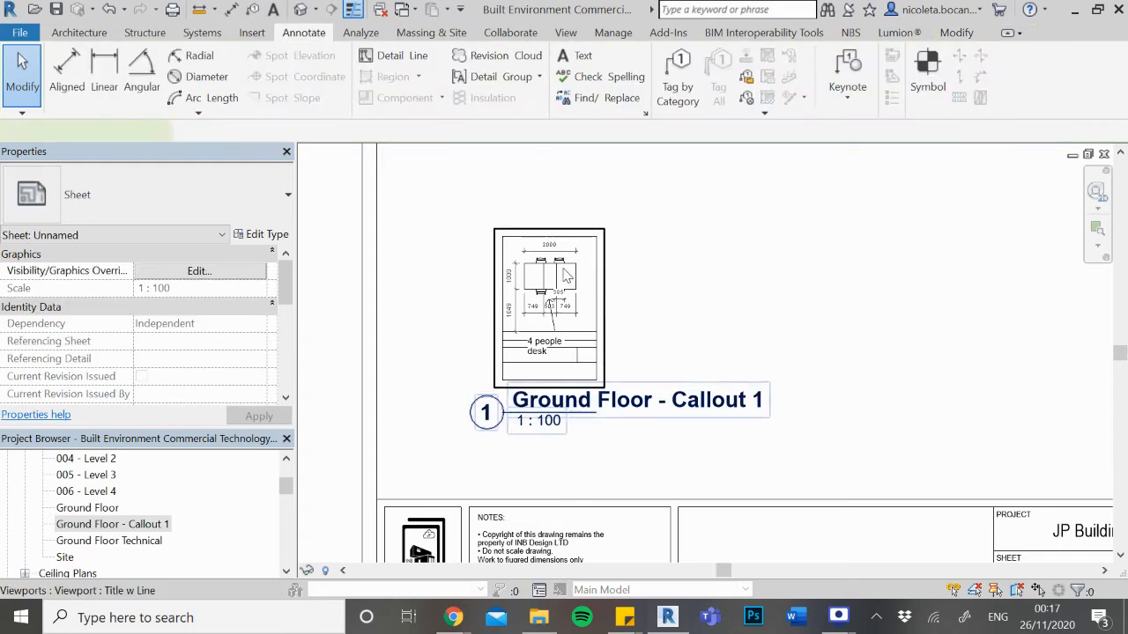
Set the view scale of the placed callout viewport to 1 : 25
left_click(569, 269)
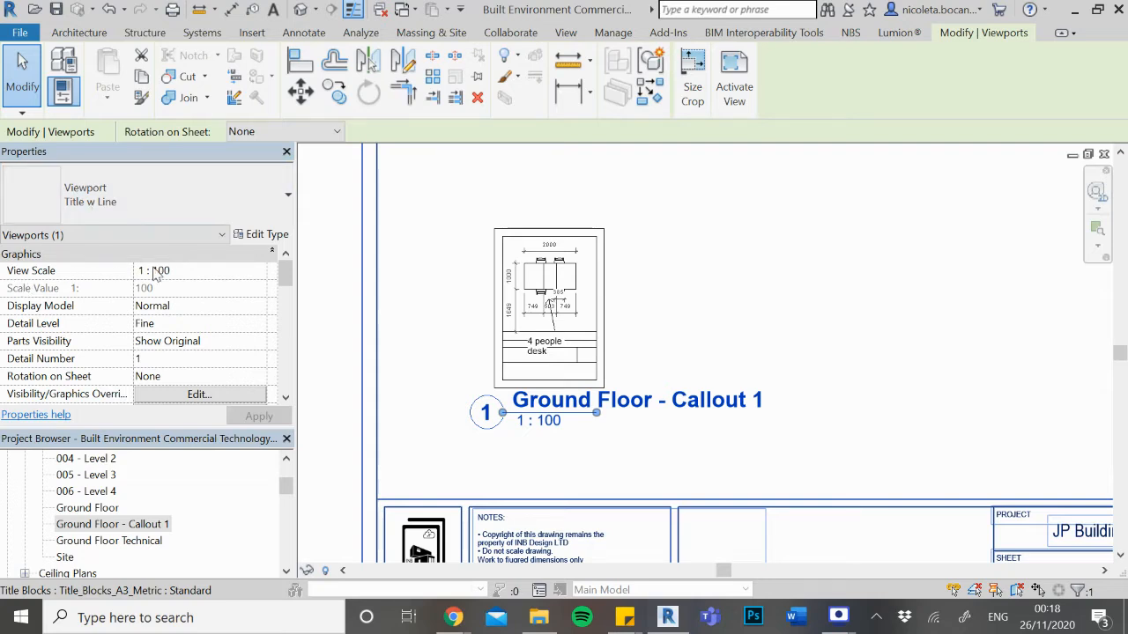
left_click(261, 272)
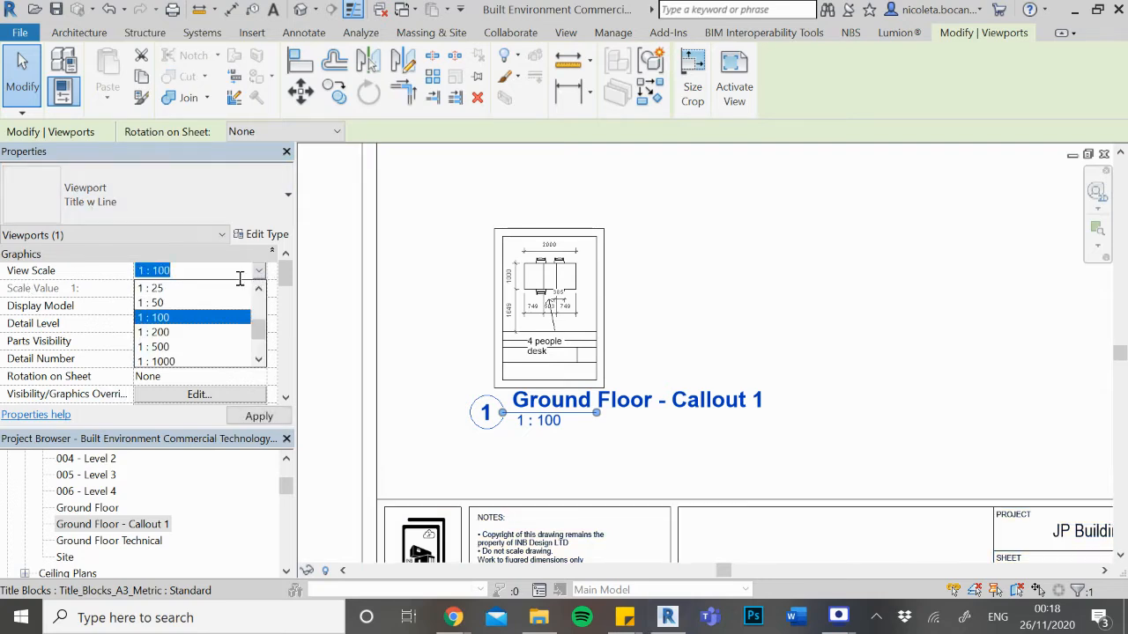
scroll(161, 299, "up", 1)
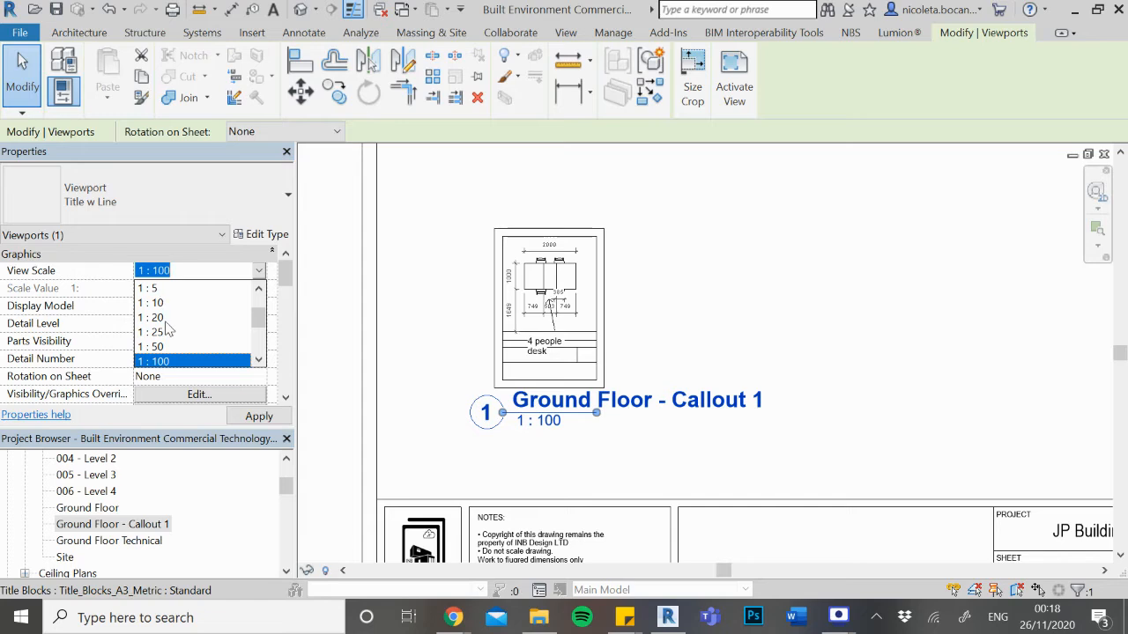
left_click(161, 332)
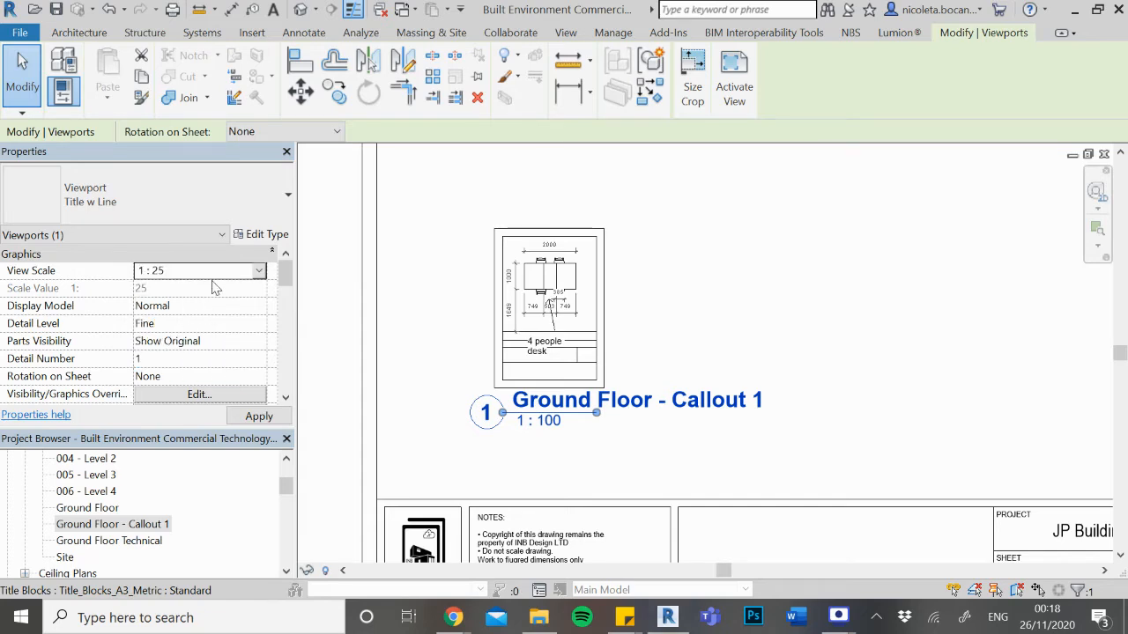
left_click(259, 417)
scroll(586, 432, "down", 4)
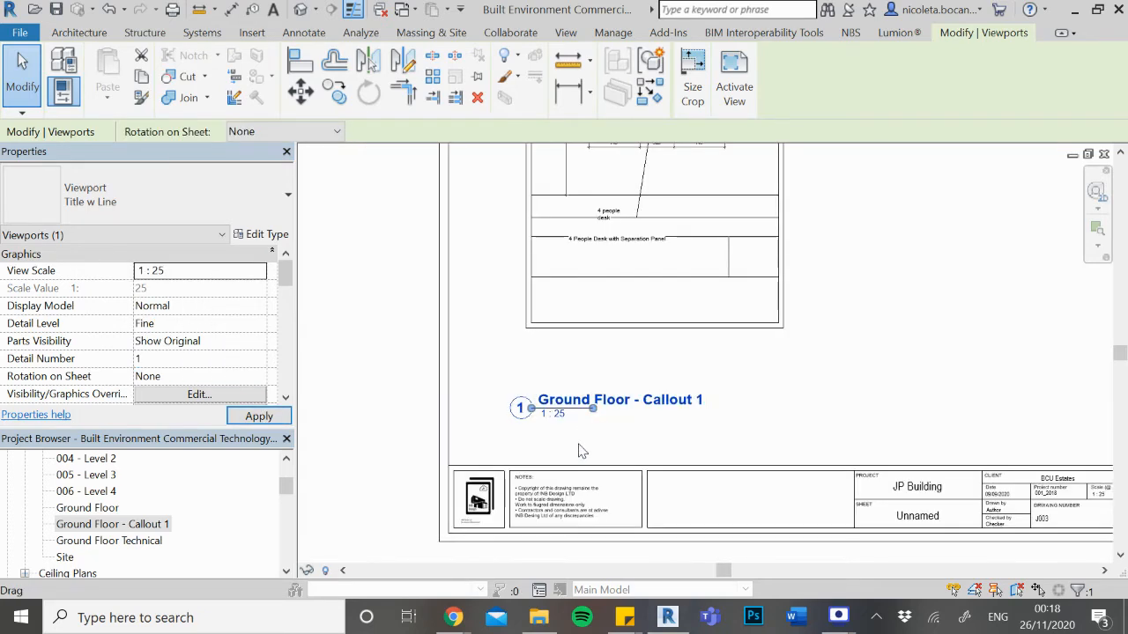
left_click(735, 340)
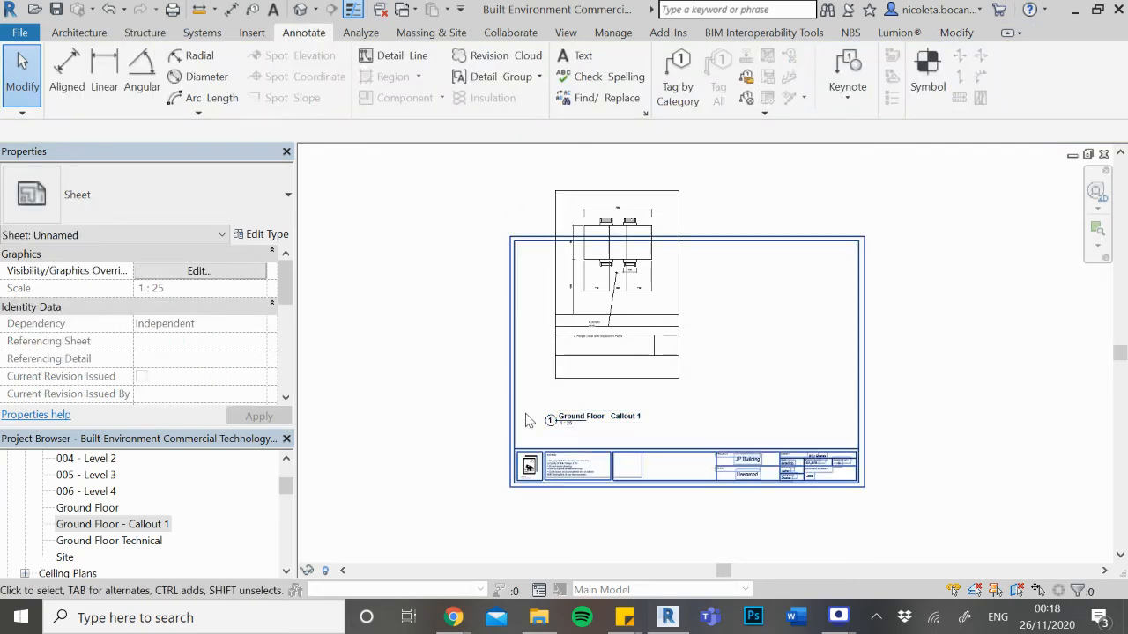
Move the callout viewport down and to the right so its drawing fits inside the sheet frame
left_click(662, 203)
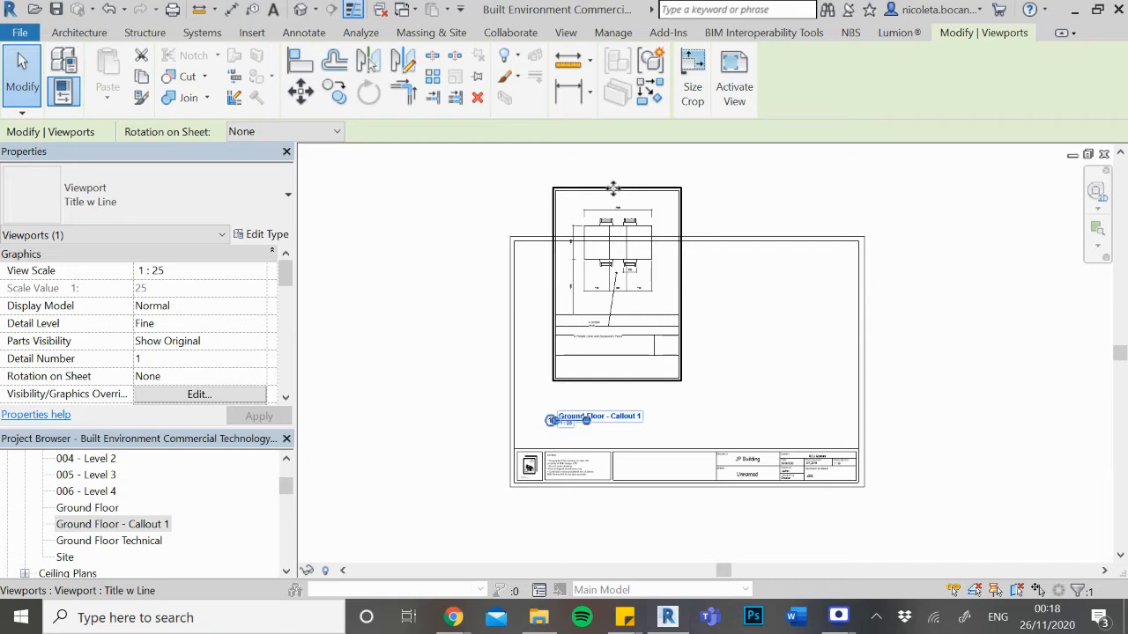
mouse_move(615, 189)
left_mouse_down()
mouse_move(654, 256)
mouse_move(722, 244)
mouse_move(667, 256)
mouse_move(666, 245)
left_mouse_up()
left_click(784, 333)
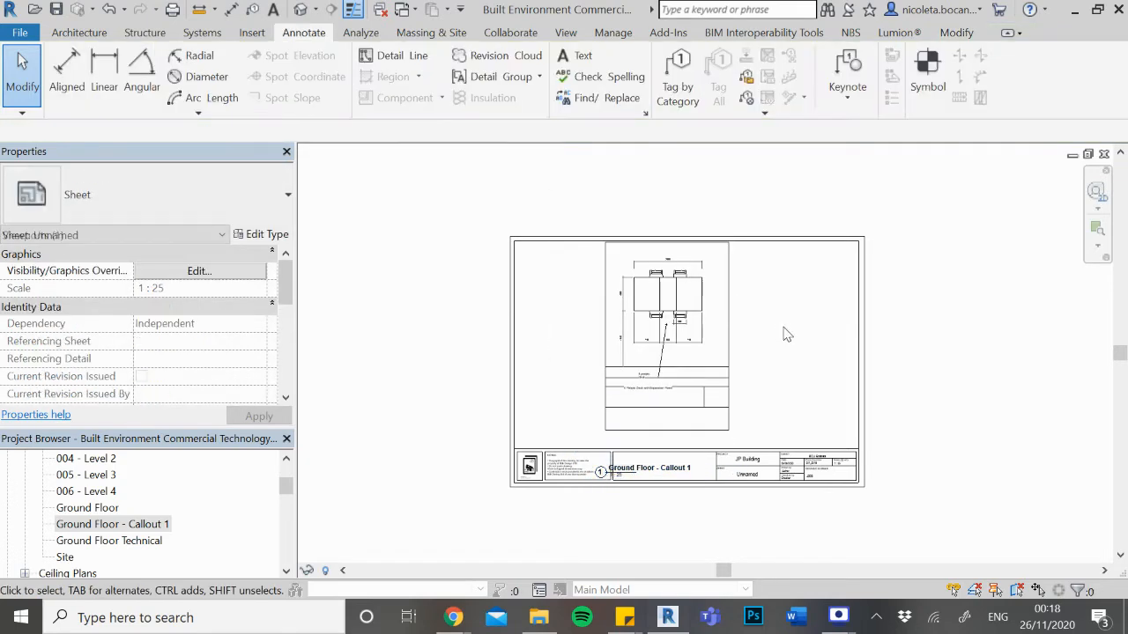
Activate the callout view and tighten its crop, raising the lower edge and lowering the upper edge to just above the 2000 dimension
double_click(720, 339)
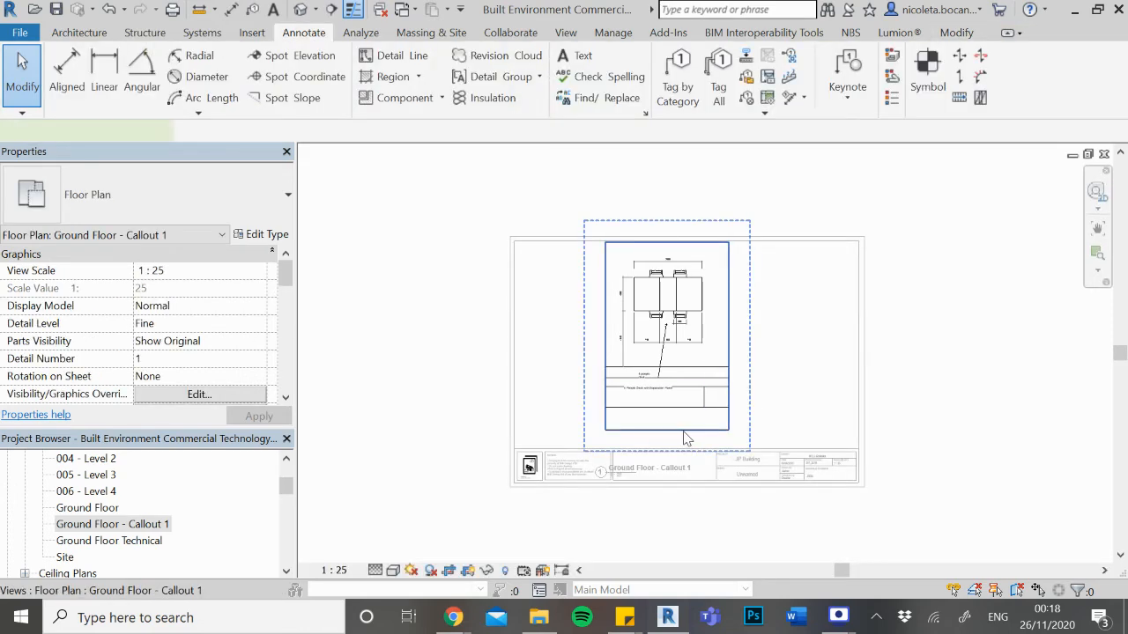
left_click(685, 432)
scroll(674, 436, "up", 2)
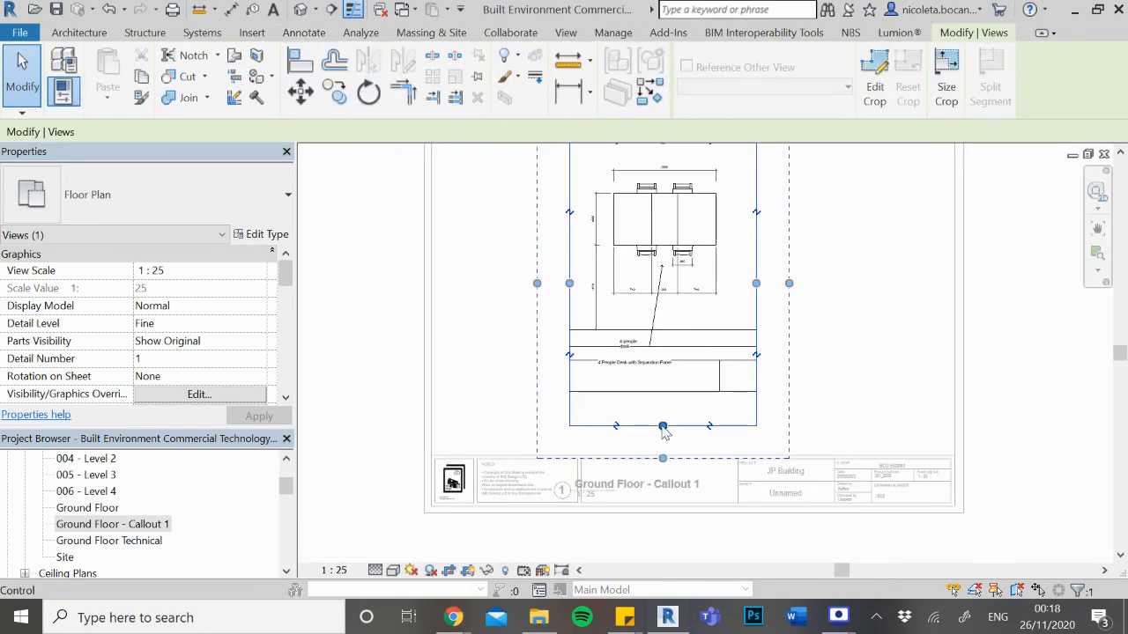
left_click_drag(663, 426, 663, 382)
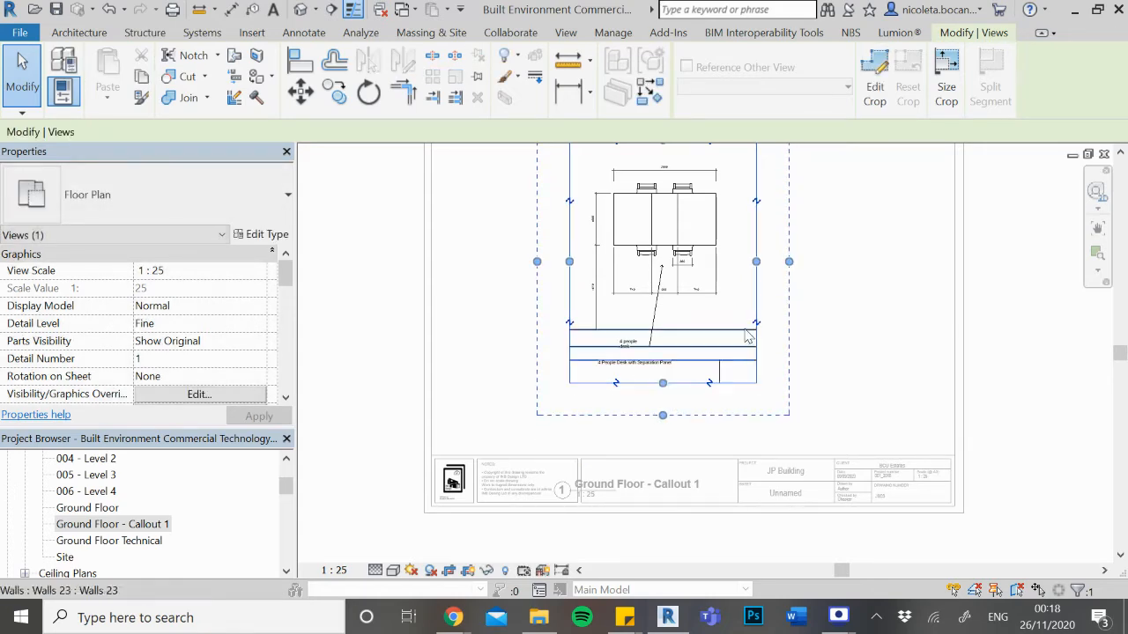
scroll(690, 437, "down", 1)
scroll(675, 184, "up", 4)
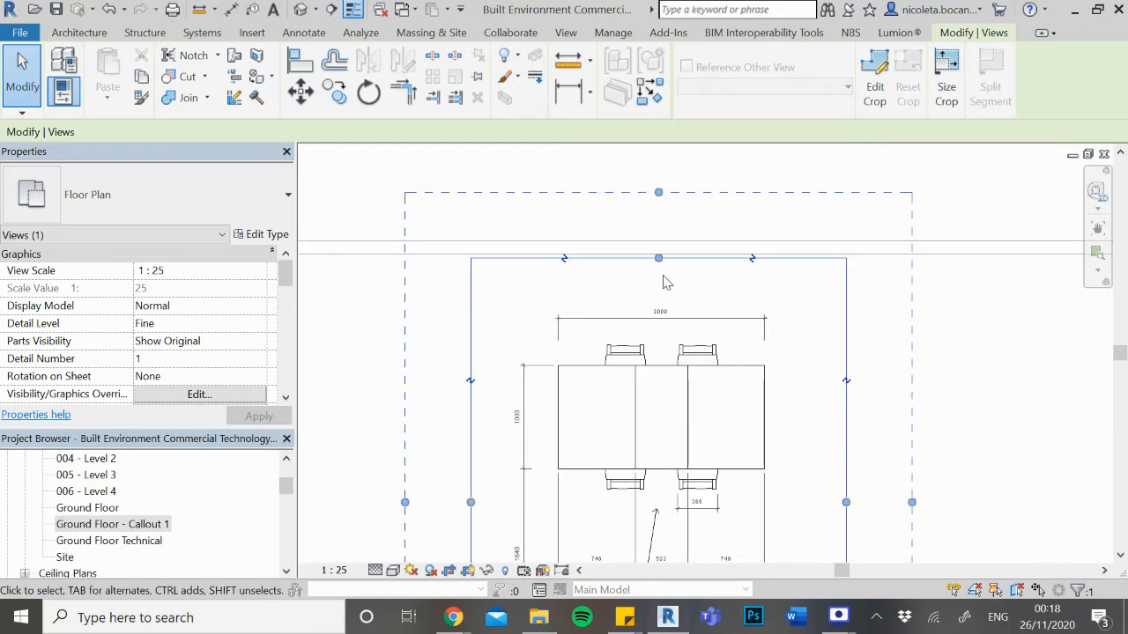
left_click_drag(659, 258, 661, 298)
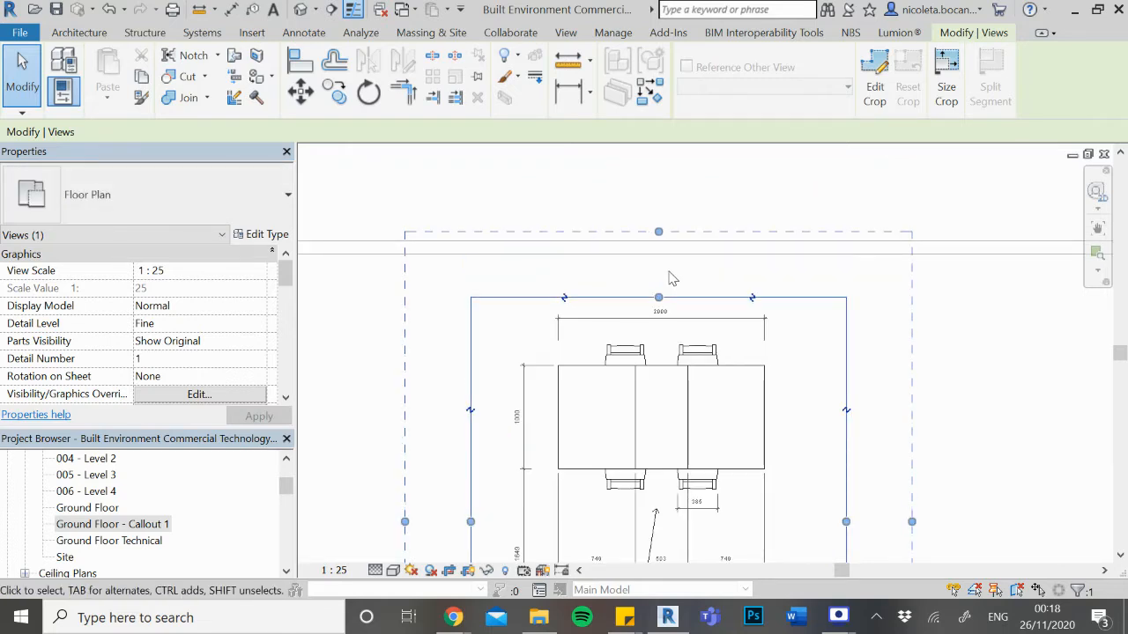
Raise the crop region's lower edge further, to just below the "4 people desk" note
scroll(599, 281, "down", 2)
scroll(643, 482, "down", 1)
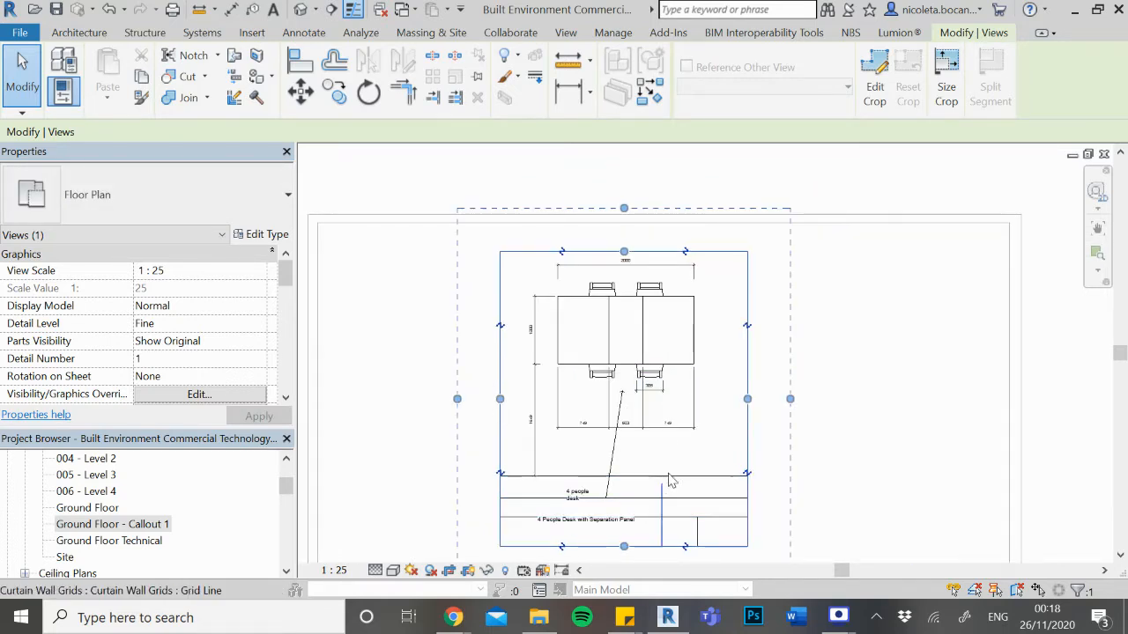
left_click_drag(631, 550, 625, 515)
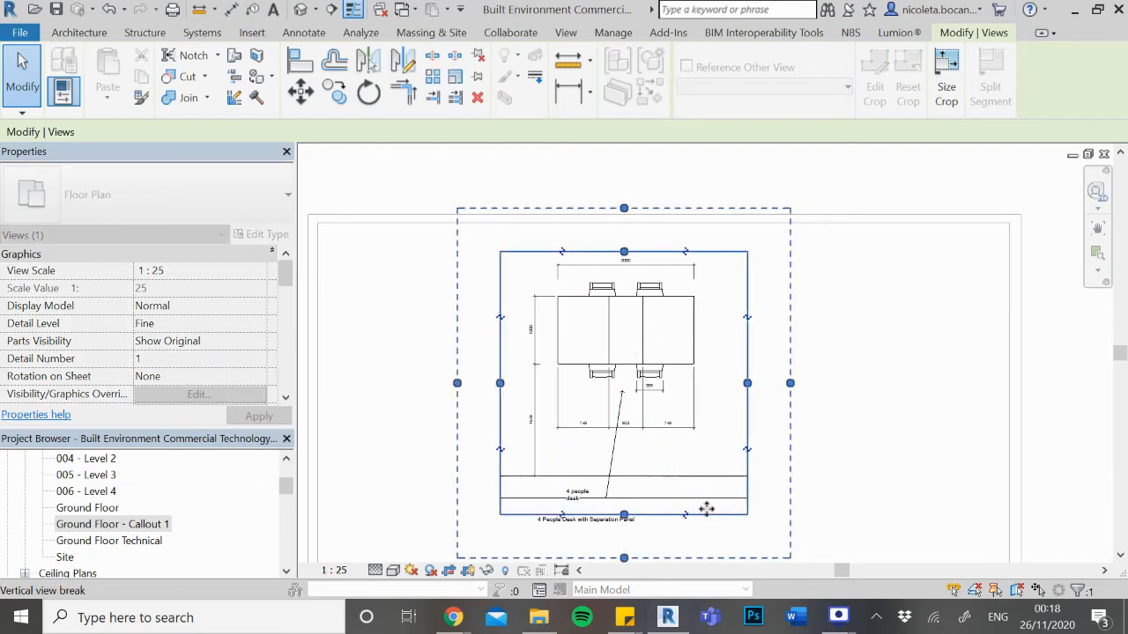
left_click(908, 448)
scroll(581, 343, "down", 2)
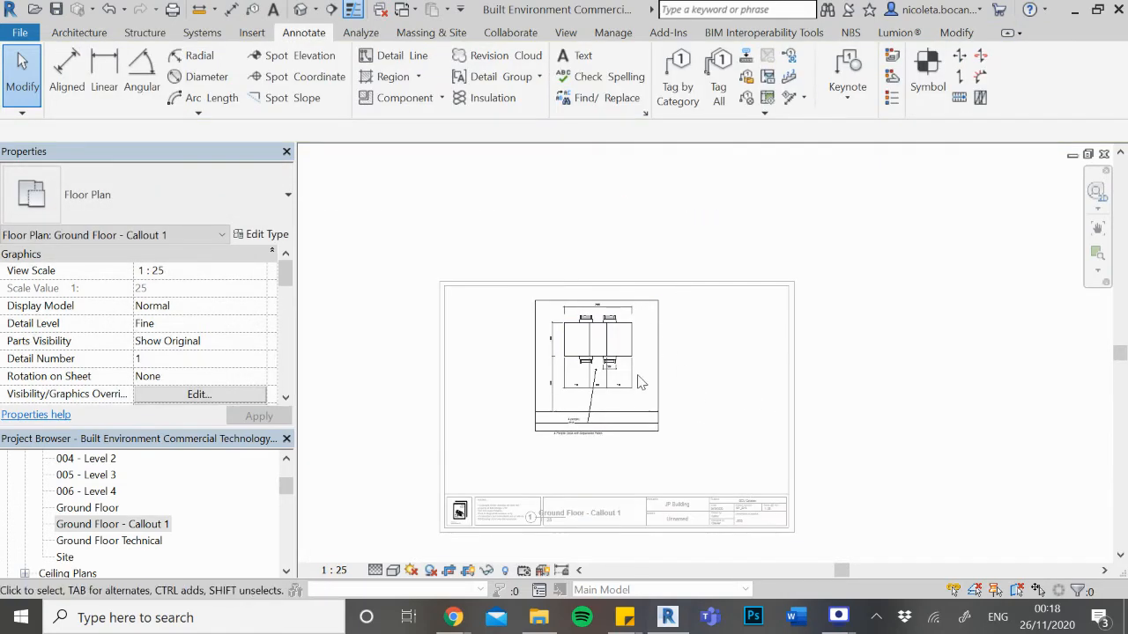
Deactivate the callout view and move its viewport to the left side of the sheet
left_click(643, 380)
left_click(662, 351)
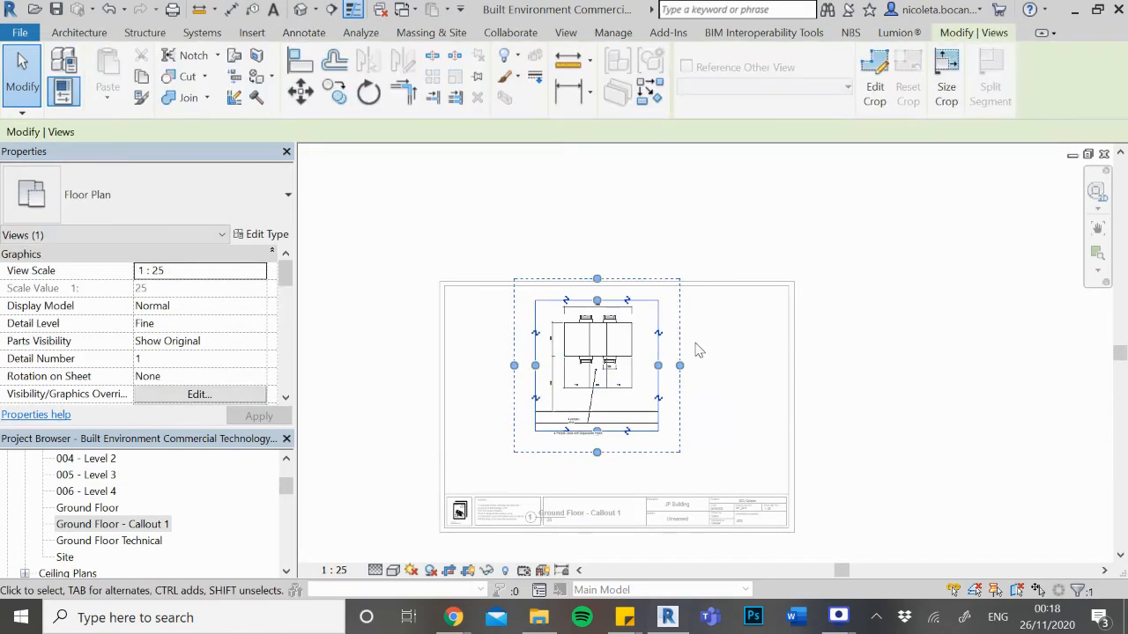
left_click(697, 365)
left_click(674, 370)
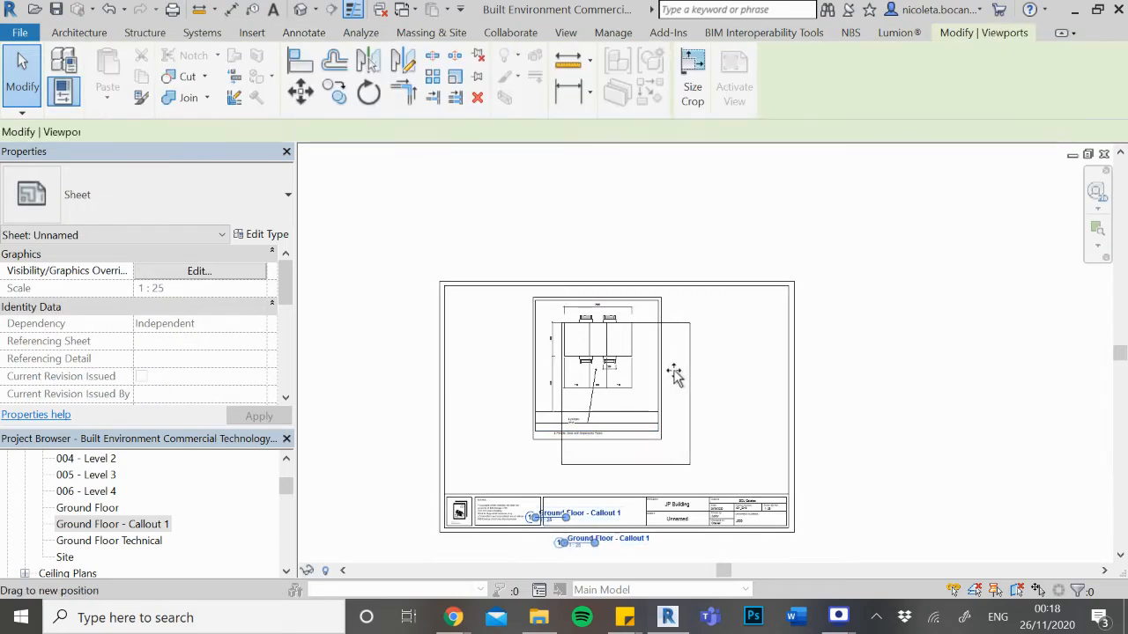
mouse_move(626, 357)
left_mouse_down()
mouse_move(597, 371)
mouse_move(637, 247)
mouse_move(599, 373)
mouse_move(629, 345)
mouse_move(639, 254)
mouse_move(617, 343)
mouse_move(670, 370)
mouse_move(592, 357)
left_mouse_up()
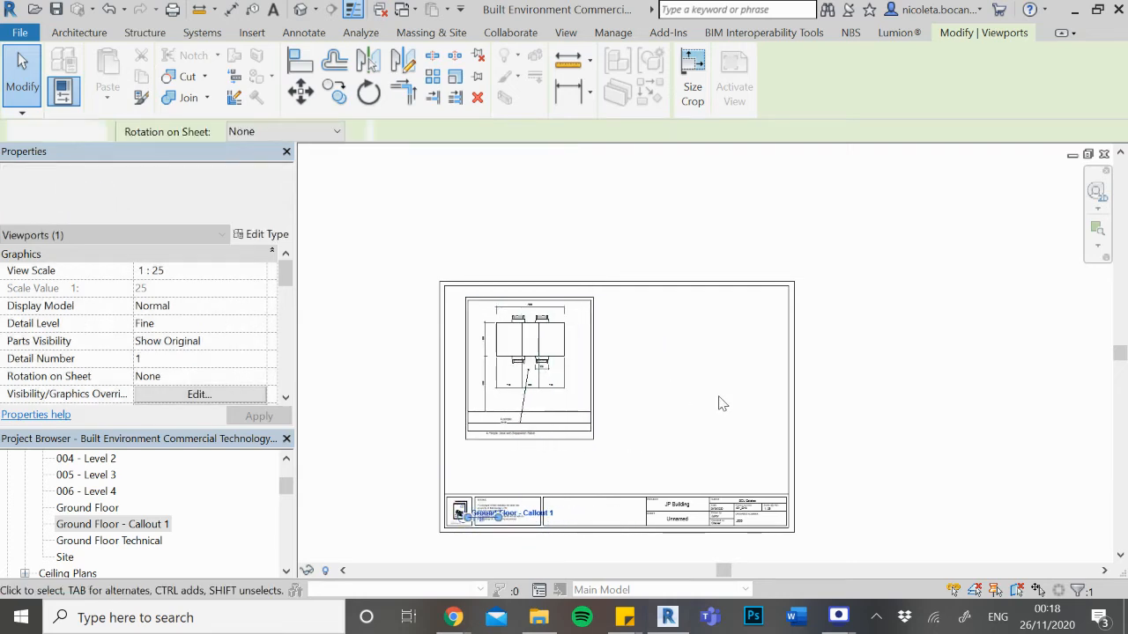
left_click(718, 401)
Move the viewport title up from the title block to just below the callout viewport's lower edge
scroll(511, 517, "up", 3)
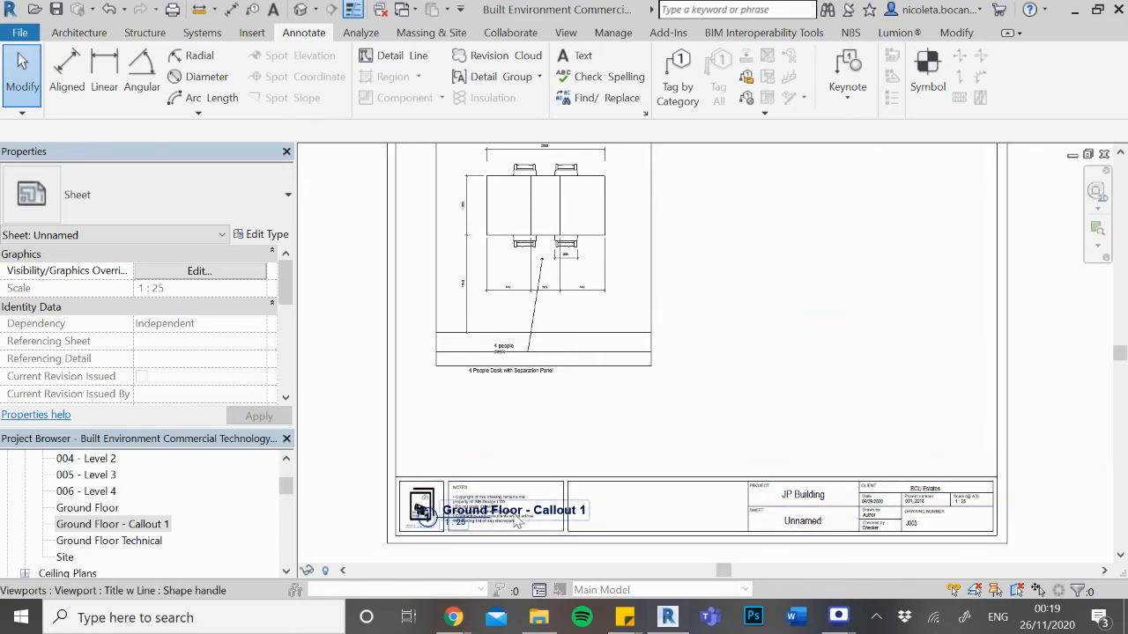
left_click(445, 526)
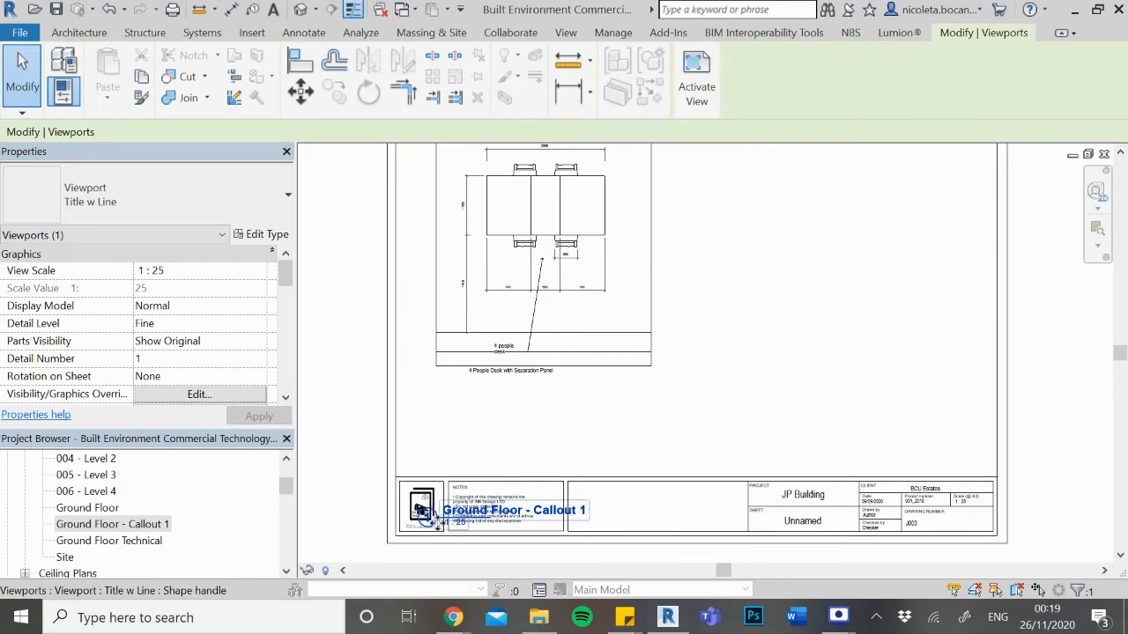
left_click_drag(424, 511, 451, 414)
left_click(745, 382)
scroll(536, 443, "down", 2)
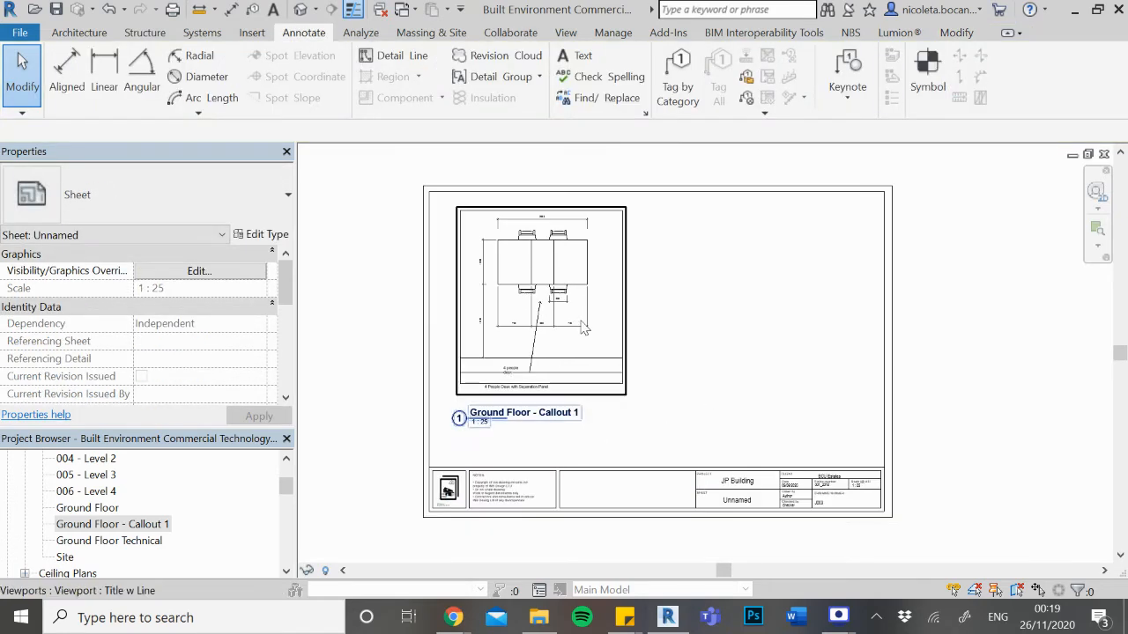
Move the callout viewport with its title to the centre of the sheet
mouse_move(607, 333)
left_mouse_down()
mouse_move(652, 348)
mouse_move(607, 362)
mouse_move(751, 355)
left_mouse_up()
left_click(747, 362)
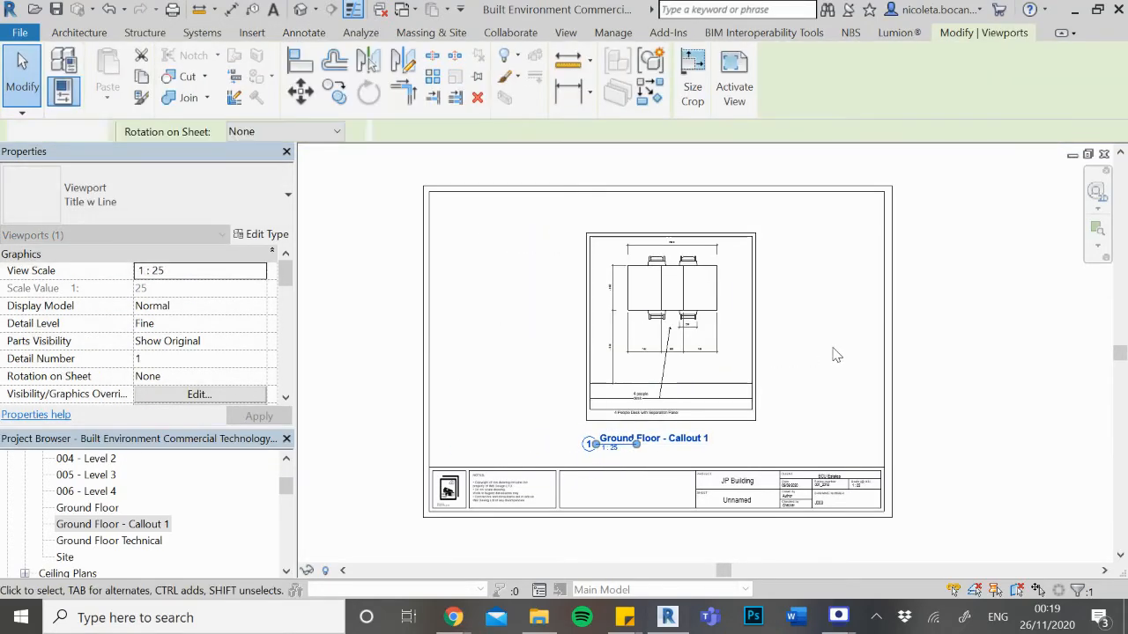
left_click(836, 355)
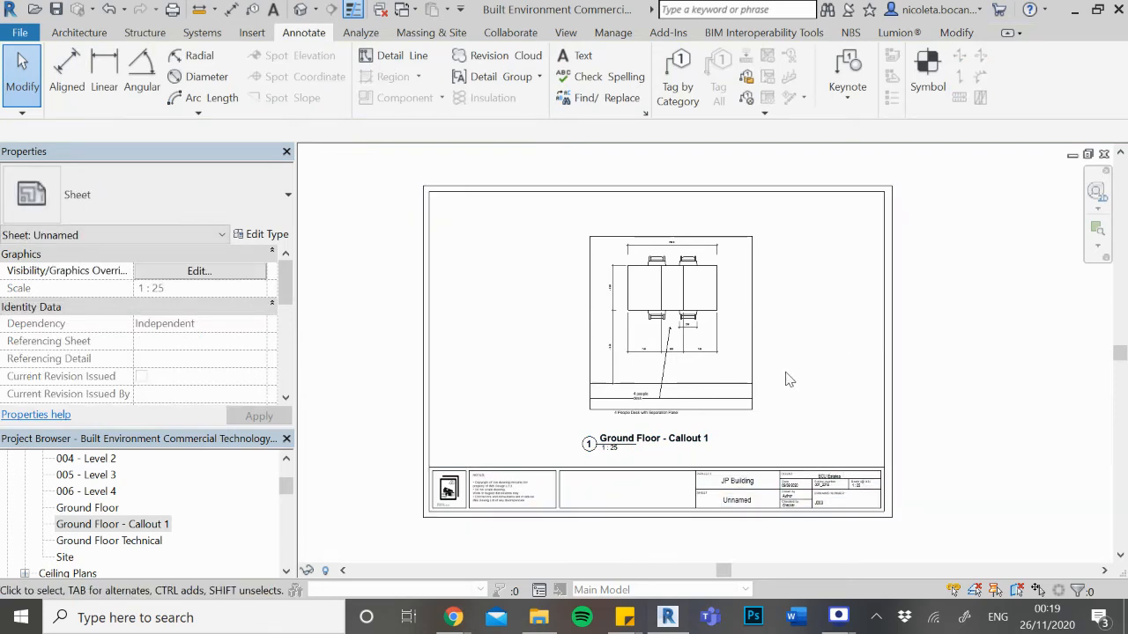
Activate the callout view and duplicate the dimension type of the three-segment string below the table as Diagonal - 4mm
scroll(541, 361, "down", 2)
scroll(599, 354, "up", 3)
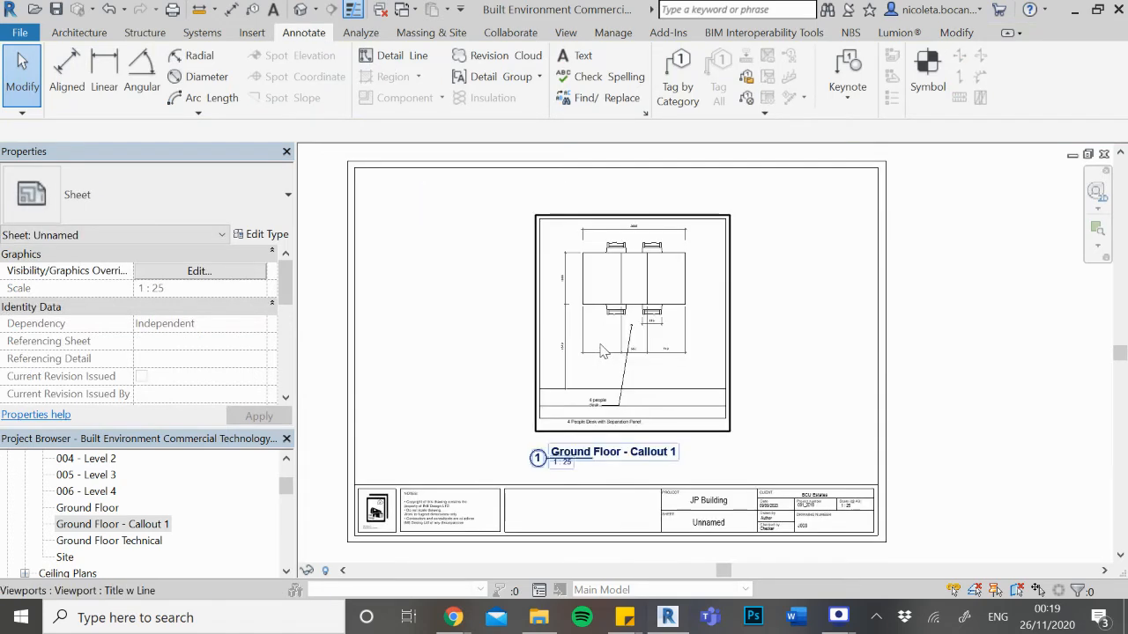
scroll(643, 366, "up", 4)
scroll(621, 385, "down", 2)
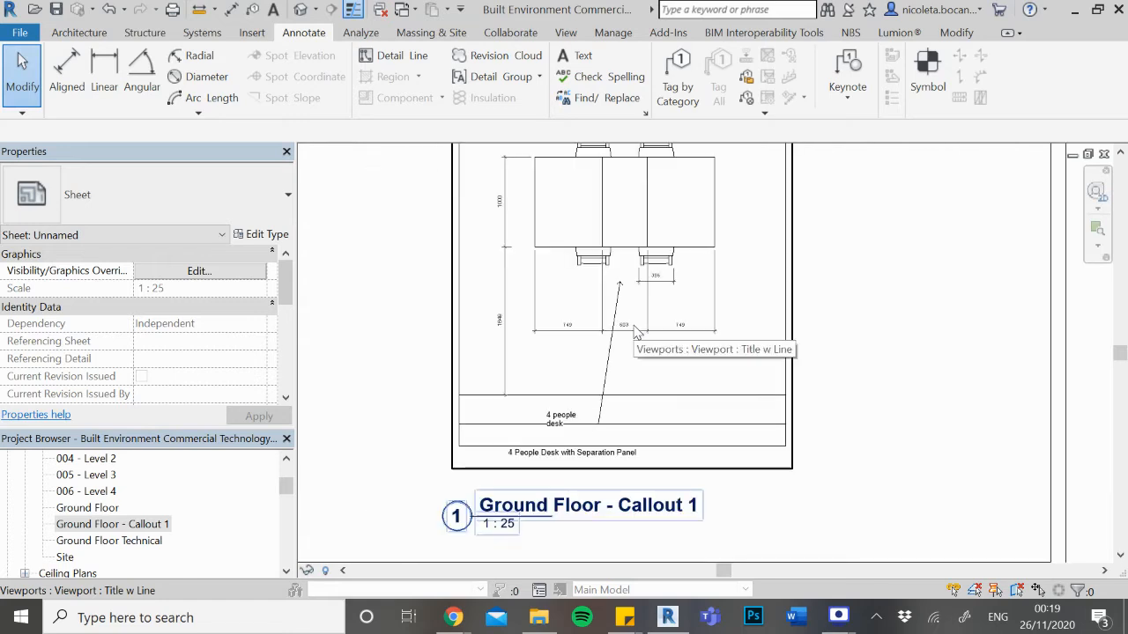
scroll(621, 385, "down", 3)
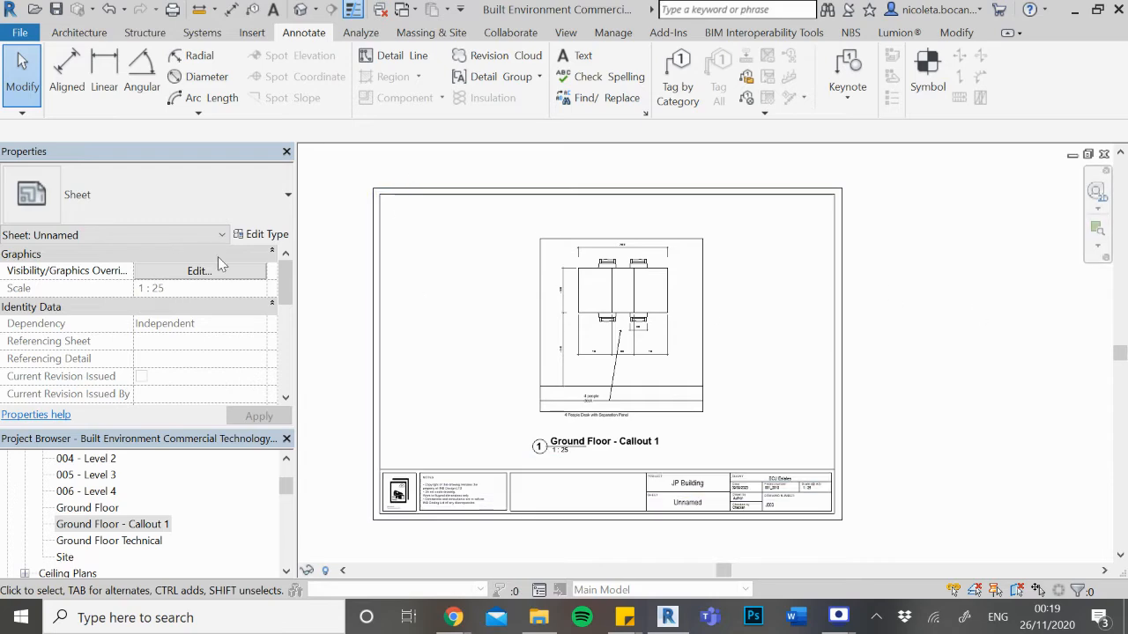
scroll(692, 312, "up", 2)
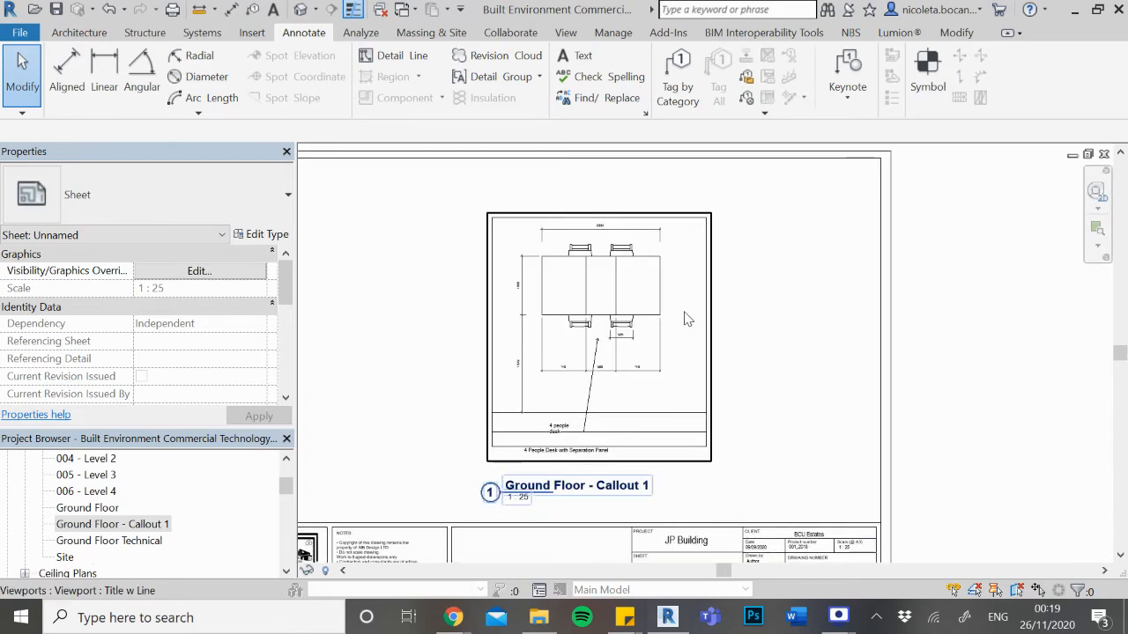
double_click(682, 318)
scroll(638, 356, "up", 3)
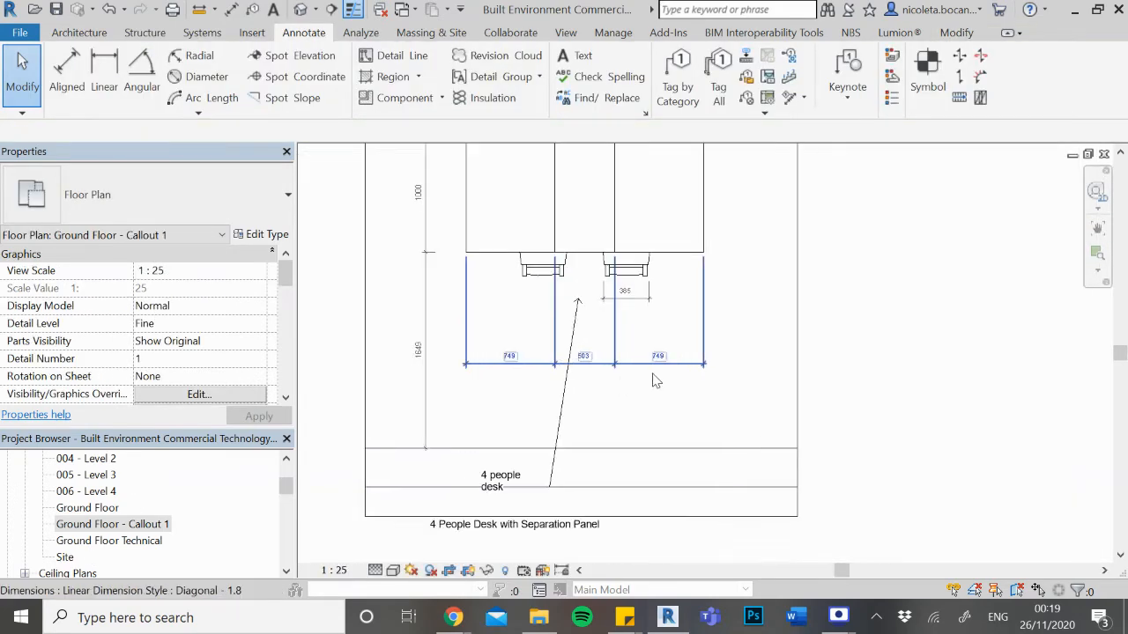
left_click(692, 369)
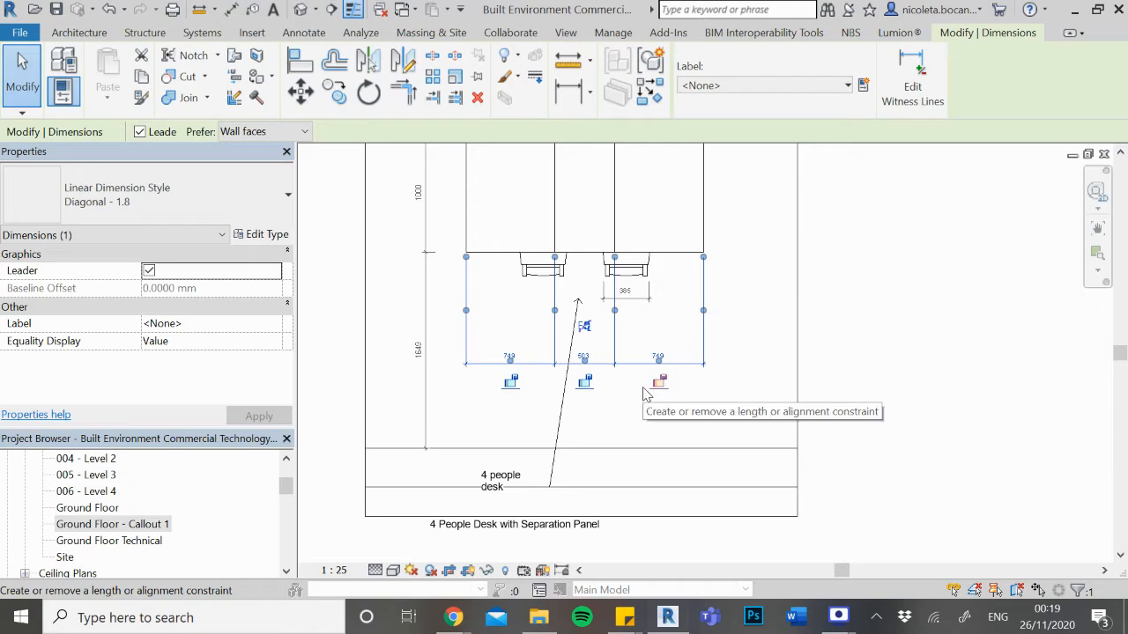
left_click(261, 236)
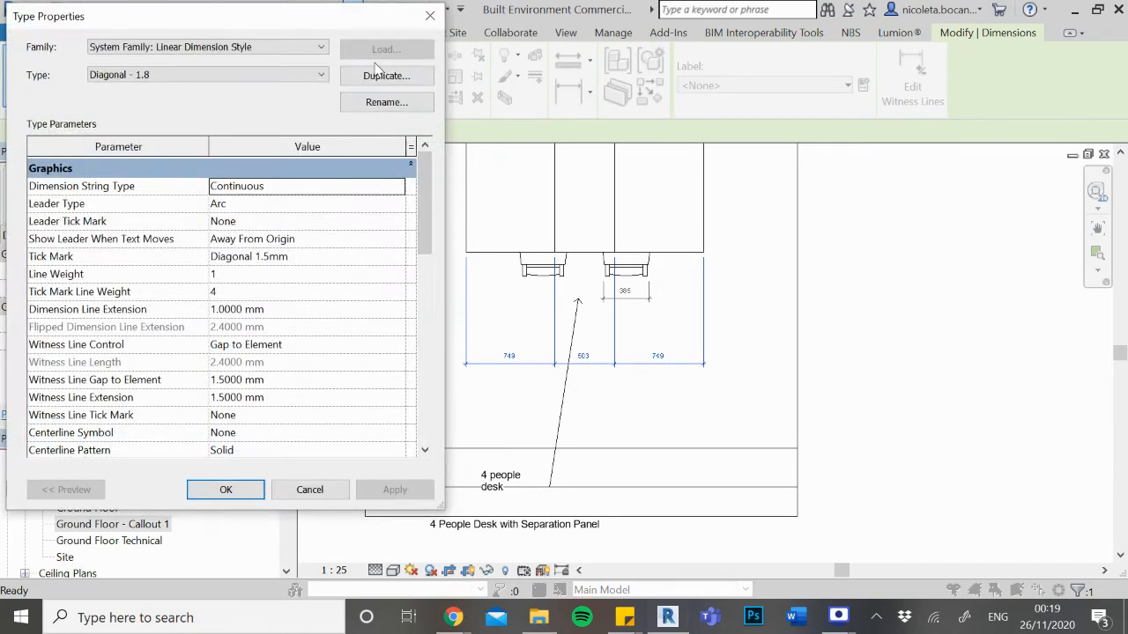
left_click(377, 76)
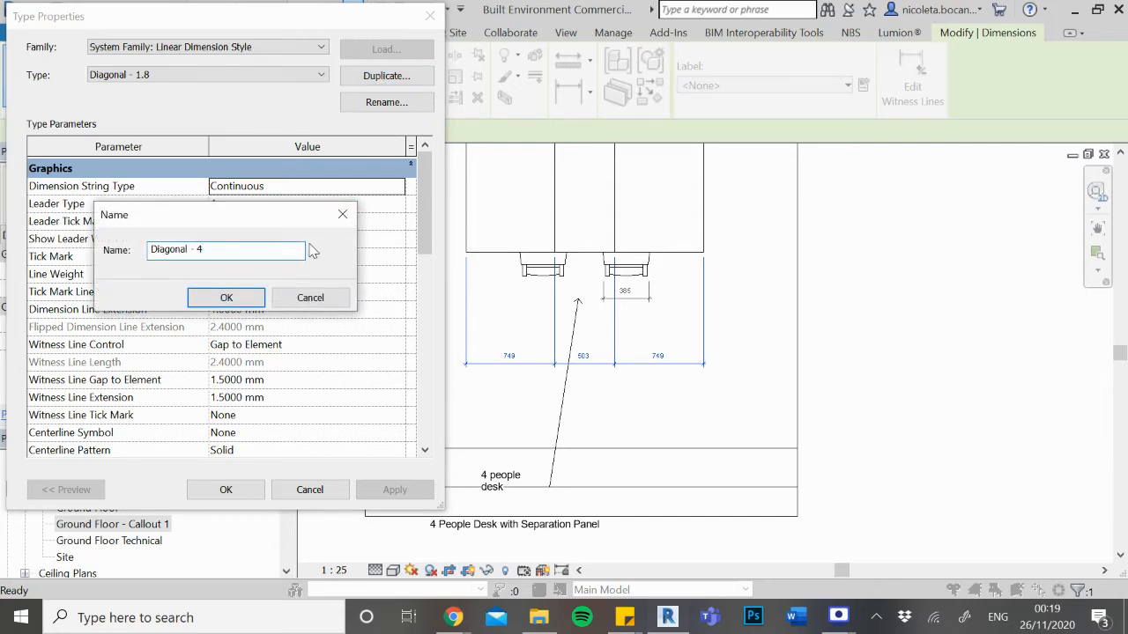
left_click(218, 294)
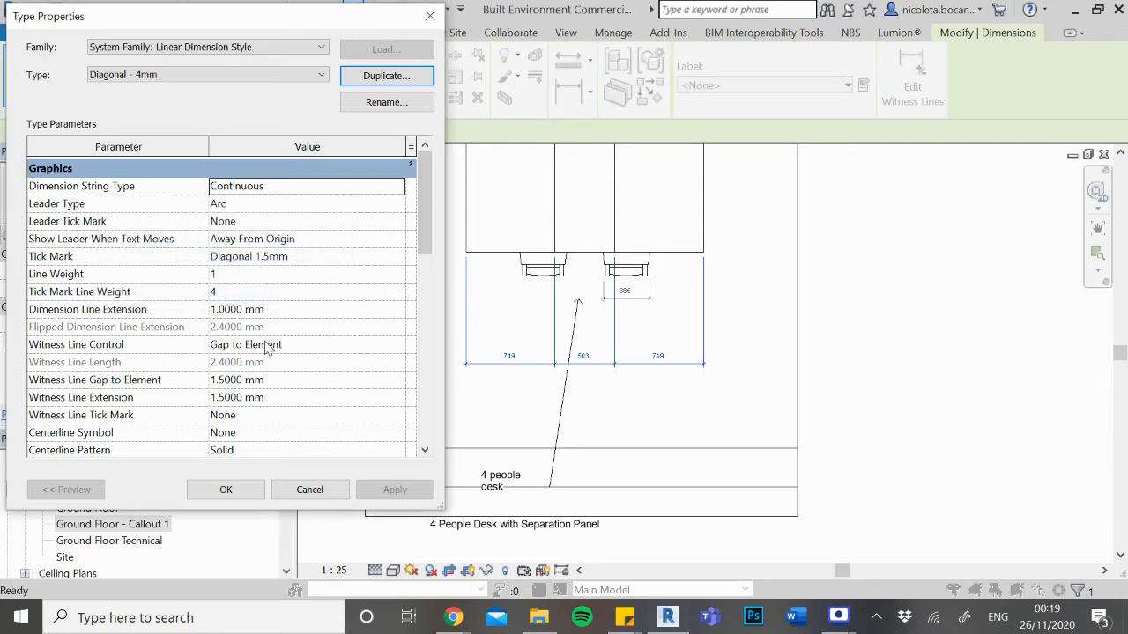
Set the text size of the Diagonal - 4mm dimension type to 4 mm and apply it
scroll(264, 349, "down", 6)
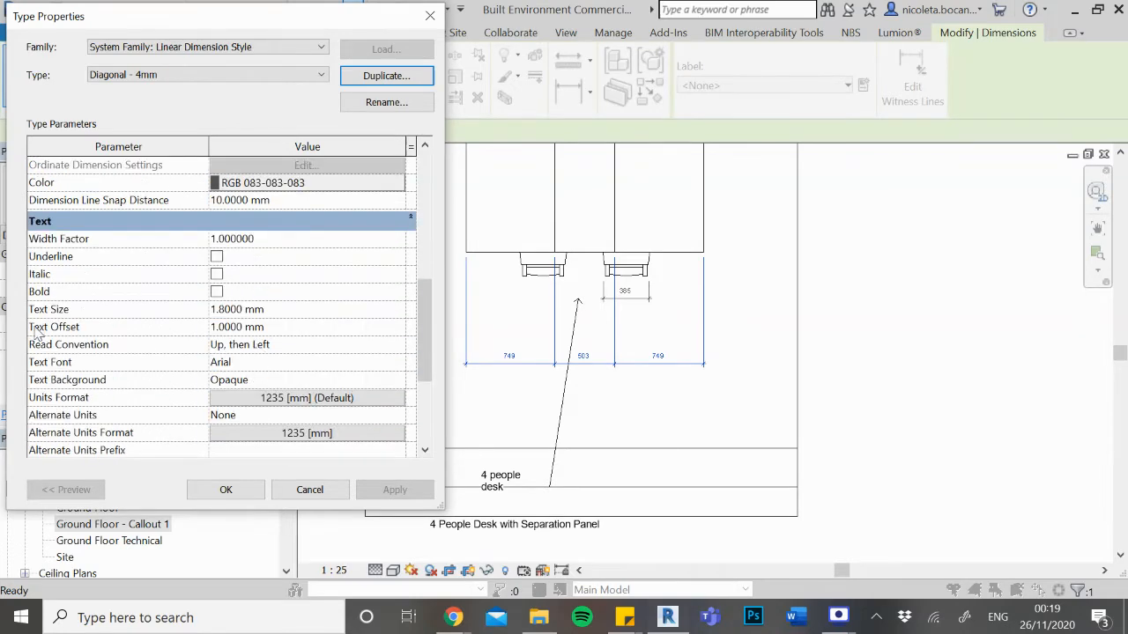
left_click(222, 310)
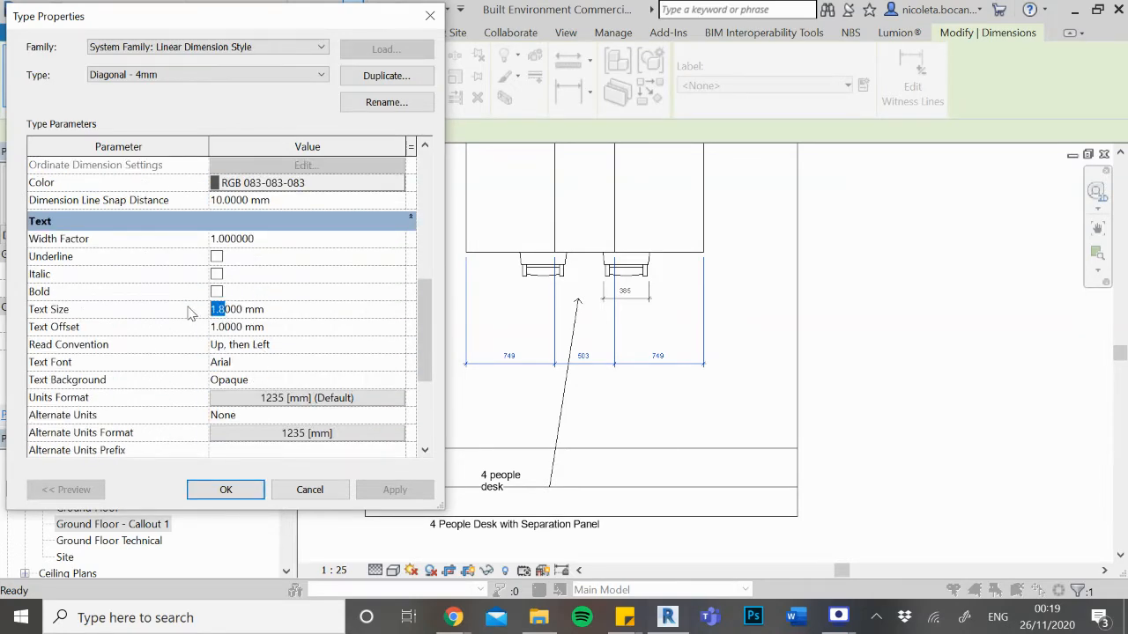
type("4")
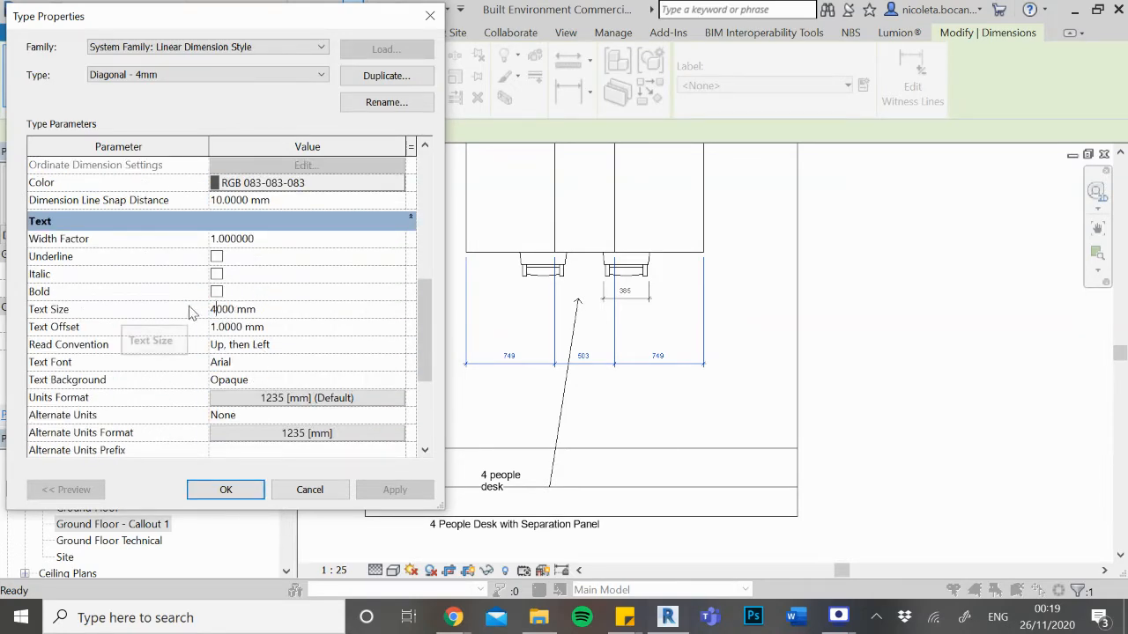
left_click(225, 490)
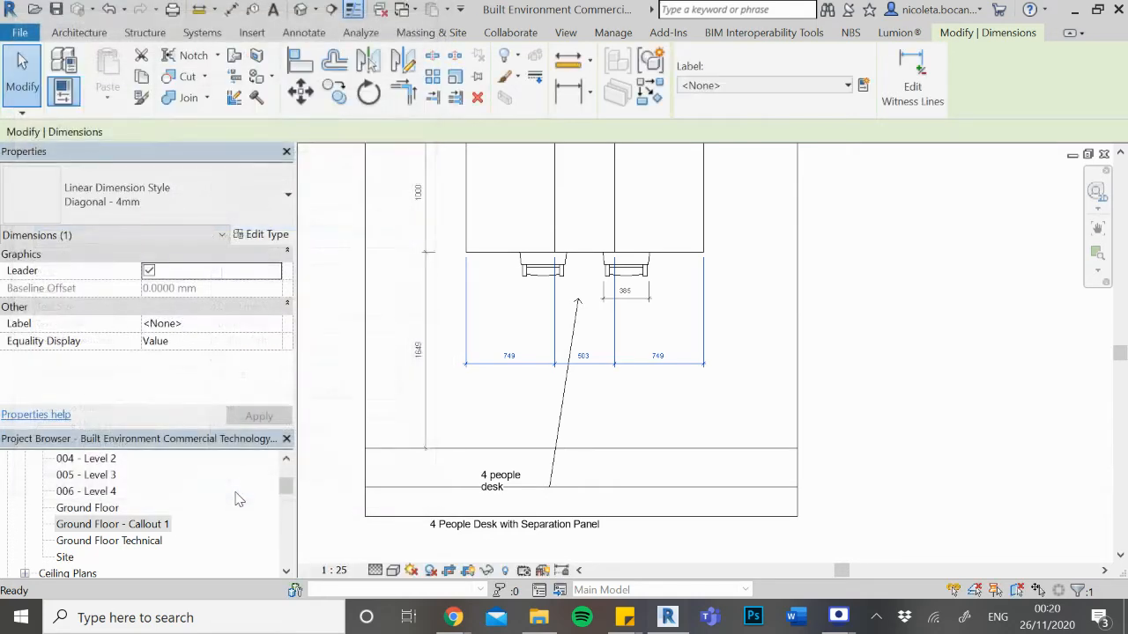
left_click(765, 411)
Change the overall width dimension above the table and the vertical dimension string beside it to Diagonal - 4mm
scroll(749, 413, "down", 1)
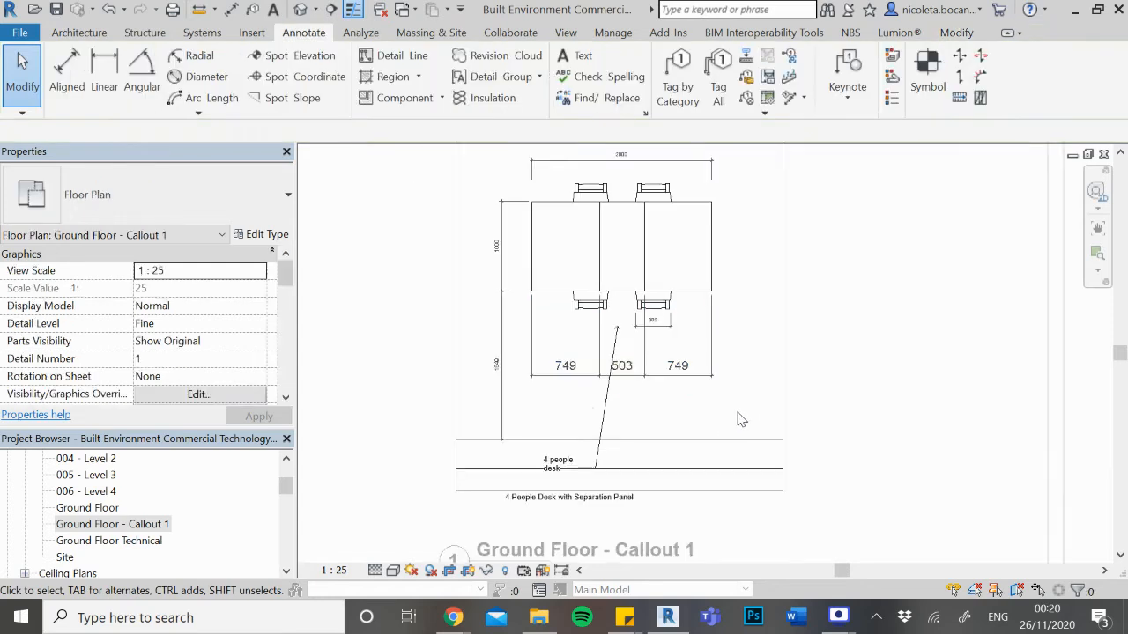
left_click(536, 177, "ctrl")
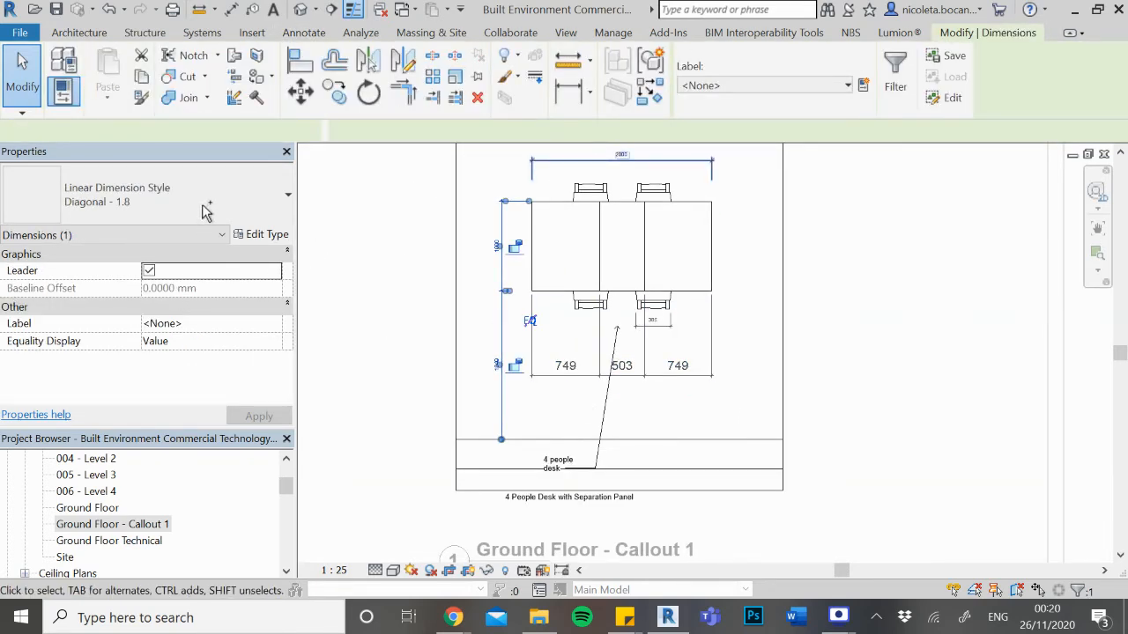
left_click(204, 209)
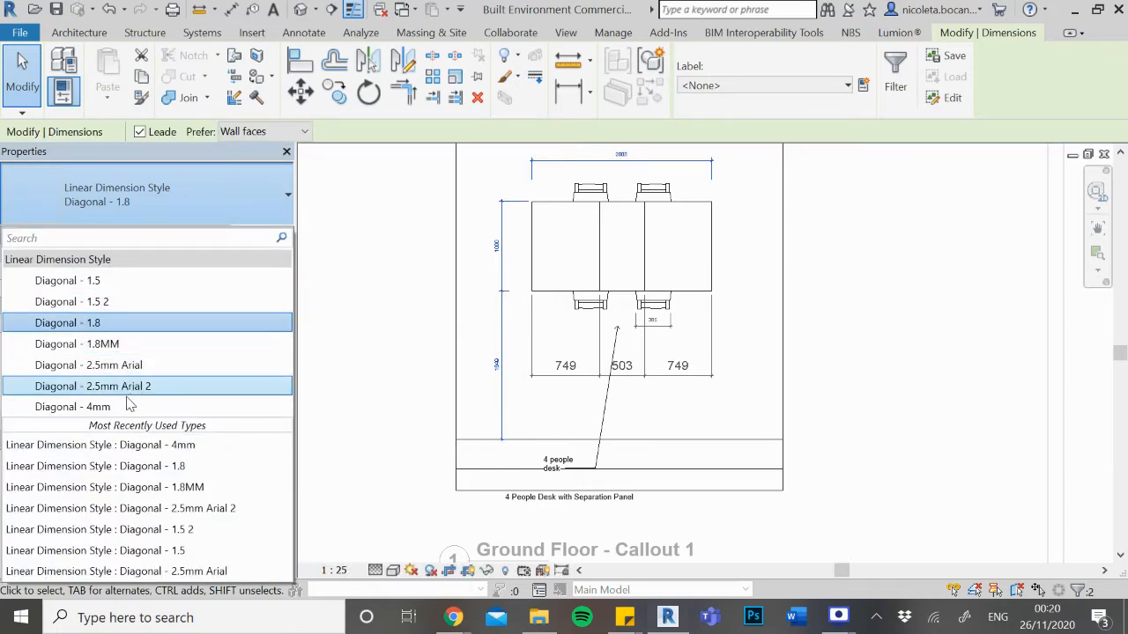
left_click(130, 405)
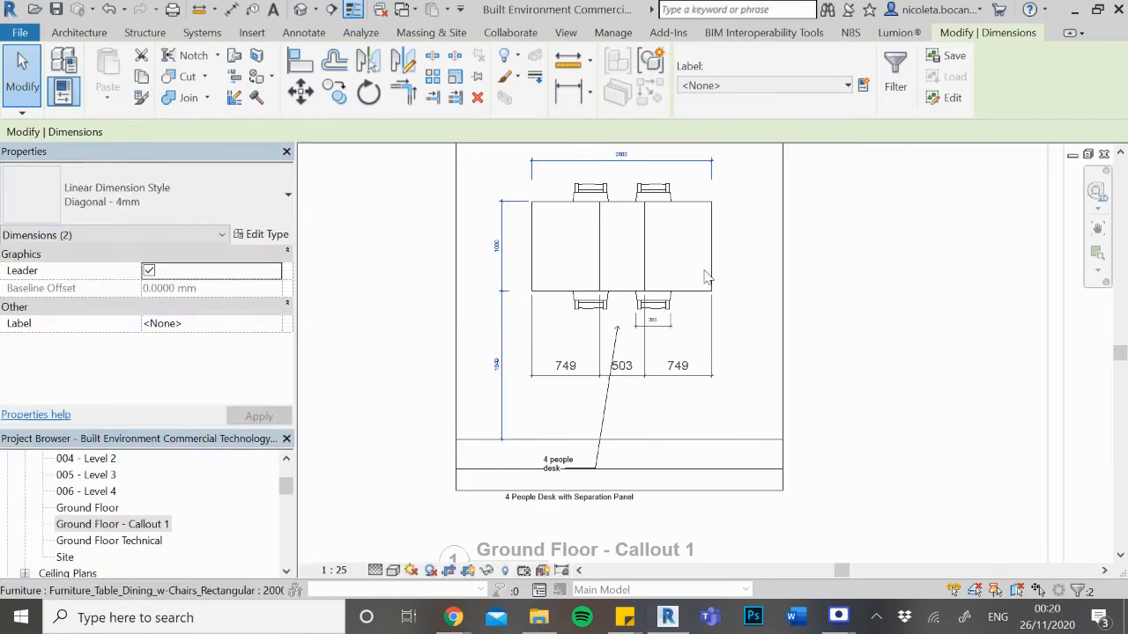
Try the 7mm Arial text type on the "4 people desk" leader note
left_click(602, 421)
left_click(222, 193)
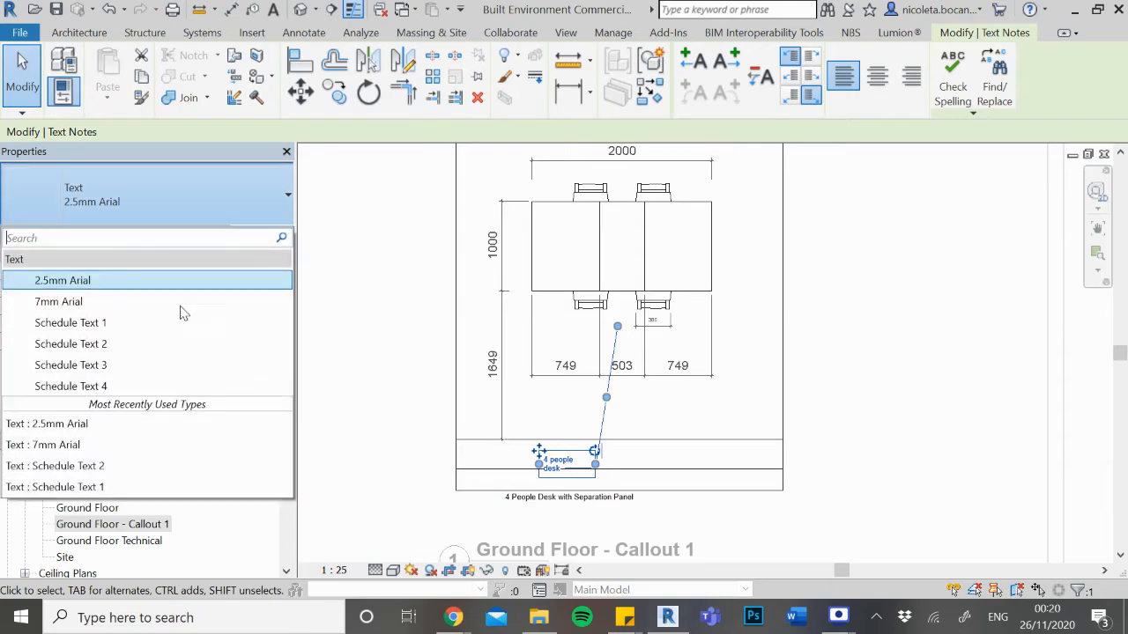
left_click(145, 304)
scroll(569, 295, "down", 2)
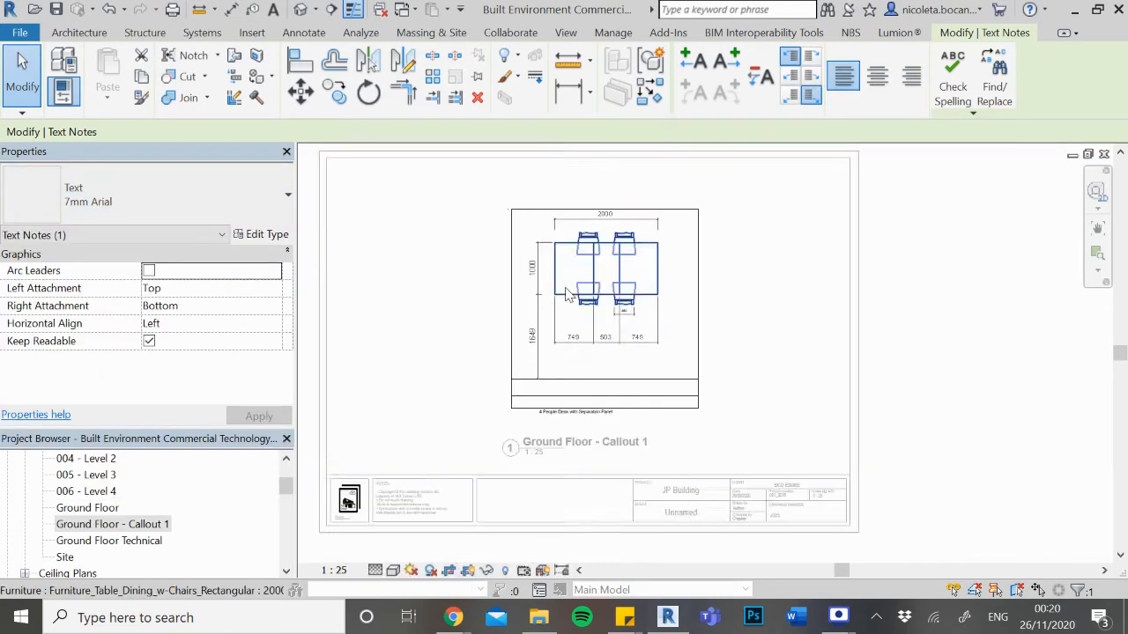
scroll(568, 295, "down", 1)
double_click(583, 353)
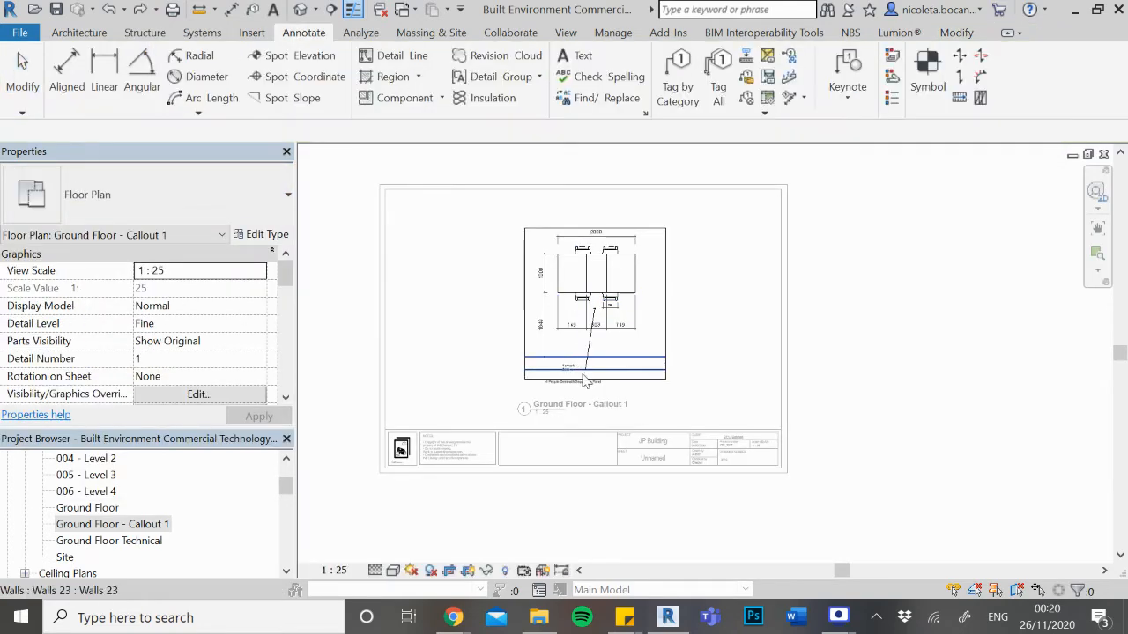
Try the 7mm Arial text type on the "4 People Desk with Separation Panel" note
scroll(599, 326, "up", 3)
left_click(558, 399)
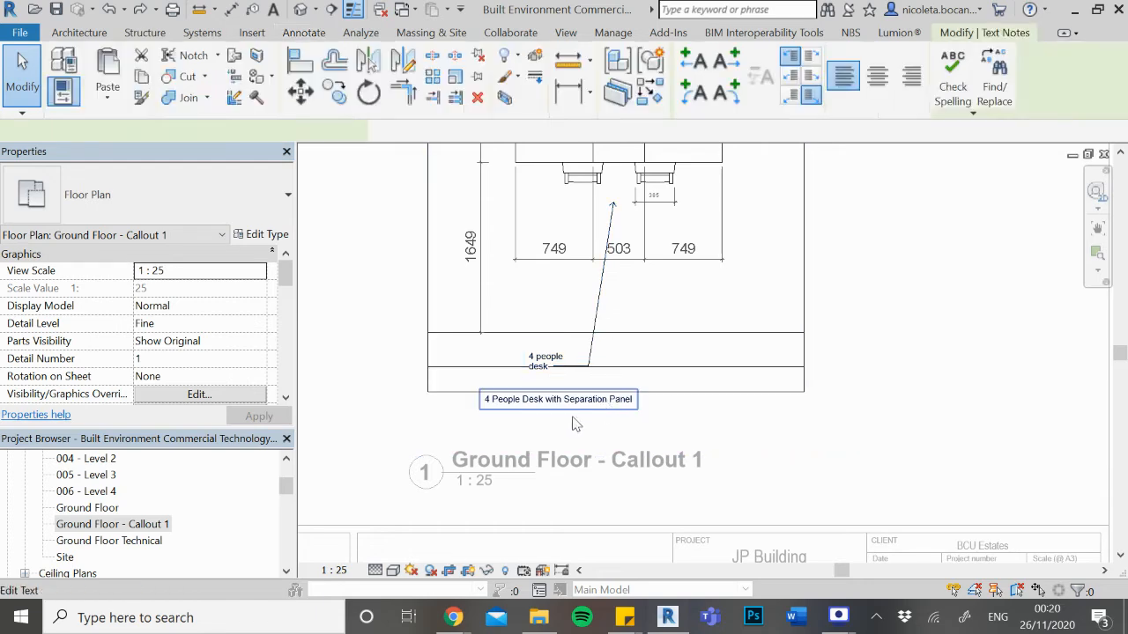
left_click(219, 209)
left_click(103, 307)
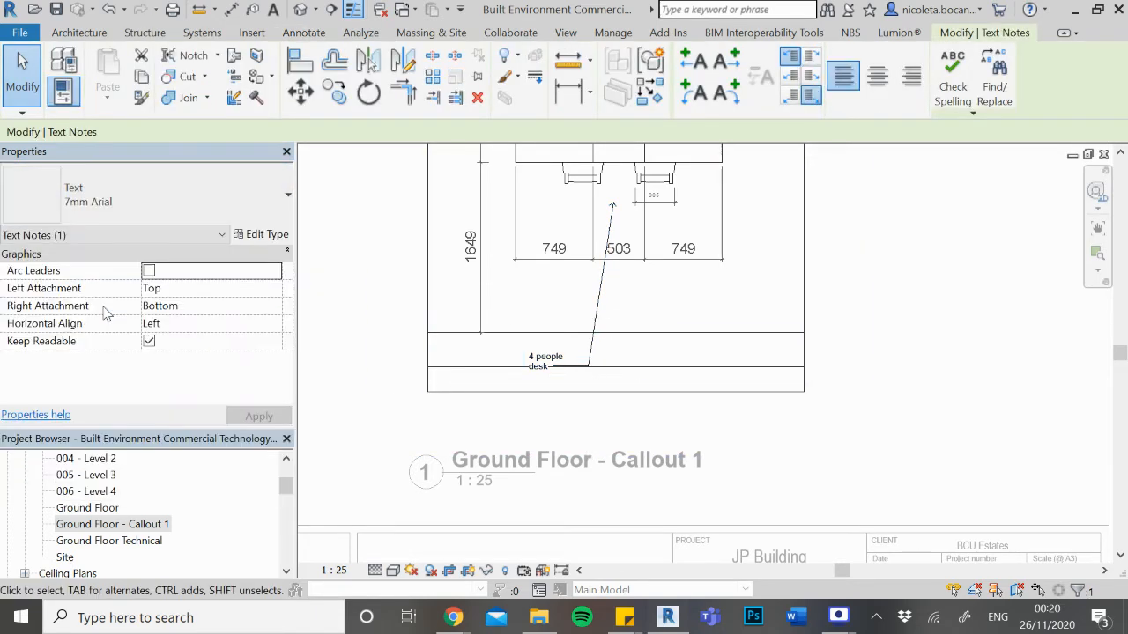
left_click(703, 432)
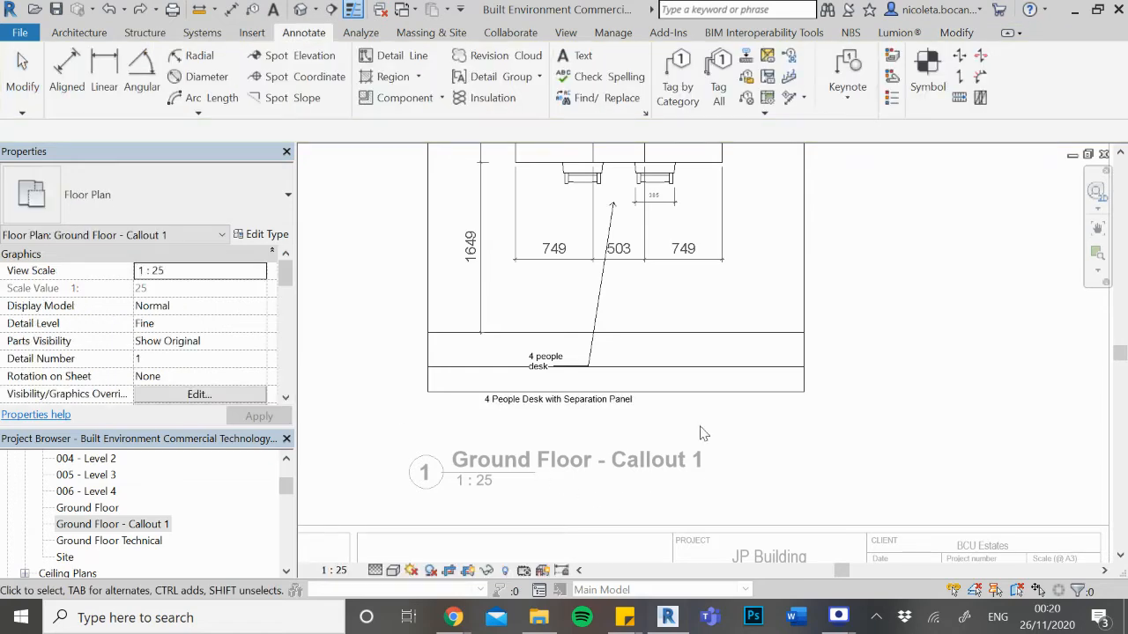
Duplicate the "4 people desk" note's text type as 5mm Arial and set its text size to 5 mm
left_click(582, 301)
left_click(254, 236)
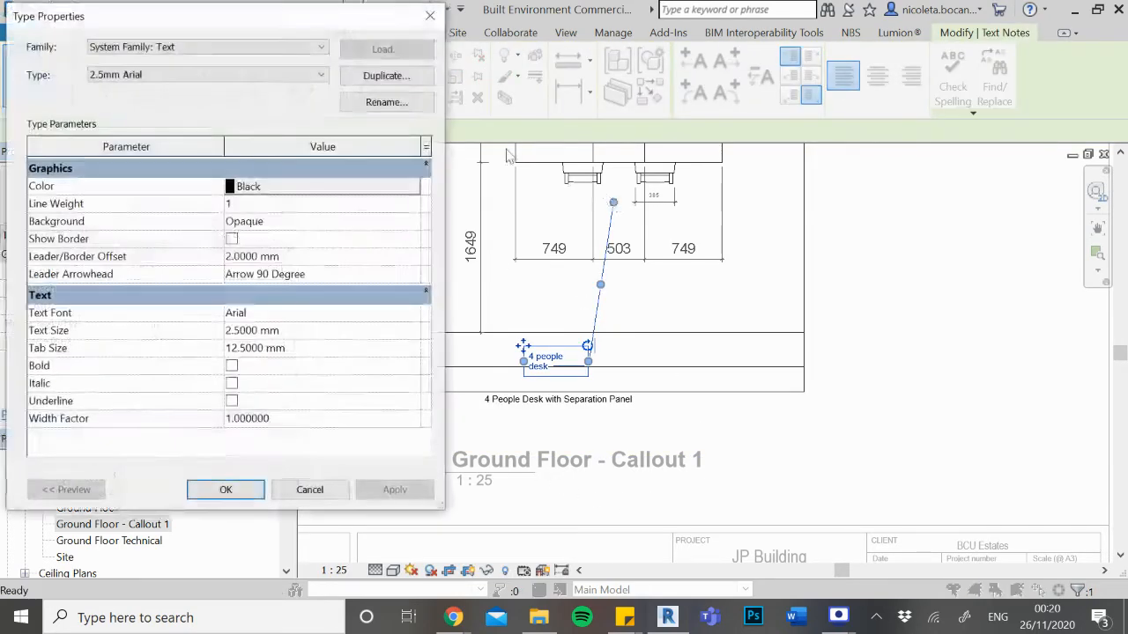
left_click(404, 75)
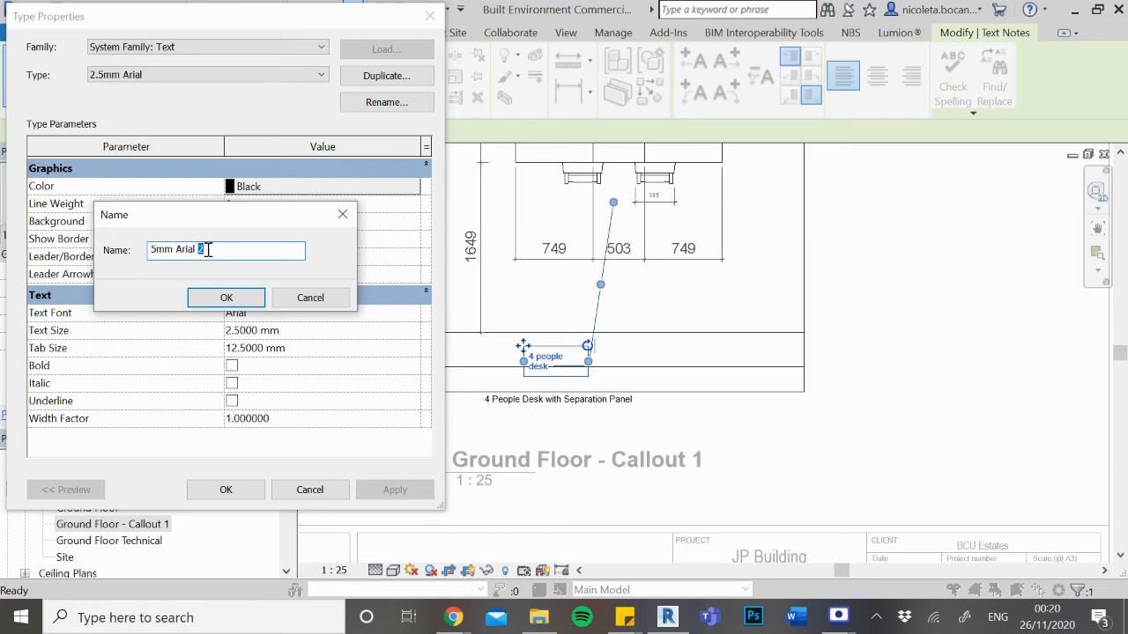
left_click(238, 301)
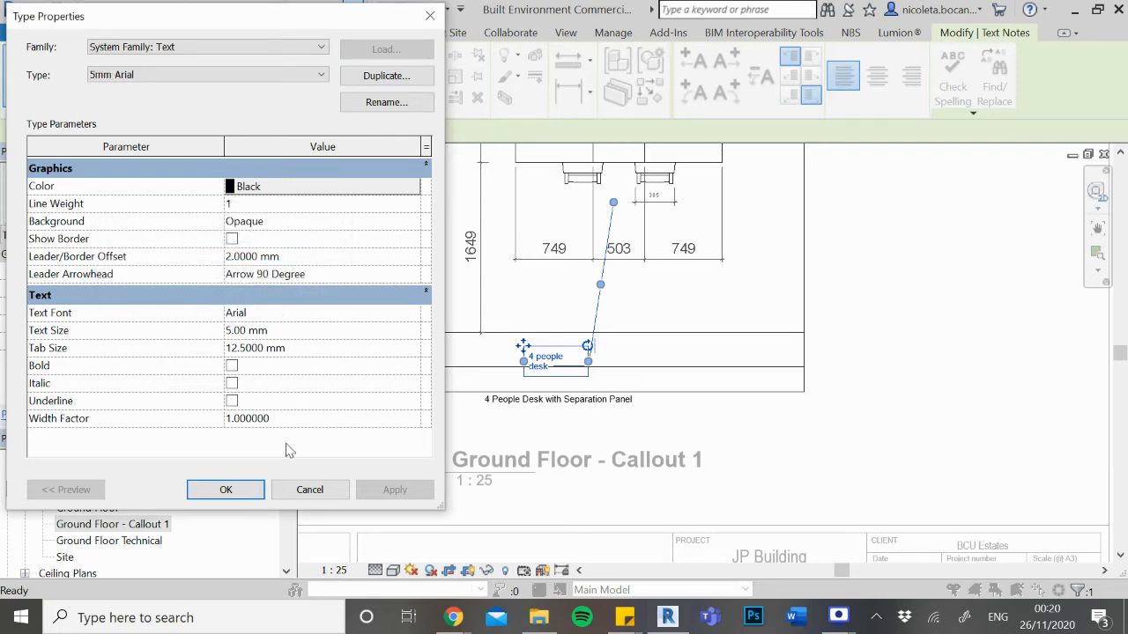
left_click(249, 496)
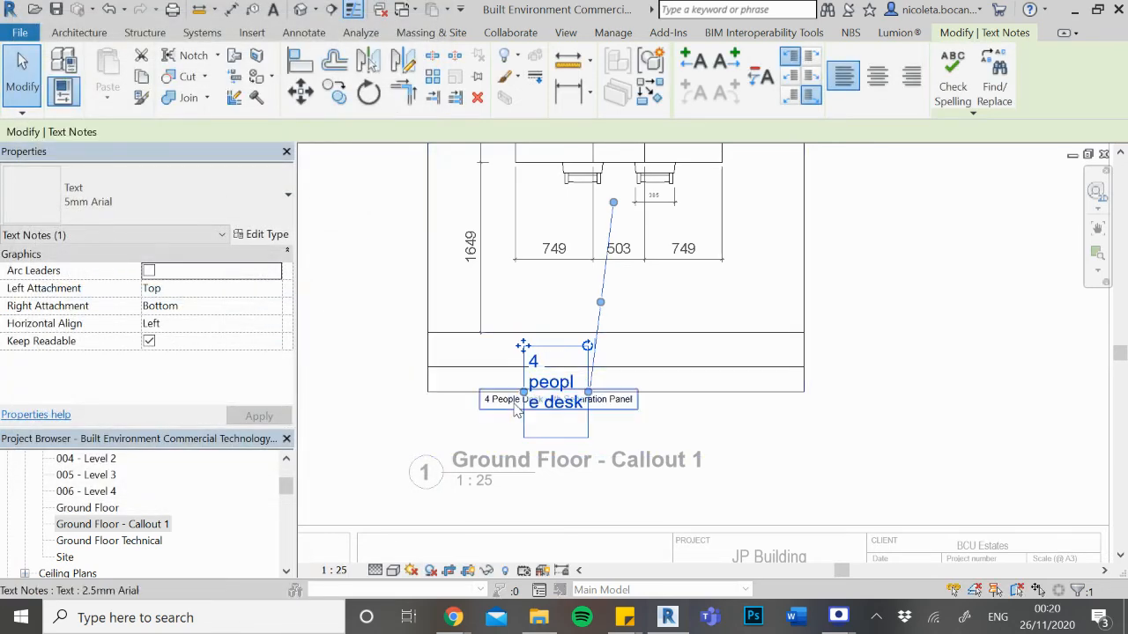
Widen the "4 people desk" note to fit one line and move it up above the wall lines
left_click_drag(452, 384, 455, 385)
left_click_drag(438, 346, 481, 306)
Move the "4 People Desk with Separation Panel" note up between the wall lines and change its type to 5mm Arial
left_click(528, 399)
left_click_drag(529, 399, 529, 356)
left_click(145, 214)
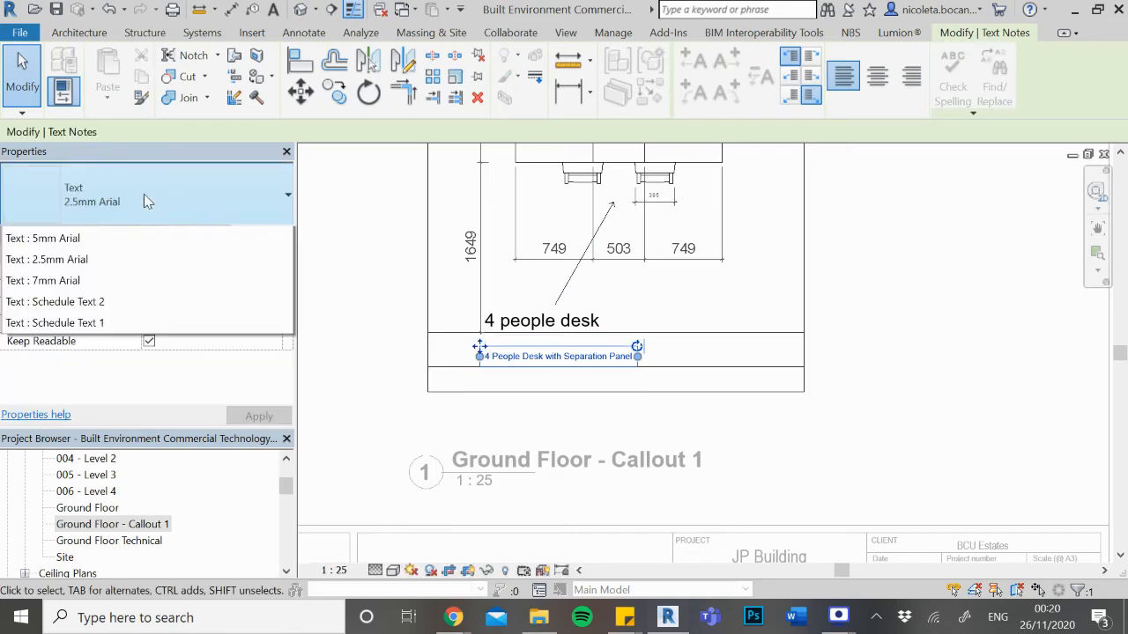
left_click(101, 304)
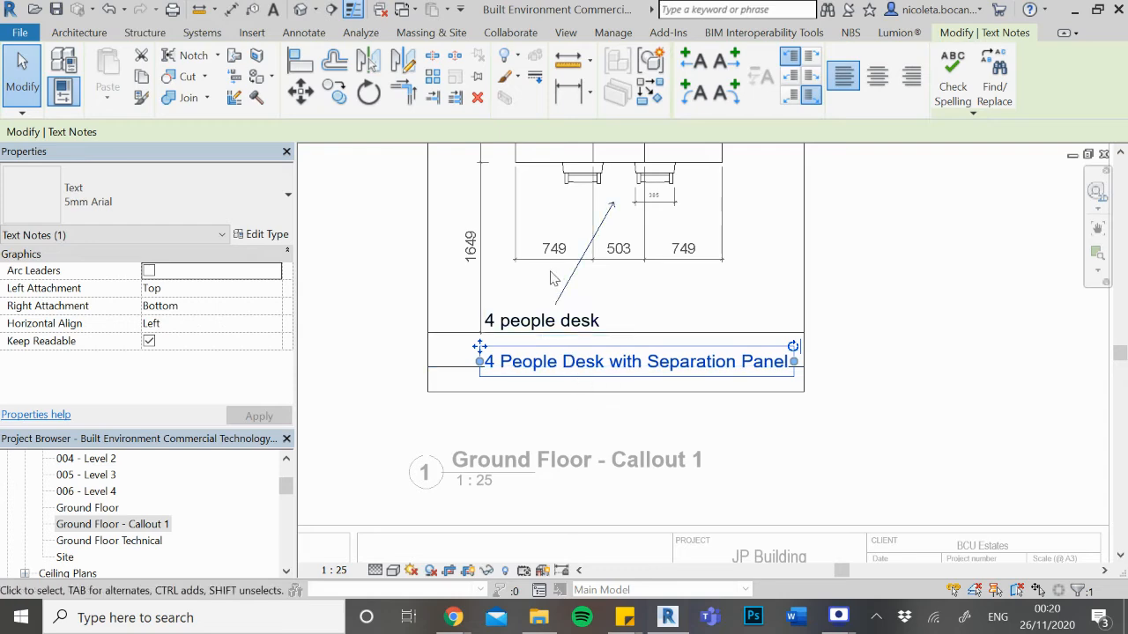
scroll(564, 384, "down", 3)
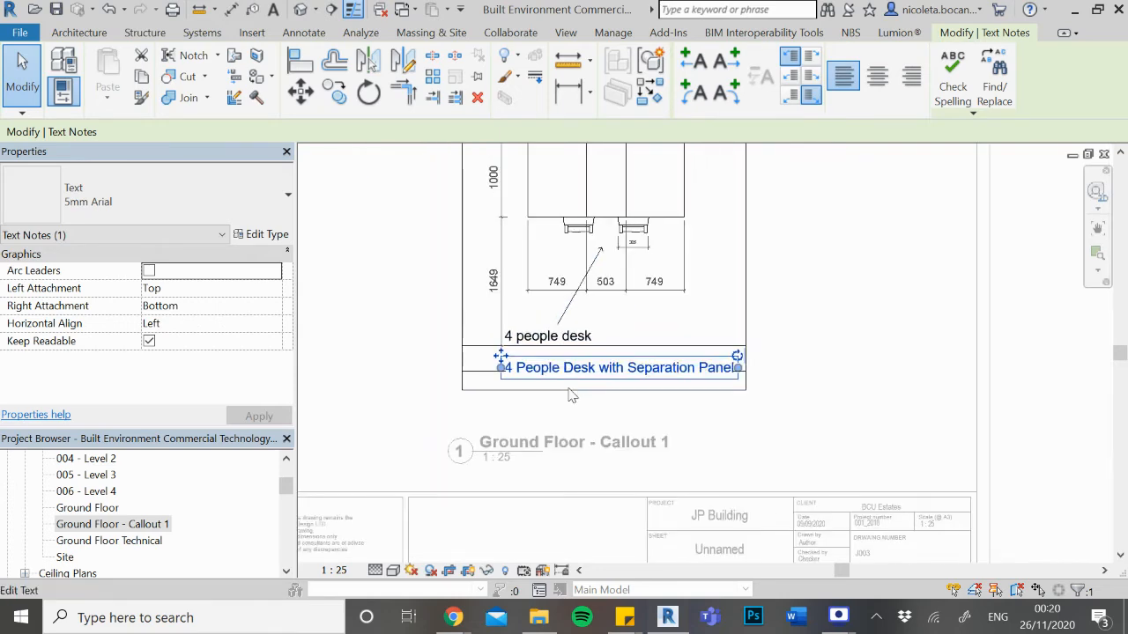
Deactivate the callout view and move its viewport to the left side of the sheet, just above the title block
left_click(769, 302)
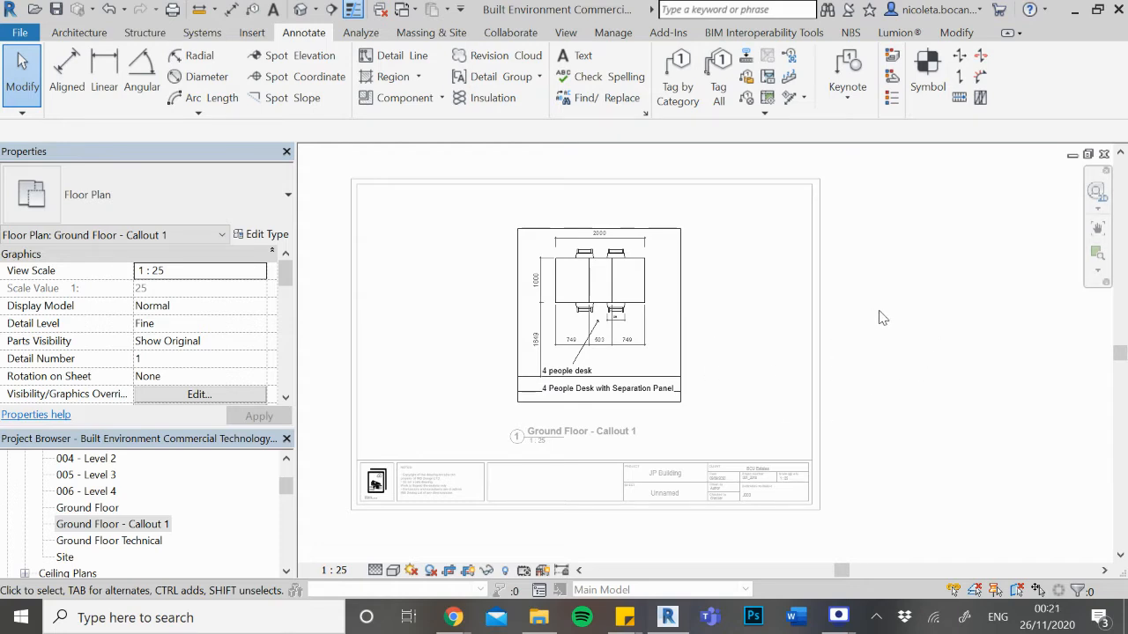
double_click(744, 324)
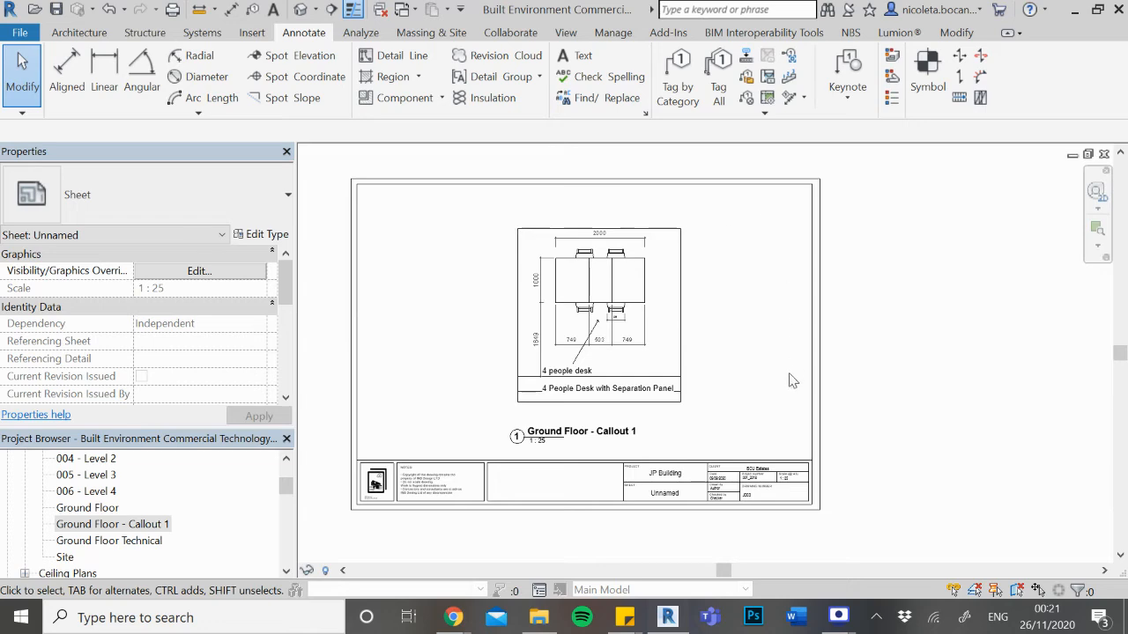
left_click_drag(679, 337, 540, 344)
left_click(674, 342)
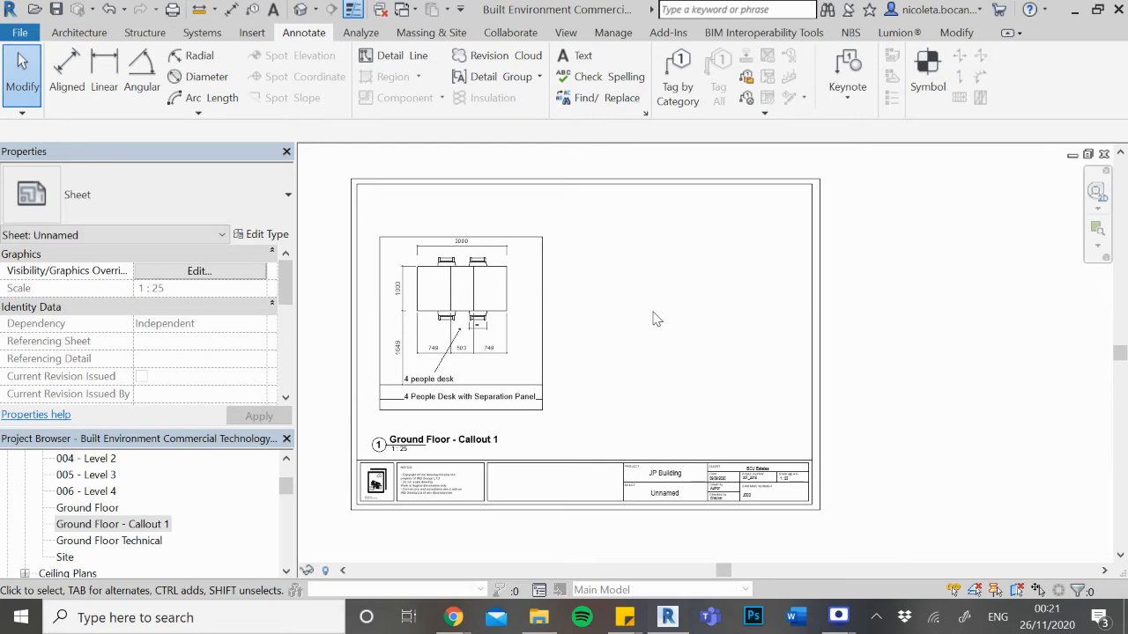
Examine the callout viewport's view scale options and the scale entry in the sheet's title block
scroll(655, 313, "down", 1)
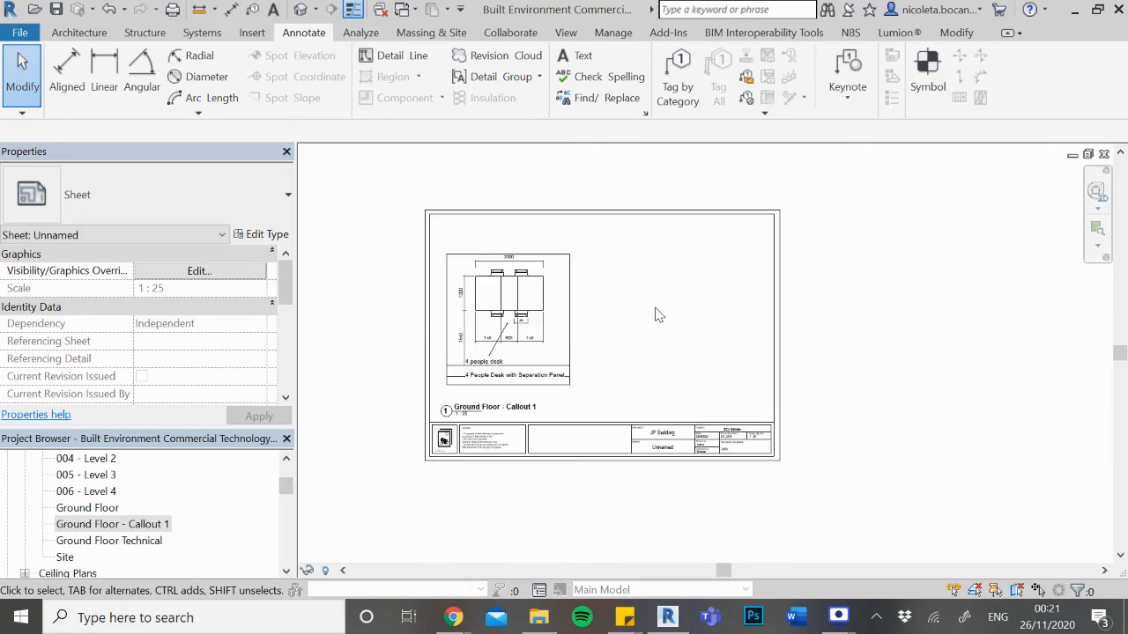
left_click(544, 317)
scroll(350, 297, "up", 2)
left_click(260, 273)
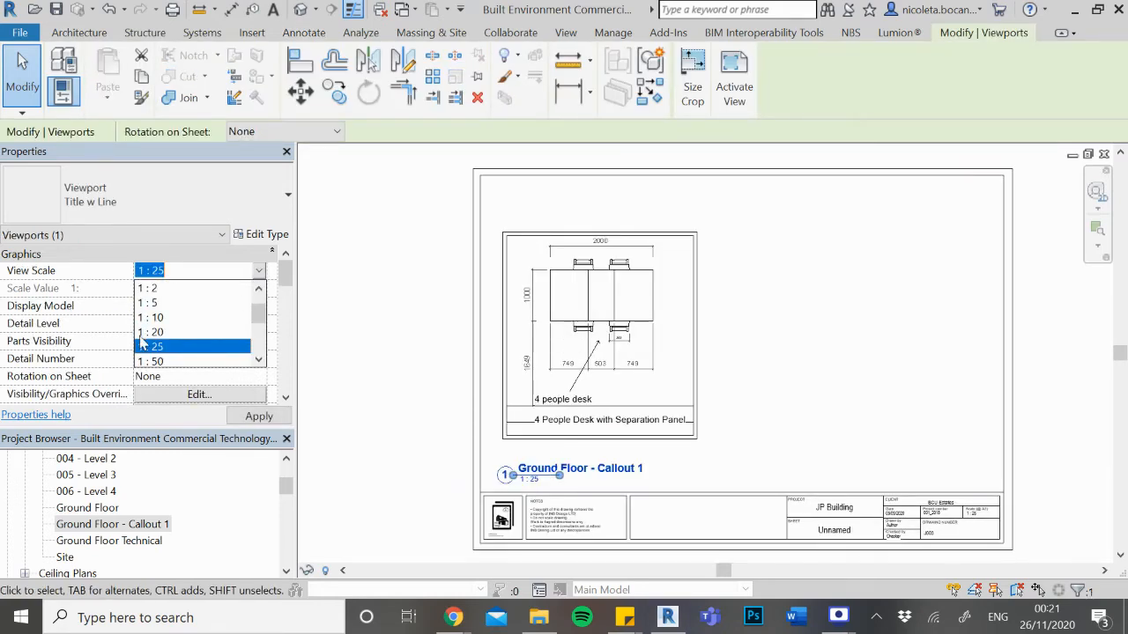
left_click(351, 273)
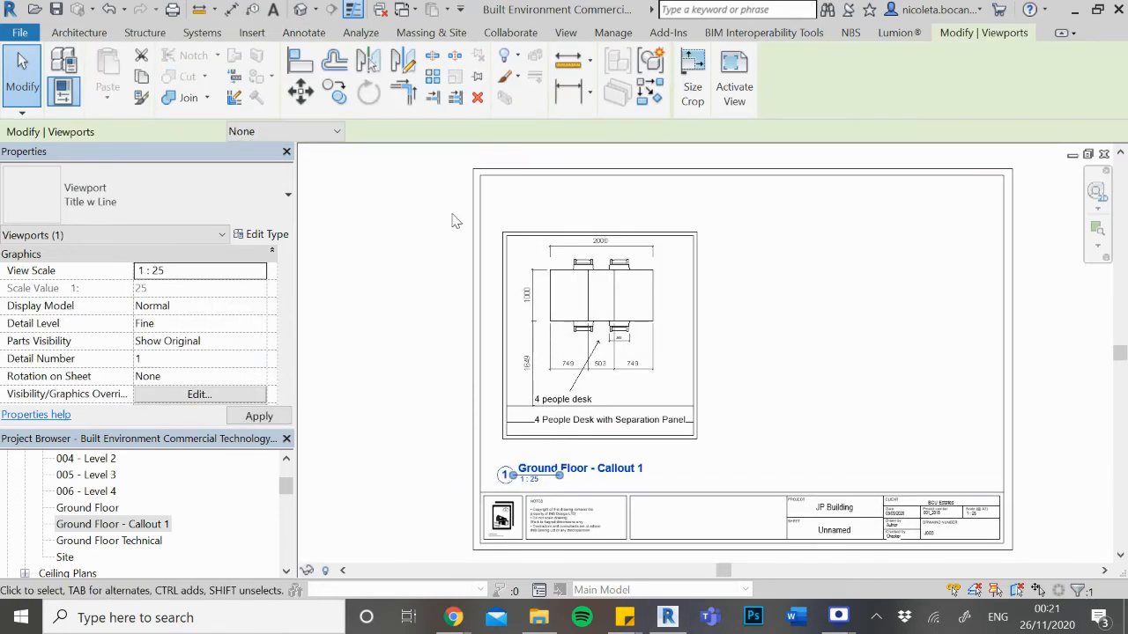
left_click(502, 176)
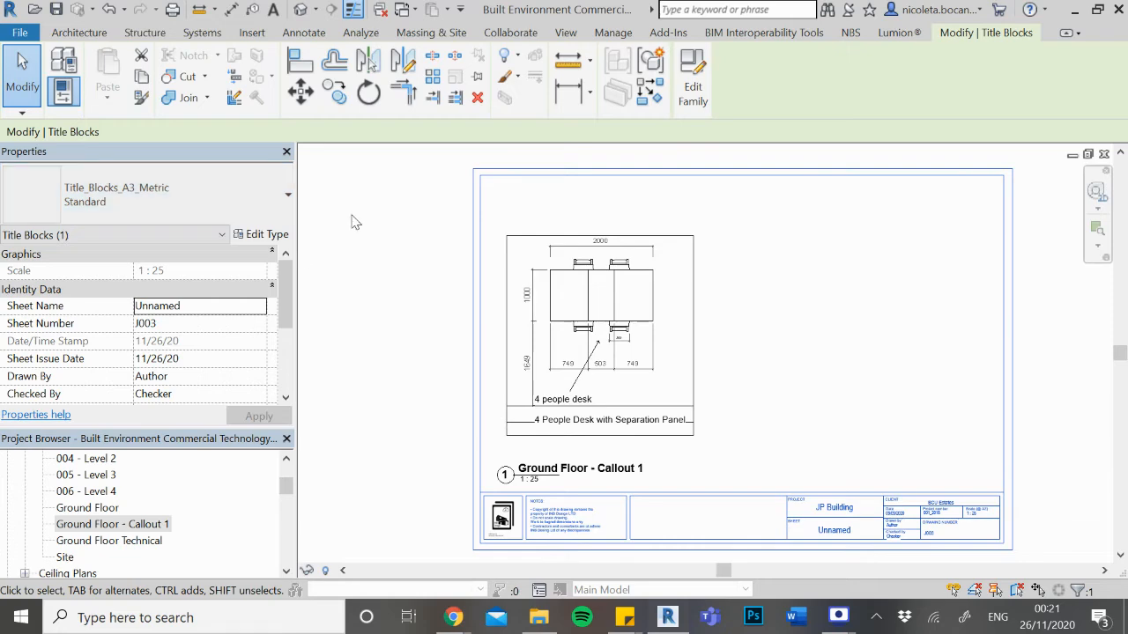
scroll(823, 502, "down", 1)
scroll(771, 366, "up", 4)
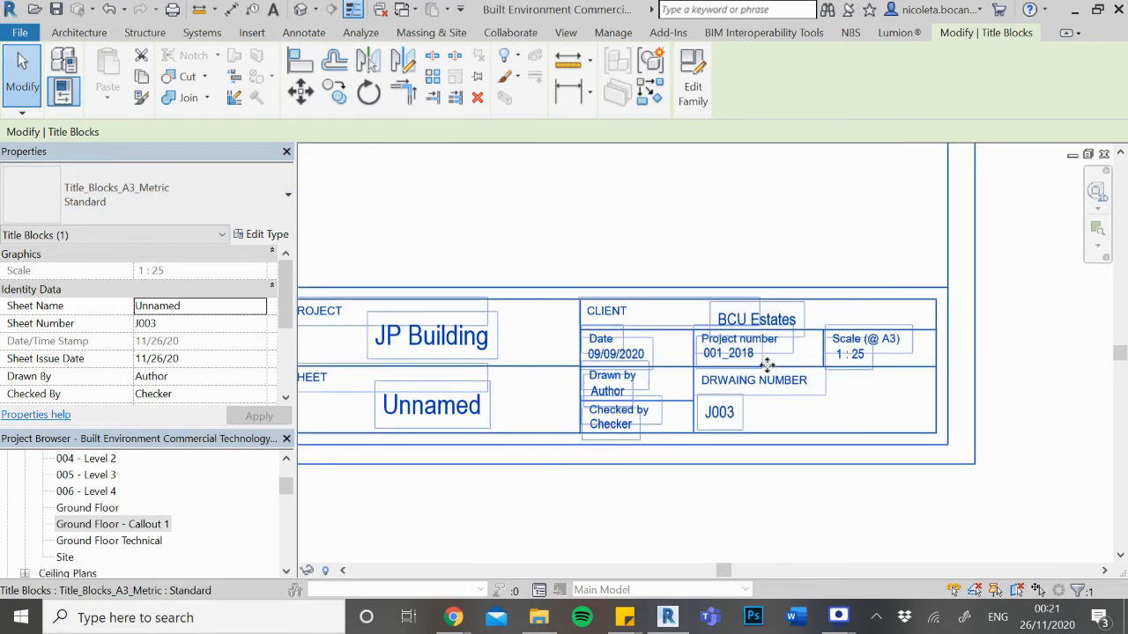
scroll(969, 333, "up", 1)
scroll(951, 344, "down", 4)
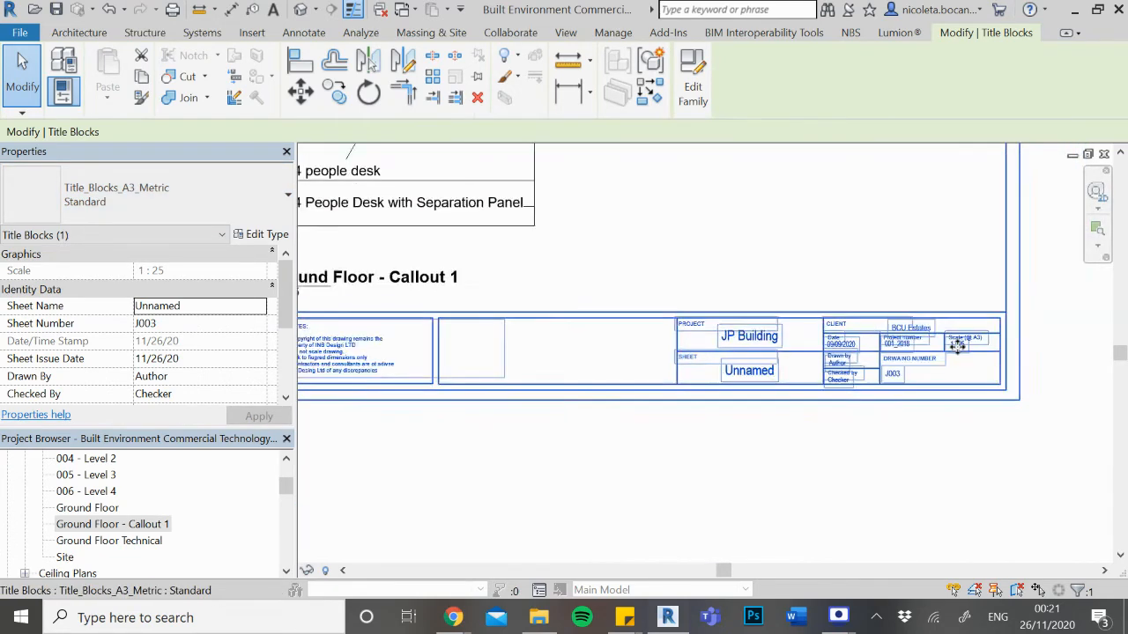
scroll(953, 344, "down", 4)
left_click(730, 436)
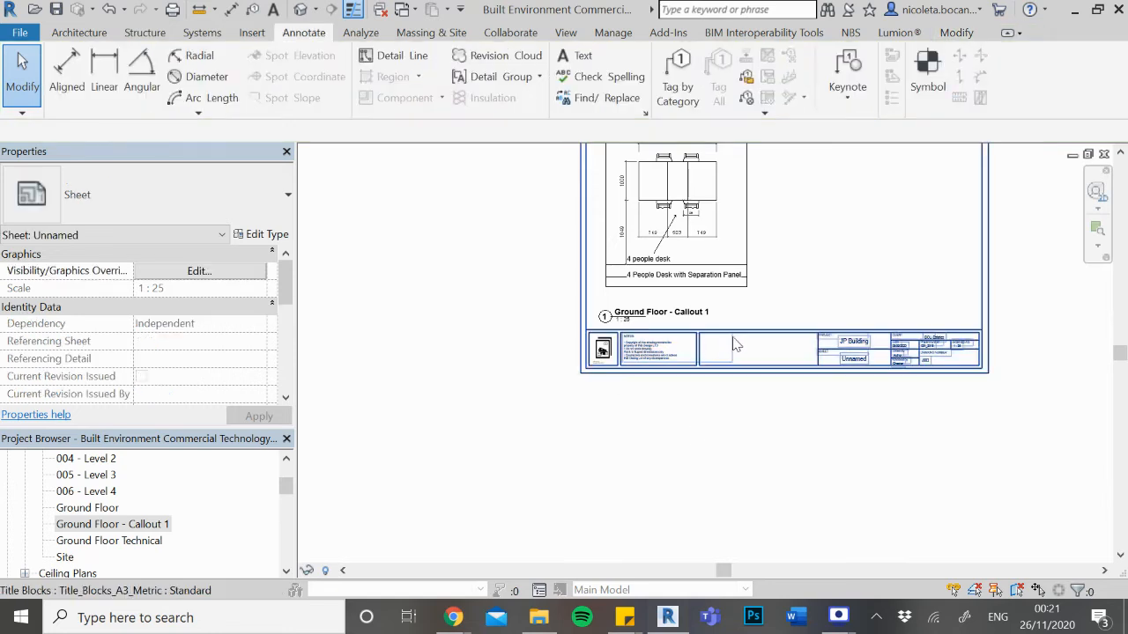
scroll(564, 413, "down", 2)
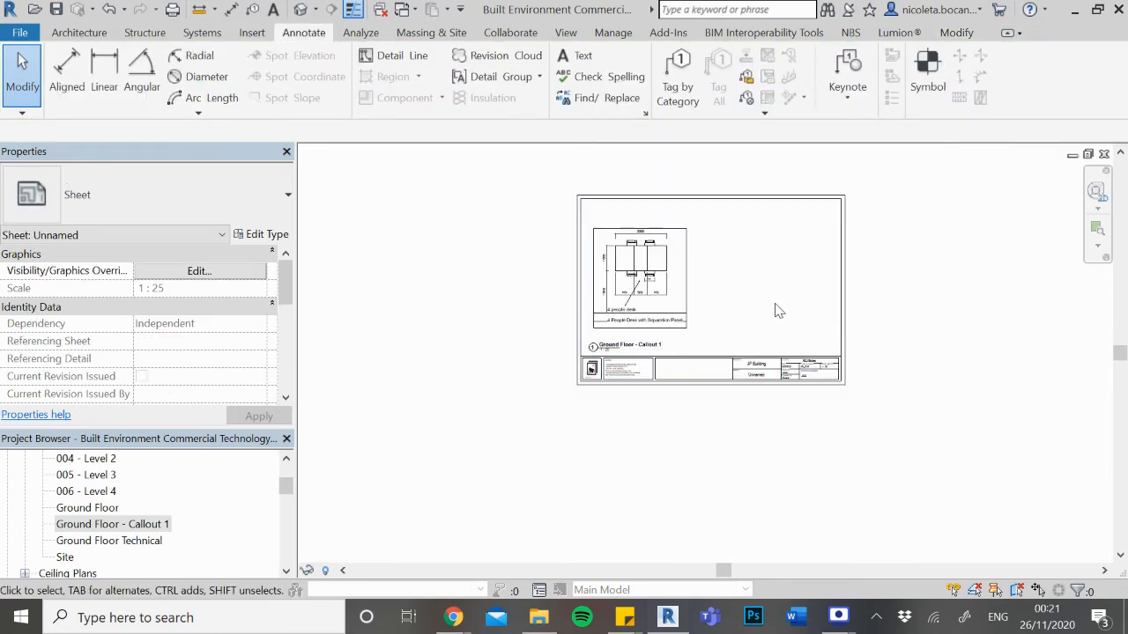
Open the Ground Floor plan and bring the whole building into view
left_click(158, 524)
scroll(179, 518, "up", 2)
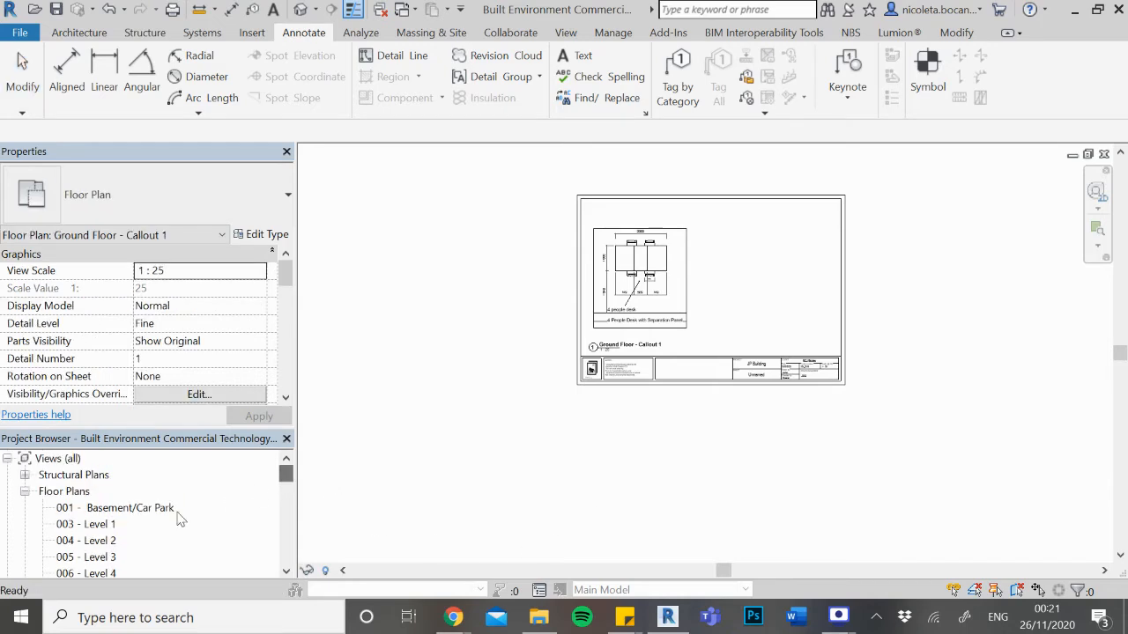
scroll(188, 526, "down", 1)
scroll(121, 538, "down", 1)
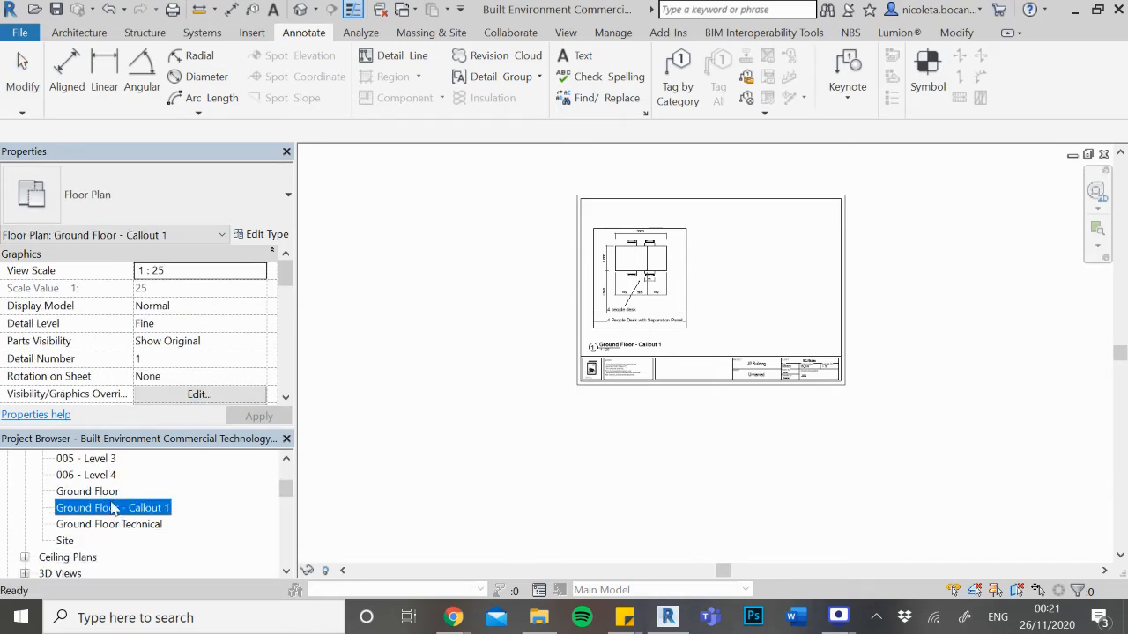
double_click(107, 492)
scroll(483, 465, "down", 6)
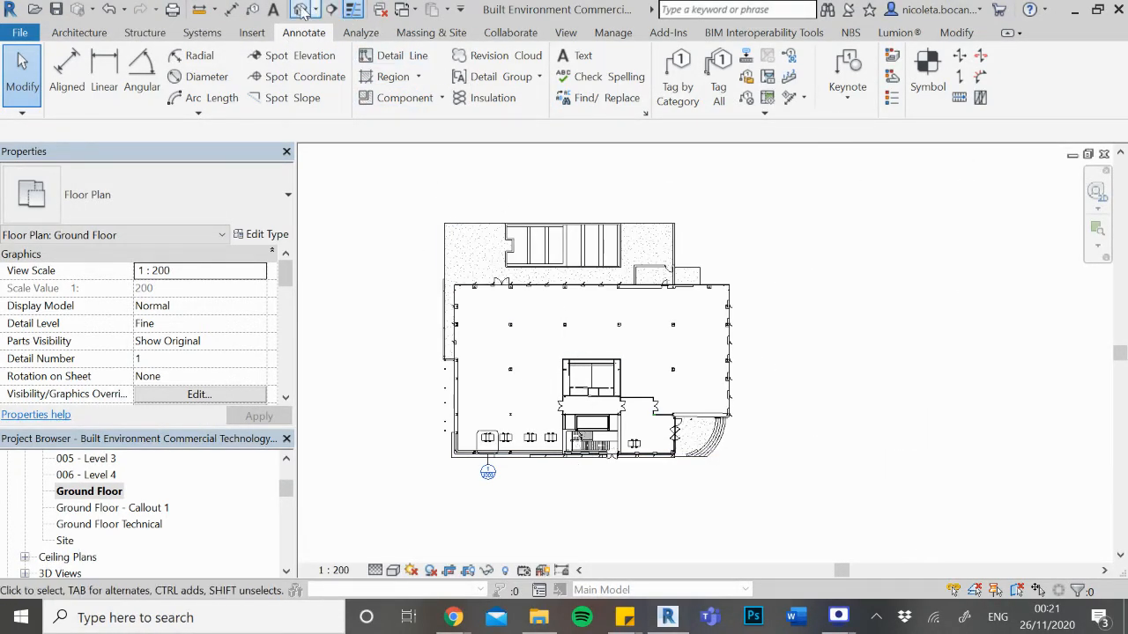
Create a rectangular callout around the right end of the staircase, beside the entrance doors on the building's lower wall
left_click(565, 33)
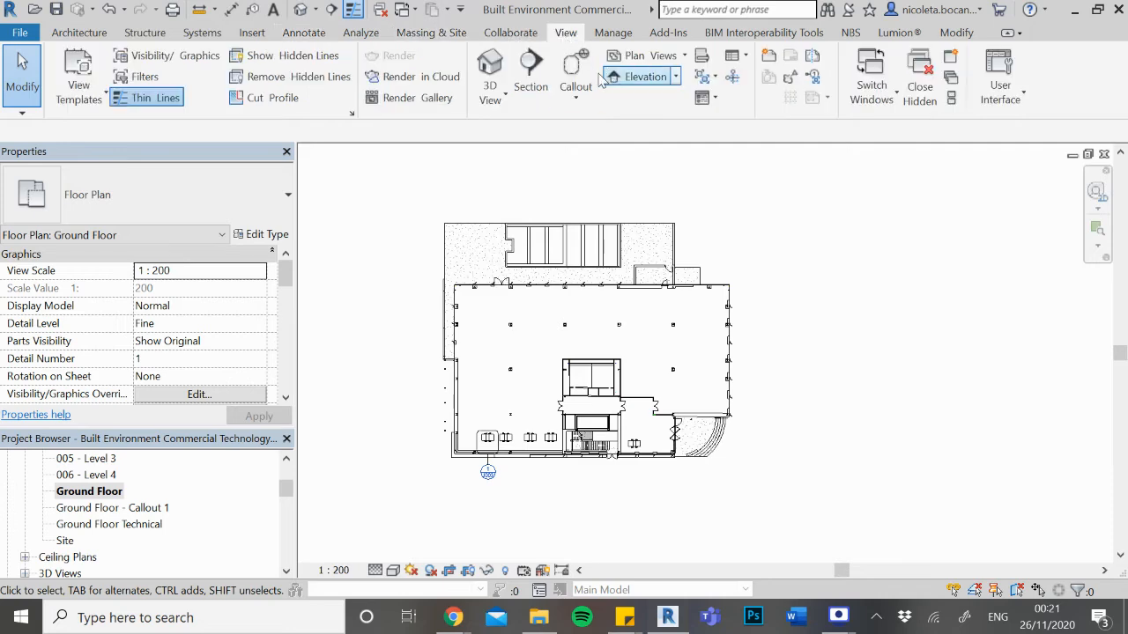
left_click(575, 99)
left_click(581, 128)
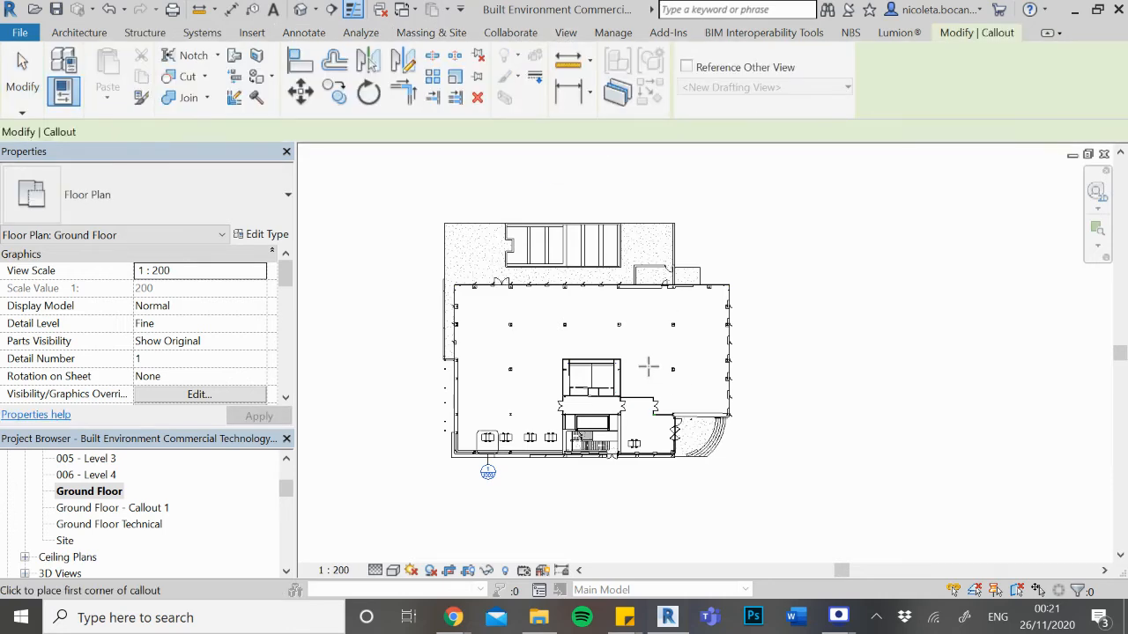
scroll(649, 366, "up", 3)
scroll(648, 367, "down", 3)
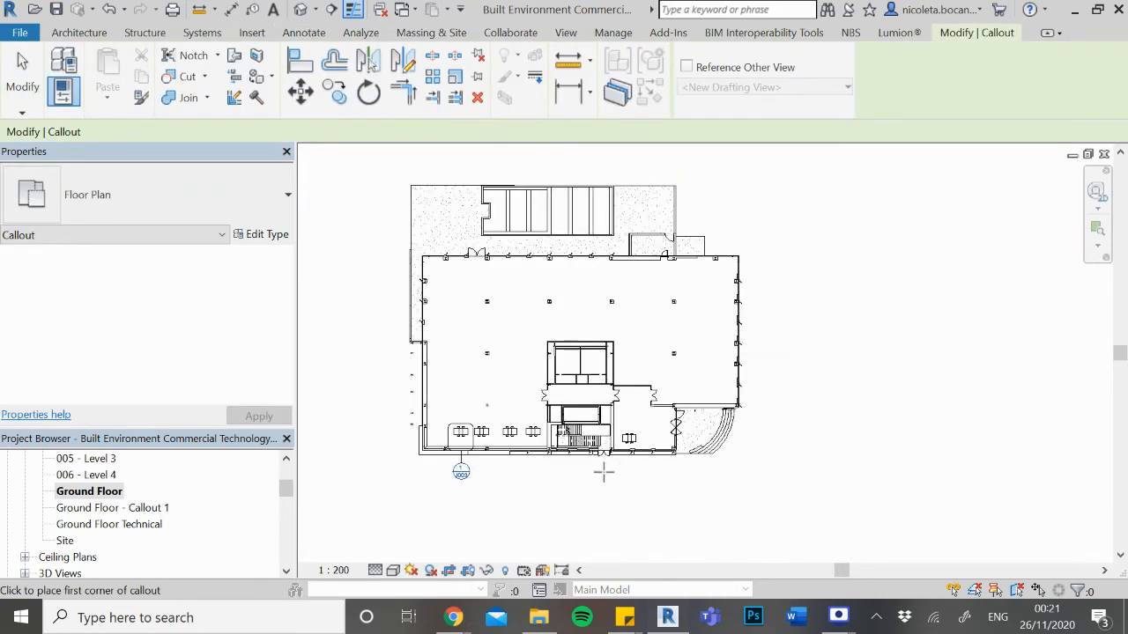
scroll(643, 459, "up", 2)
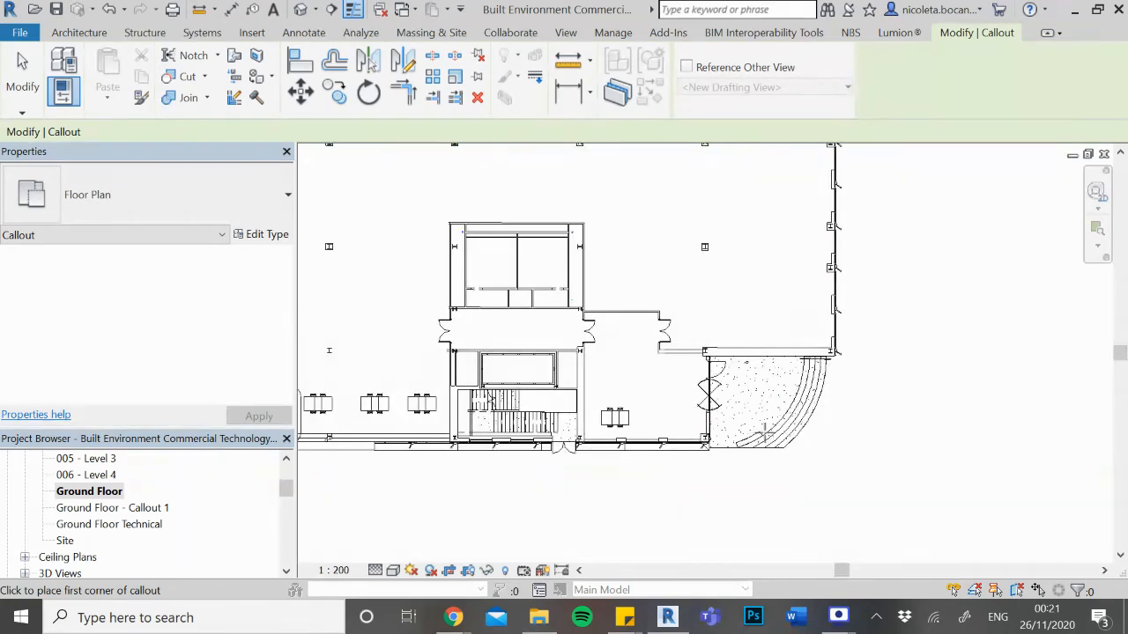
scroll(765, 433, "down", 1)
scroll(669, 406, "up", 2)
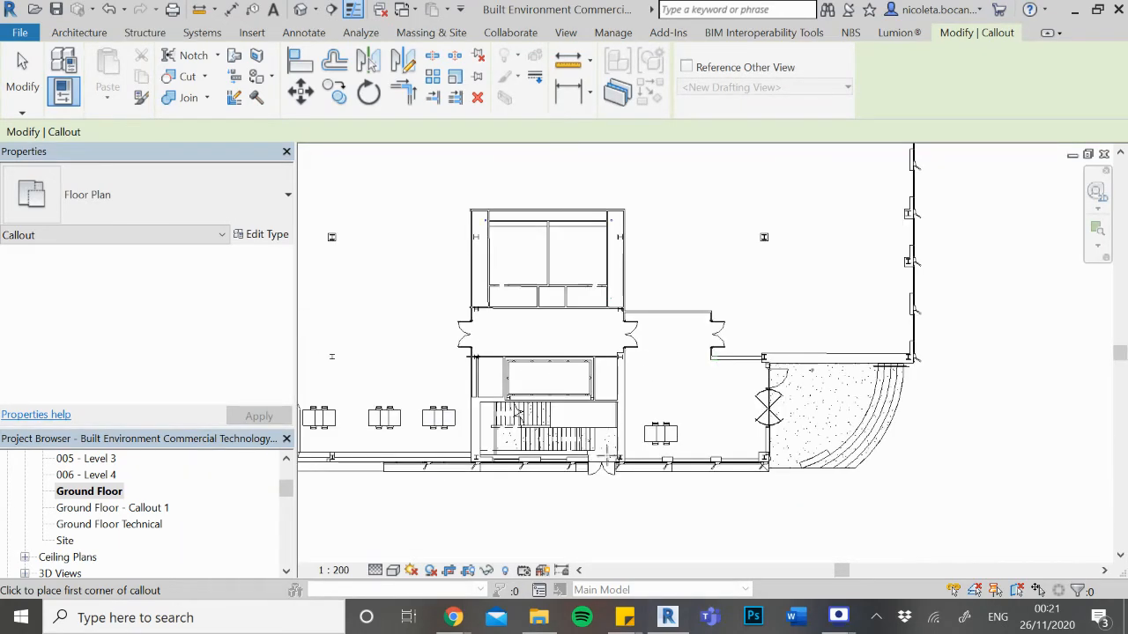
scroll(624, 385, "up", 2)
left_click(625, 377)
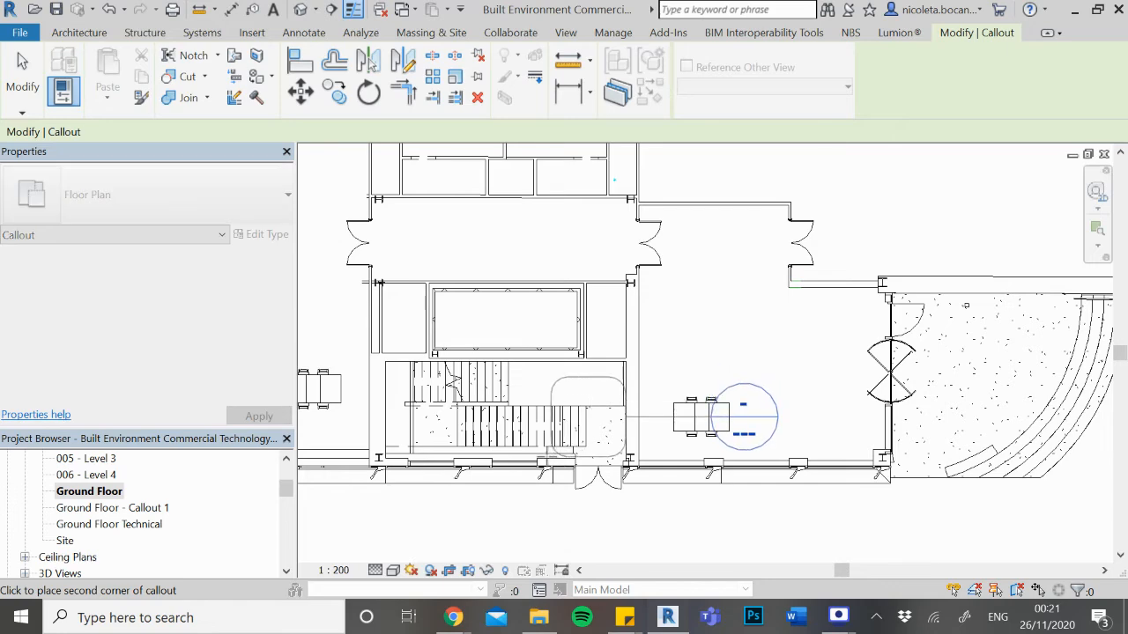
left_click(536, 459)
key("Escape")
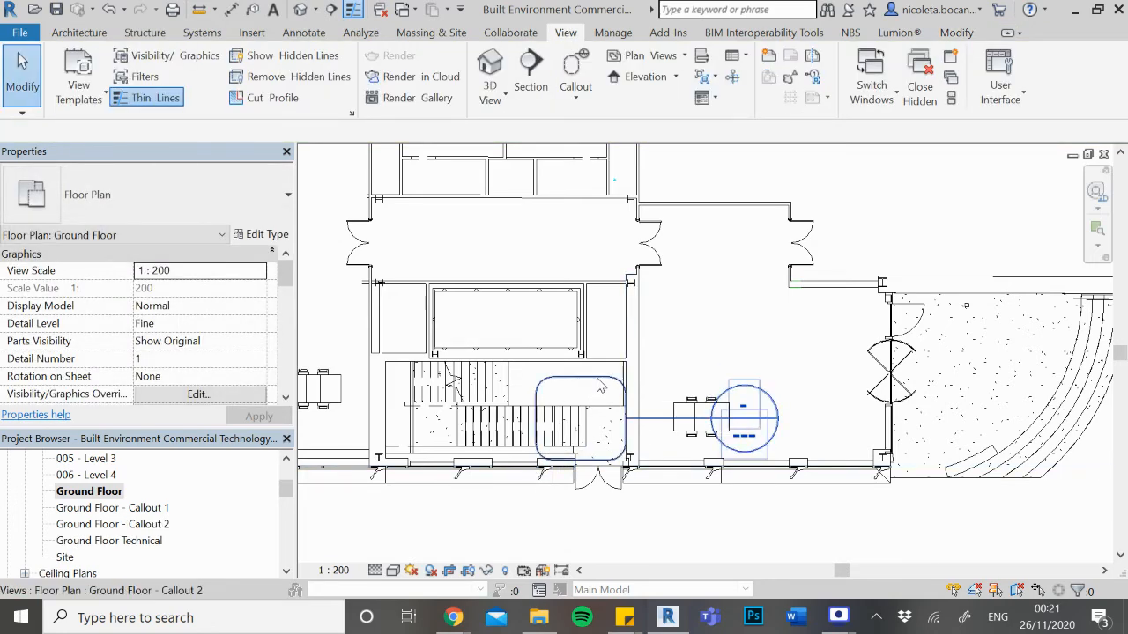
Move the stair callout's head down below the building, clear of the desk
left_click(626, 423)
left_click_drag(713, 429, 572, 528)
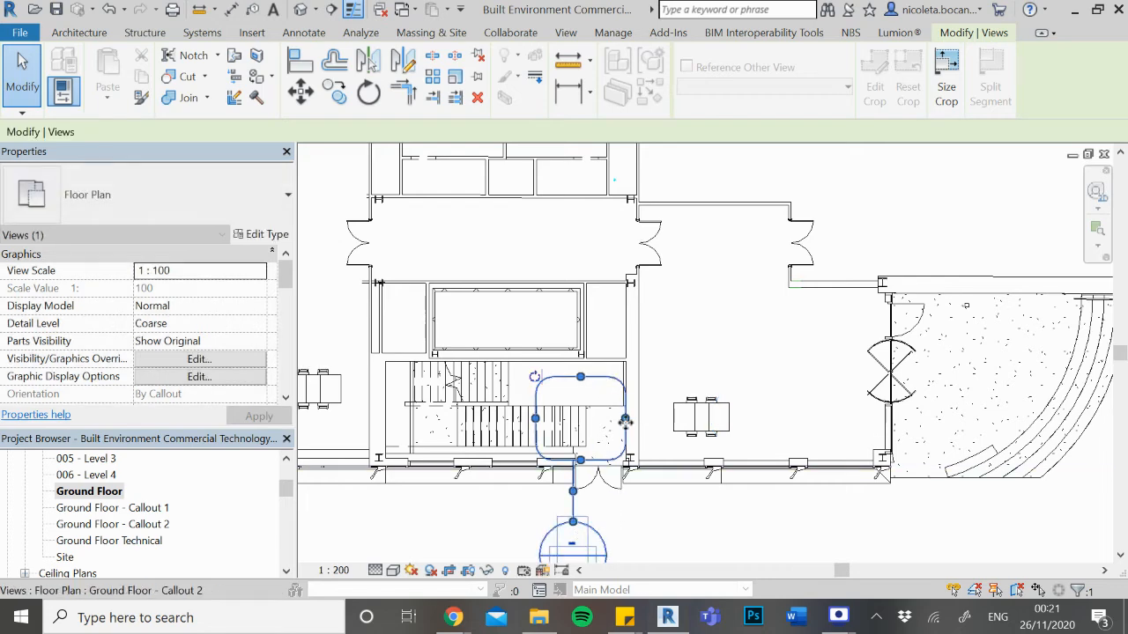
left_click(670, 523)
Open the Ground Floor - Callout 2 view and set its detail level to Fine and visual style to Hidden Line
double_click(163, 524)
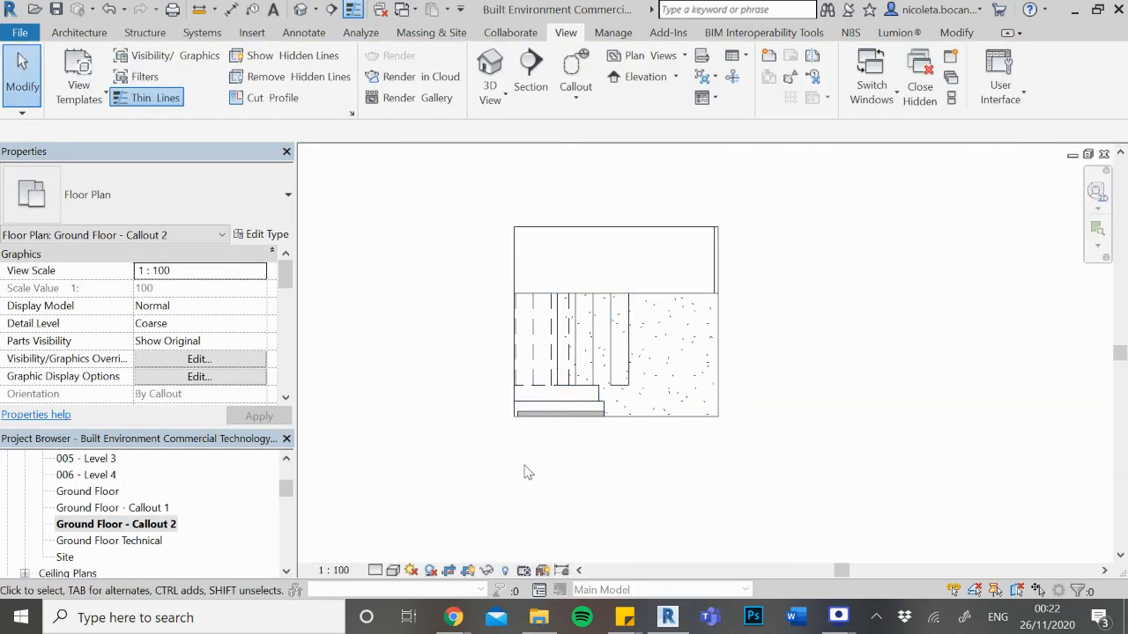
left_click(376, 570)
left_click(393, 549)
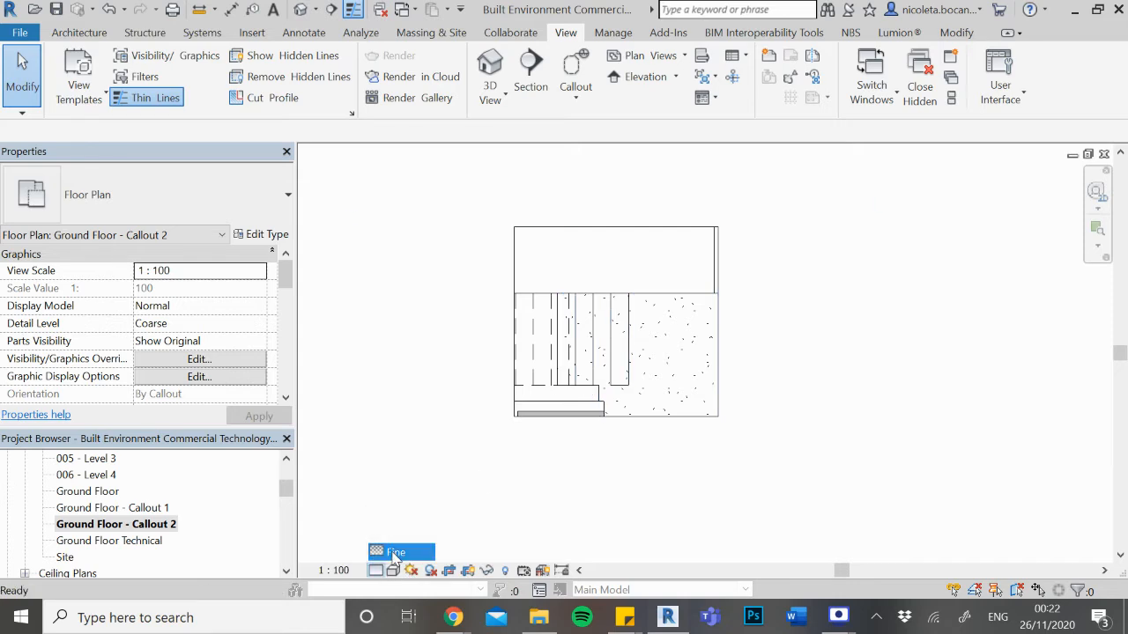
left_click(393, 570)
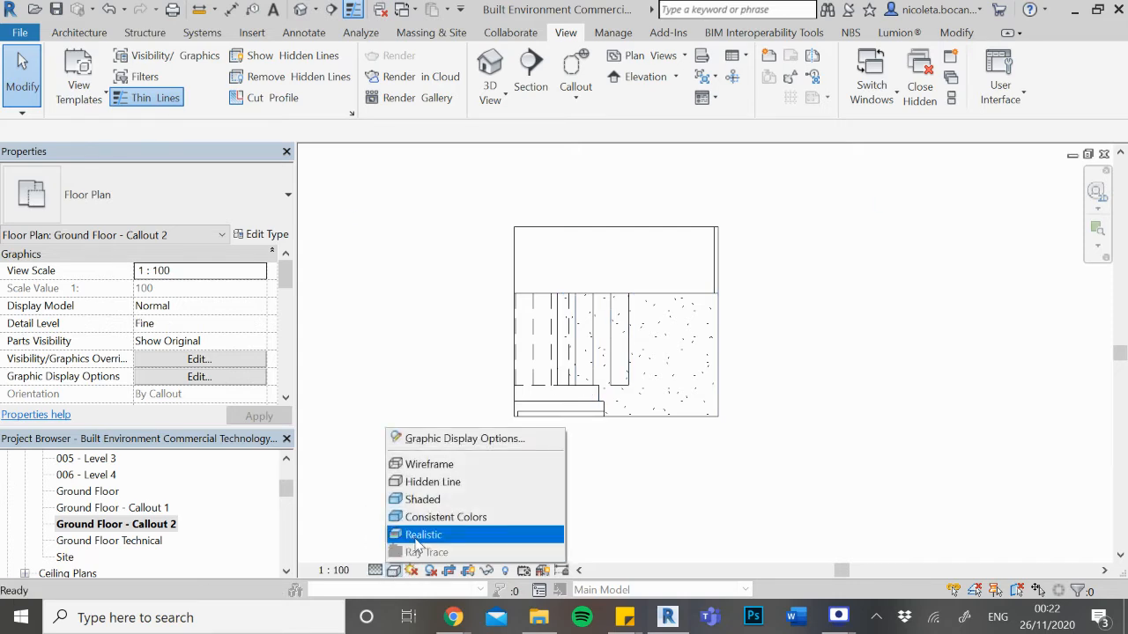
left_click(432, 481)
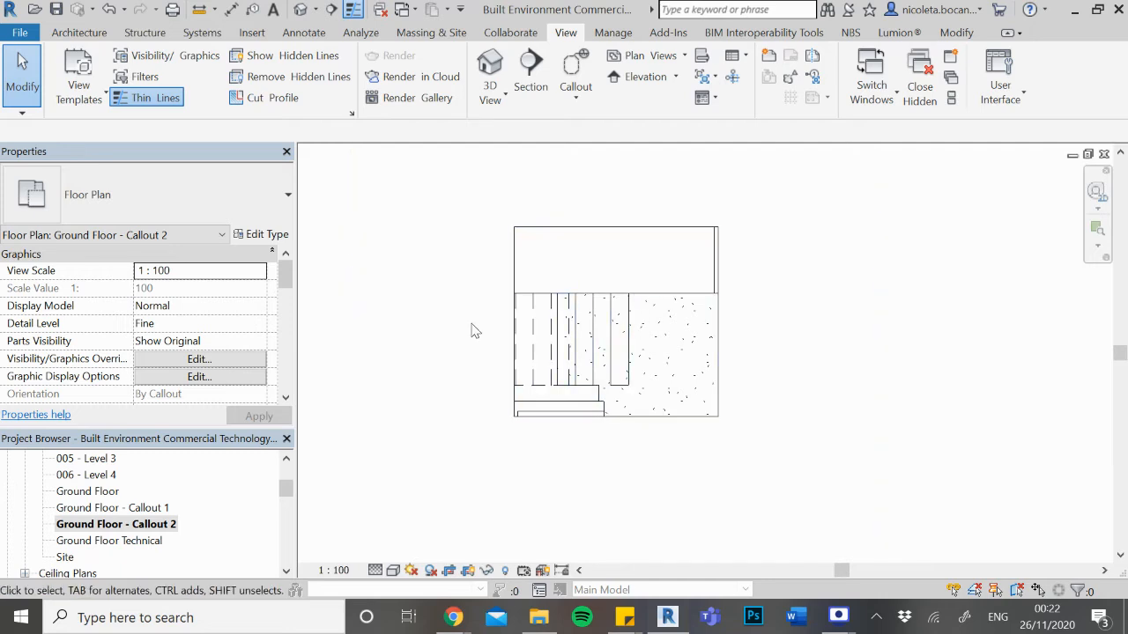
Extend the left edge of the Callout 2 crop region outward to include more of the stair
left_click(717, 365)
scroll(761, 392, "down", 2)
left_click_drag(620, 351, 598, 364)
left_click(443, 329)
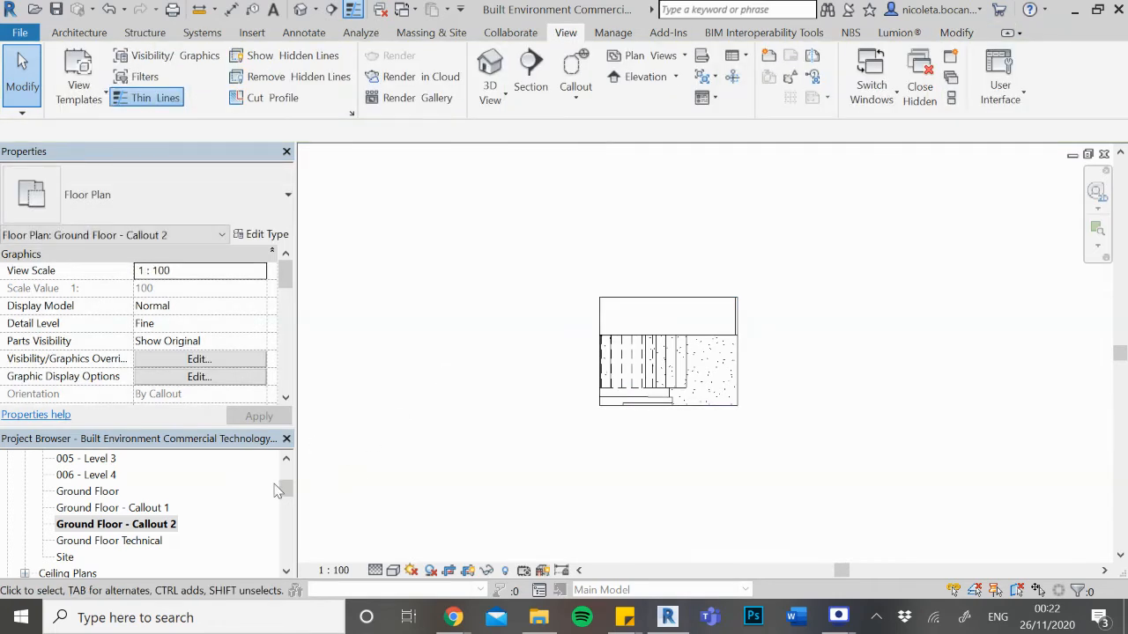
Open sheet J003 and rename it CALLOUT 1
left_click_drag(285, 490, 292, 560)
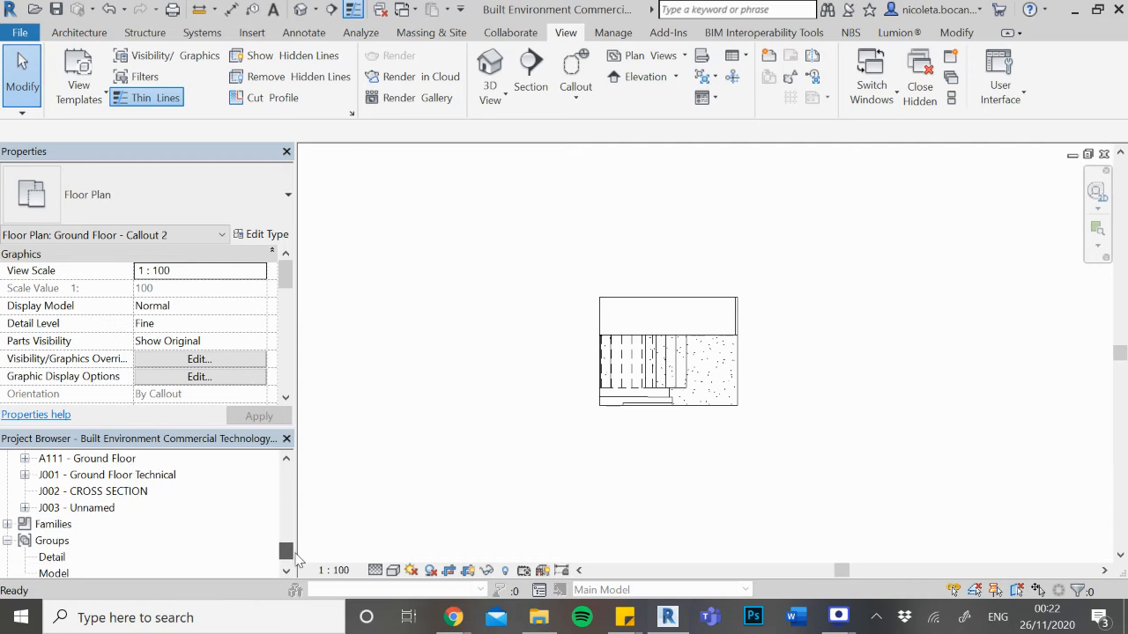
double_click(99, 509)
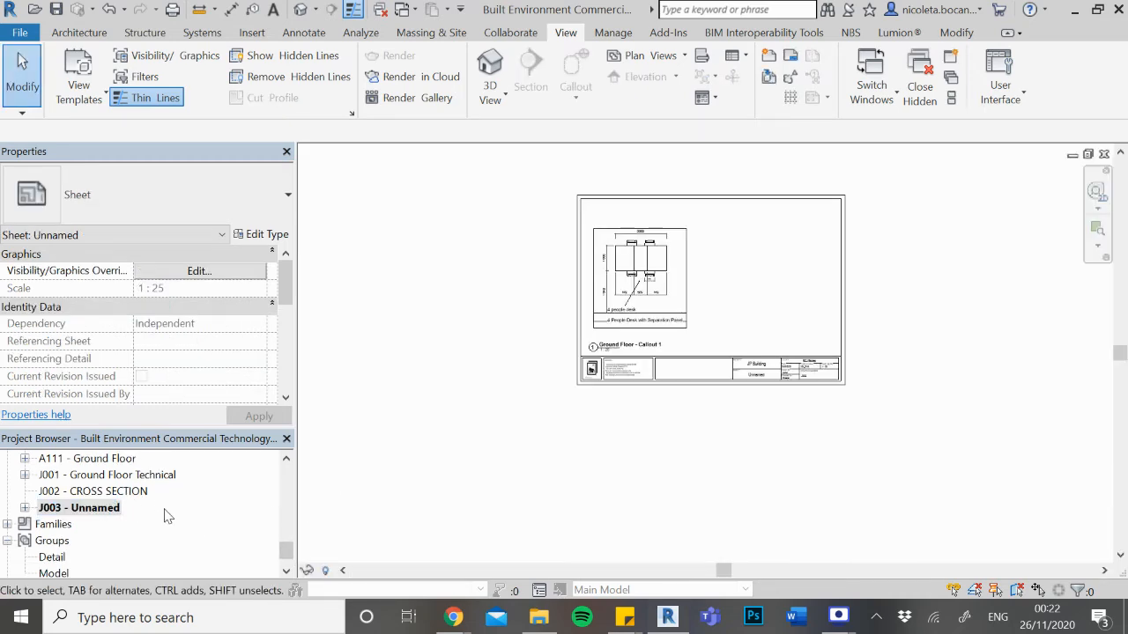
right_click(106, 514)
left_click(145, 413)
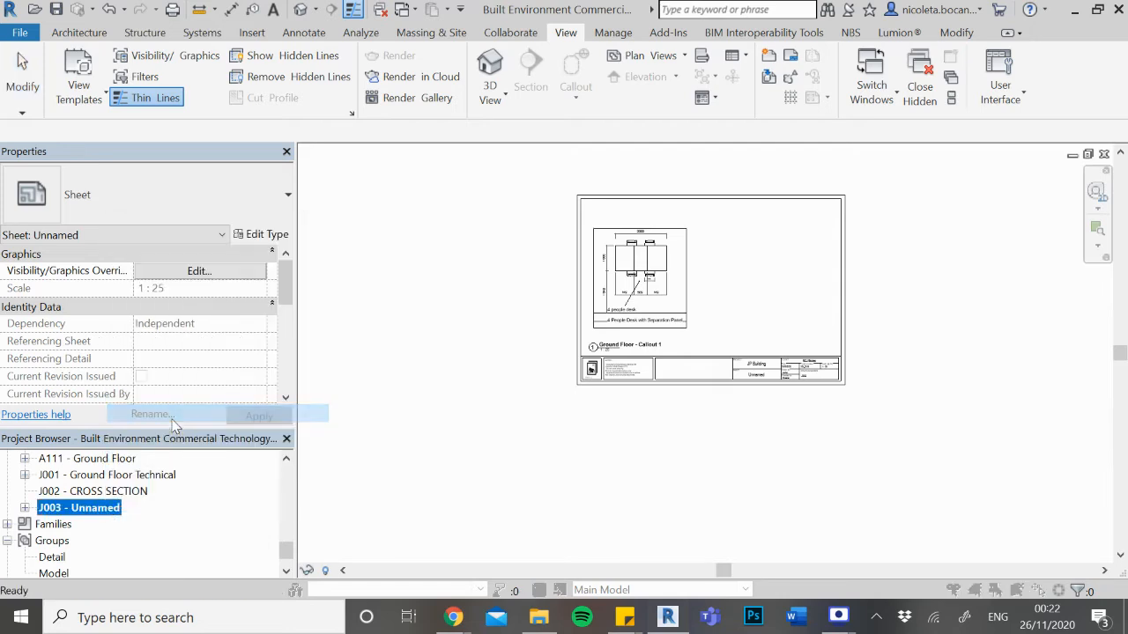
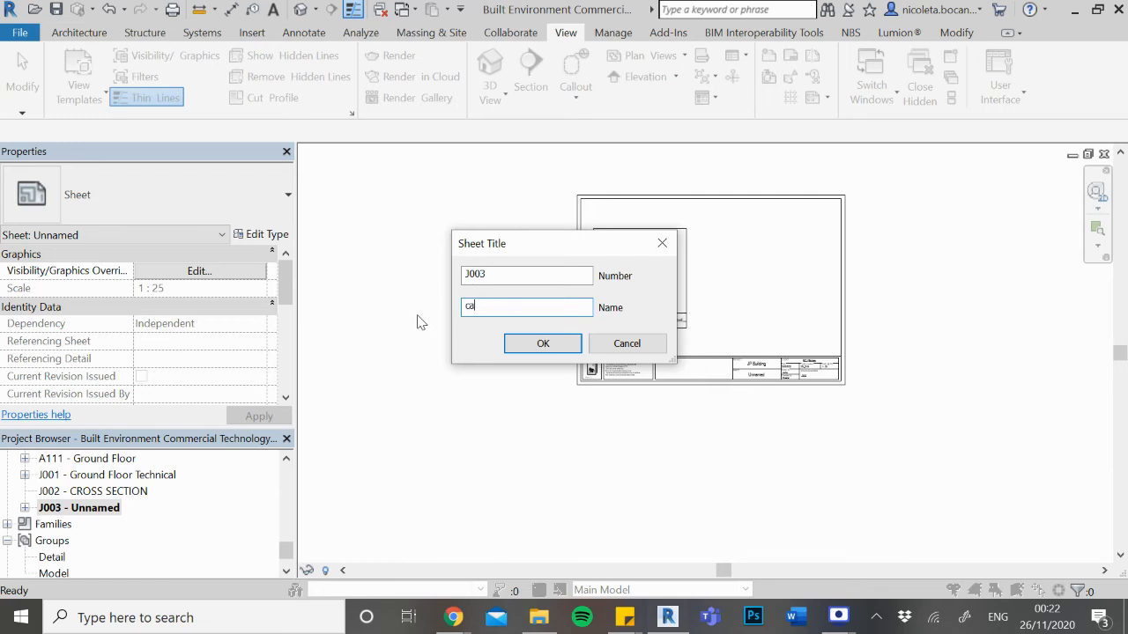
key("BackSpace")
key("BackSpace")
key("Caps_Lock")
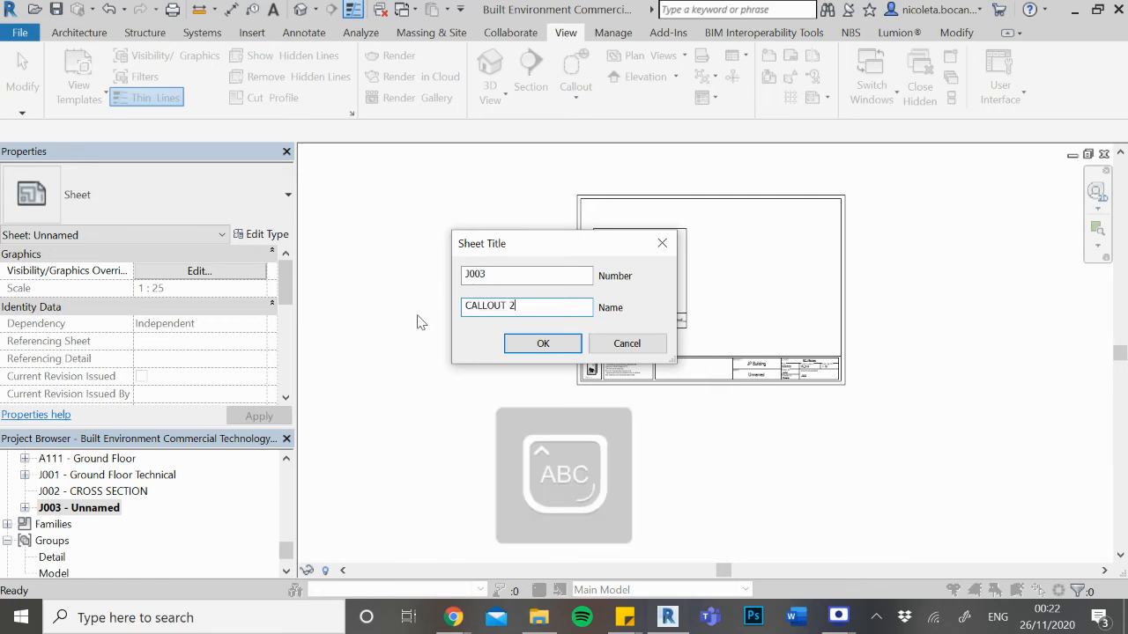
type("CALLOUT 1")
key("Return")
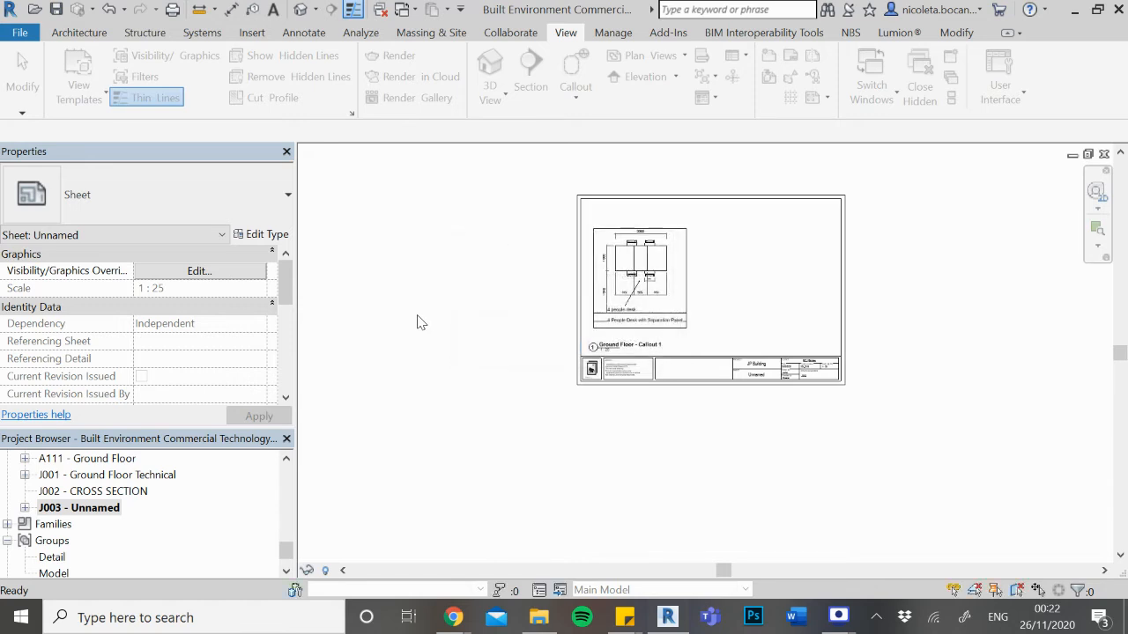
Rename sheet J003 as CALLOUT 1 & 2
right_click(119, 517)
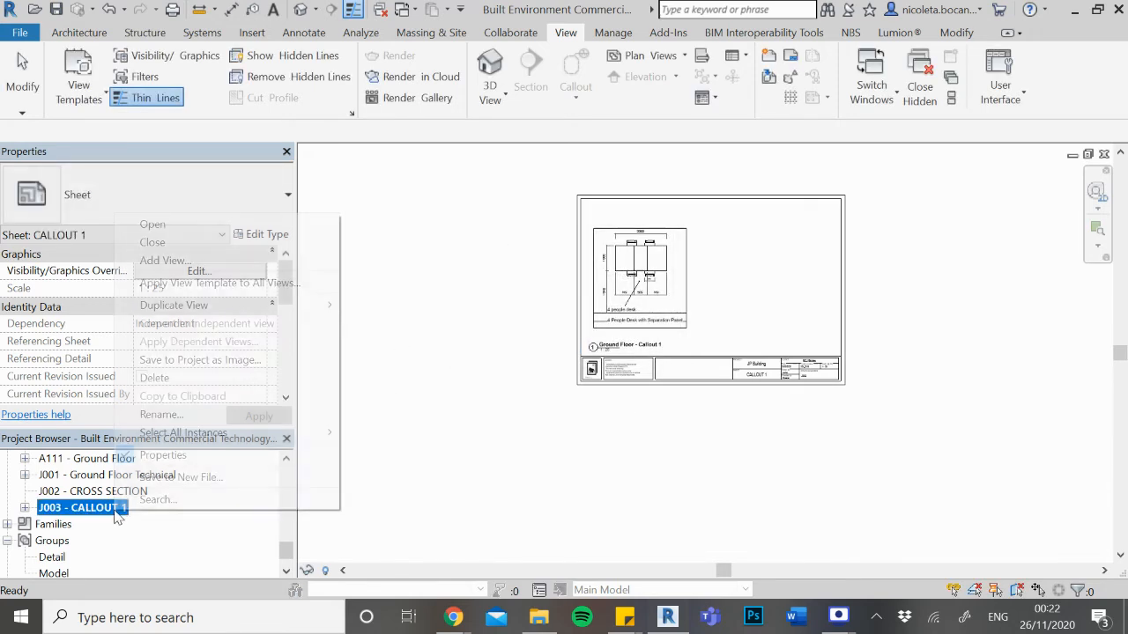
left_click(223, 415)
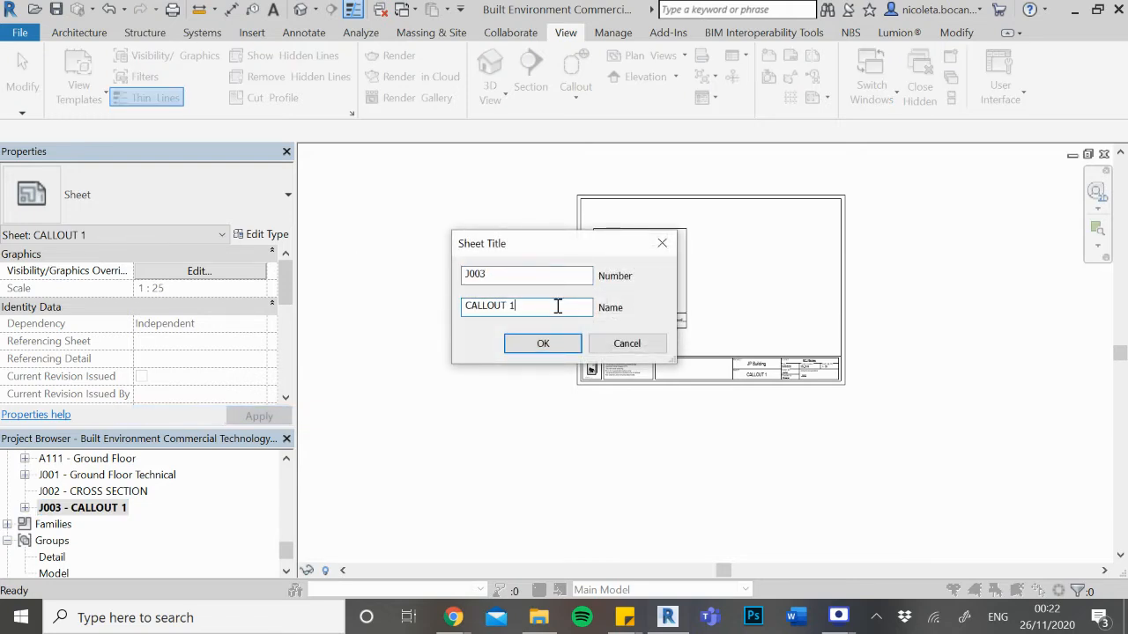
key("Return")
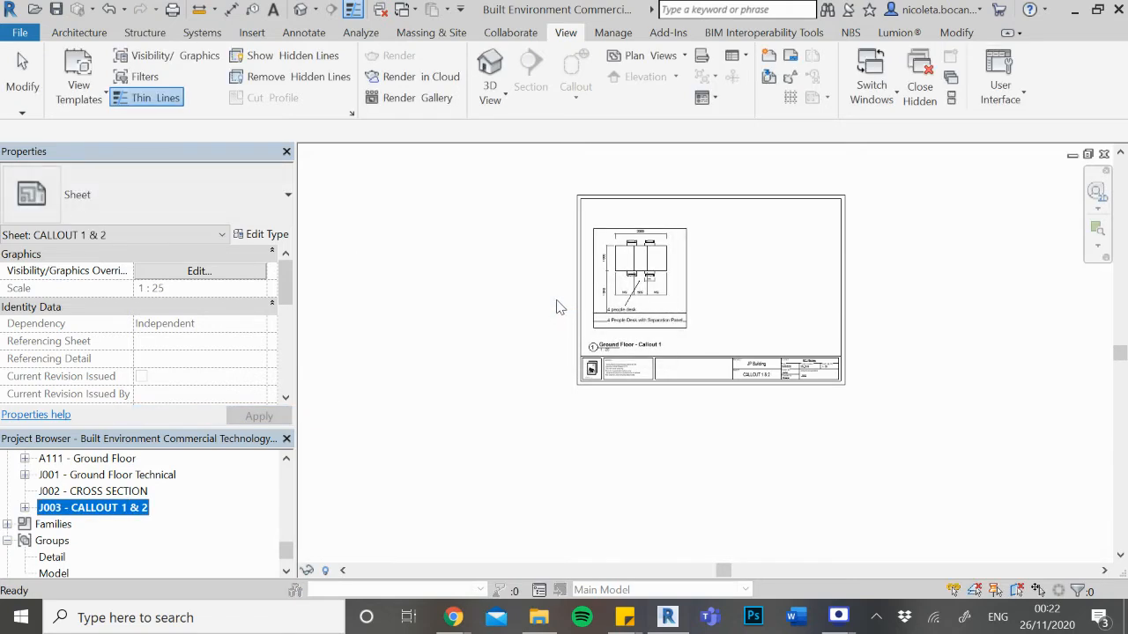
Place the Ground Floor - Callout 2 view on sheet J003 beside the Callout 1 viewport
left_click_drag(286, 549, 287, 498)
left_click(130, 509)
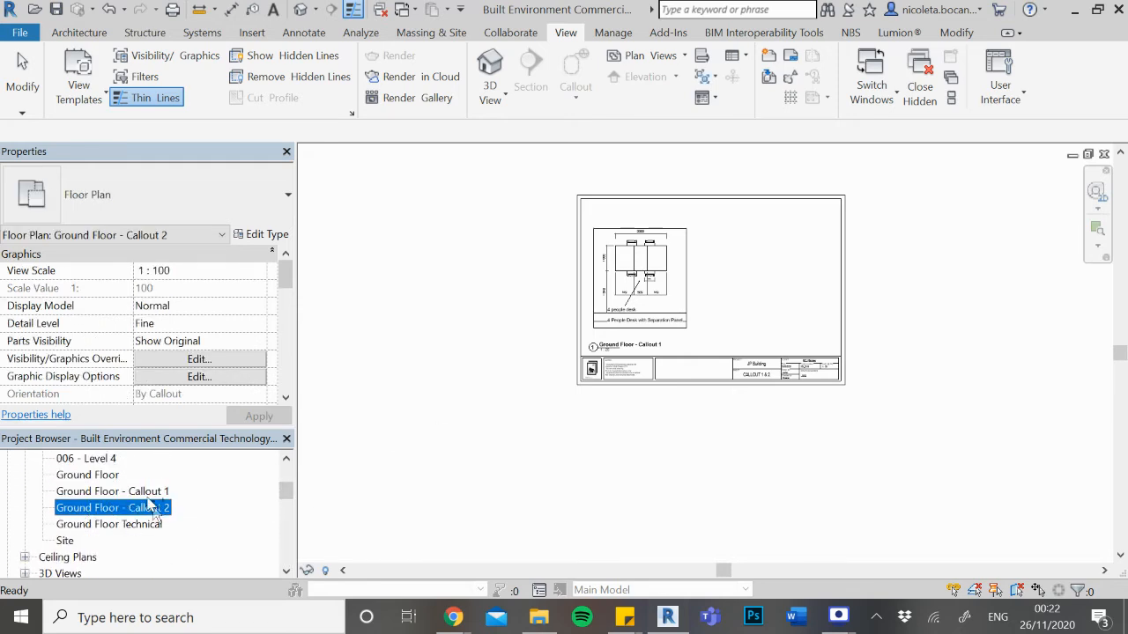
left_click_drag(782, 260, 774, 264)
scroll(769, 270, "up", 3)
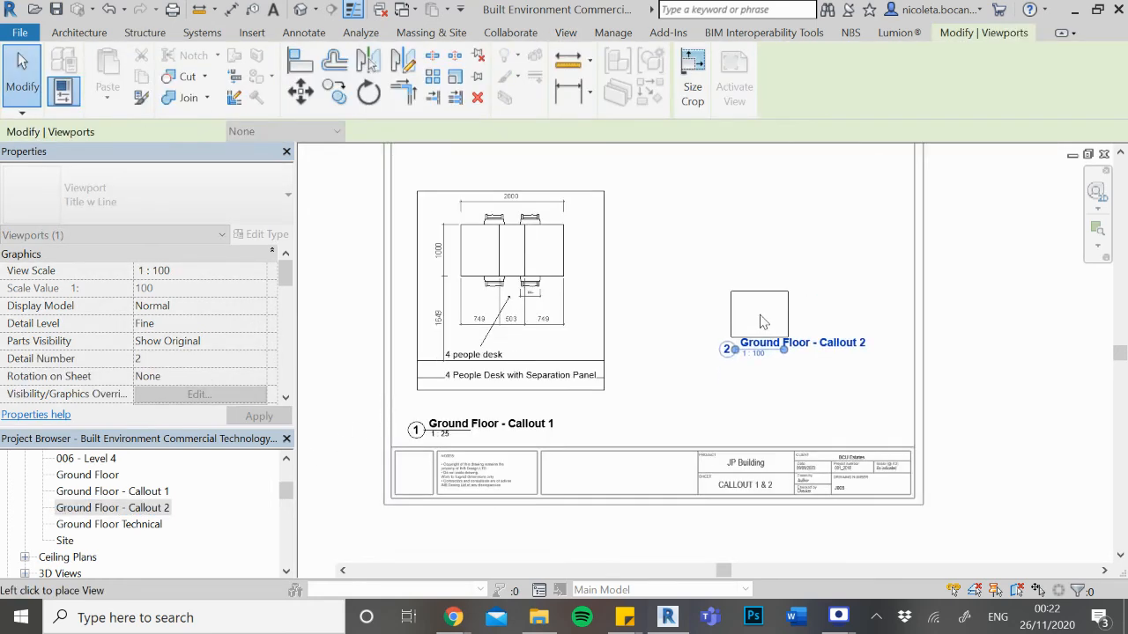
left_click(761, 317)
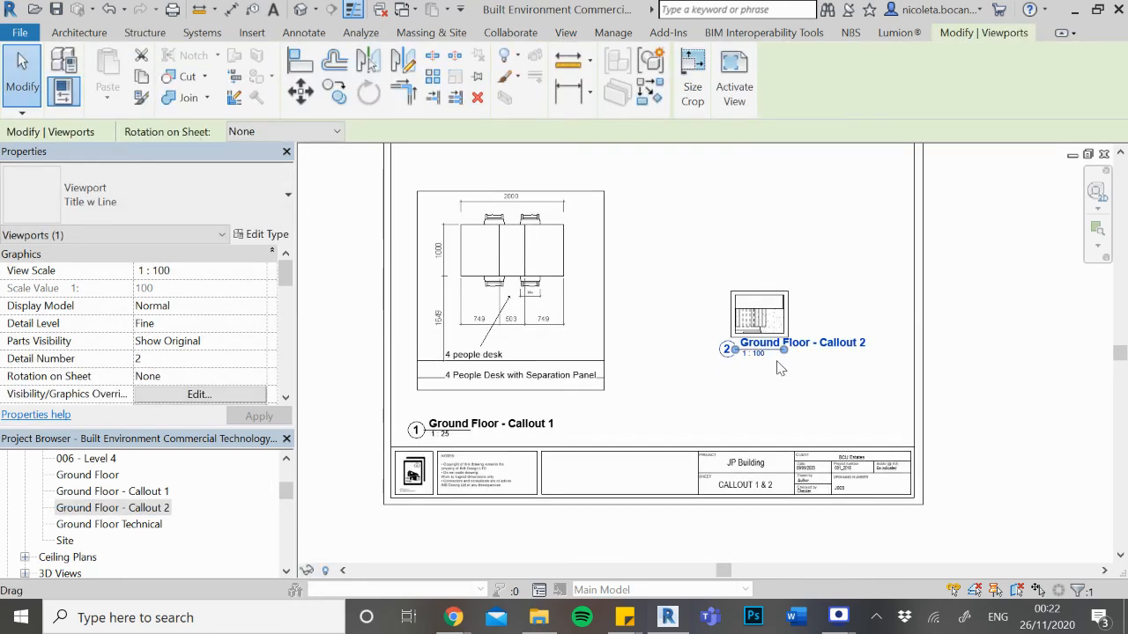
left_click(826, 309)
Set the view scale of the Callout 2 viewport to 1 : 25
left_click(765, 303)
left_click(208, 194)
left_click(271, 212)
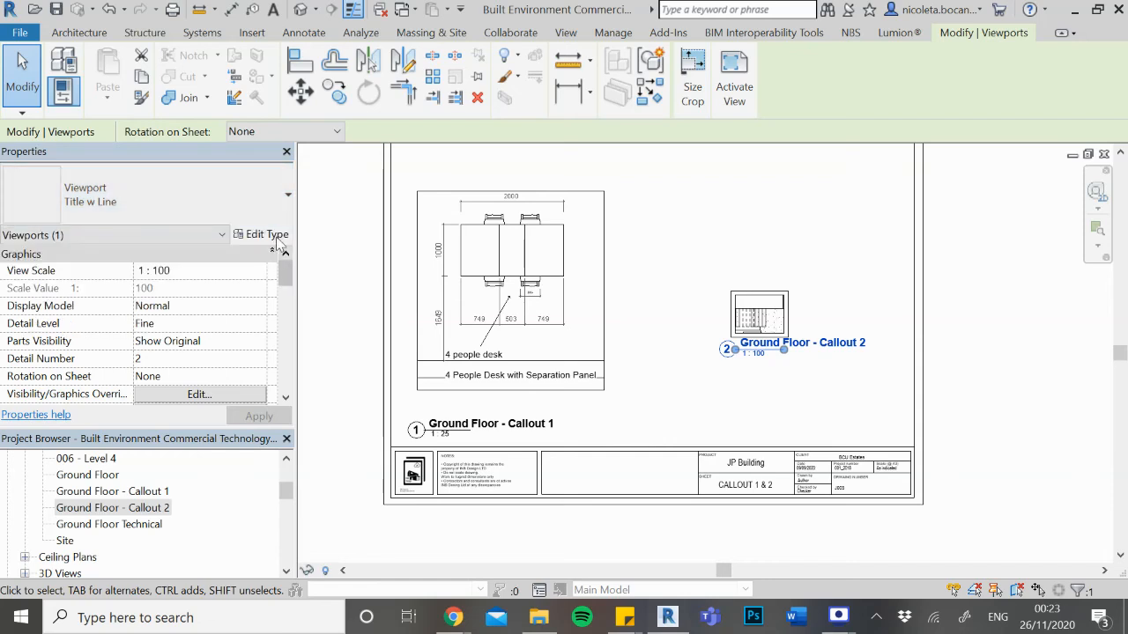
left_click(262, 272)
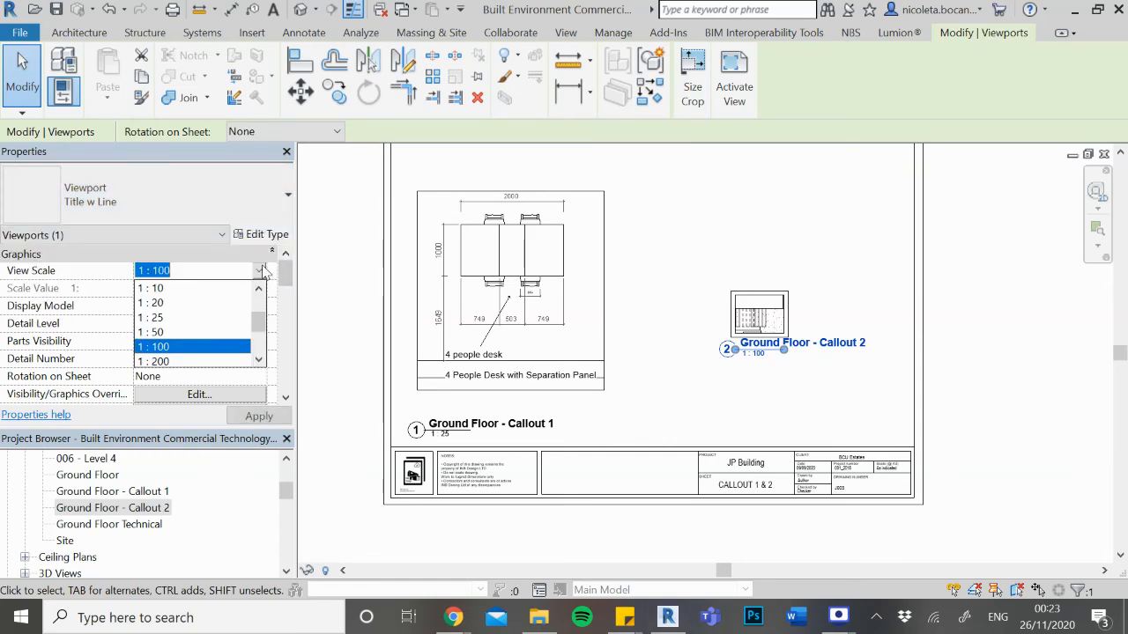
left_click(155, 318)
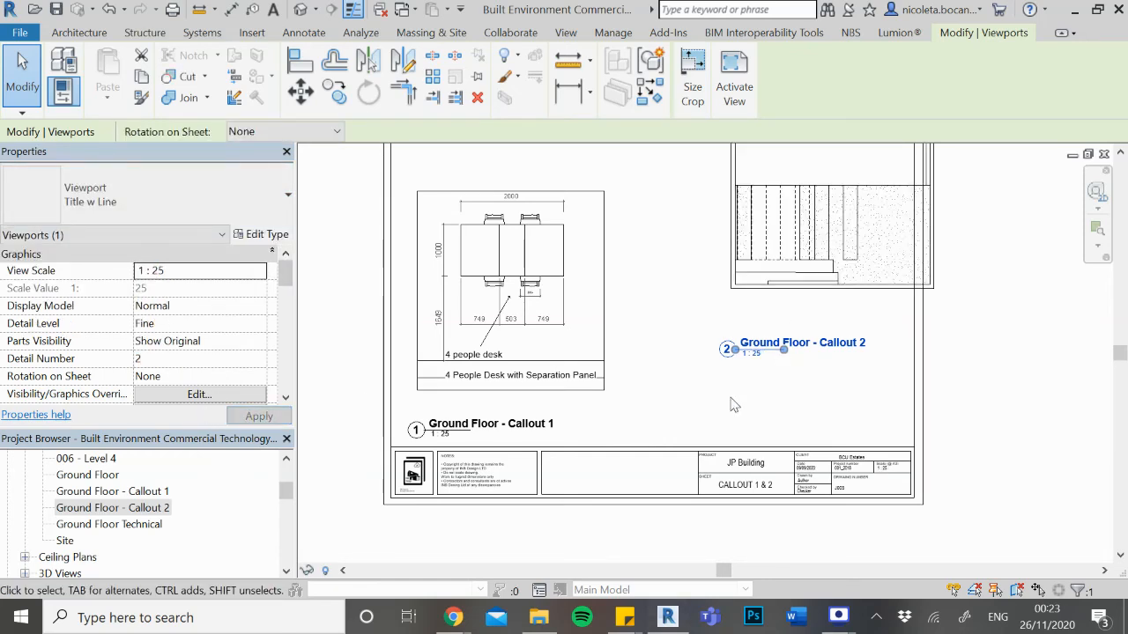
Bring the Callout 2 title close under its view and move the viewport inside the sheet border, with its title level with Callout 1's
scroll(733, 402, "down", 2)
left_click(970, 368)
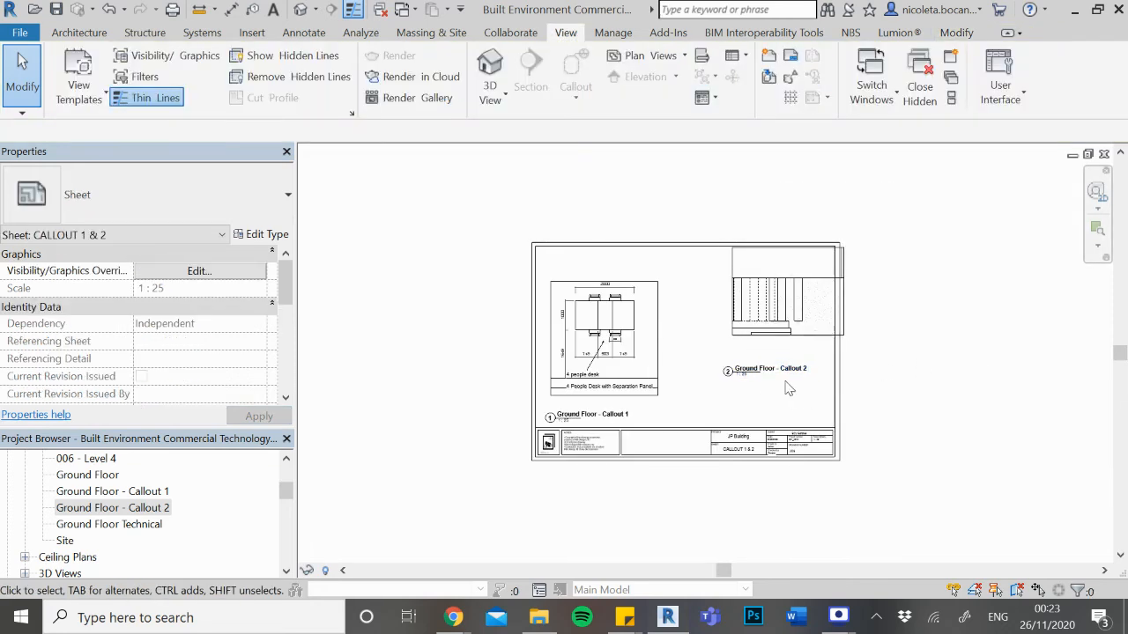
scroll(785, 379, "up", 2)
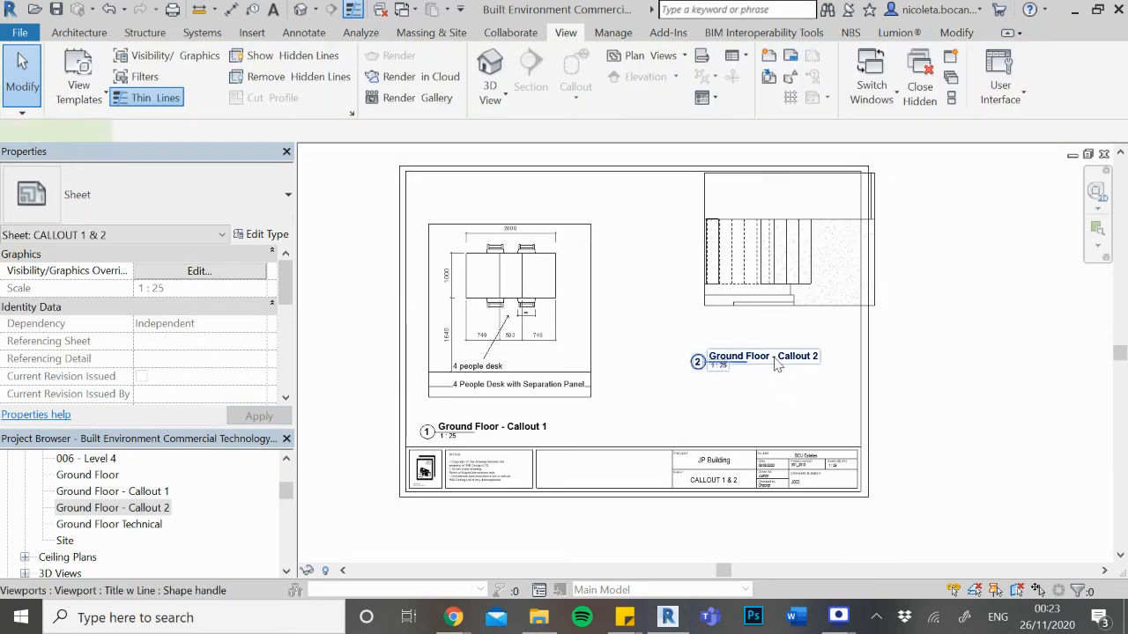
left_click(745, 364)
left_click_drag(744, 364, 748, 331)
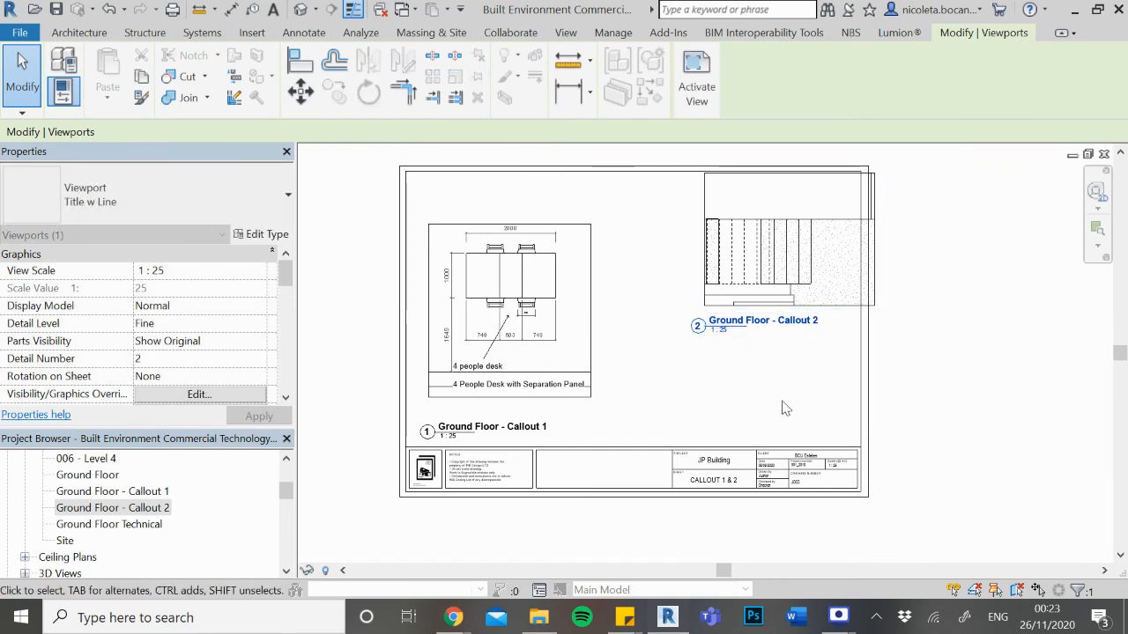
left_click_drag(737, 255, 719, 354)
left_click(1001, 327)
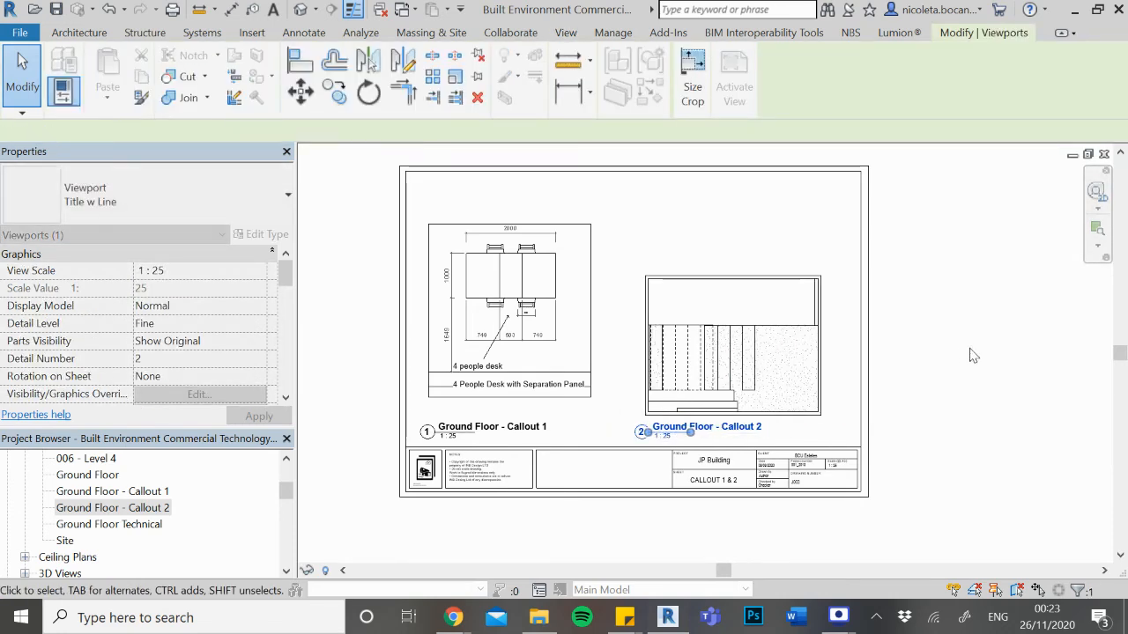
left_click(969, 353)
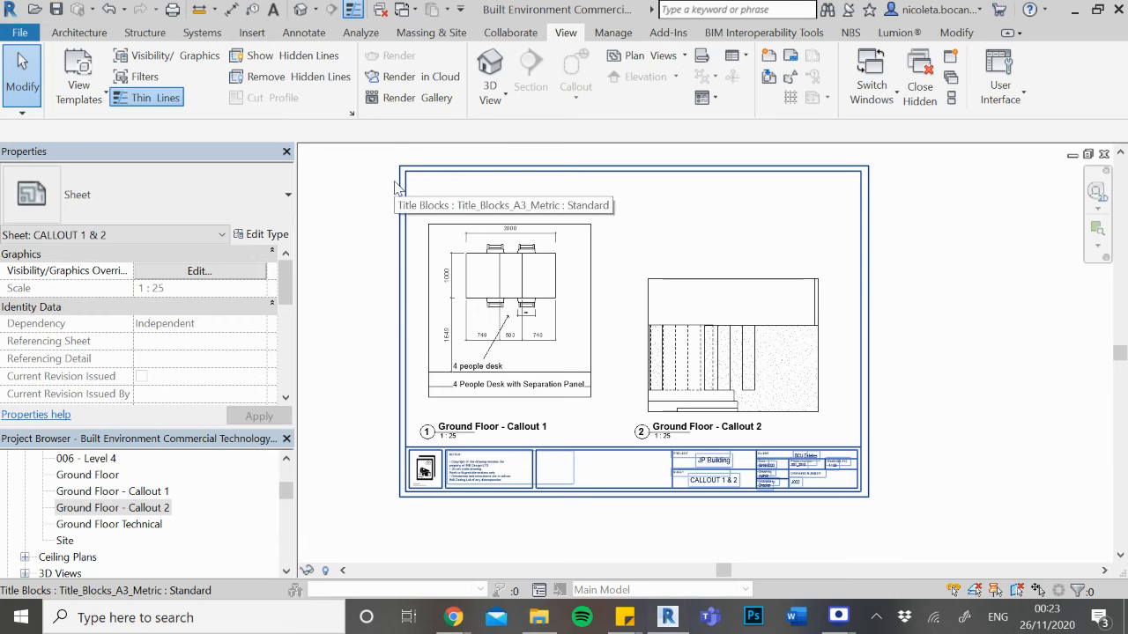
Activate the Callout 2 viewport and add the text note SFGDGHDSG inside the view, above the stair
double_click(736, 310)
scroll(738, 326, "up", 1)
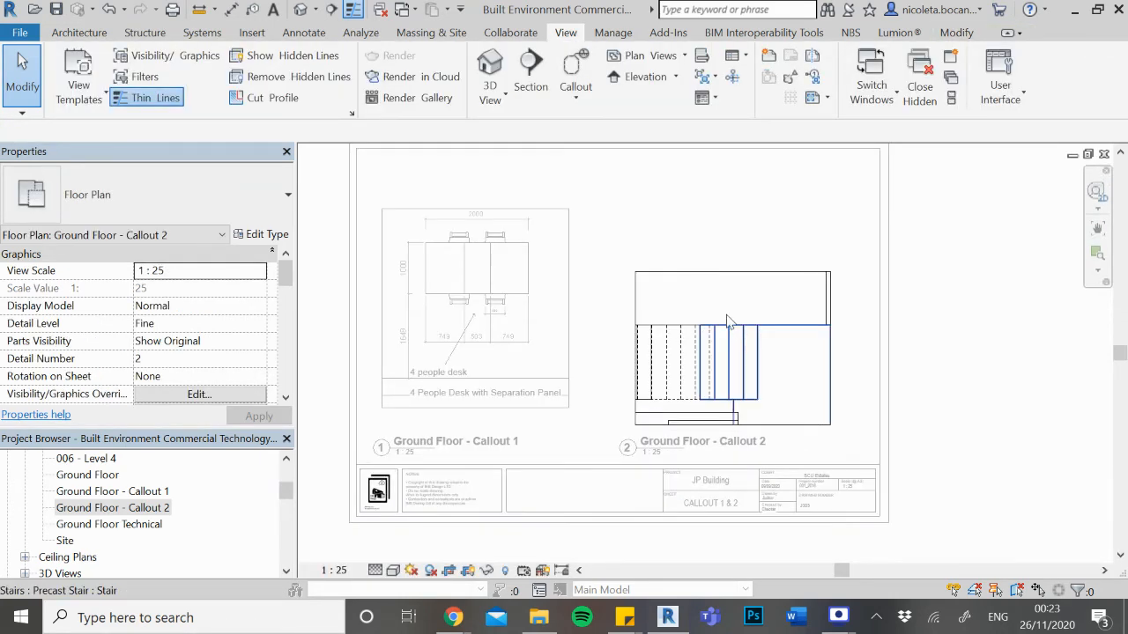
left_click(314, 37)
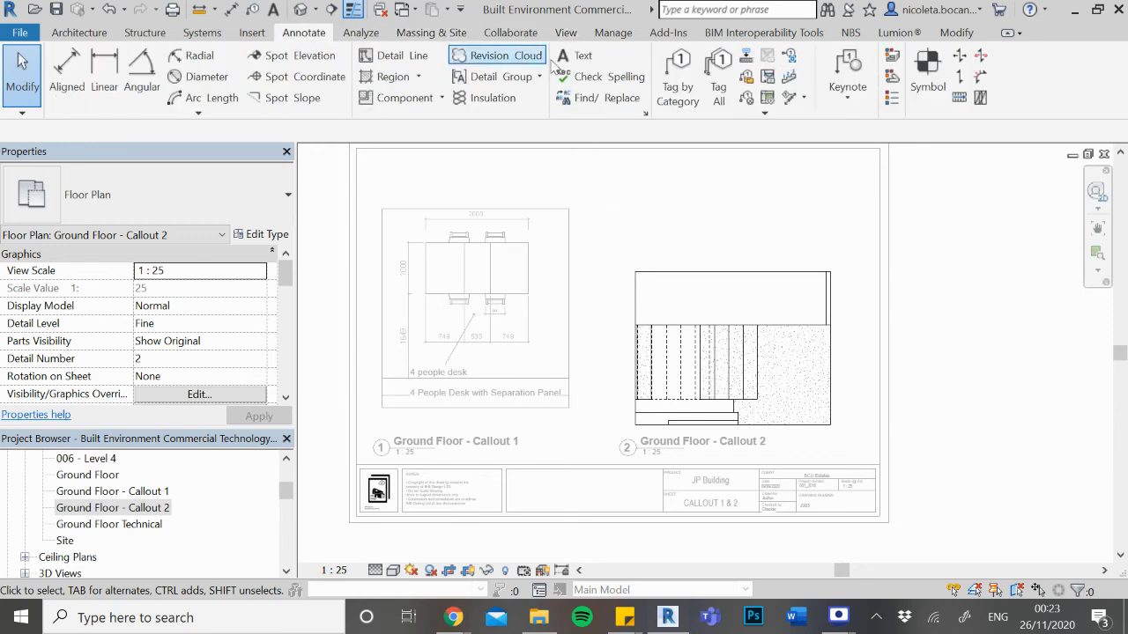
left_click(574, 50)
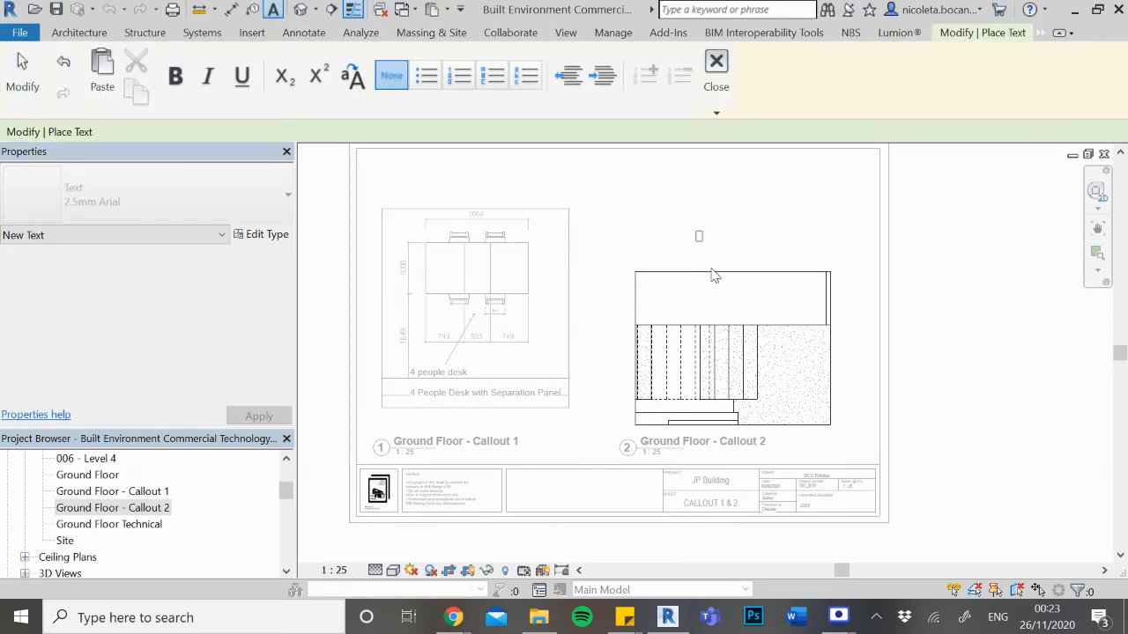
left_click(759, 207)
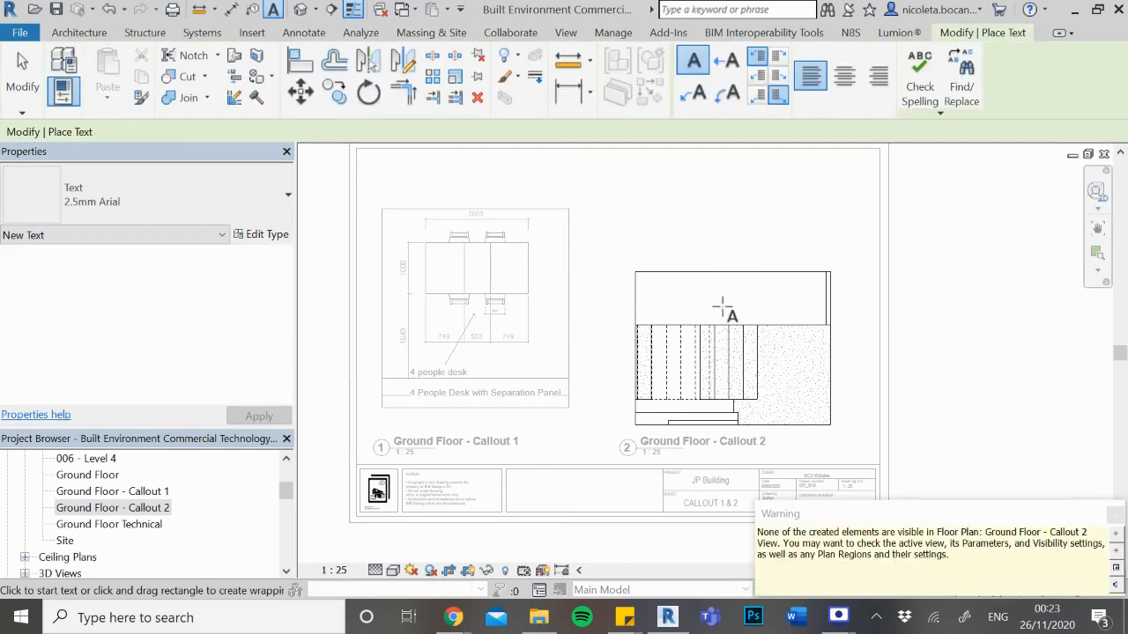
left_click_drag(649, 292, 803, 356)
type("SFGDGH")
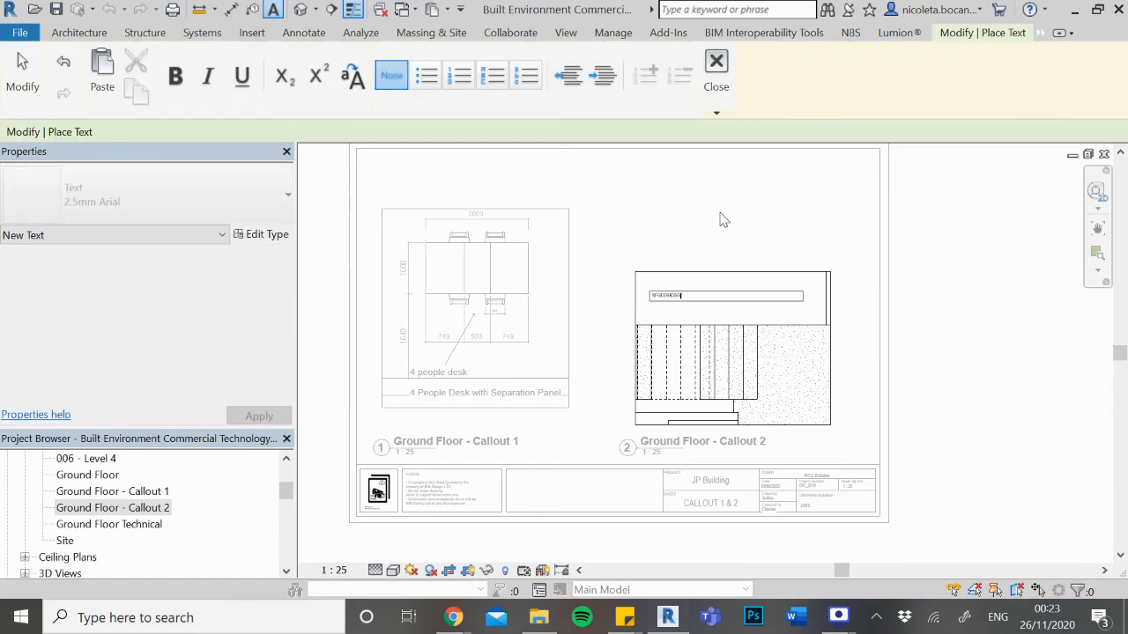
type("DSG")
left_click(720, 220)
Add a chain of aligned dimensions across the four solid-line treads of the stair, placed just above them
left_click(573, 90)
scroll(767, 453, "up", 2)
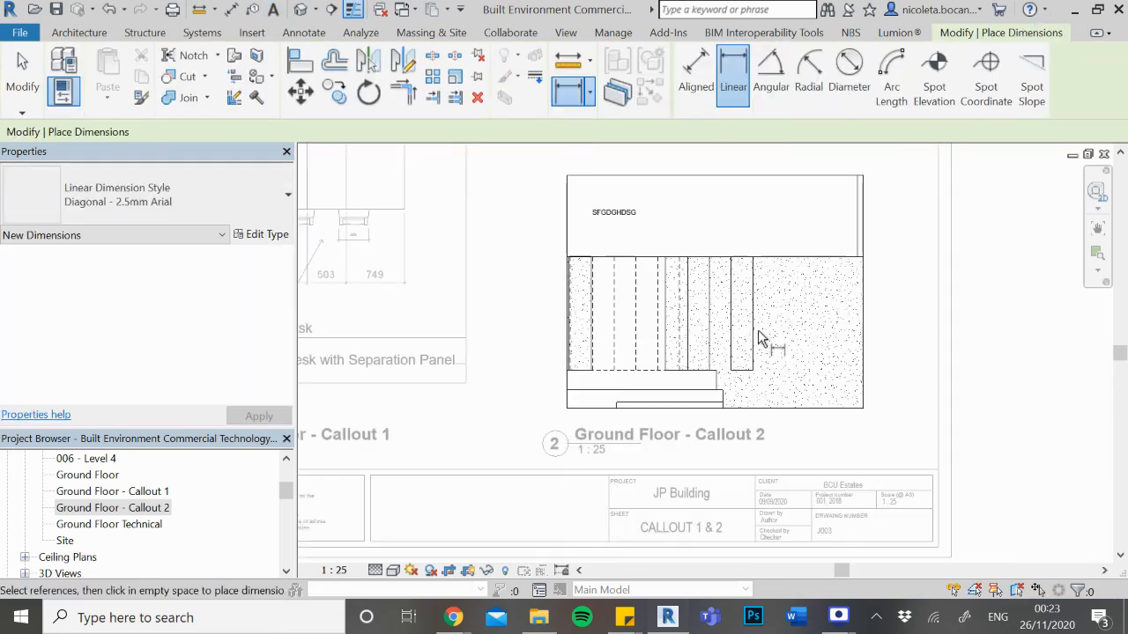
left_click(695, 75)
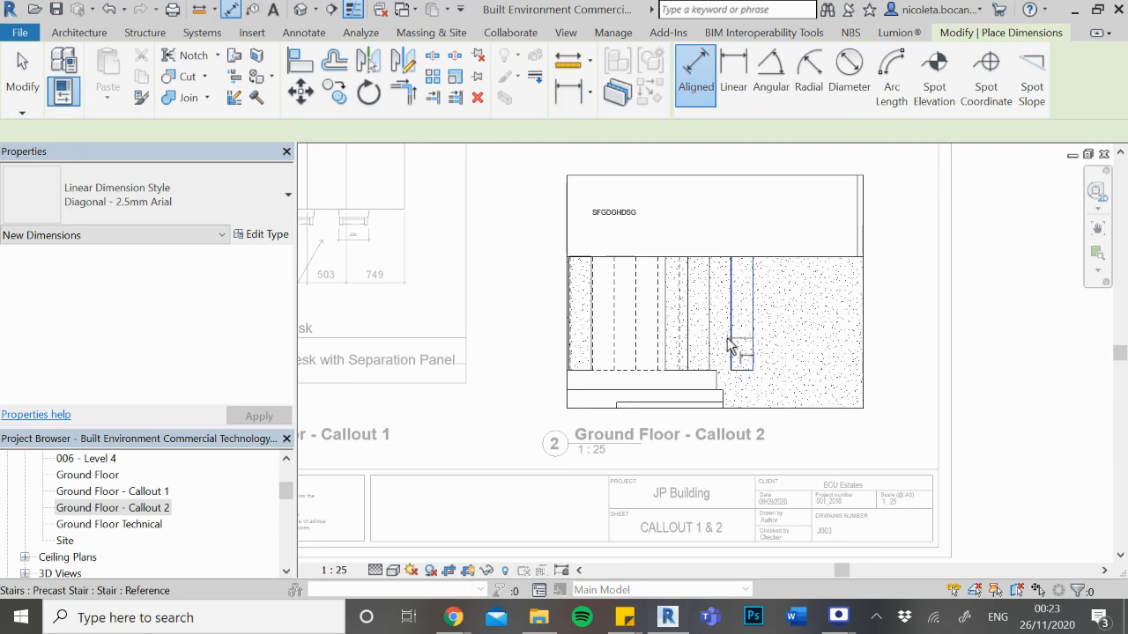
left_click(729, 338)
left_click(710, 338)
left_click(688, 347)
left_click(667, 351)
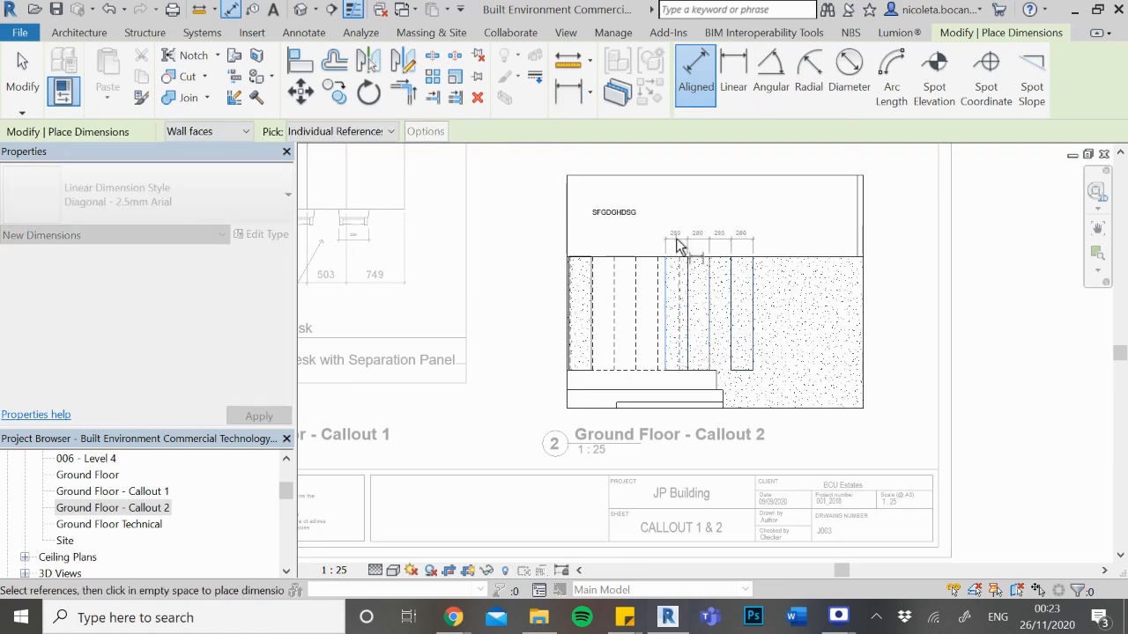
left_click(680, 233)
key("Escape")
key("Escape")
Change the stair tread dimension chain to the Diagonal - 4mm style
left_click(731, 238)
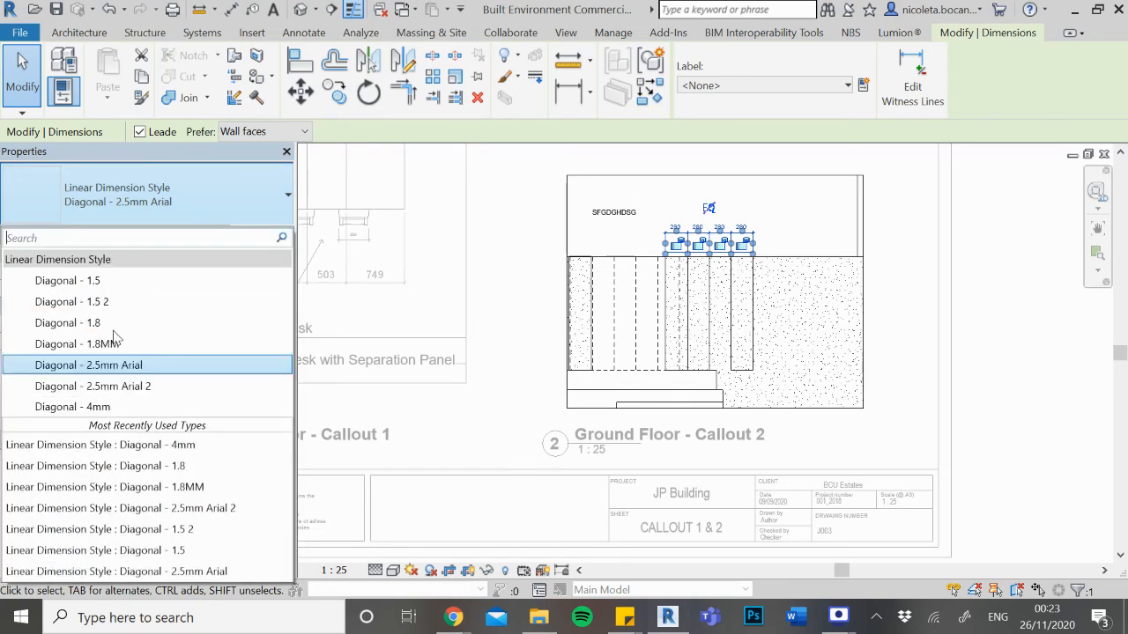
left_click(115, 406)
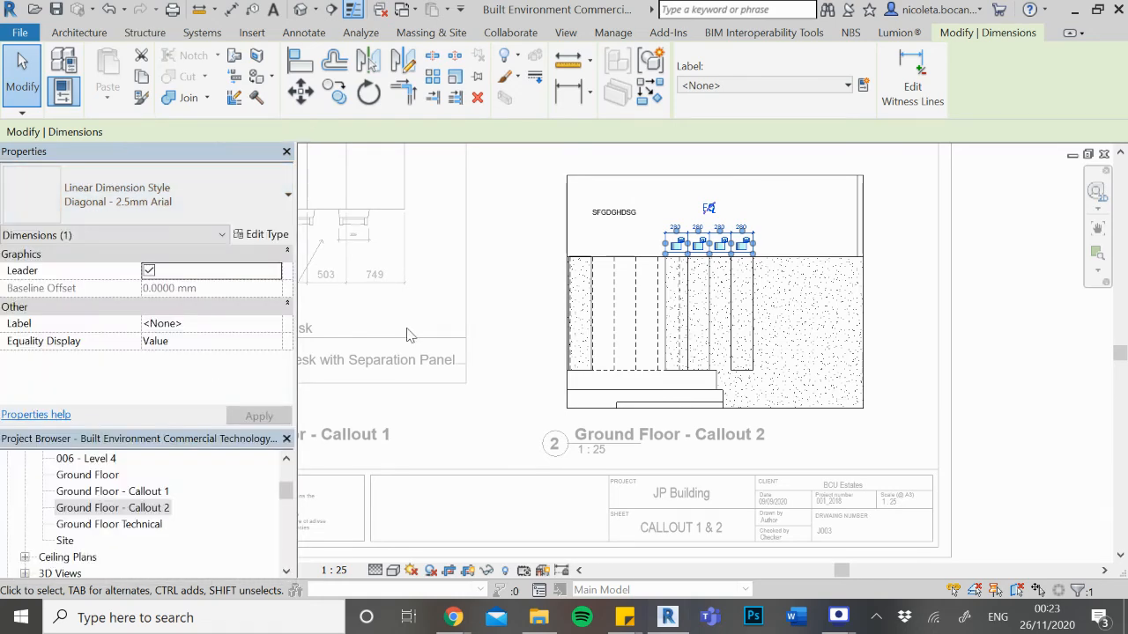
left_click(794, 216)
key("Escape")
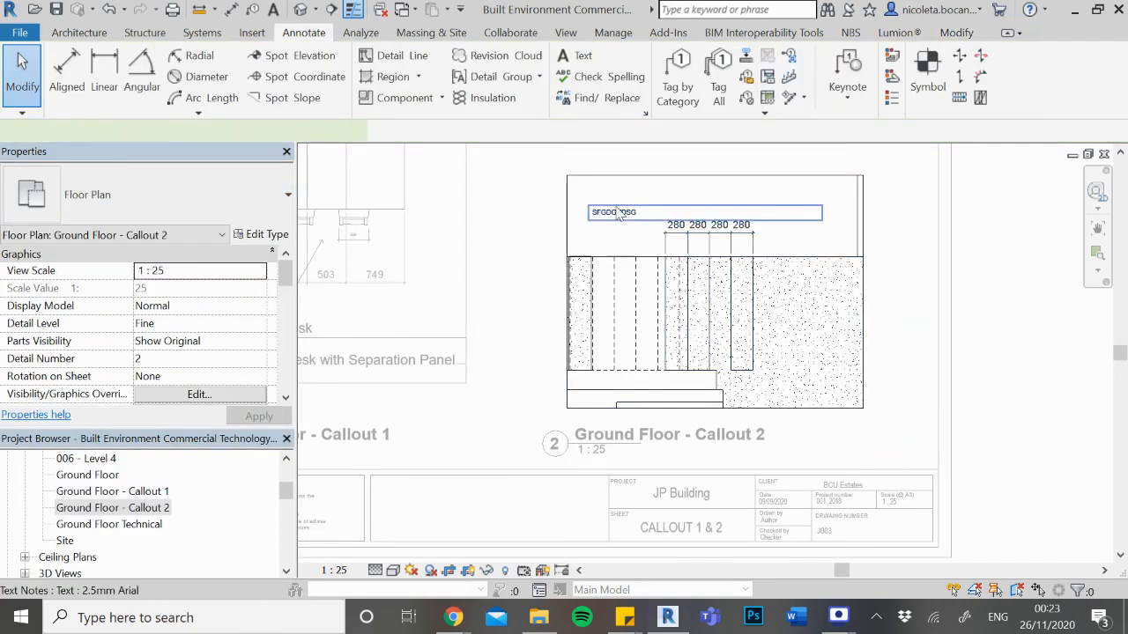
Change the SFGDGHDSG text note to 5mm Arial and move it up clear of the tread dimensions
left_click(617, 212)
left_click(146, 196)
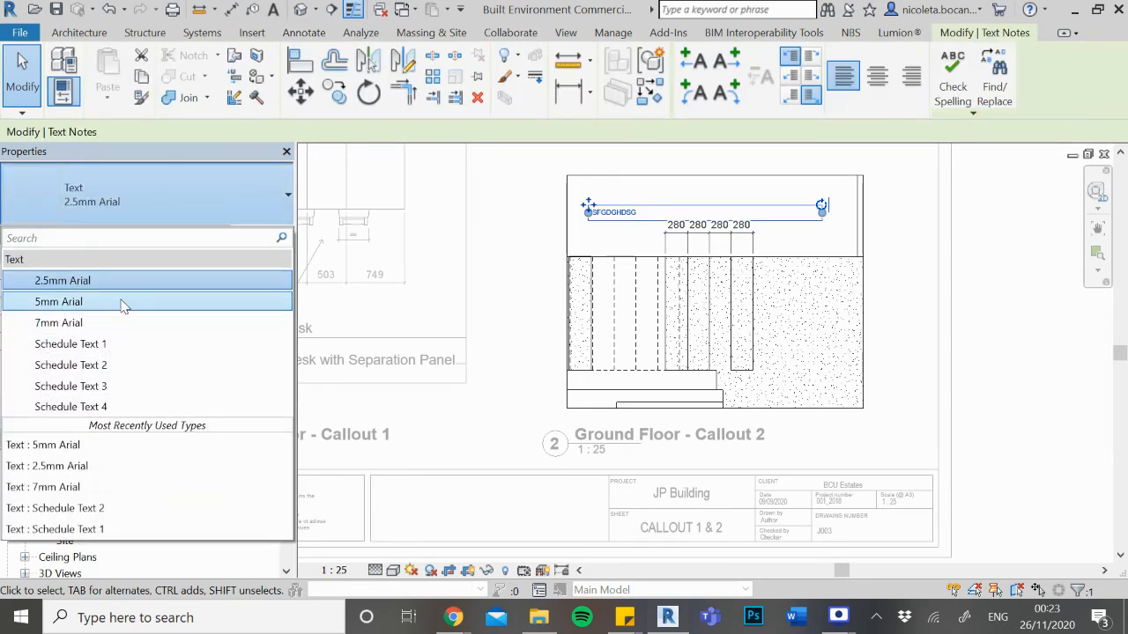
left_click(834, 355)
scroll(776, 396, "down", 1)
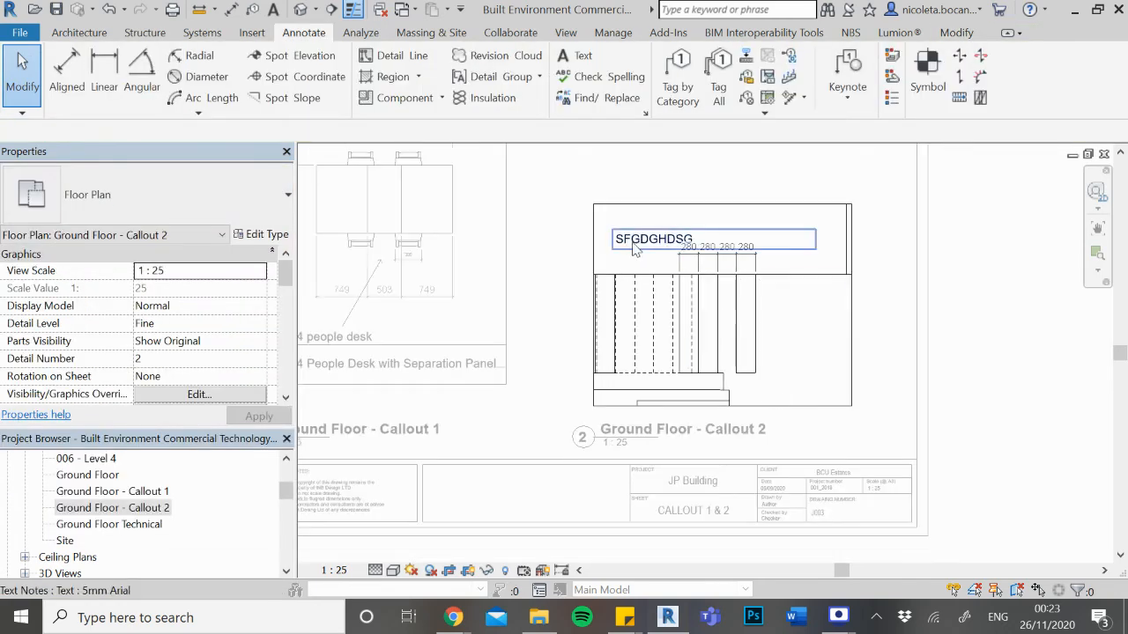
left_click(627, 230)
left_click_drag(628, 233, 617, 218)
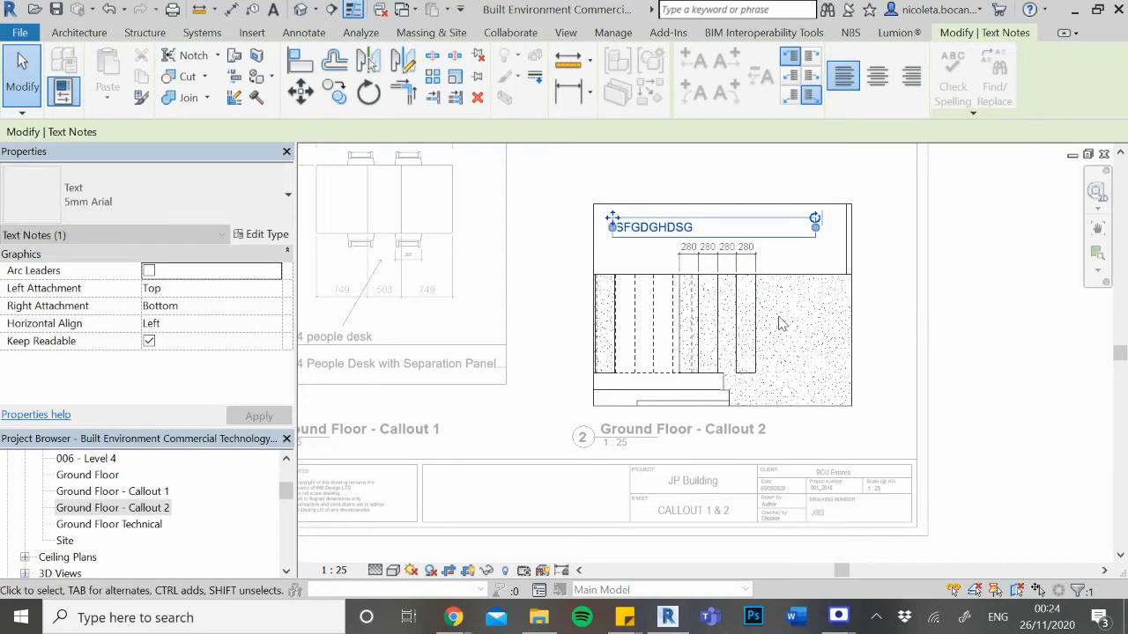
Deactivate the Callout 2 viewport to return to the sheet
scroll(888, 338, "down", 2)
double_click(1003, 402)
scroll(571, 456, "down", 1)
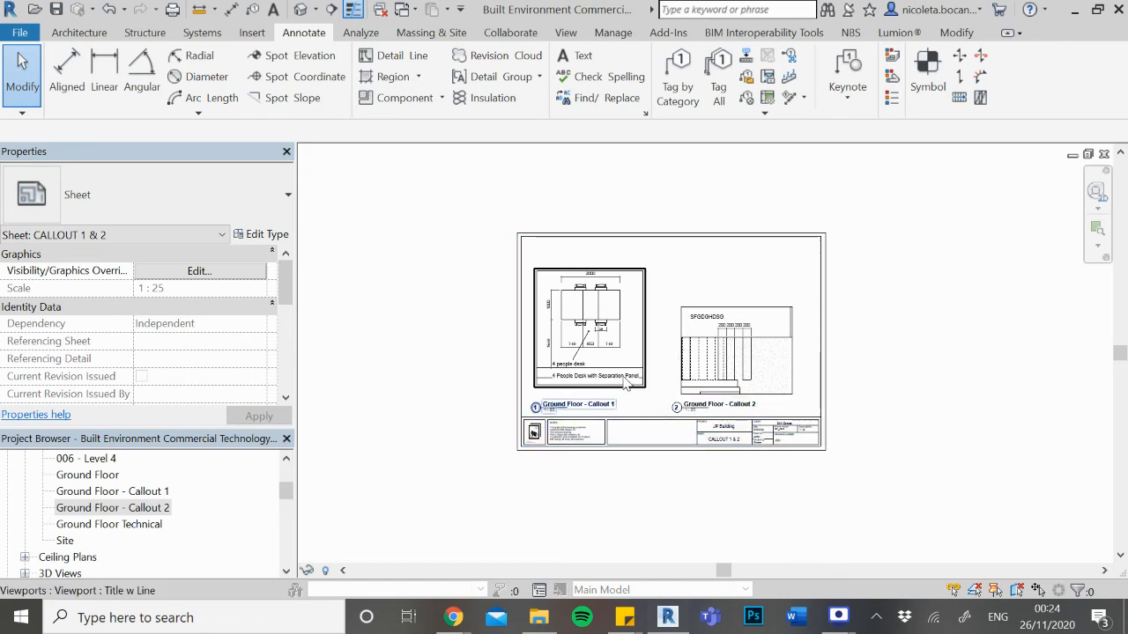
Find sheet J003 in the project's sheet list and review the layout and annotations of both callouts on it
left_click(97, 524)
scroll(129, 529, "down", 8)
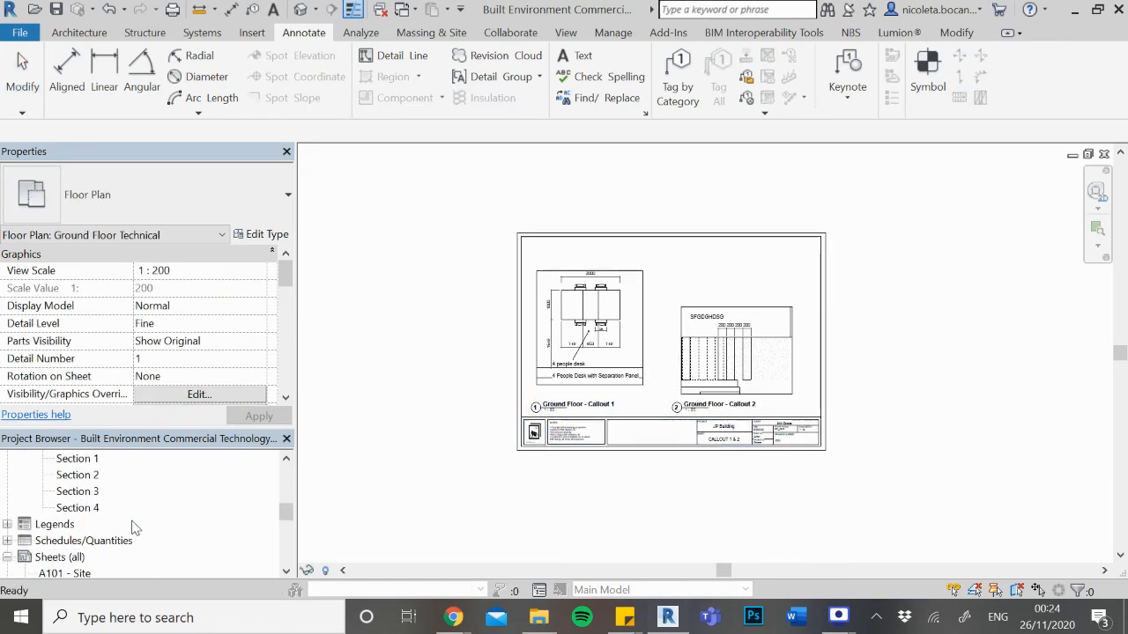
scroll(127, 536, "down", 5)
left_click(119, 475)
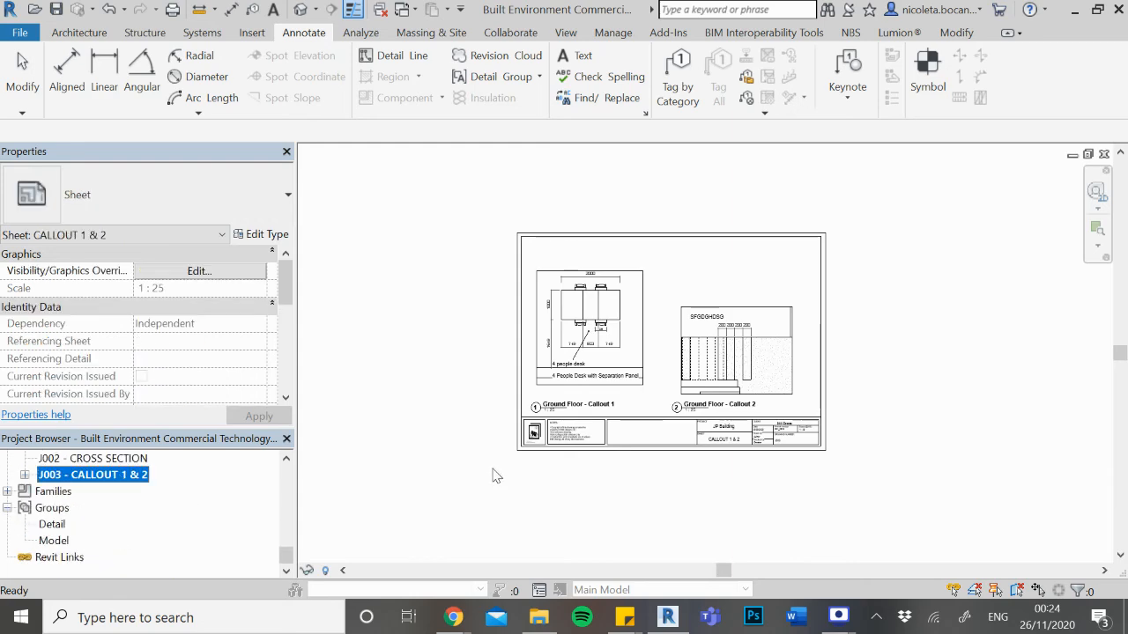
scroll(547, 450, "up", 3)
scroll(627, 429, "up", 3)
scroll(617, 381, "down", 3)
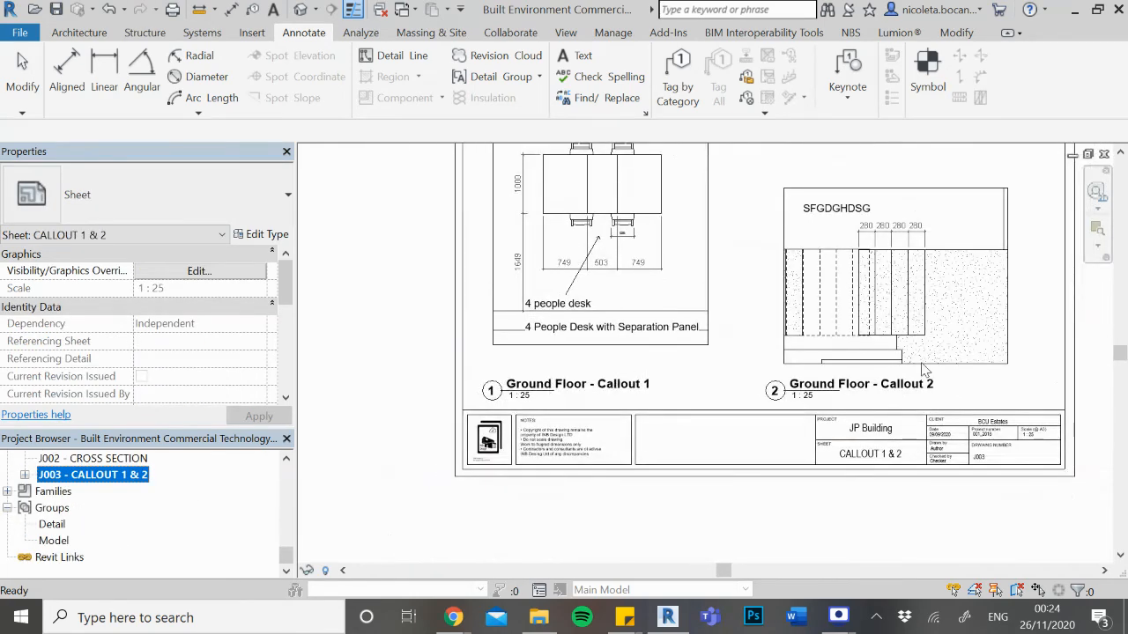
scroll(978, 434, "up", 4)
scroll(978, 434, "down", 5)
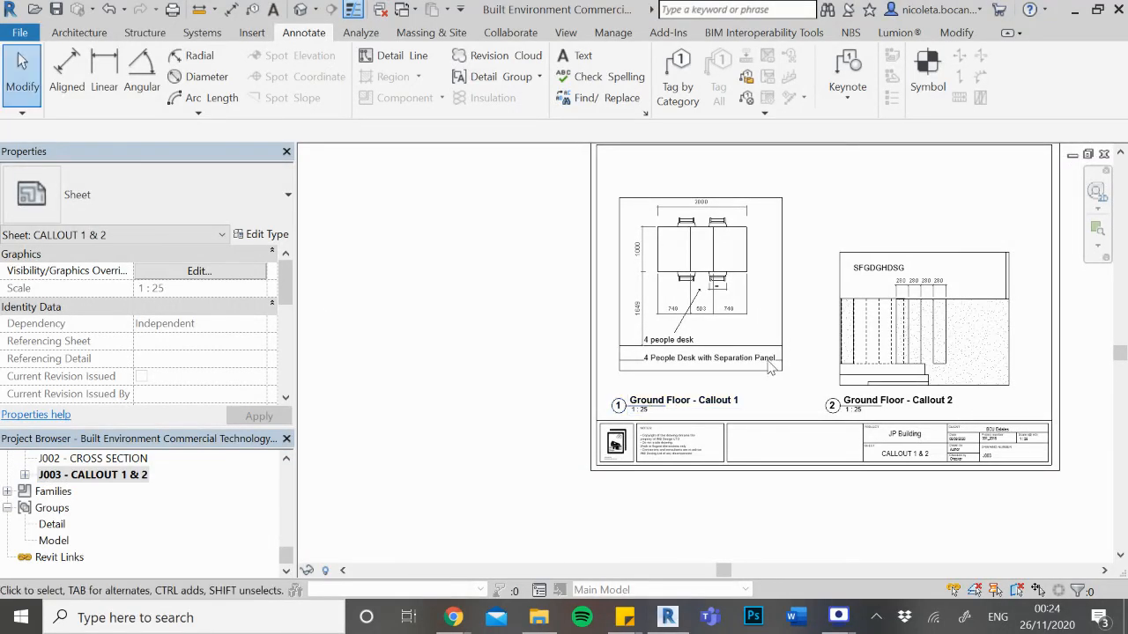
Rename the four-person desk callout's view as Ground Floor - Callout 1 DESK
left_click(786, 333)
left_click(723, 402)
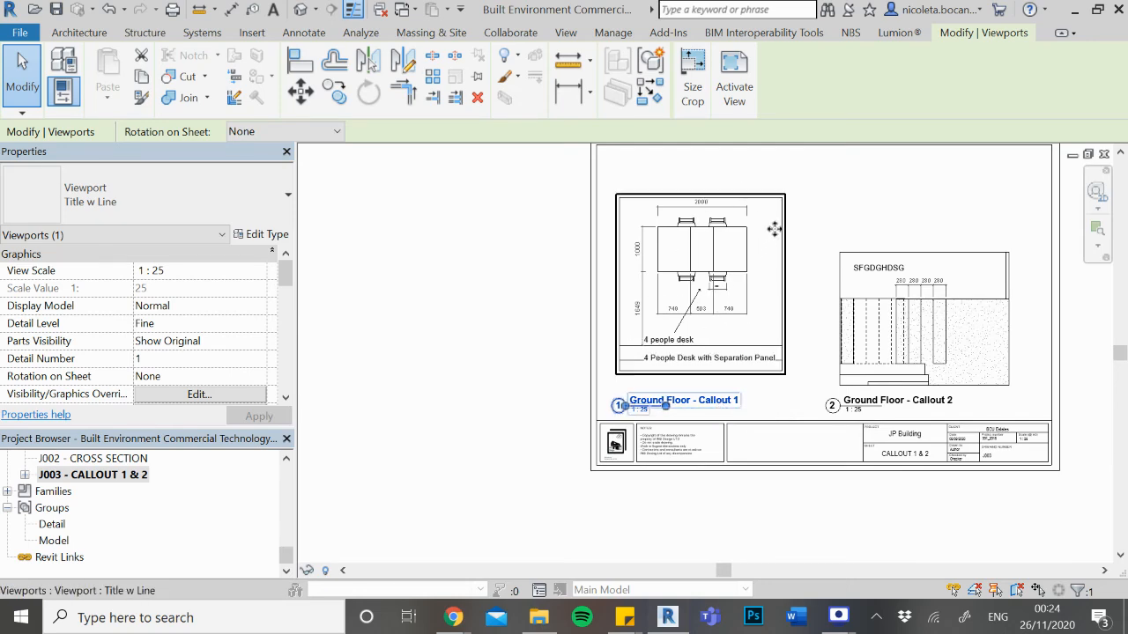
left_click(797, 186)
left_click(779, 218)
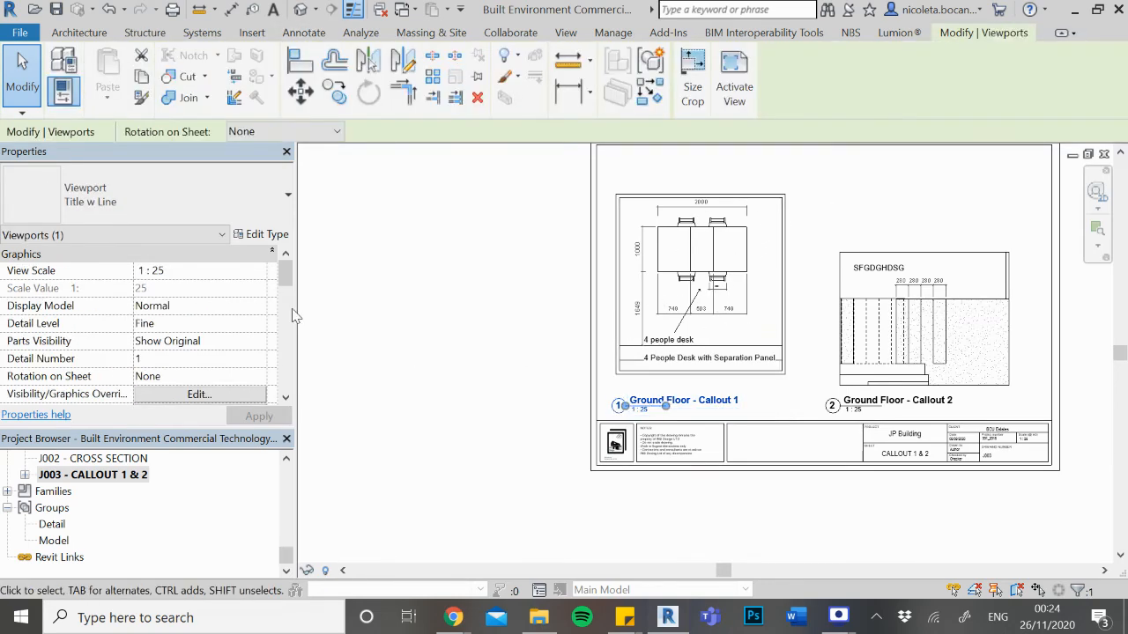
scroll(172, 340, "down", 5)
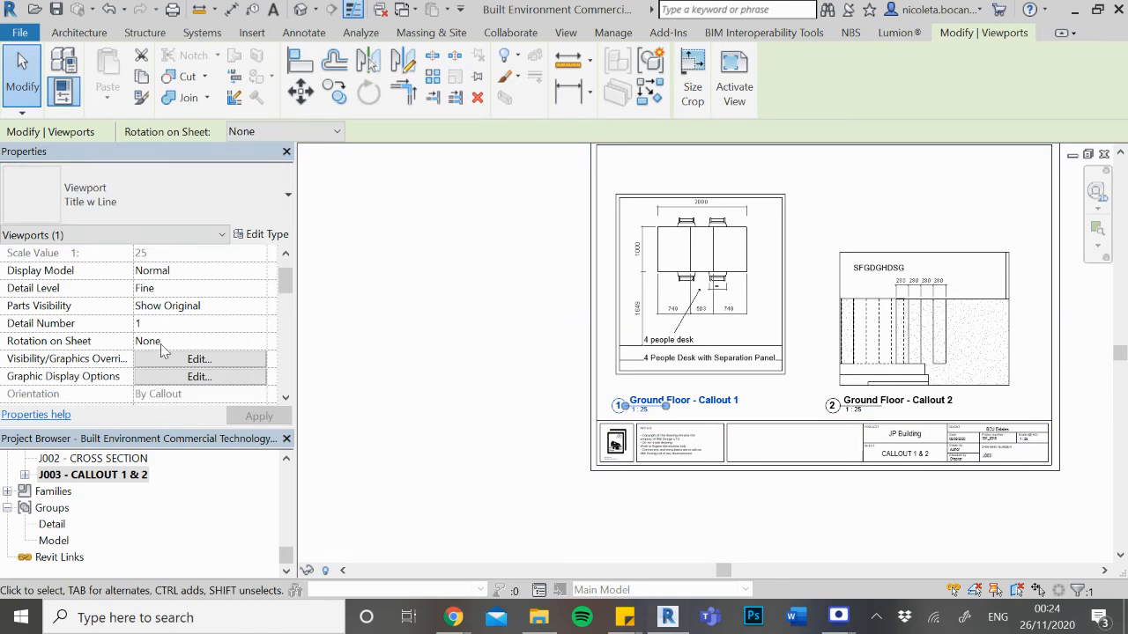
scroll(201, 351, "down", 6)
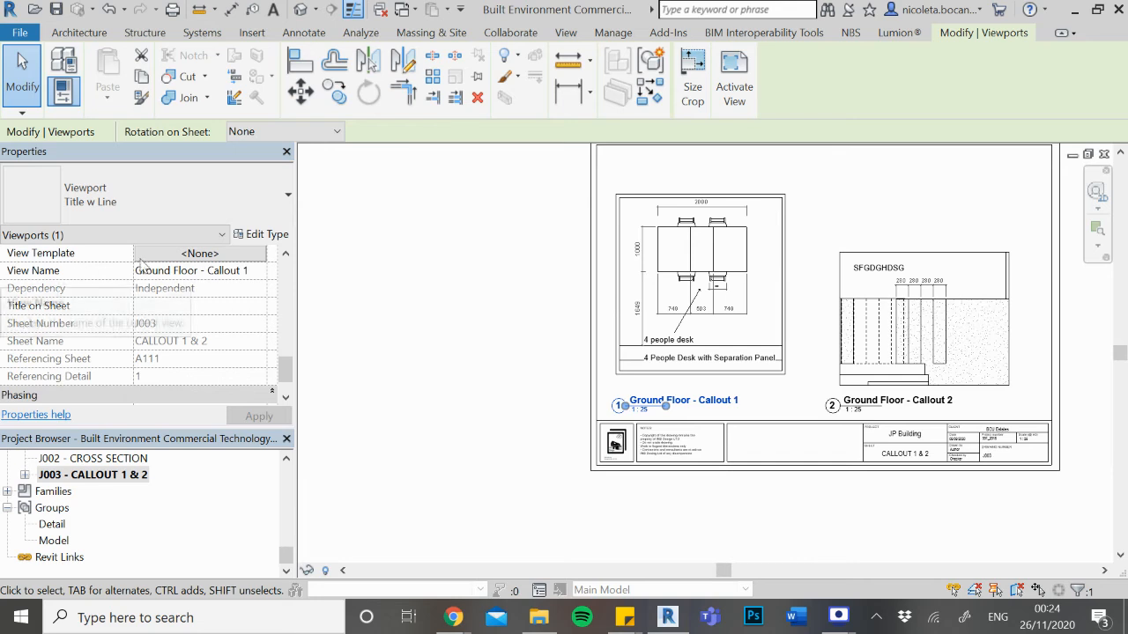
left_click(259, 273)
left_click(203, 273)
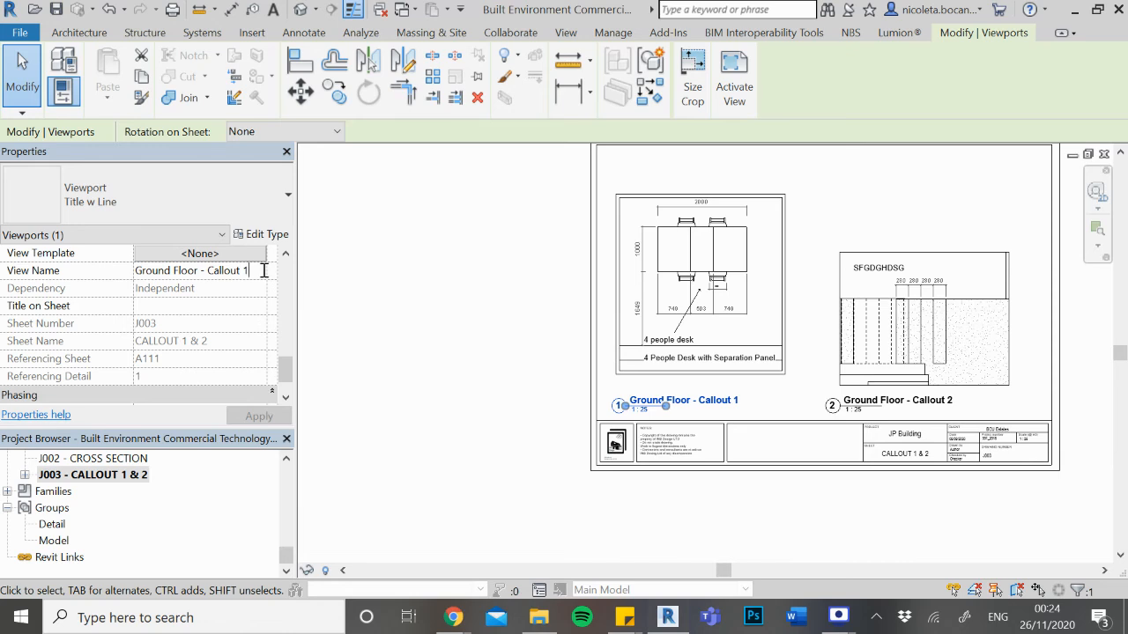
type("dESK")
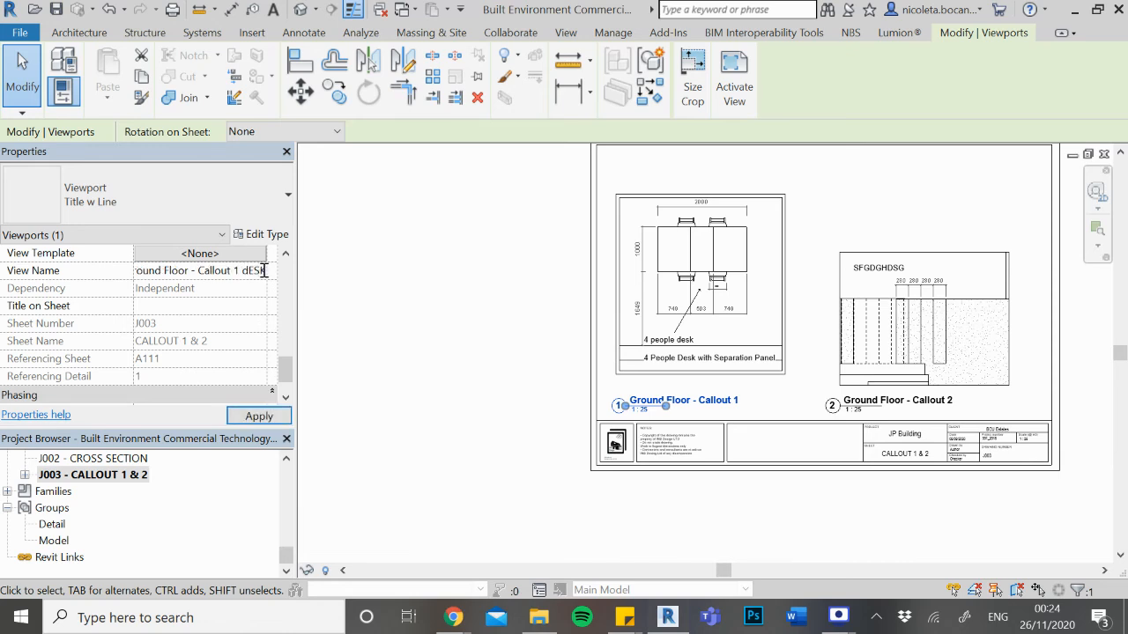
key("Return")
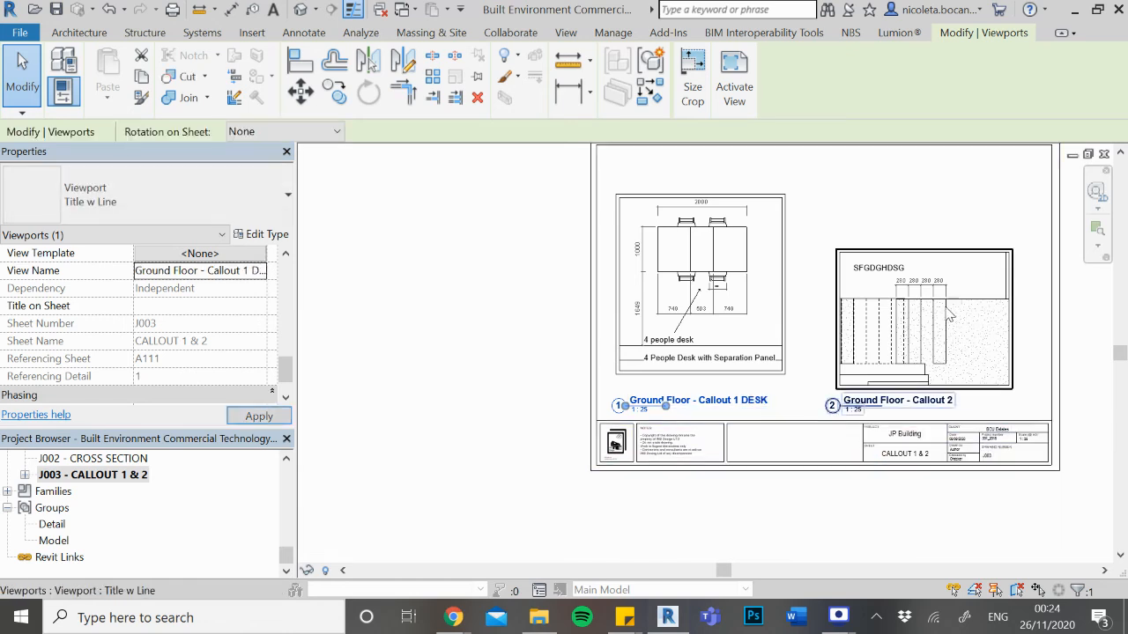
Rename the stair callout's view as Ground Floor - Callout 2 MEETING ROOM and apply the change
left_click(846, 334)
left_click(255, 269)
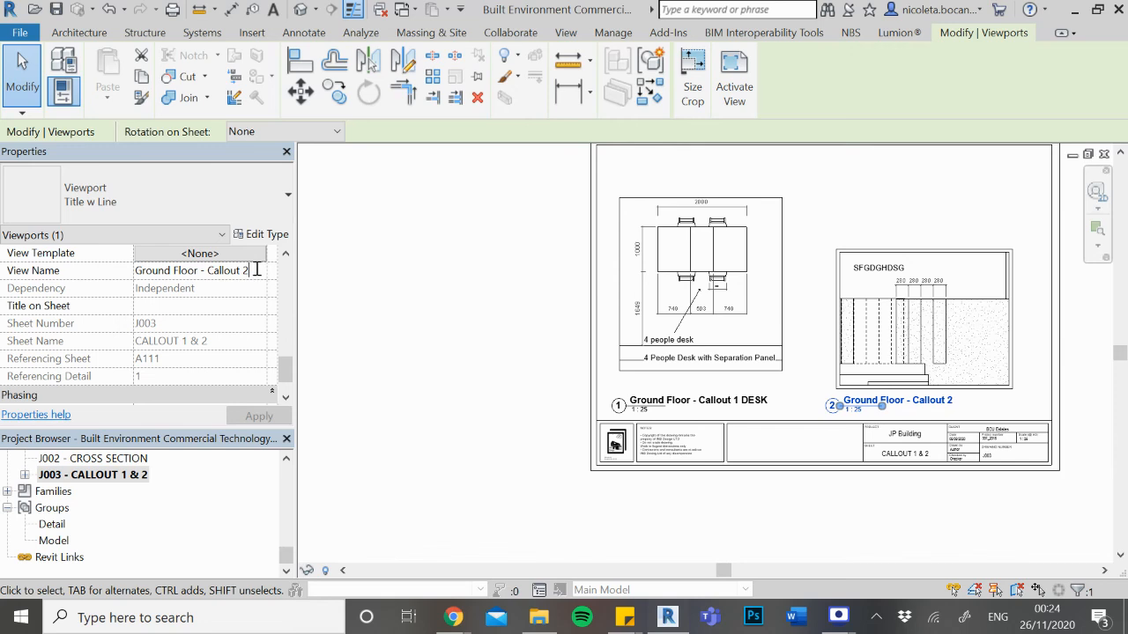
type("N")
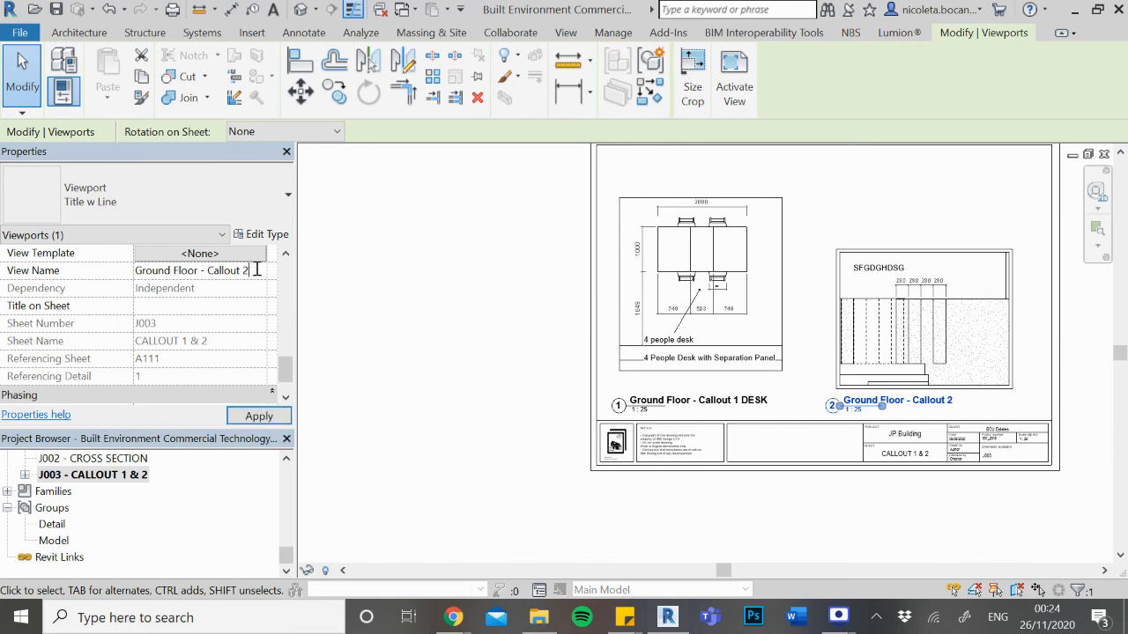
type(" MEETING ROOM")
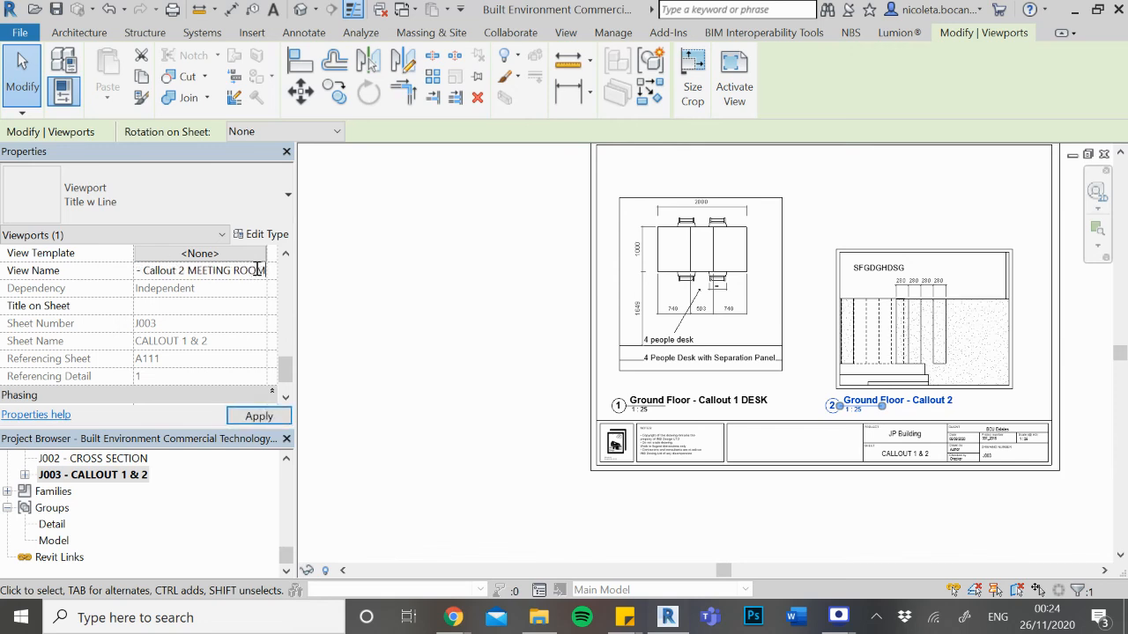
key("Return")
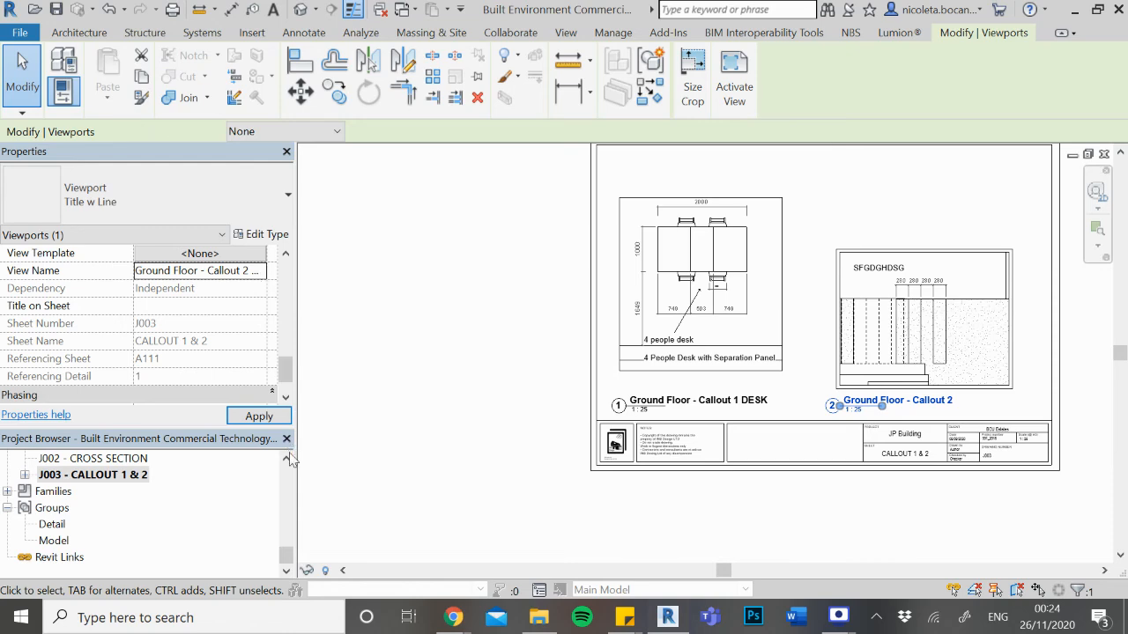
left_click(259, 415)
left_click(494, 321)
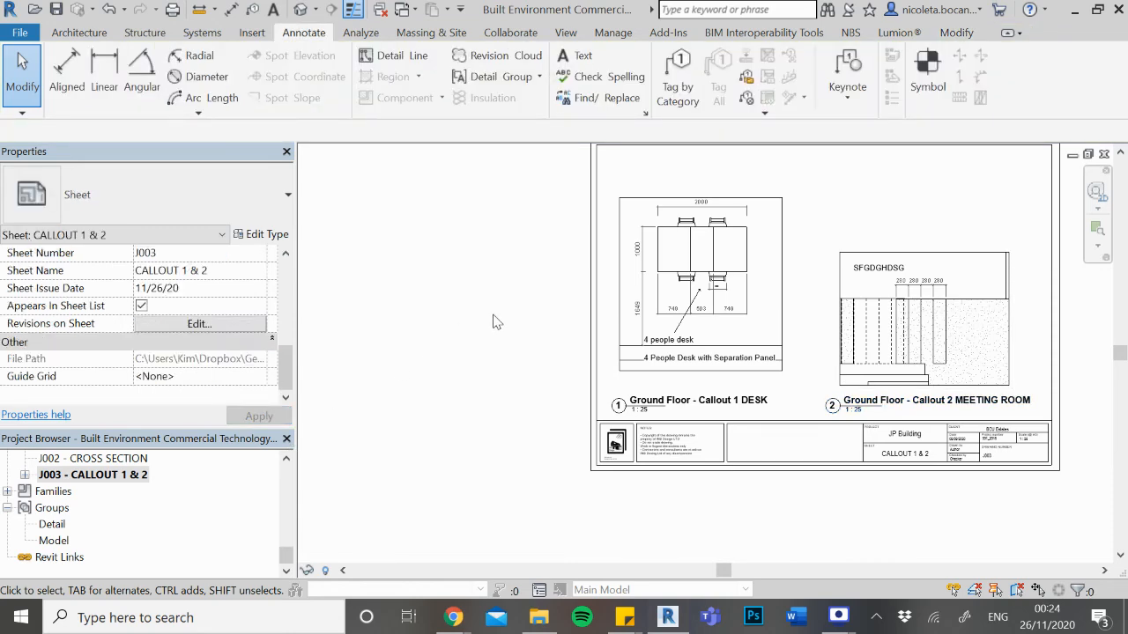
Open sheet J002 - CROSS SECTION and examine its drawing area and title block
scroll(483, 308, "down", 1)
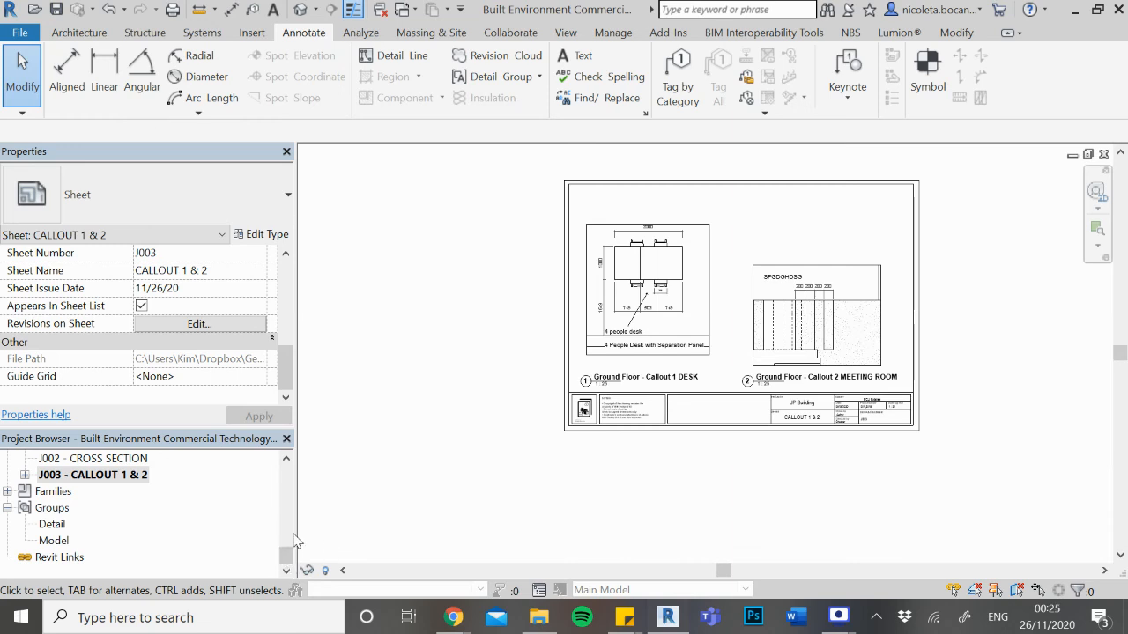
double_click(115, 459)
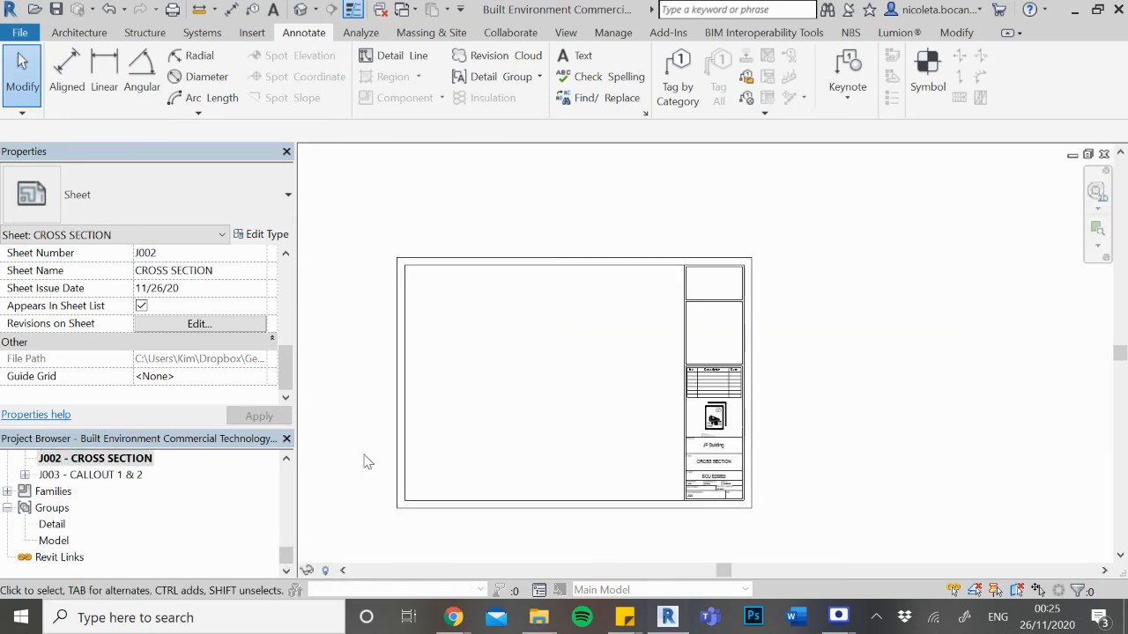
scroll(201, 509, "up", 1)
scroll(159, 481, "down", 1)
scroll(537, 393, "up", 2)
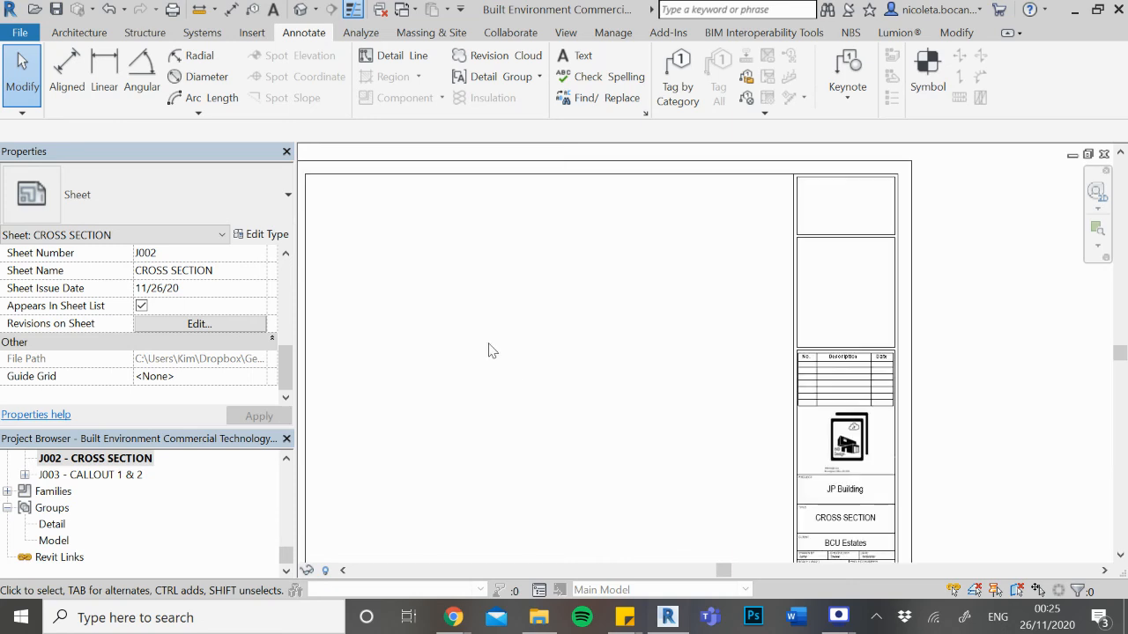
scroll(705, 370, "down", 2)
scroll(185, 490, "up", 2)
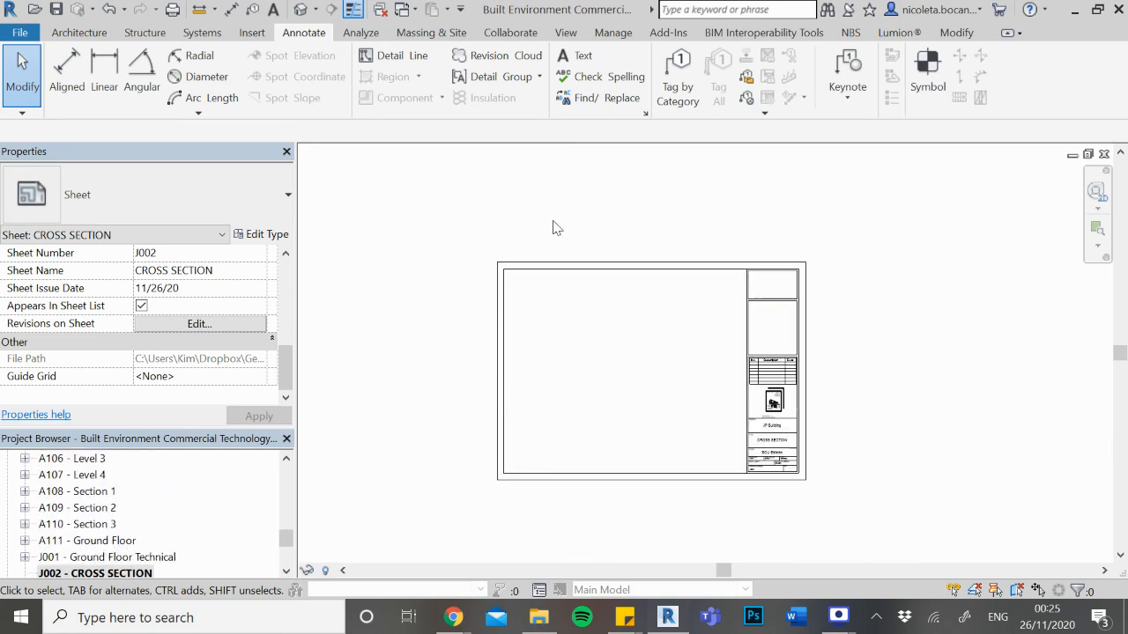
left_click(544, 270)
scroll(209, 468, "down", 1)
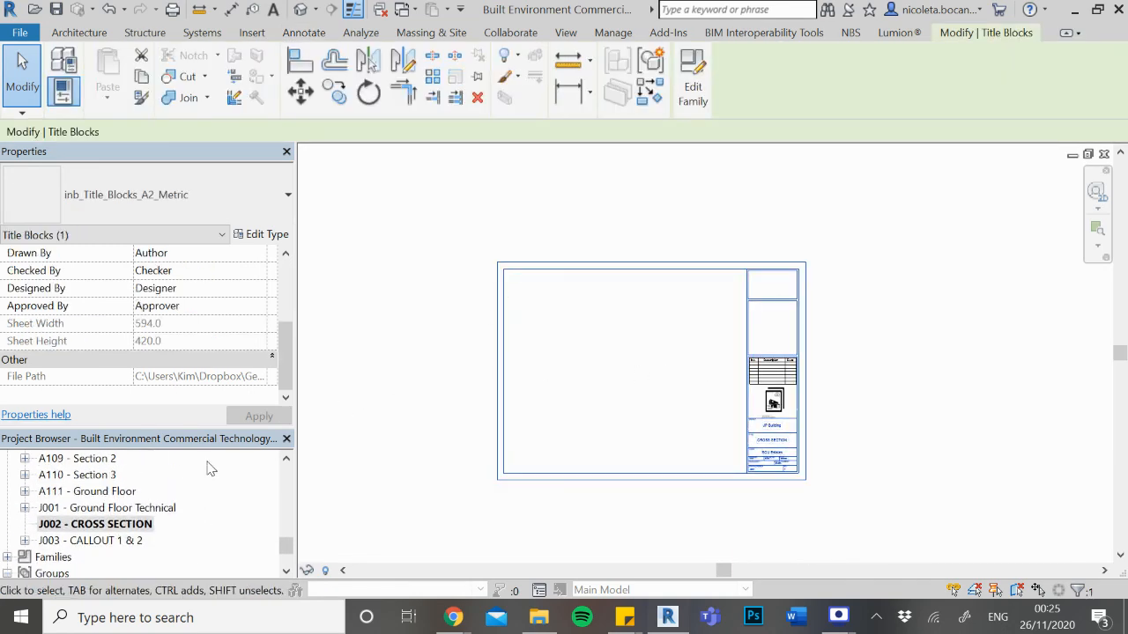
Delete the blank J002 - CROSS SECTION sheet from the project
left_click(103, 511)
left_click(110, 524)
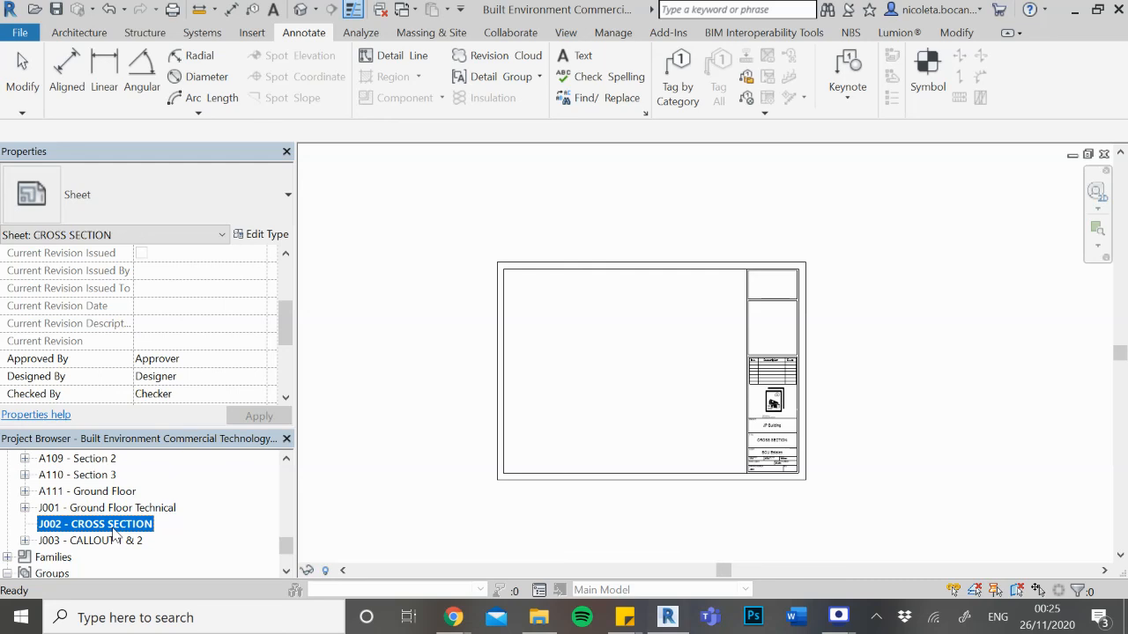
scroll(114, 532, "up", 1)
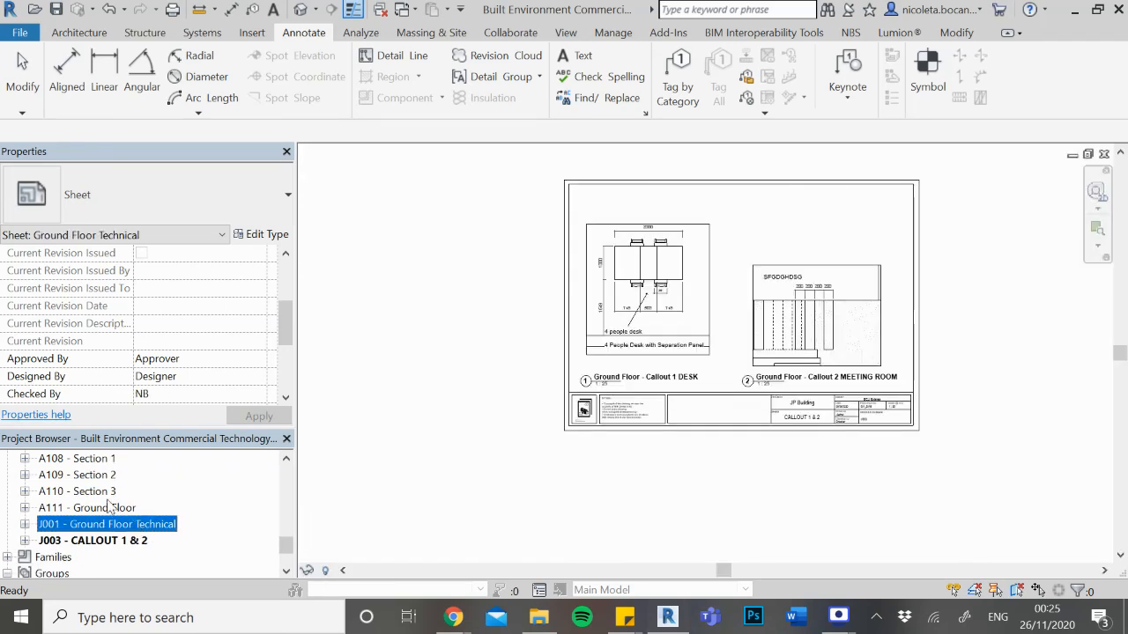
Renumber sheet A110 - Section 3 as J002, name it CROSS SECTION, and open it
scroll(110, 507, "up", 1)
right_click(89, 508)
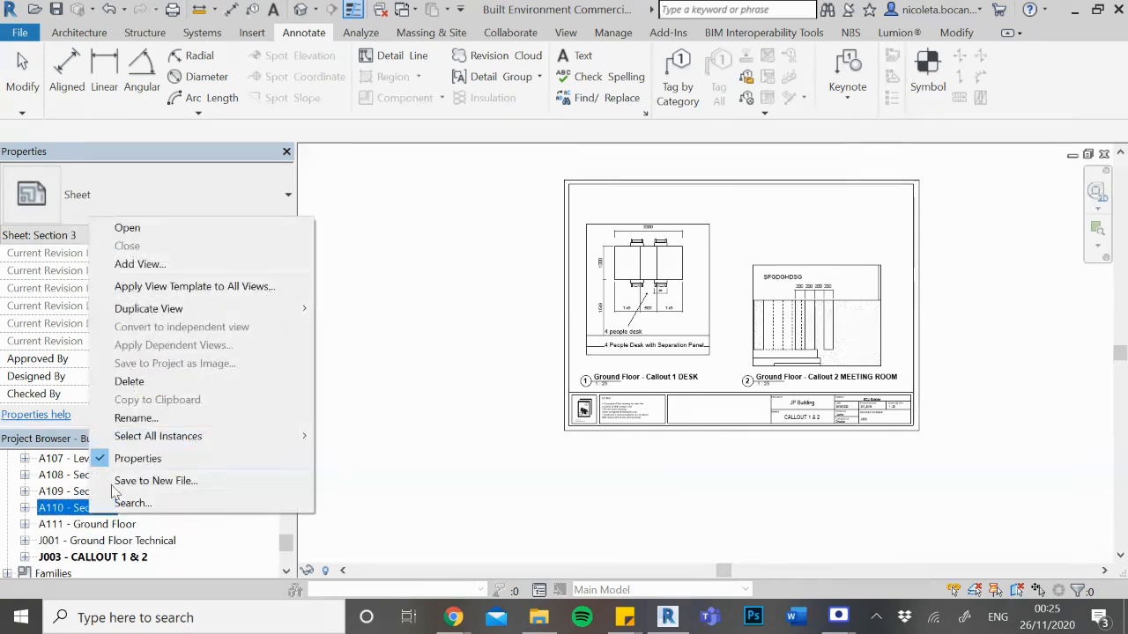
left_click(168, 418)
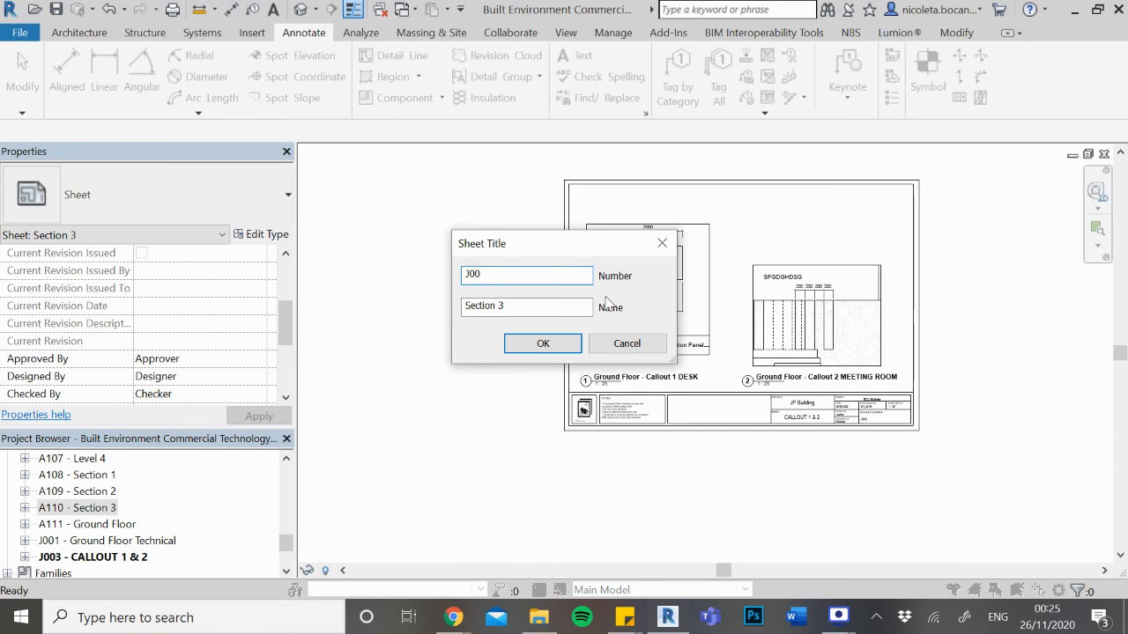
key("Tab")
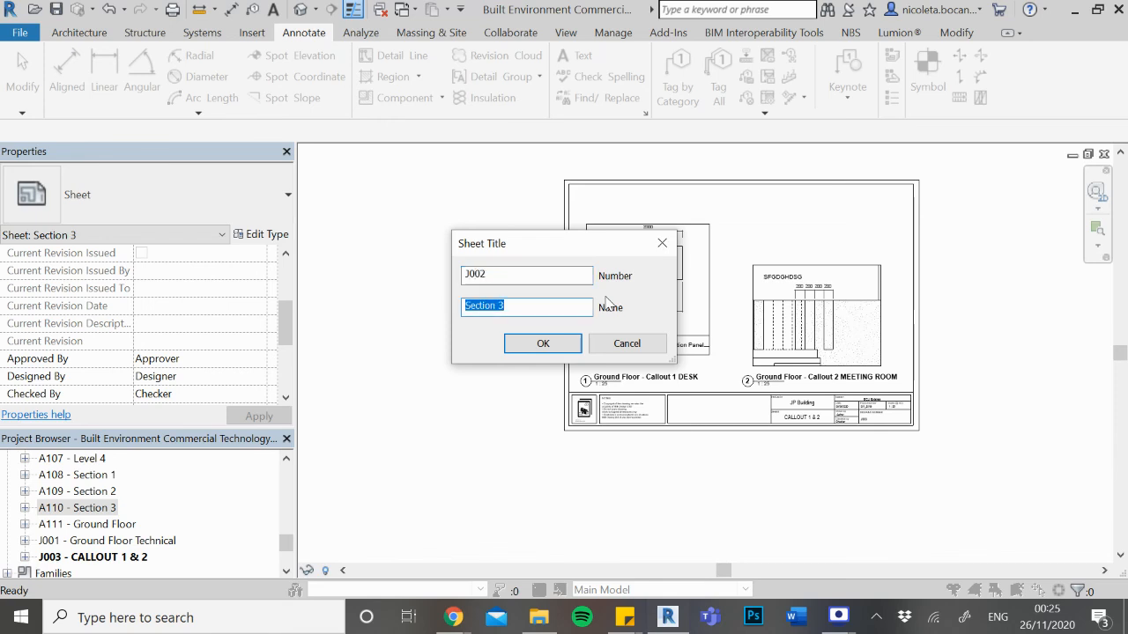
type("SECTION")
key("Return")
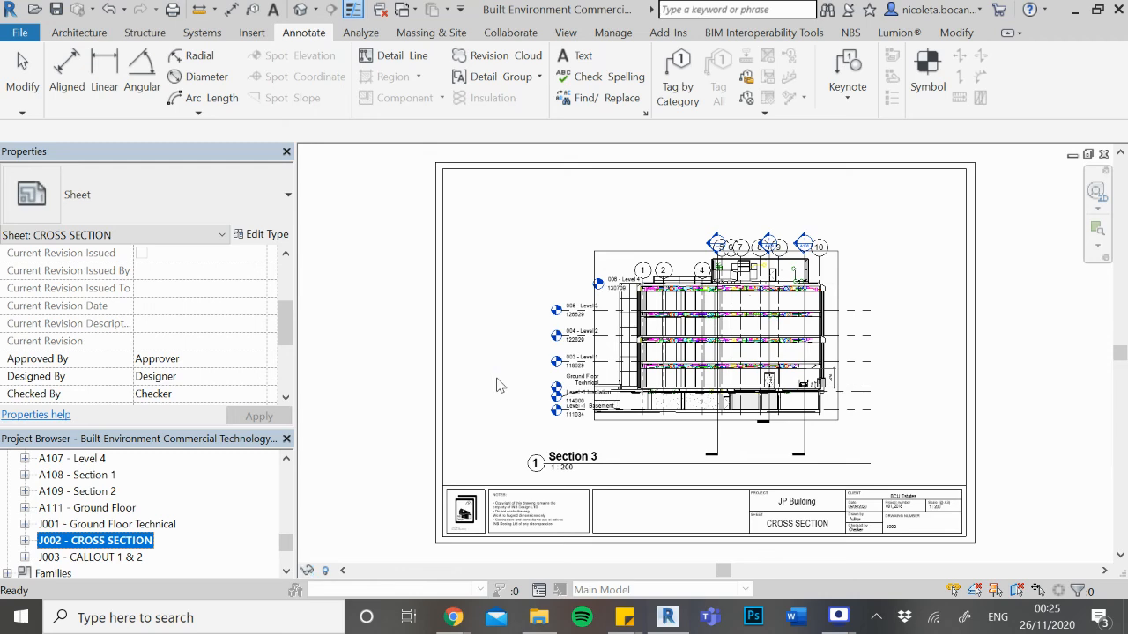
scroll(385, 277, "down", 1)
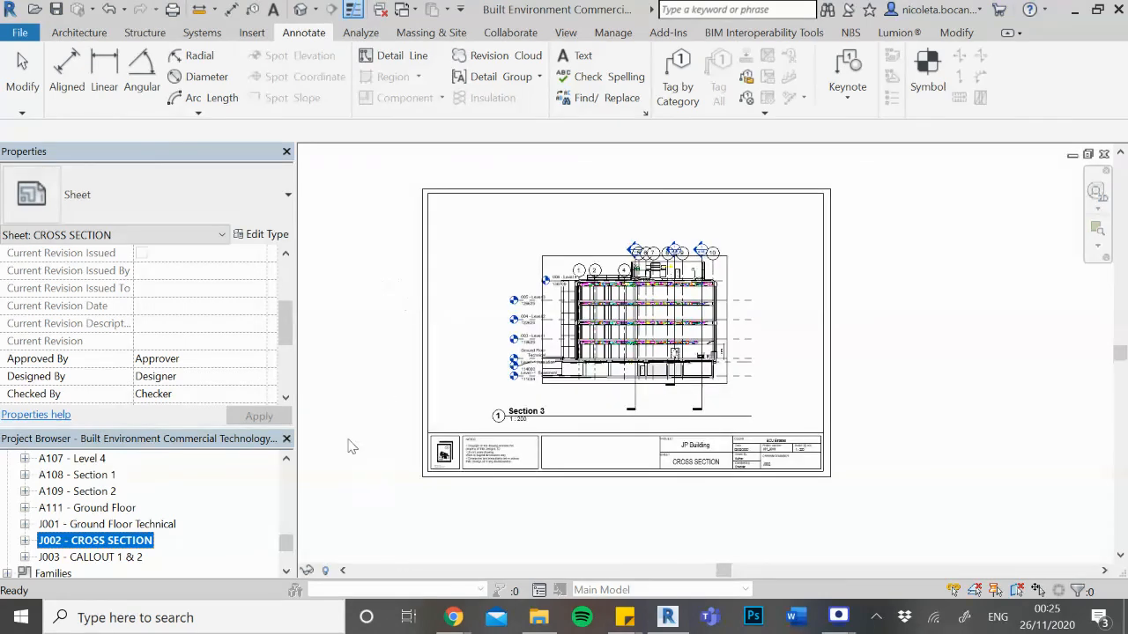
Open sheet J001 - Ground Floor Technical and move its plan viewport toward the sheet's lower-left corner
double_click(117, 525)
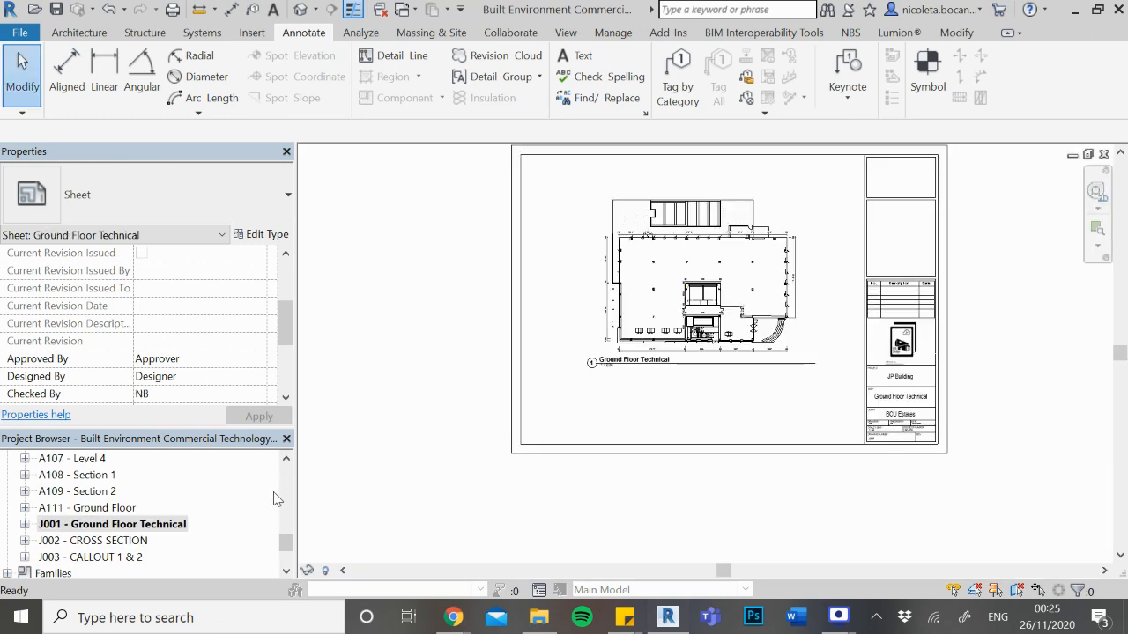
left_click_drag(630, 297, 557, 389)
Examine sheet J001's title block and its Drawn By, Checked By and issue date properties, then review the whole sheet
scroll(964, 421, "up", 3)
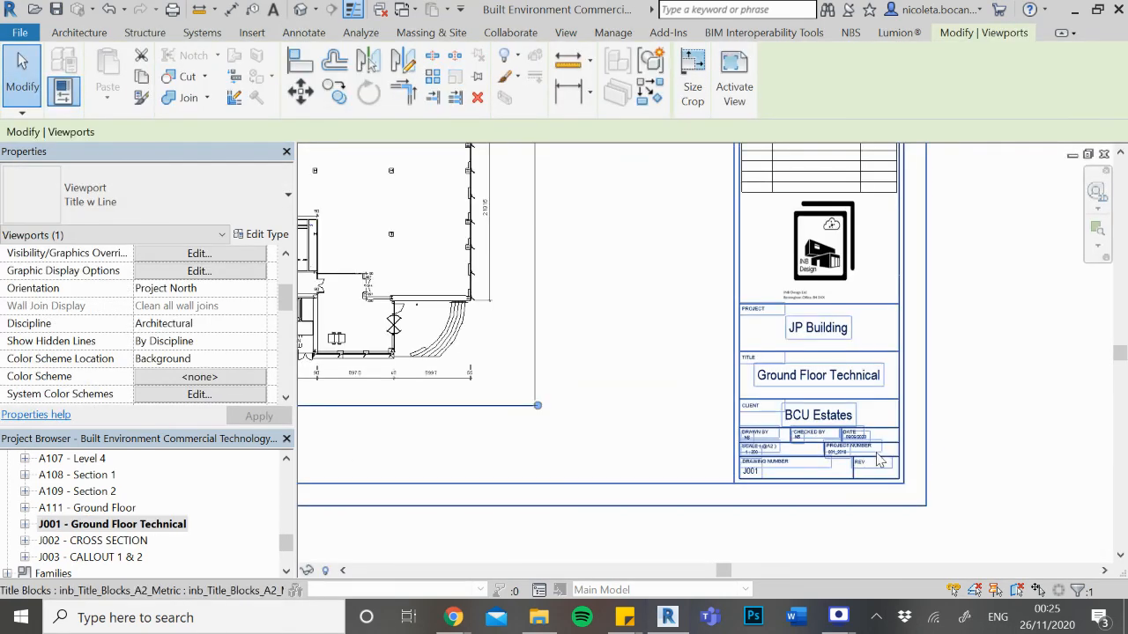
scroll(878, 459, "up", 2)
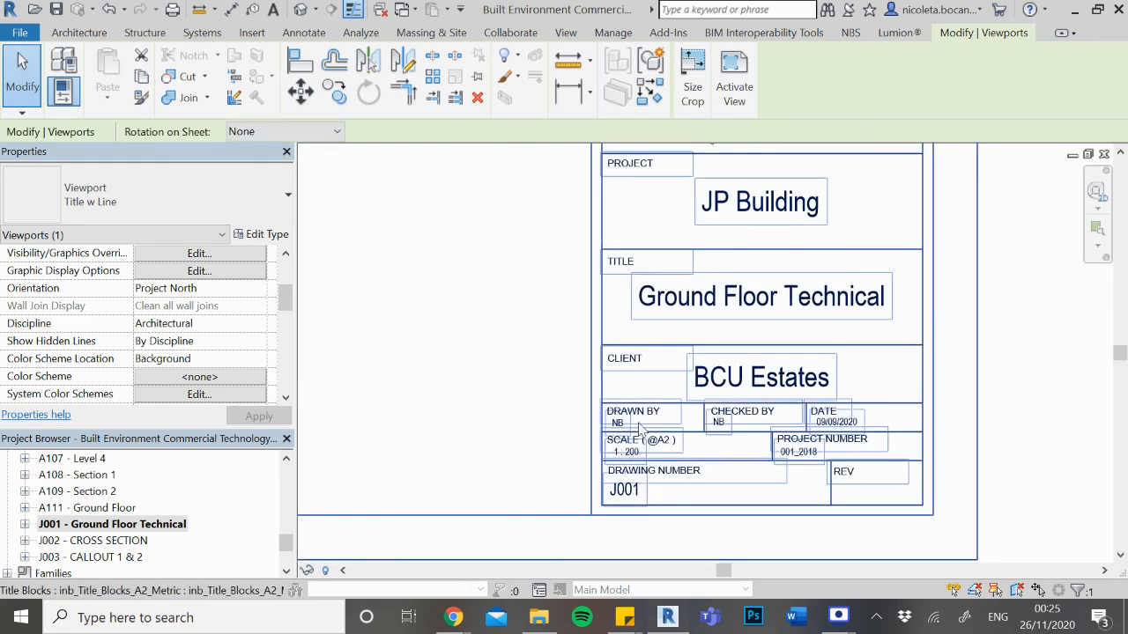
left_click(659, 430)
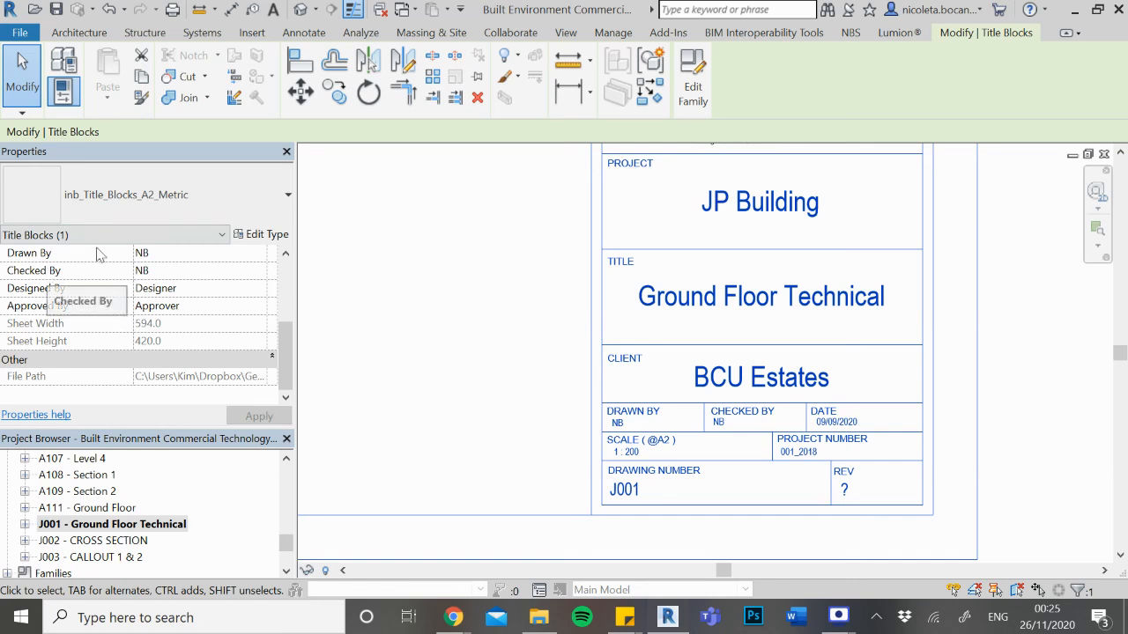
left_click(190, 249)
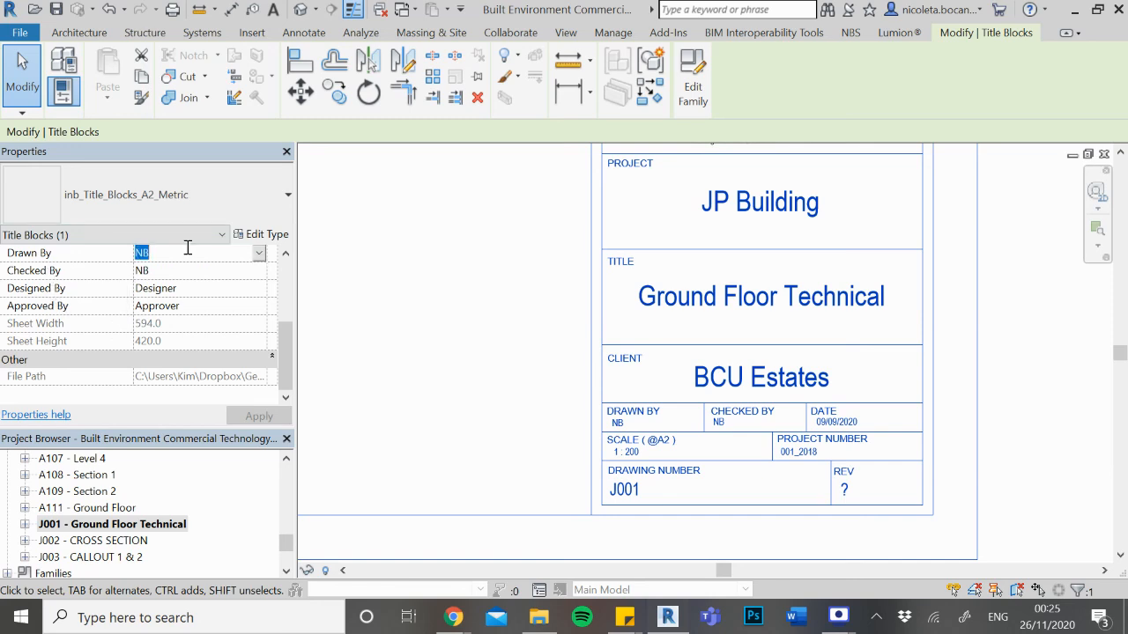
key("Tab")
scroll(220, 333, "up", 3)
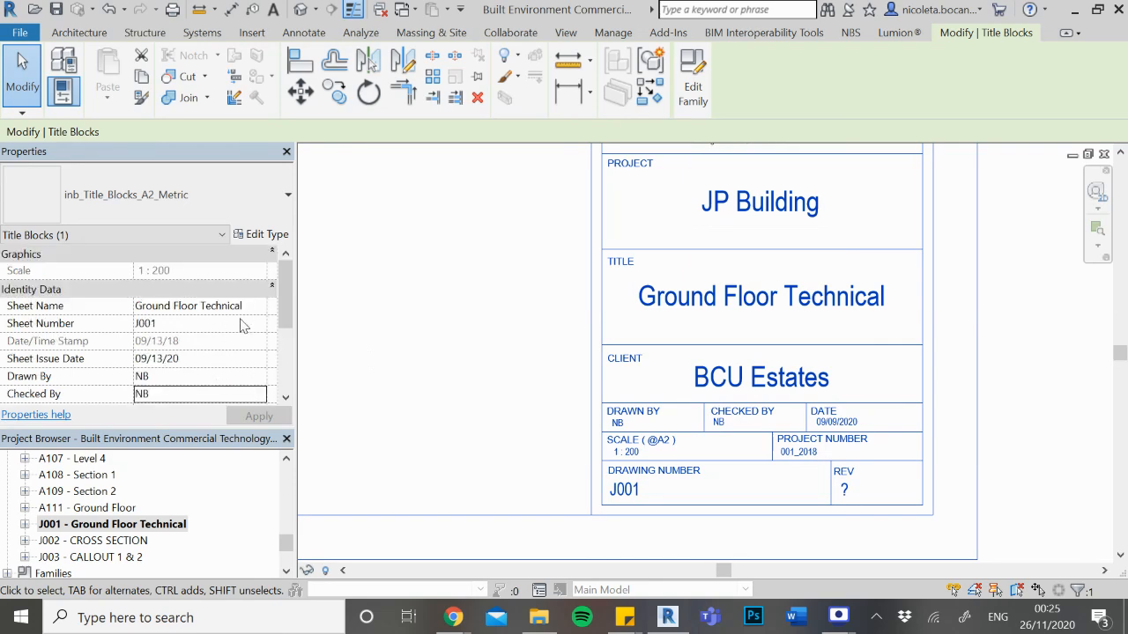
left_click(408, 327)
scroll(476, 355, "down", 5)
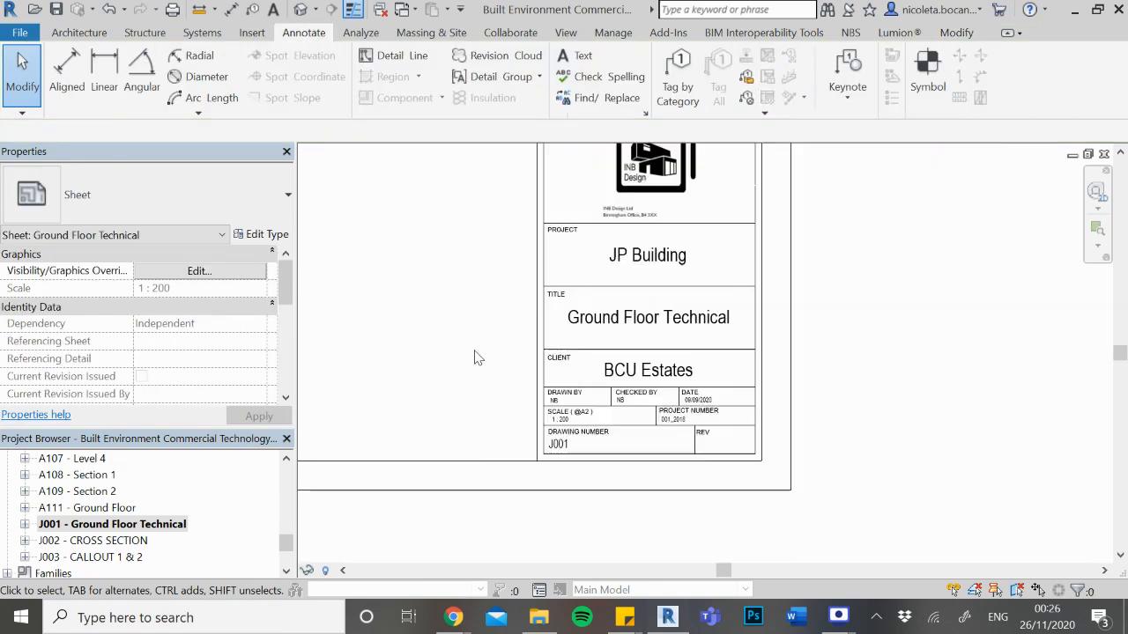
scroll(846, 411, "down", 2)
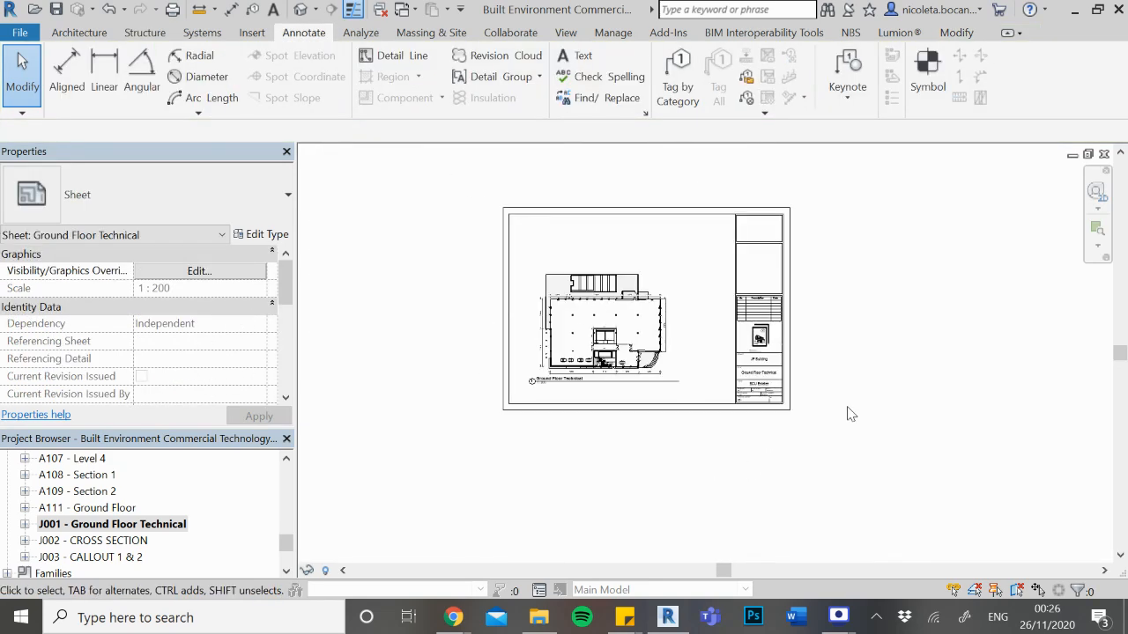
scroll(748, 277, "up", 3)
scroll(696, 304, "down", 2)
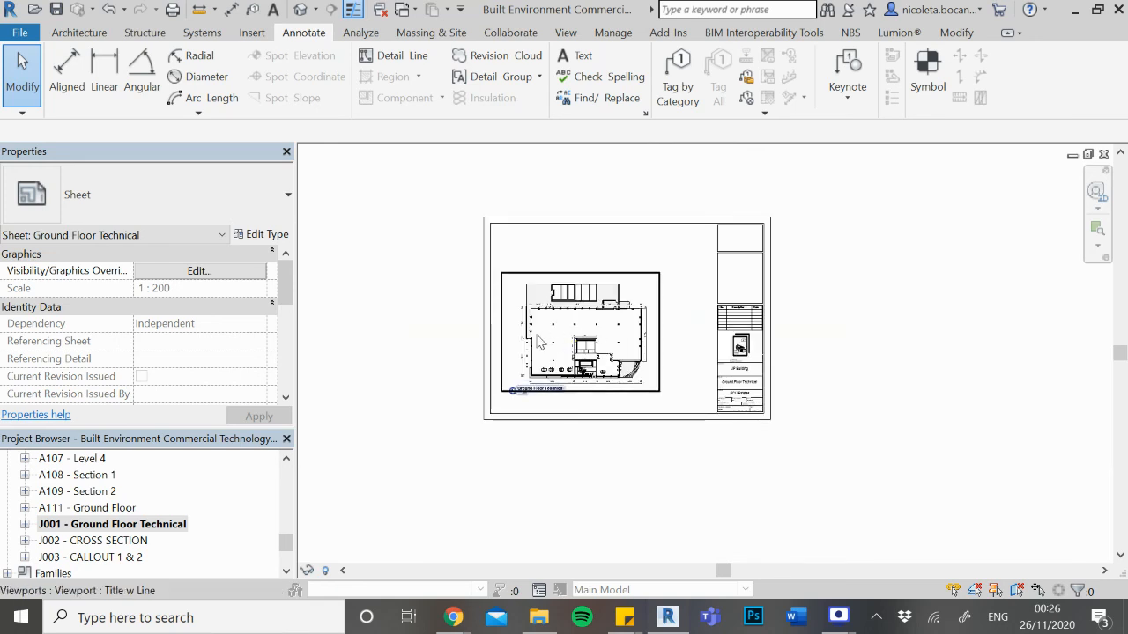
left_click_drag(284, 541, 285, 461)
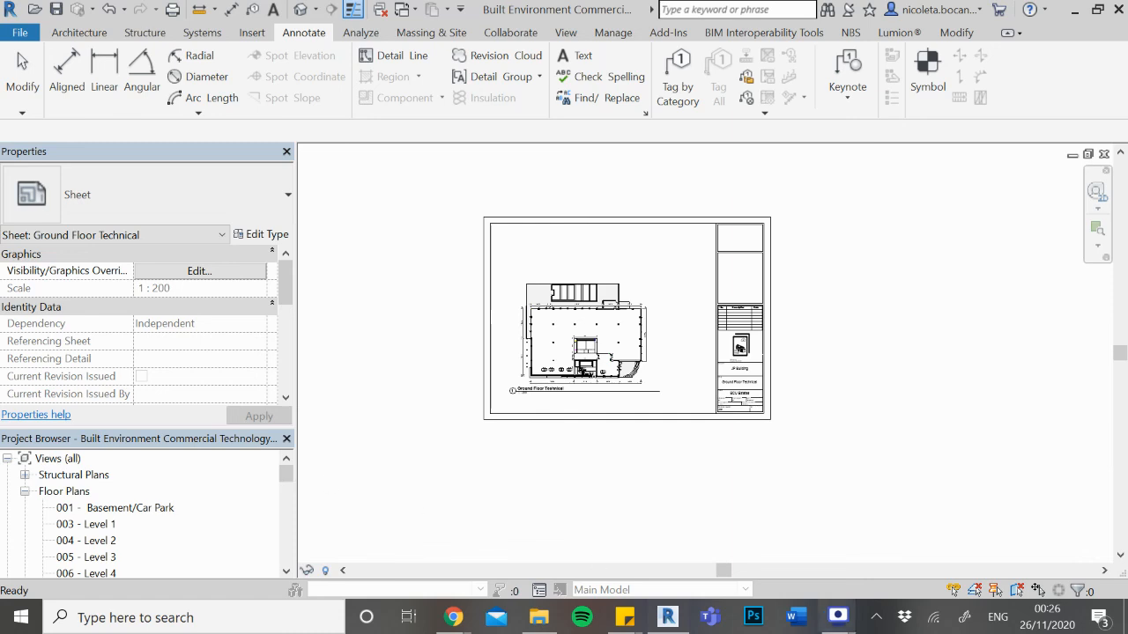
mouse_move(841, 617)
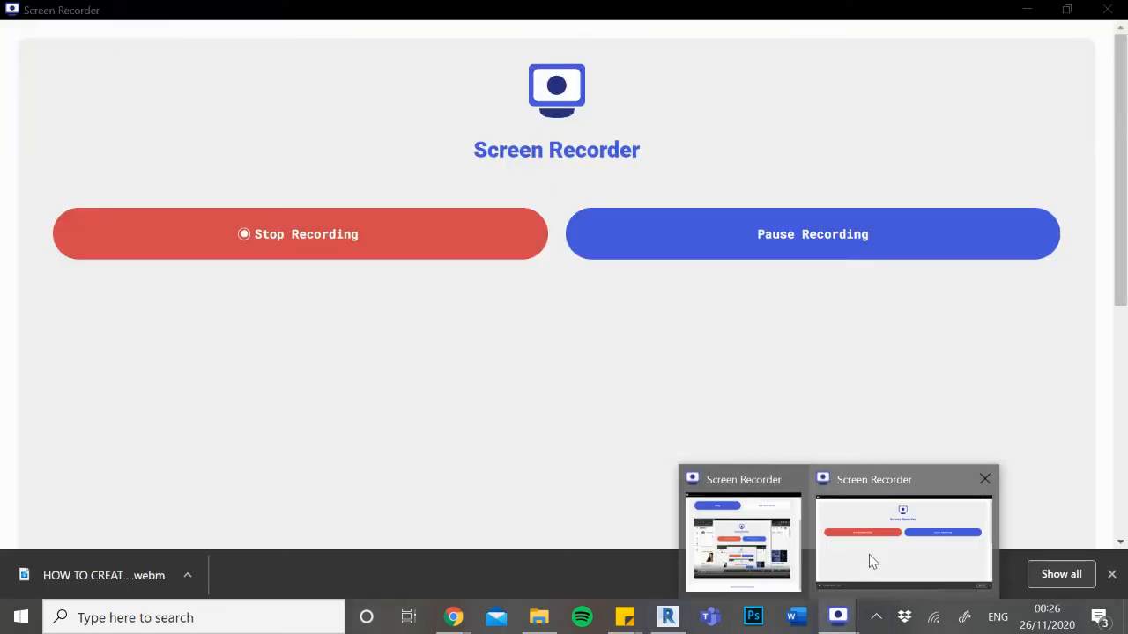